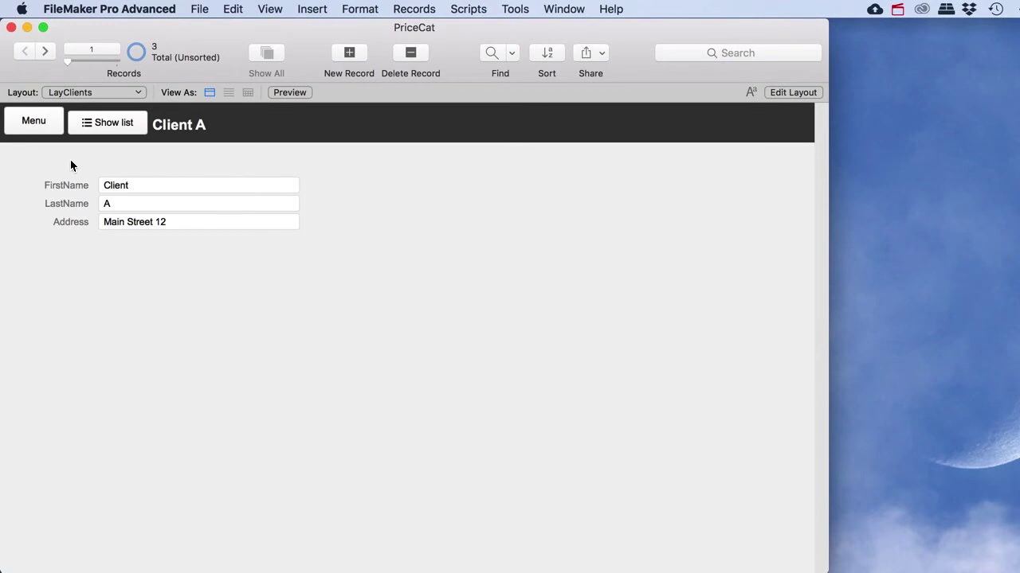
Step: View the product record, and create a new invoice for Client B
click(49, 126)
click(328, 223)
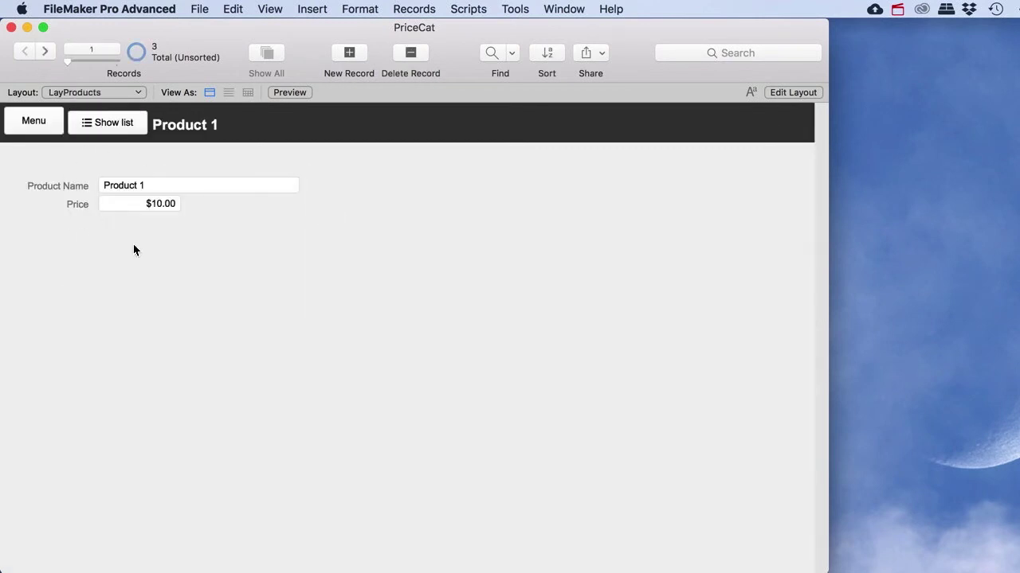
click(47, 120)
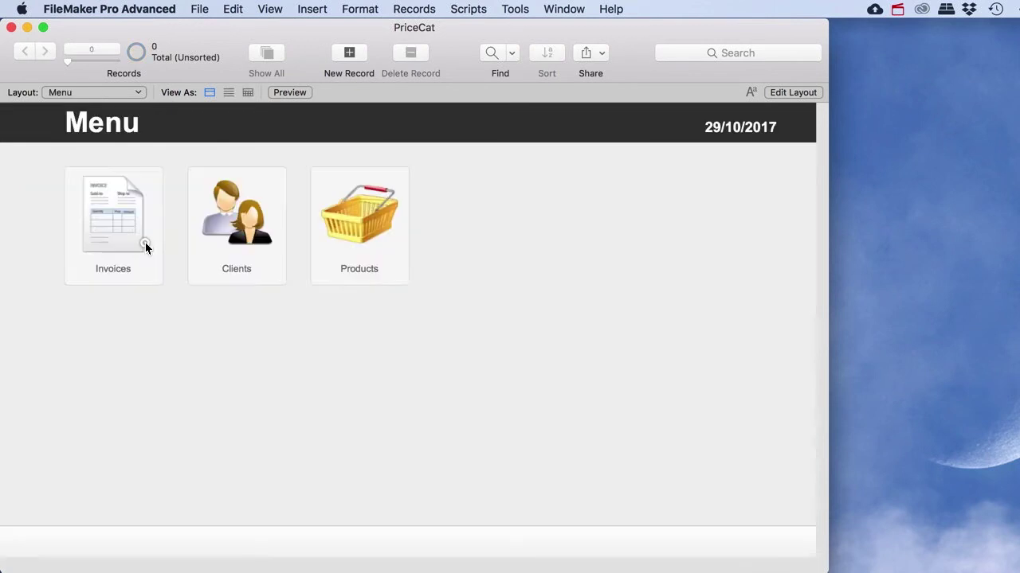
click(139, 243)
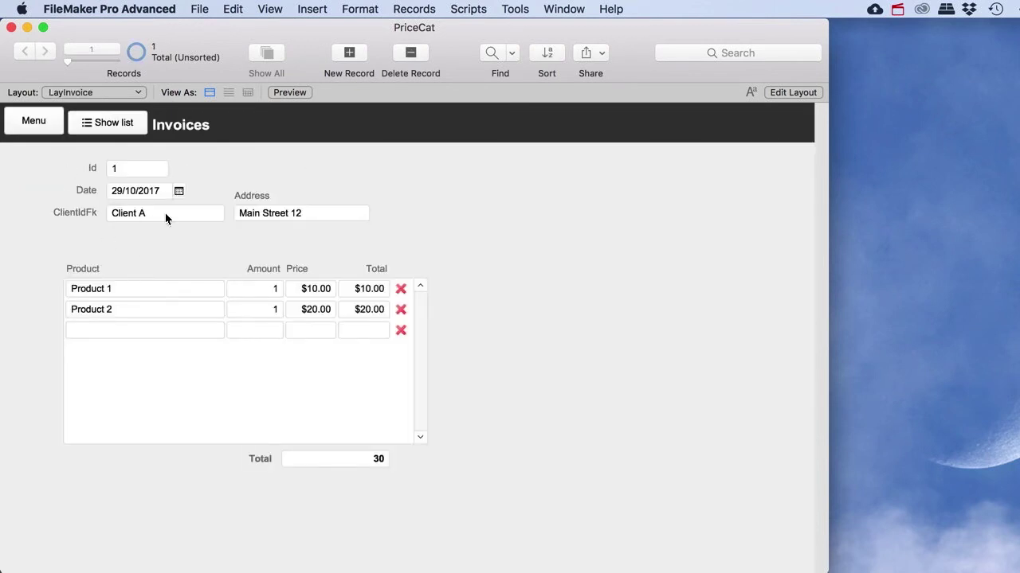
click(349, 54)
click(178, 217)
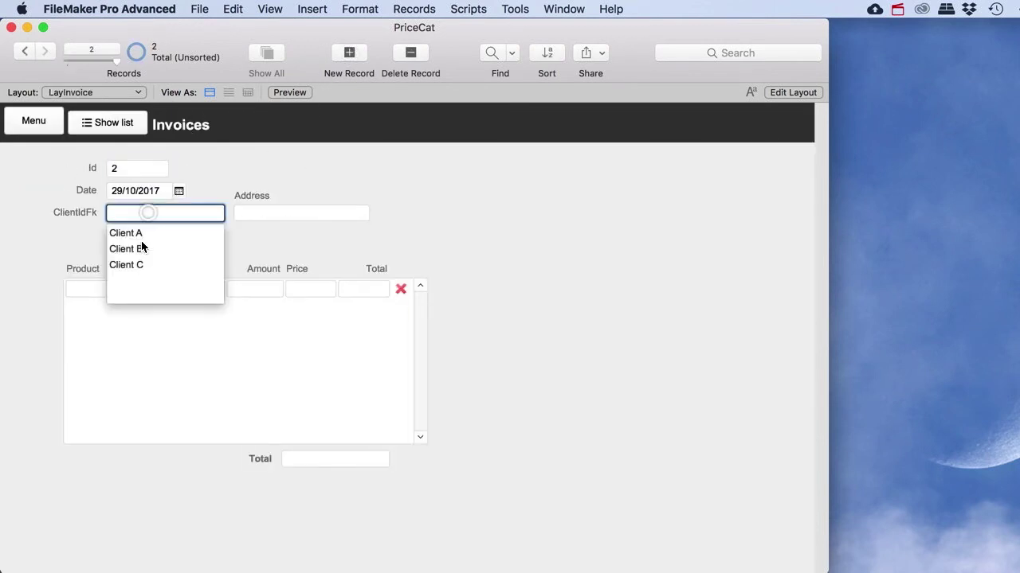
click(134, 250)
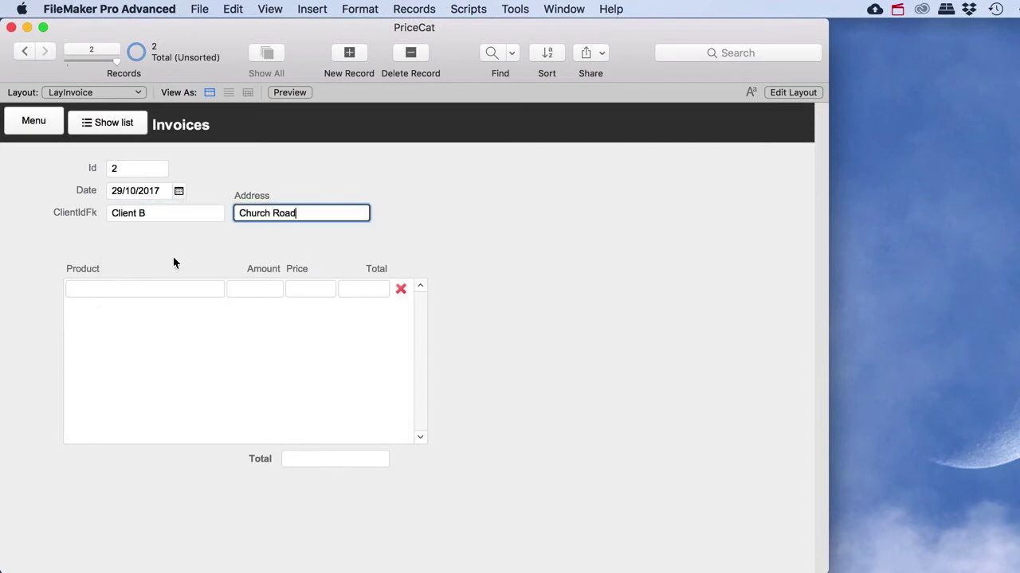
Step: Add two invoice lines: Product 1 with amount 2 and Product 2 with amount 3
click(130, 288)
click(89, 309)
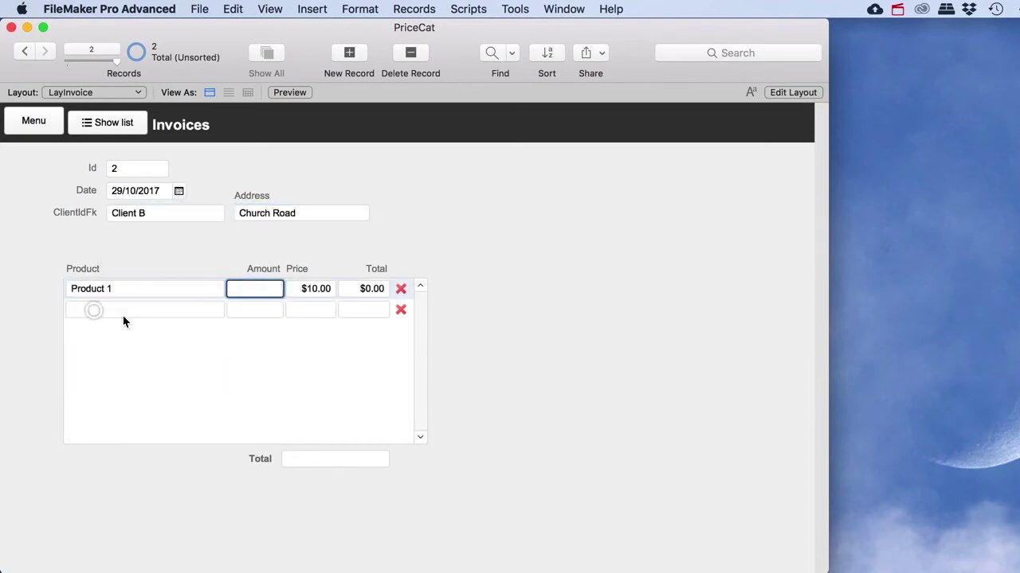
text(2)
click(151, 312)
click(105, 344)
text(3)
click(13, 334)
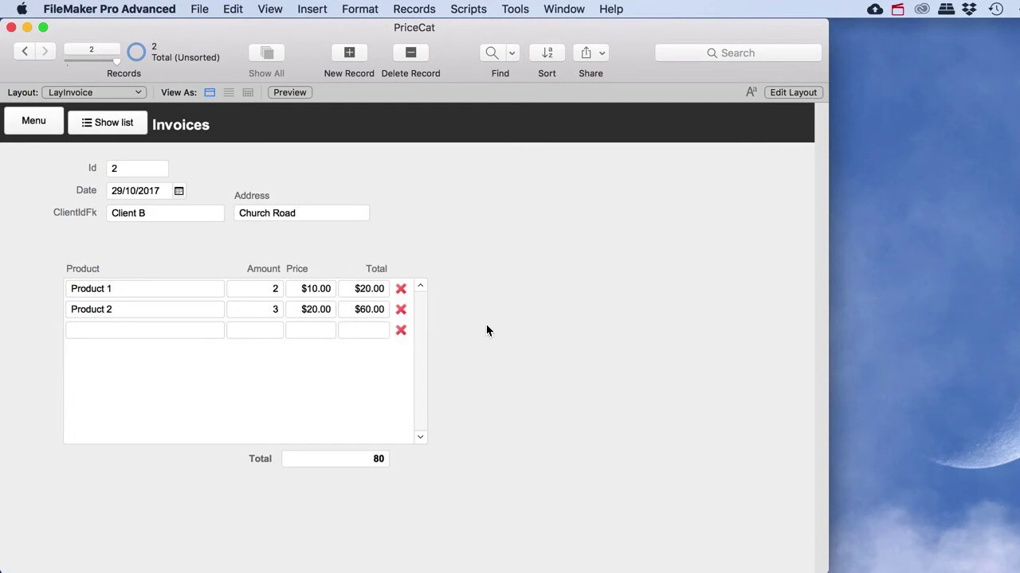
Step: Examine the product form and the product list, opening the Product 1 record from the list
click(11, 120)
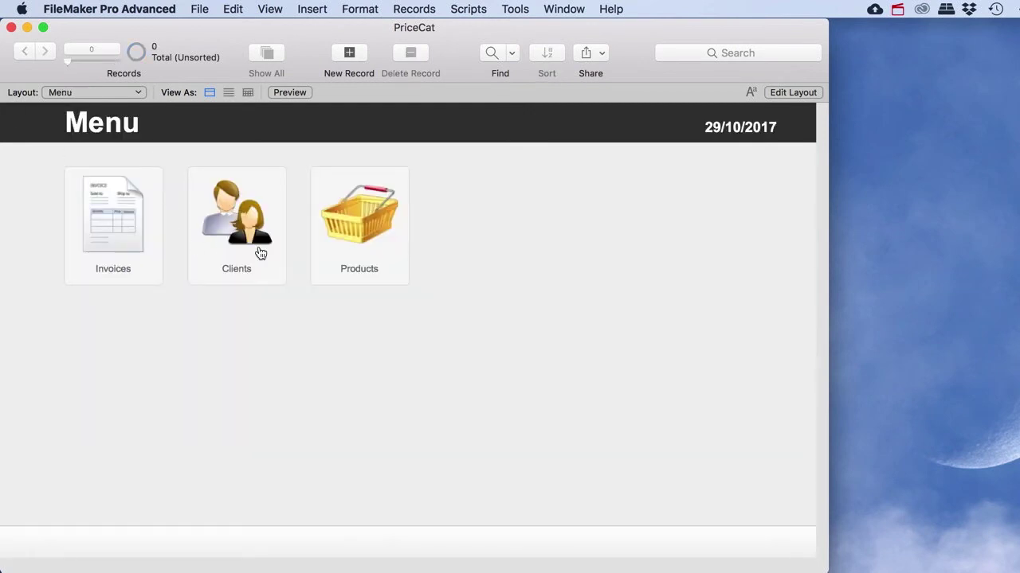
click(342, 251)
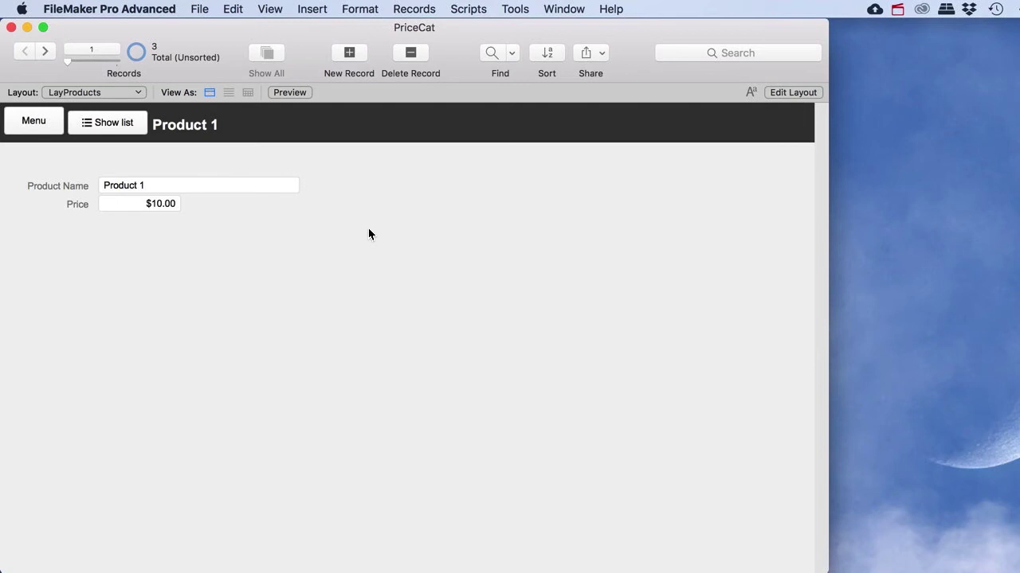
click(110, 127)
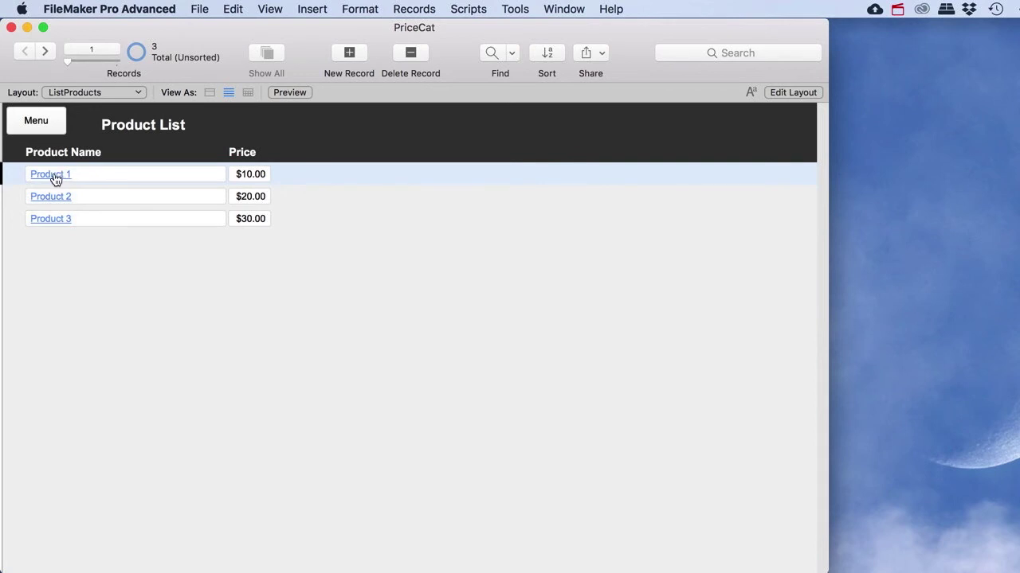
click(56, 177)
click(144, 185)
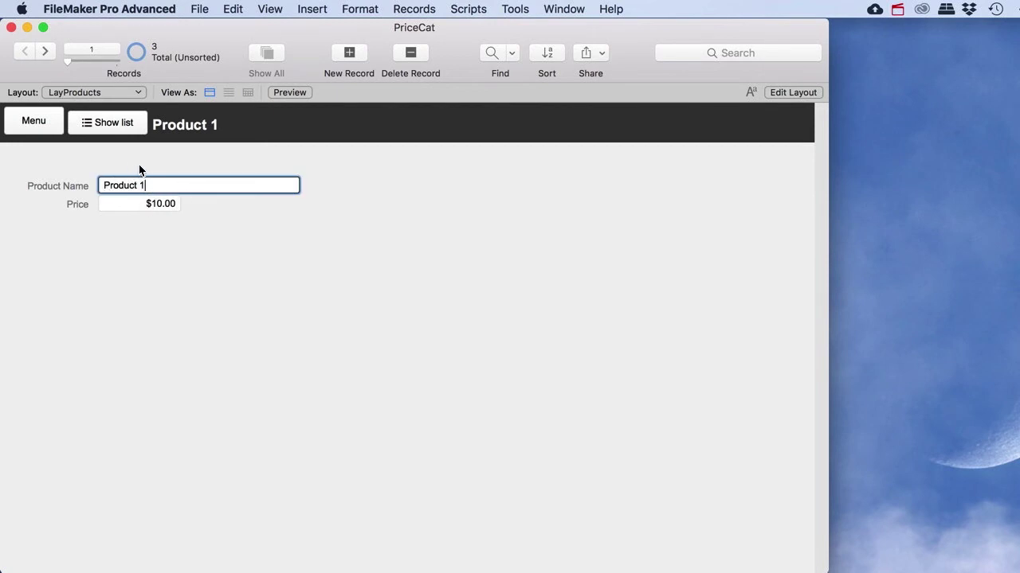
click(118, 127)
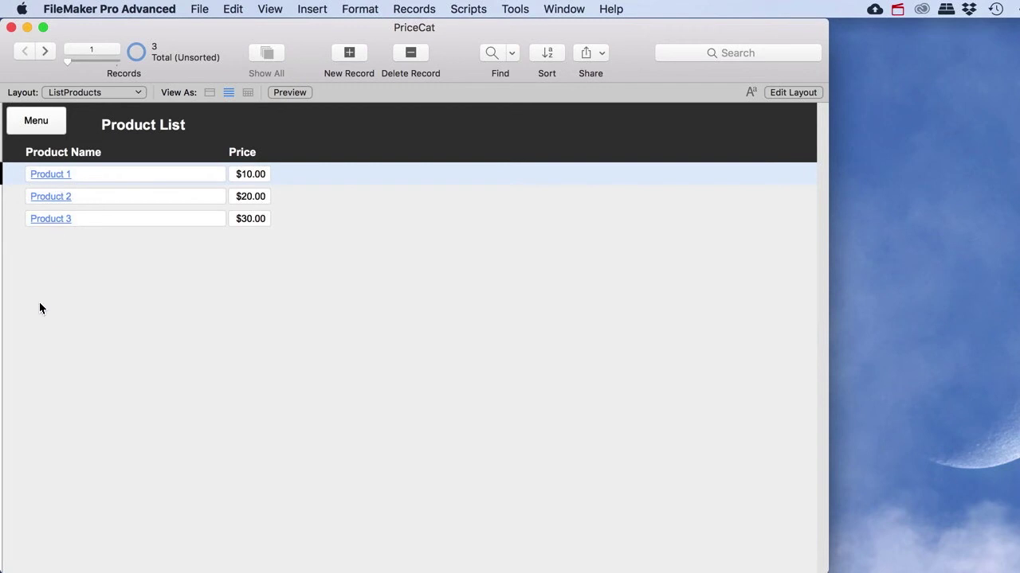
Step: Return to the invoice and view the product choices offered for its empty line
click(36, 125)
click(105, 249)
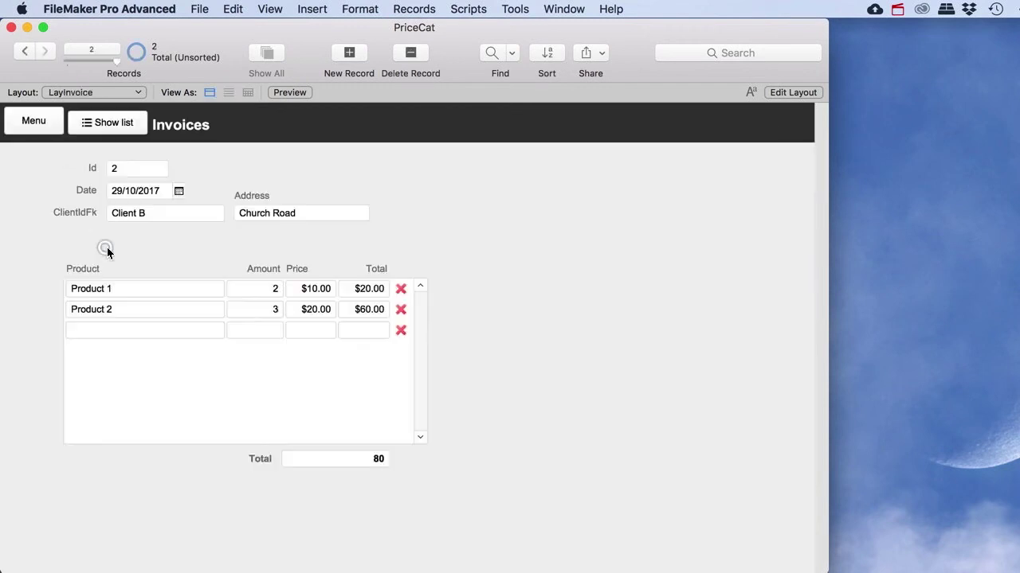
click(106, 331)
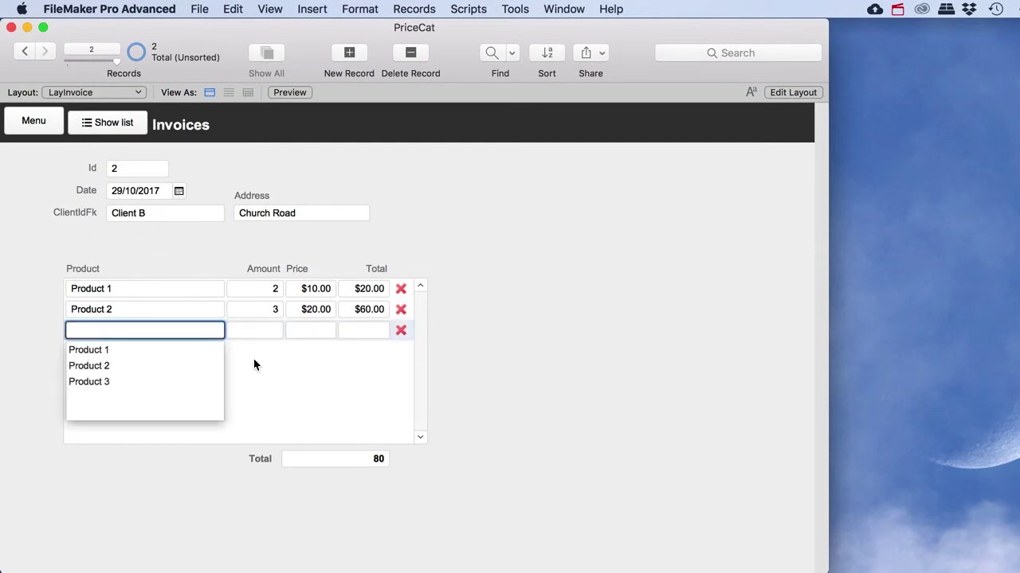
click(23, 331)
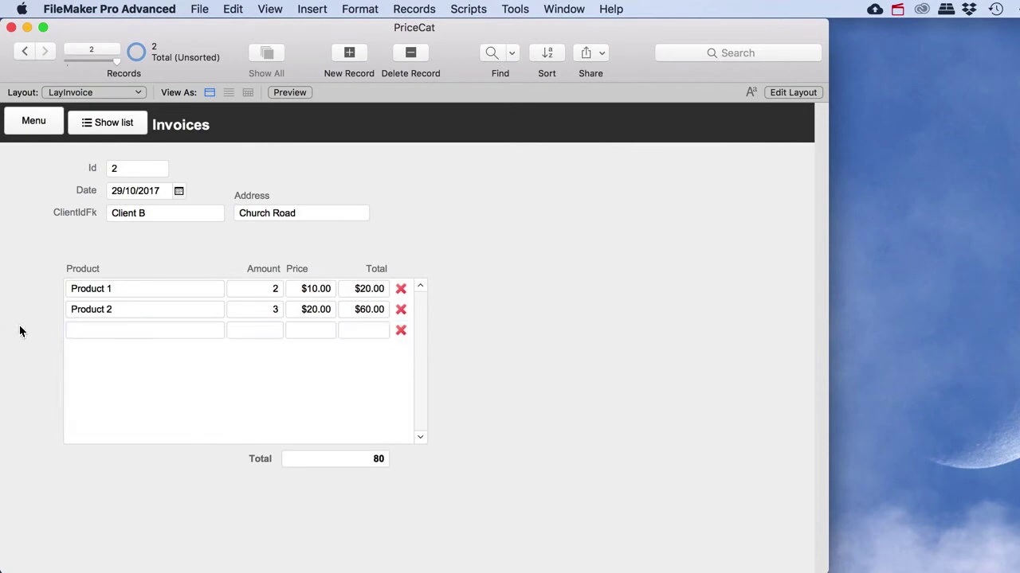
Step: View the Product 1 record and the Client A record from the main menu
click(44, 132)
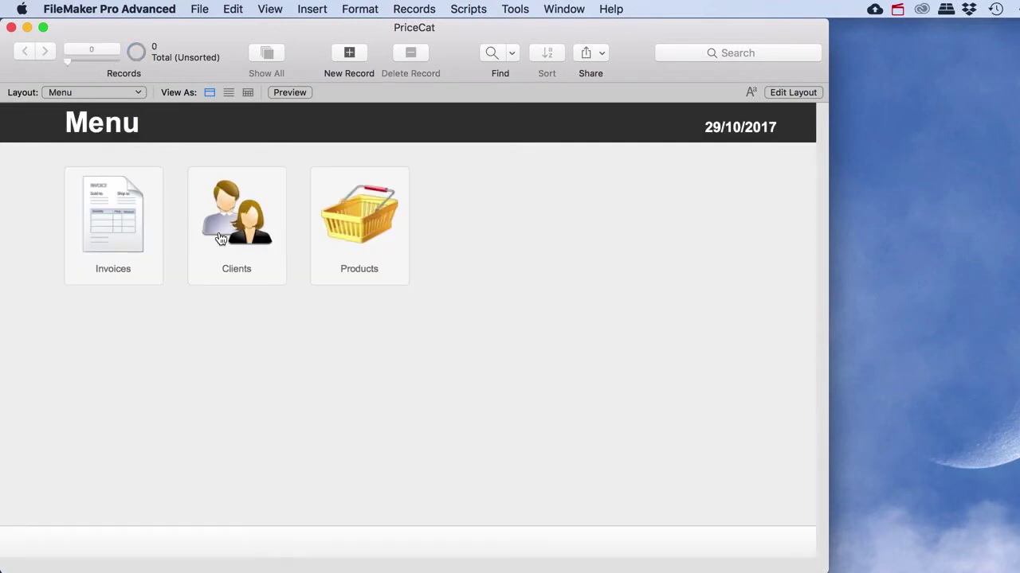
click(343, 251)
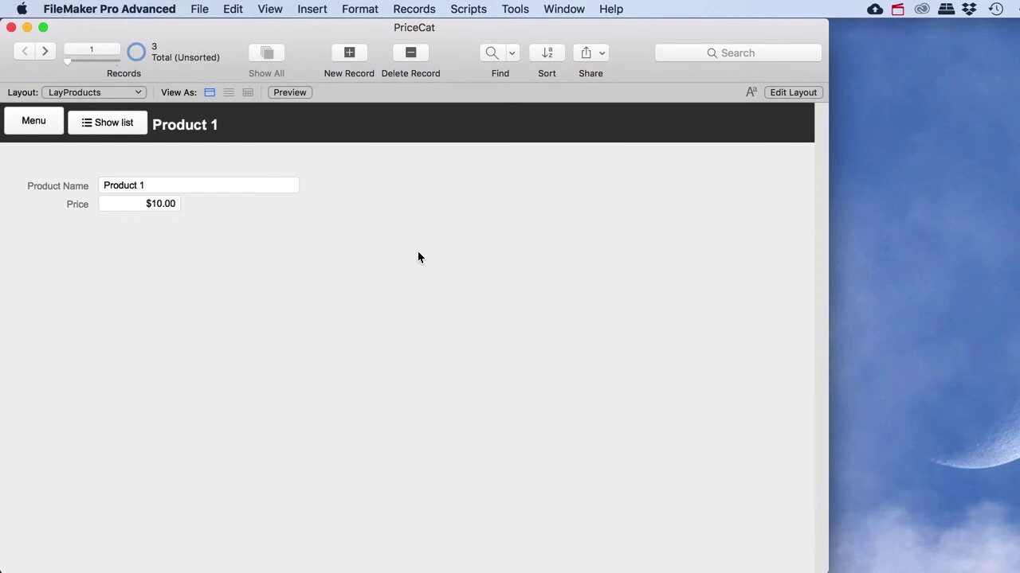
click(43, 130)
click(217, 247)
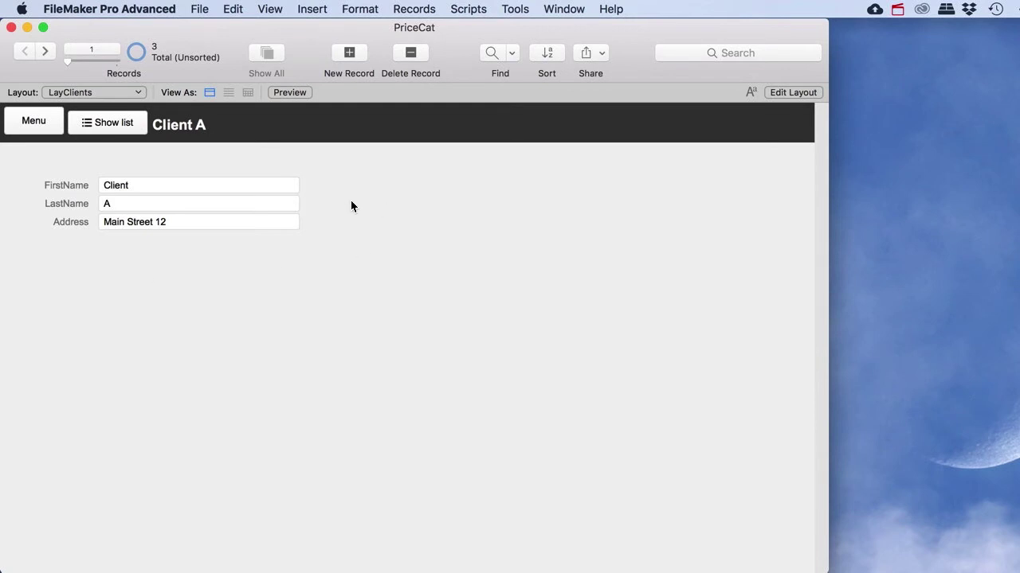
Step: Reopen Client B's invoice and check the product list in its next blank row
click(41, 127)
click(91, 203)
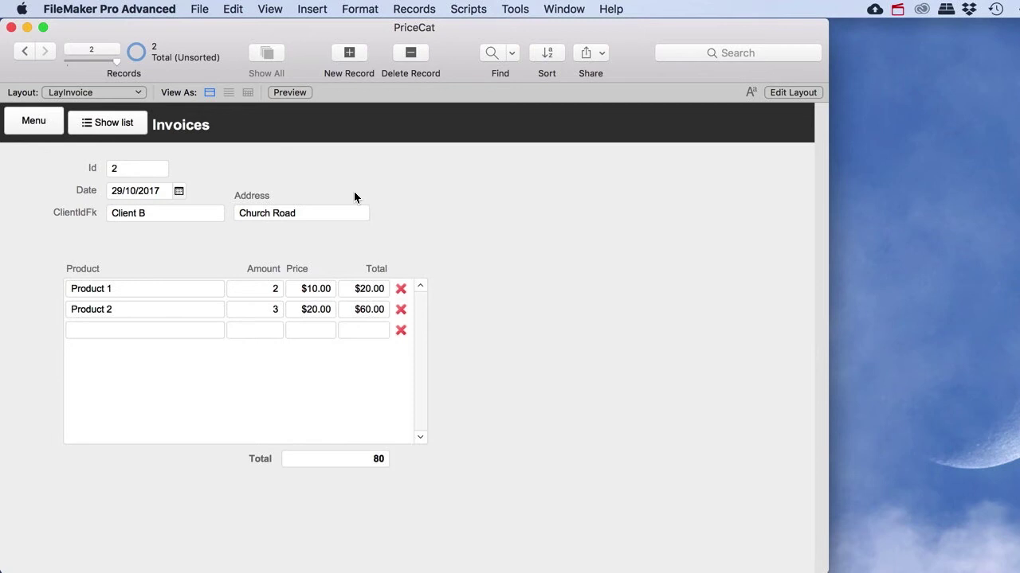
click(88, 333)
click(43, 359)
Step: Open the Product 1 record and inspect its Price field
click(41, 120)
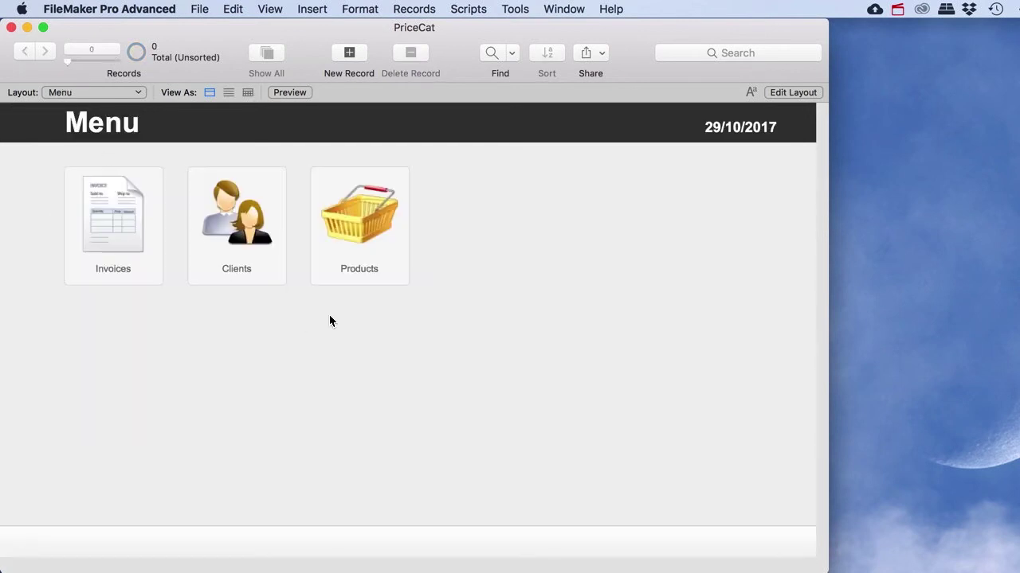
click(371, 282)
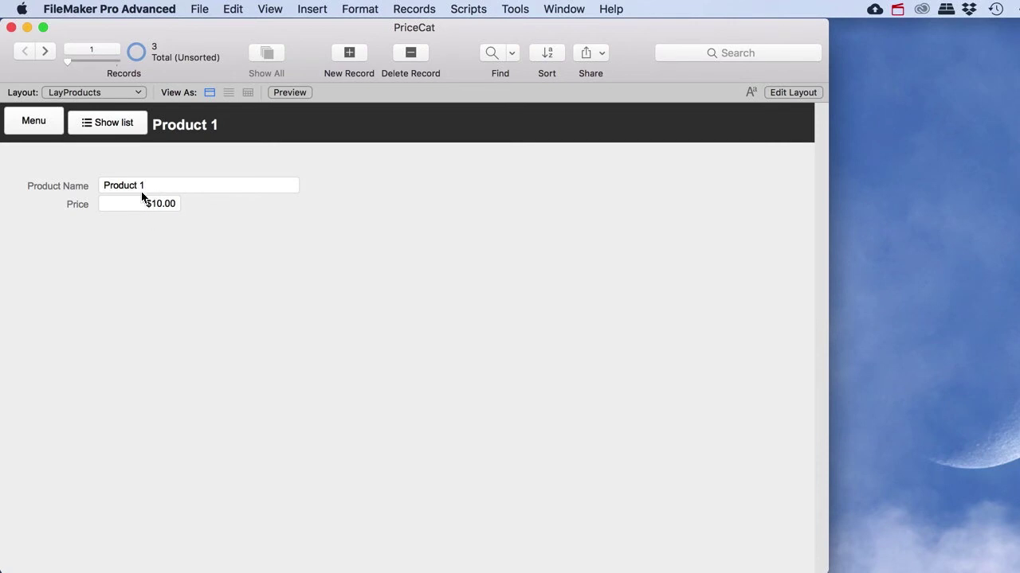
click(120, 204)
click(201, 214)
Step: Create a new table named PriceCat in the database definition
click(199, 9)
mouse_move(244, 156)
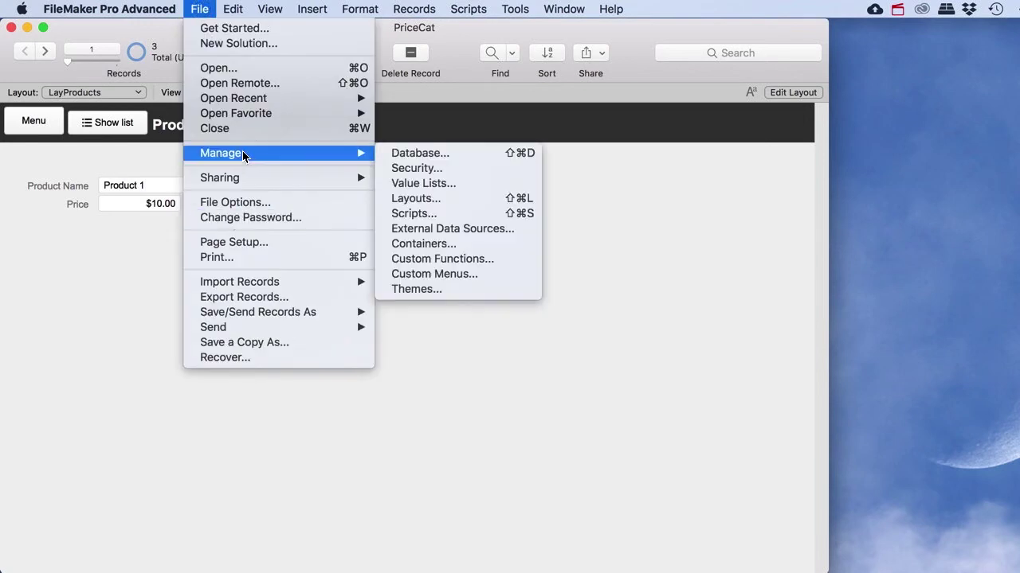
click(427, 153)
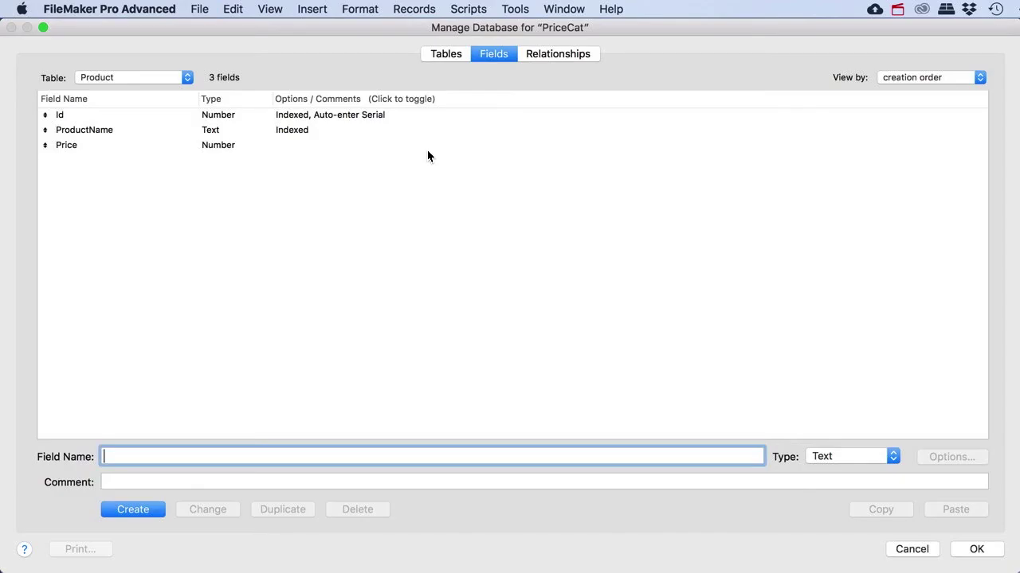
click(446, 54)
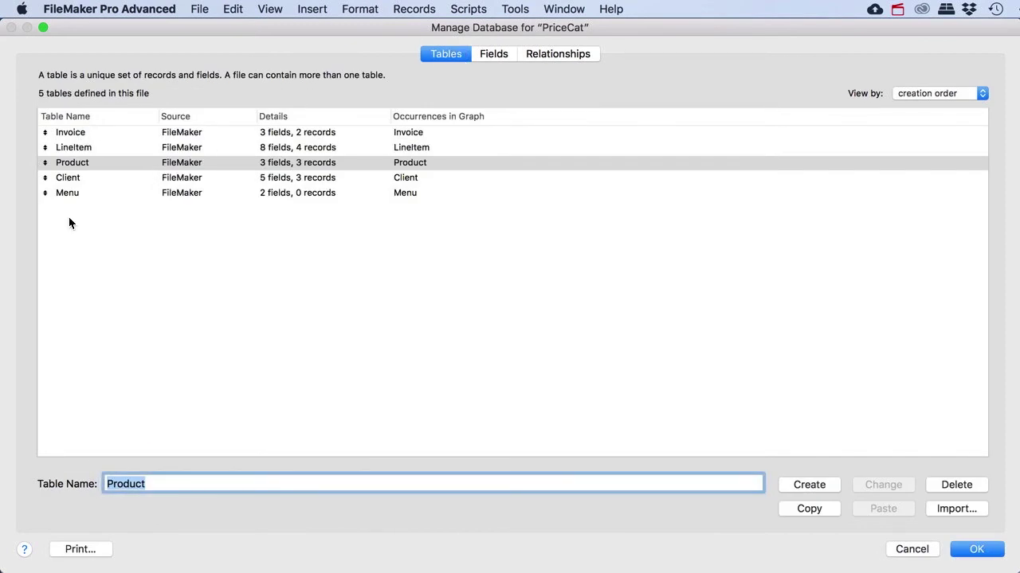
click(159, 482)
double_click(125, 483)
text(Pri)
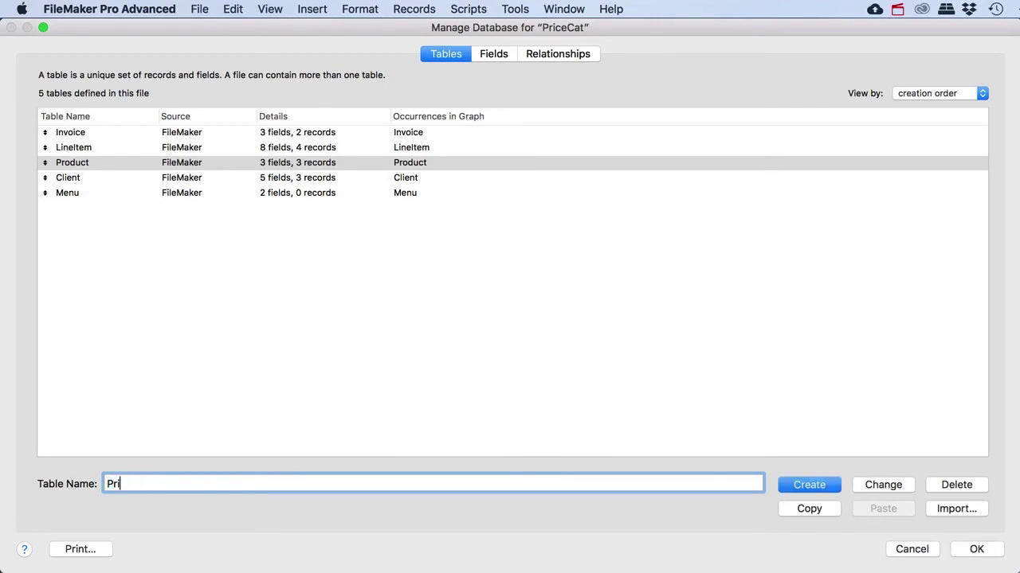
text(ceCat)
key(Return)
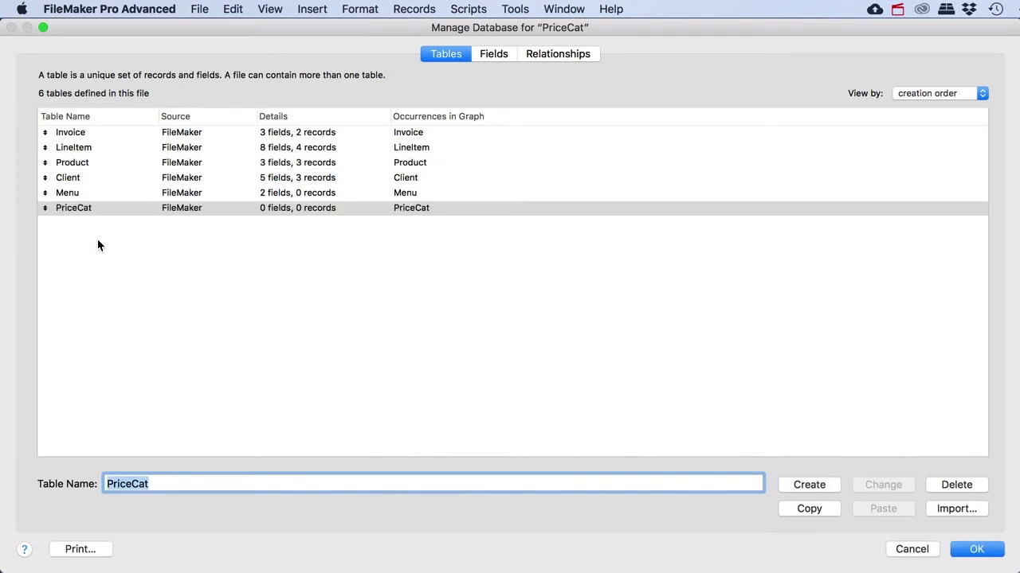
Step: Create a Number field named Id in the PriceCat table and set it to auto-enter a serial number
double_click(90, 211)
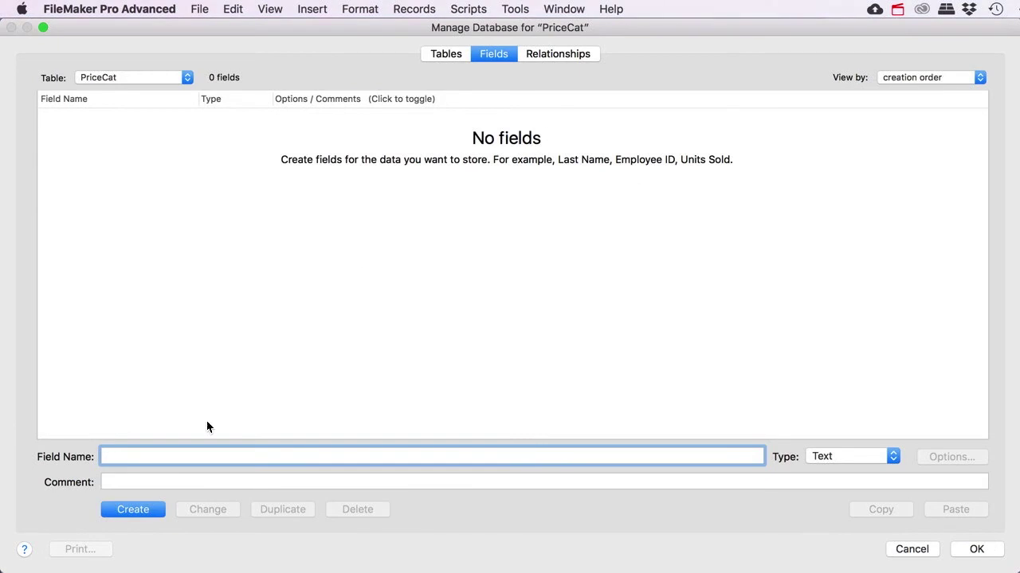
text(Id)
key(super+n)
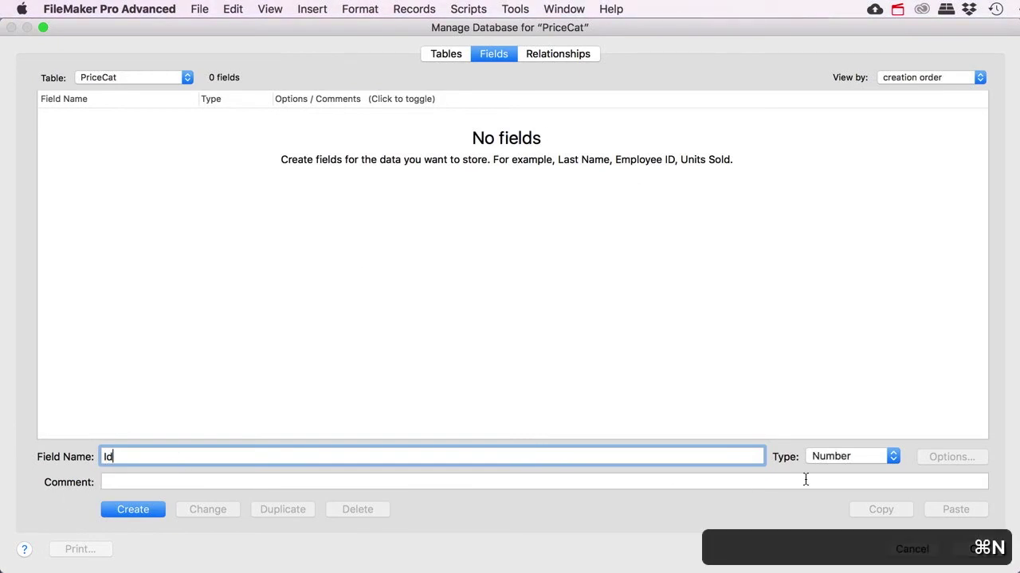
click(120, 509)
double_click(112, 117)
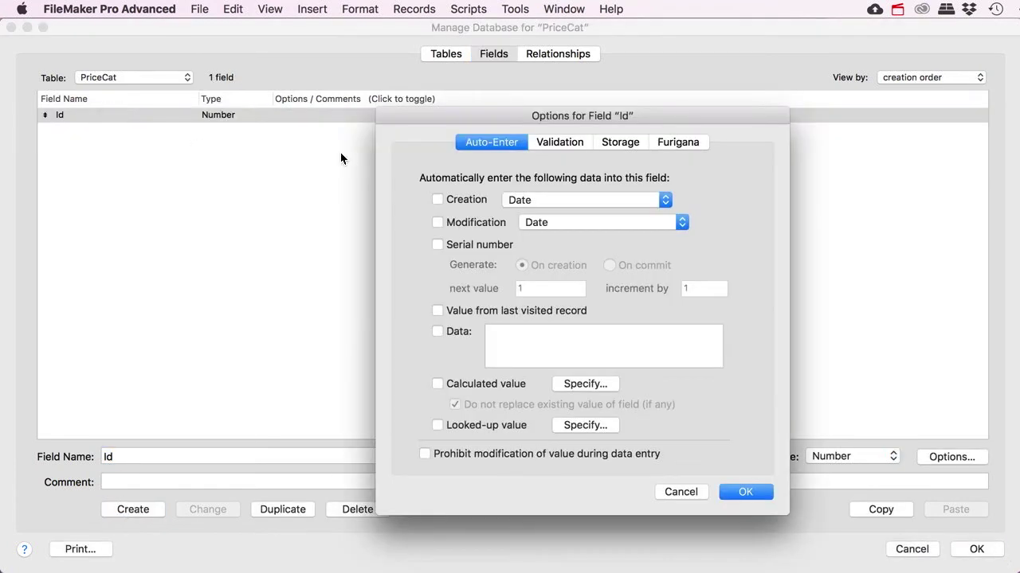
click(438, 246)
click(745, 492)
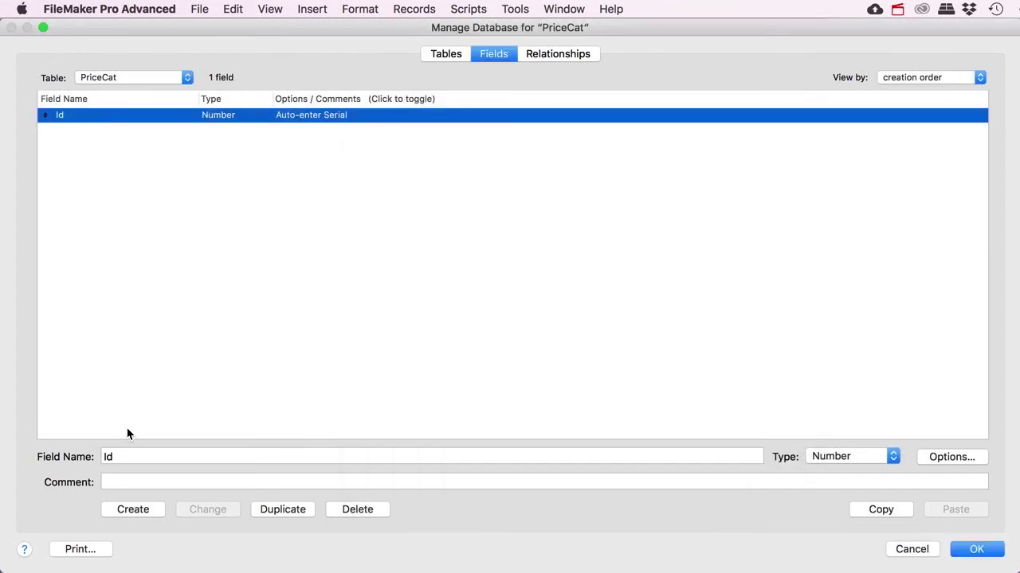
Step: Add a Number field named ProductIdFk to the PriceCat table
click(130, 456)
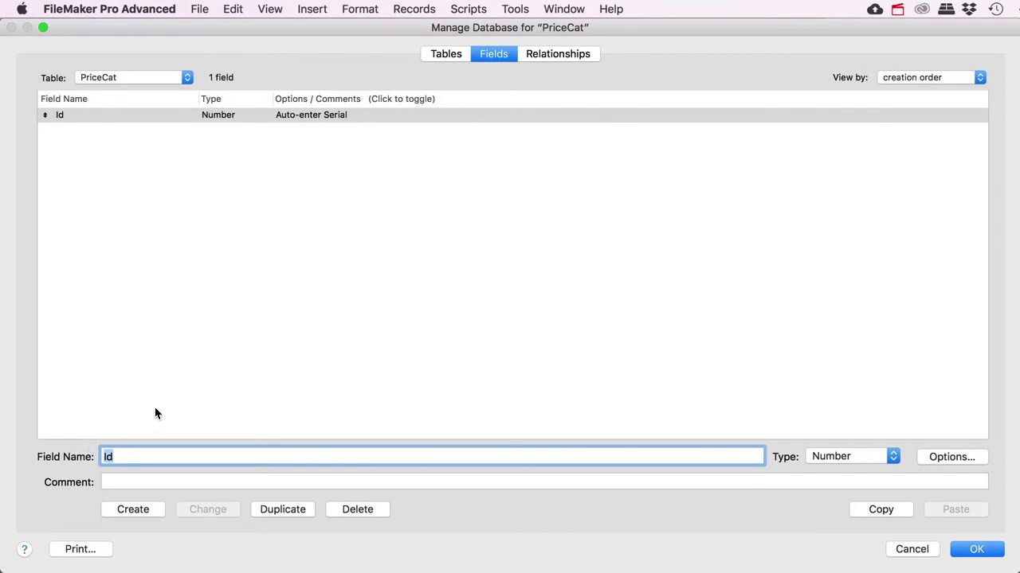
text(ProductIdFk)
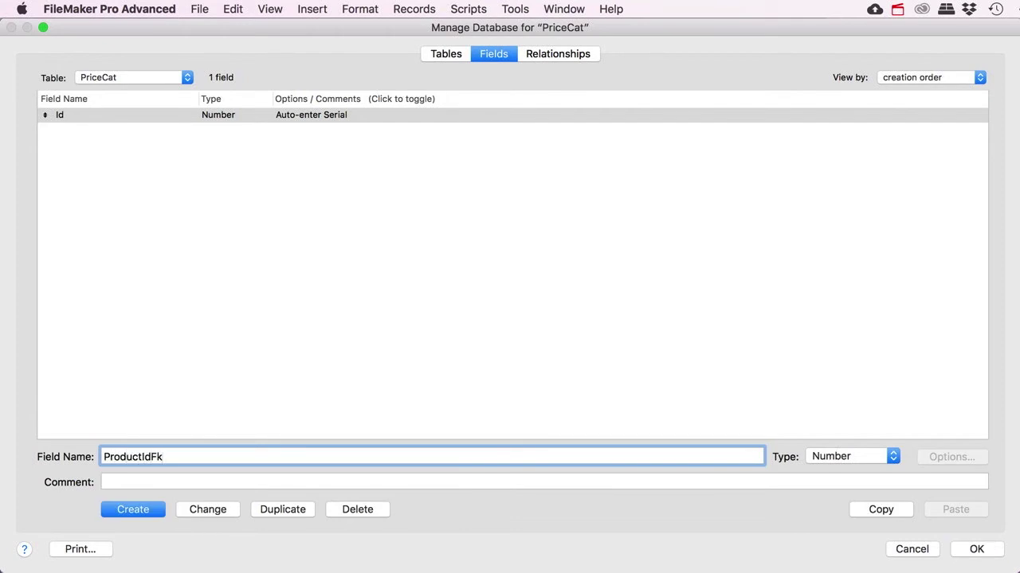
key(Return)
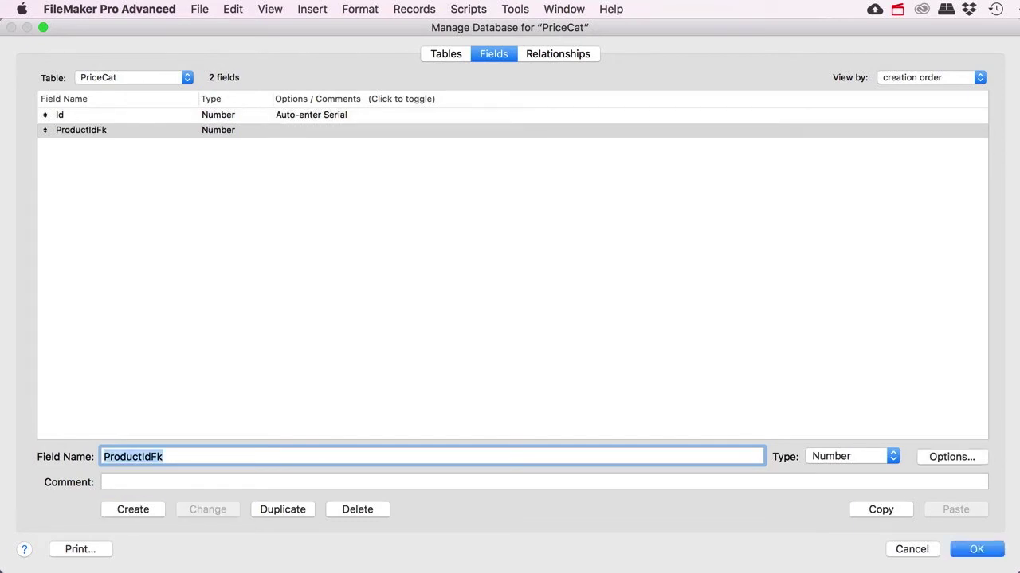
Step: Add a Text field named Category and a Number field named Price to the PriceCat table
text(Category)
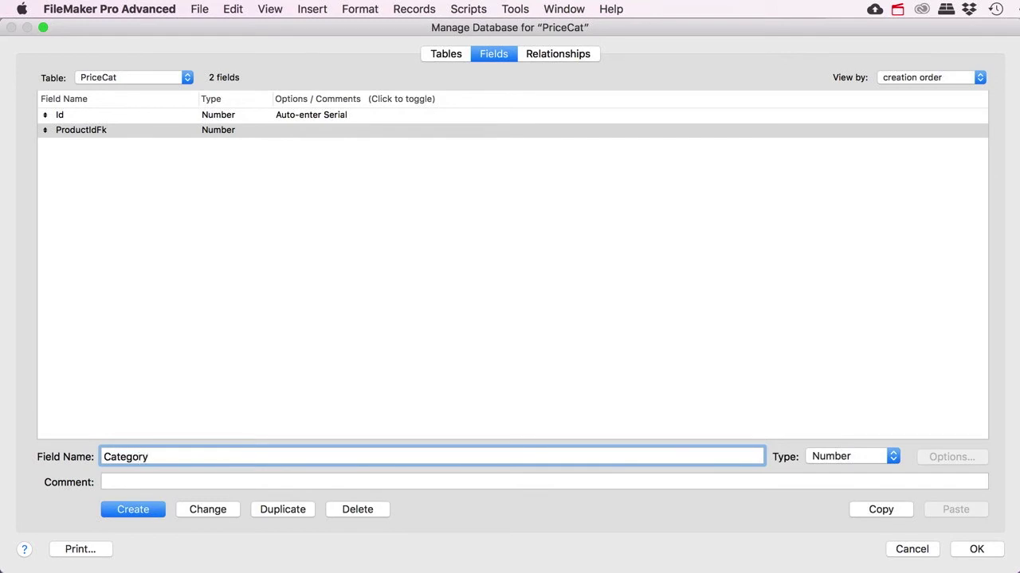
key(super+t)
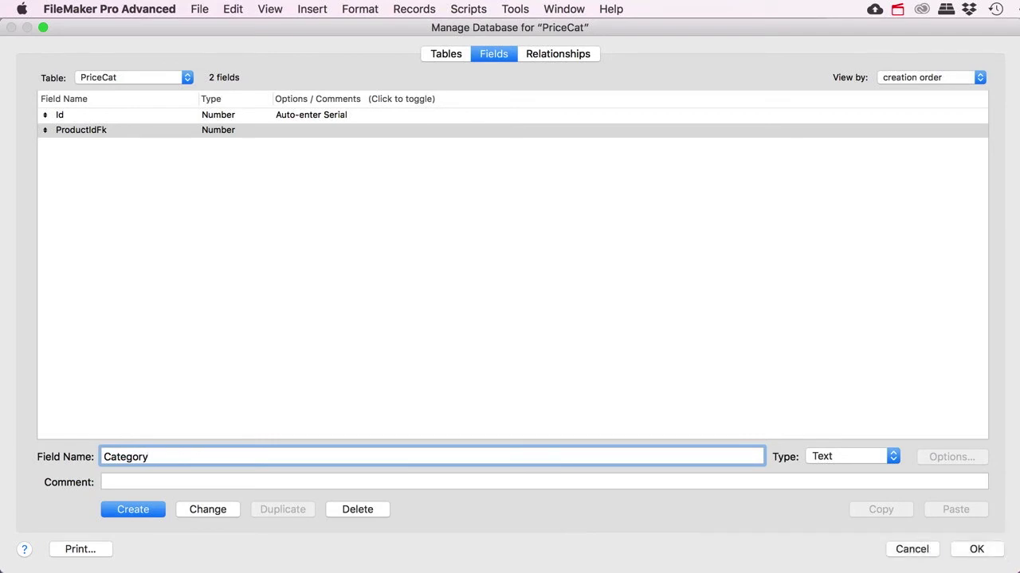
key(Return)
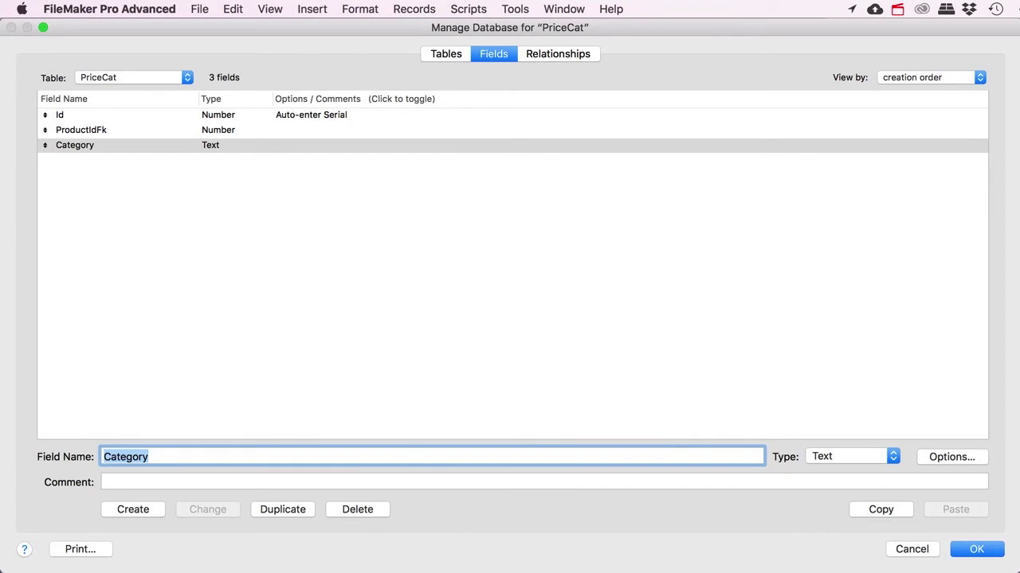
text(Price)
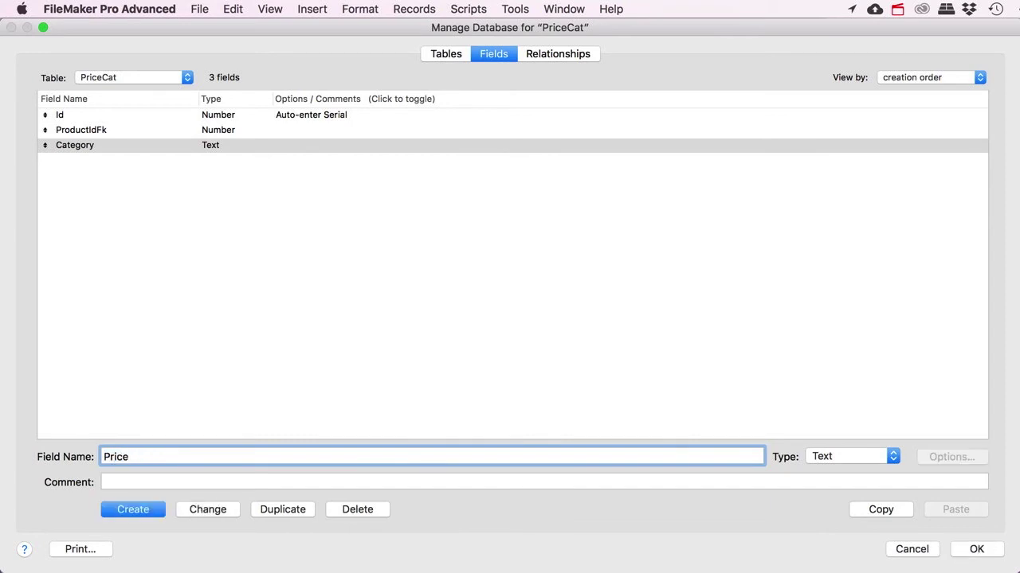
key(super+n)
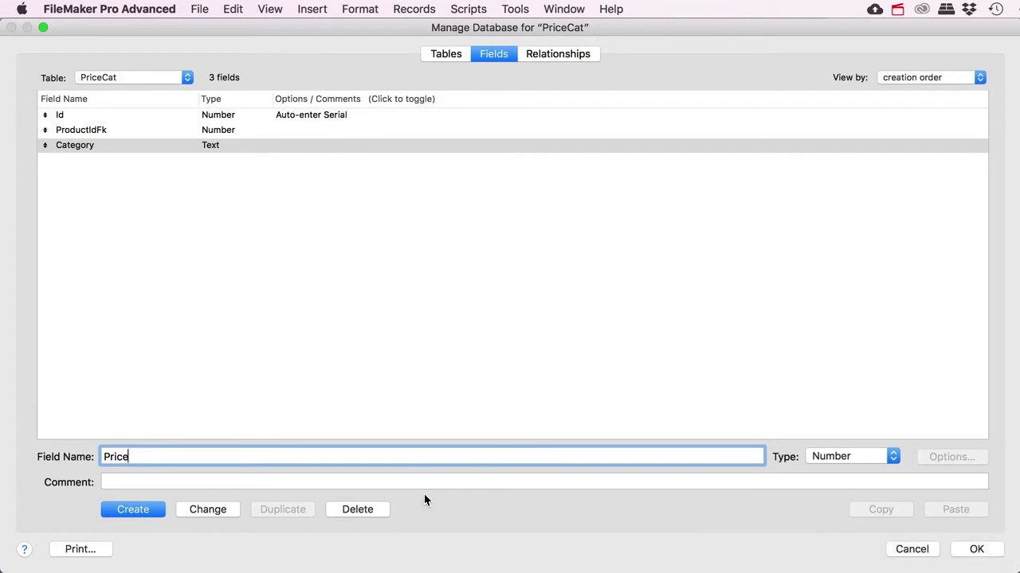
click(158, 516)
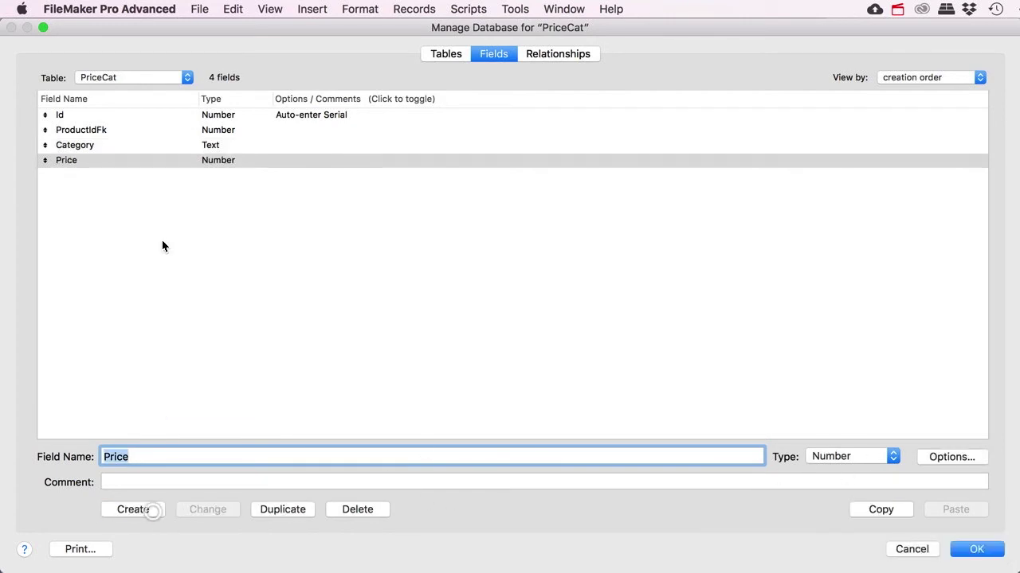
Step: Review the PriceCat fields and the existing relationships linking Client, Invoice, LineItem and Product in the relationships graph
click(67, 116)
click(68, 130)
click(68, 145)
click(66, 160)
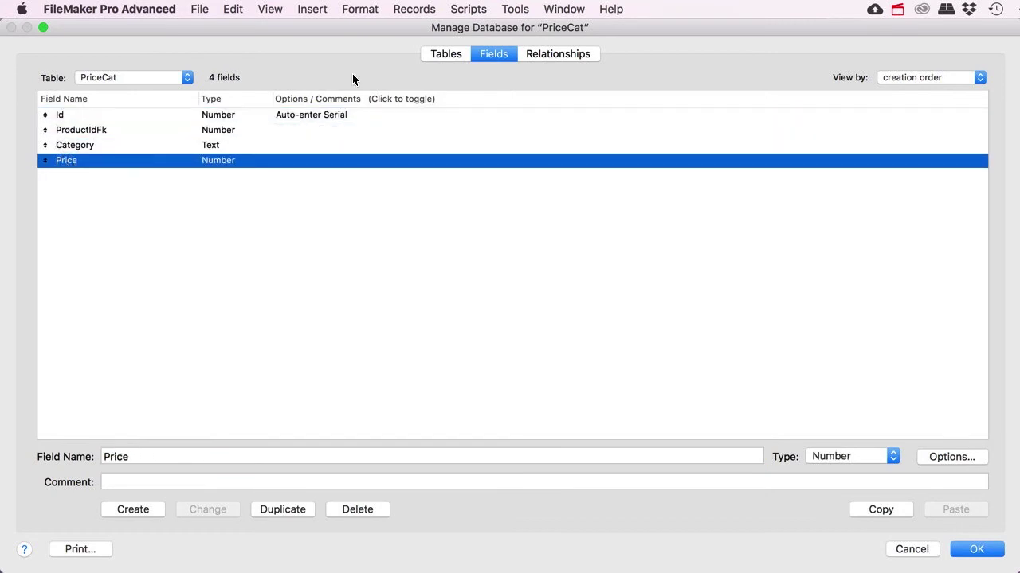
click(555, 56)
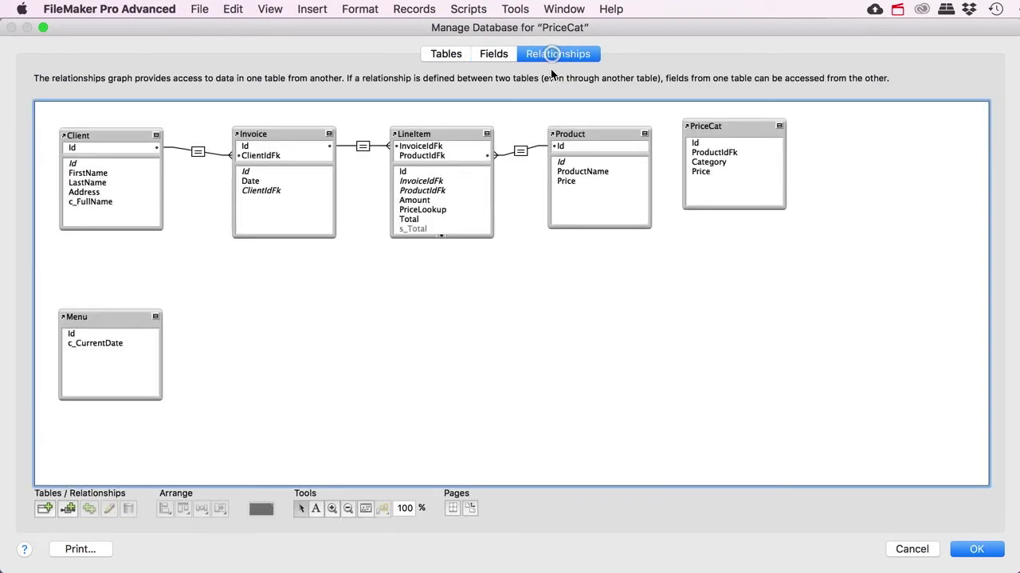
click(102, 137)
click(268, 133)
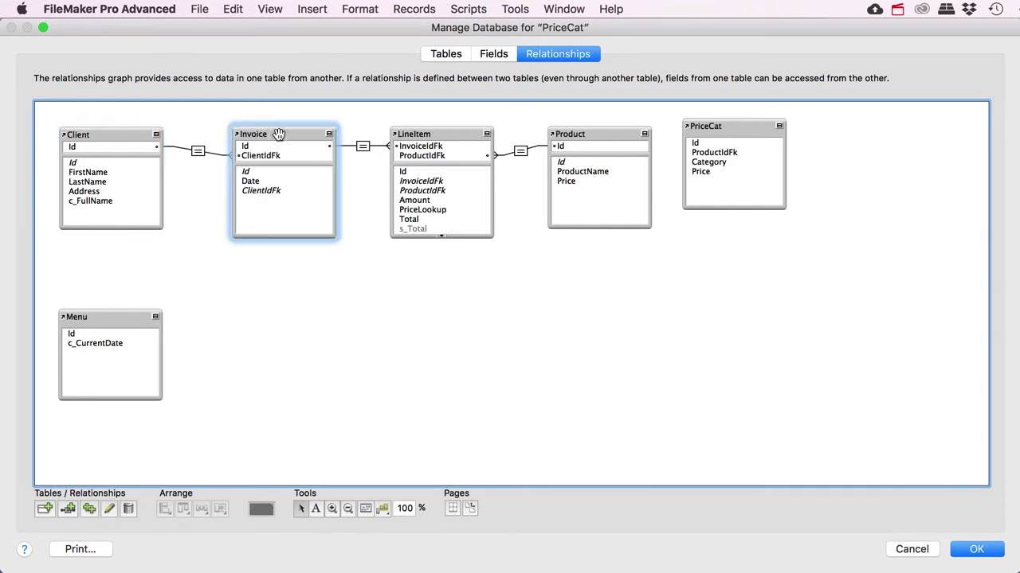
click(447, 134)
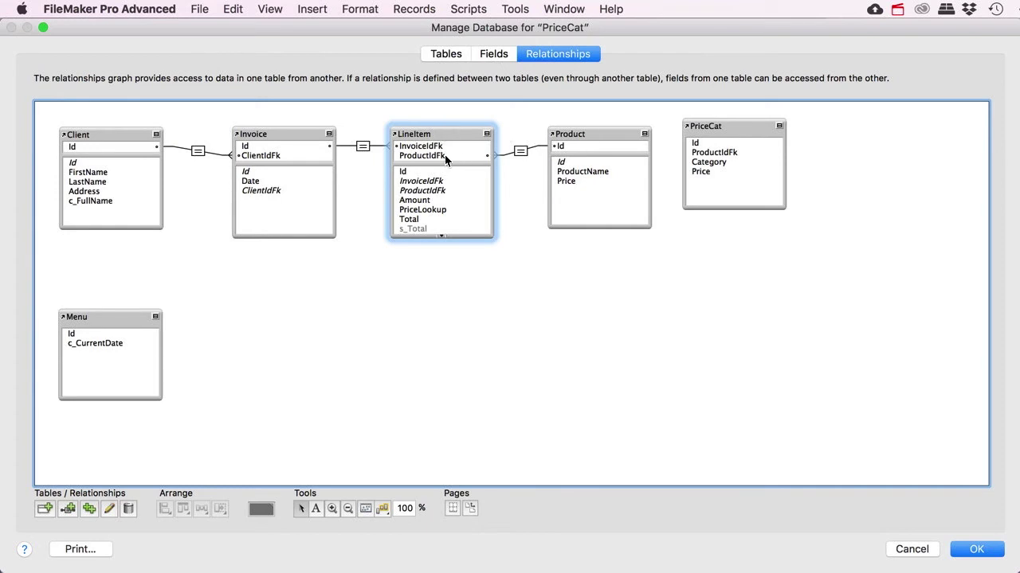
click(423, 155)
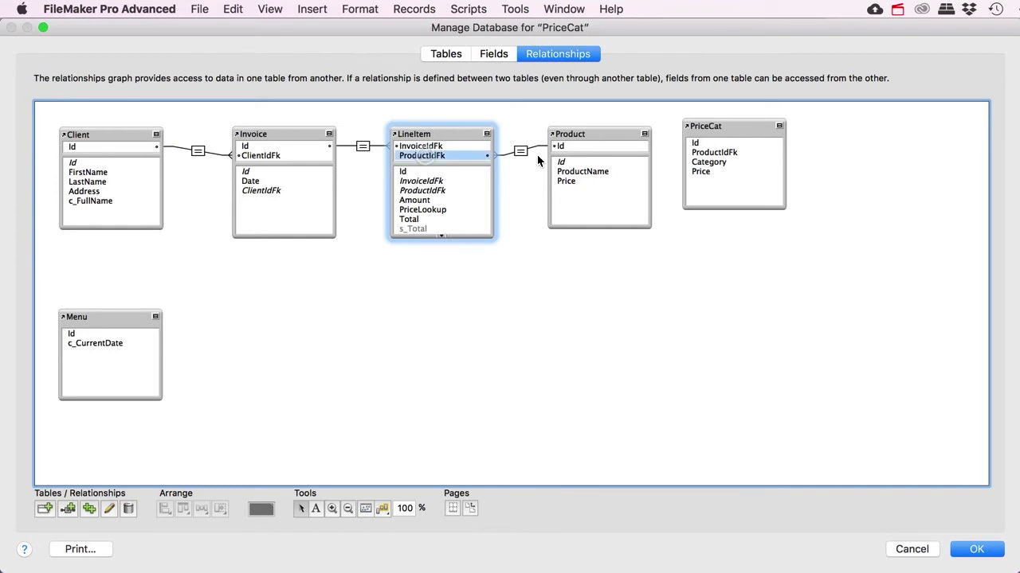
Step: Space out the Product and PriceCat tables in the graph and relate Product's Id to PriceCat's ProductIdFk
drag(607, 133, 613, 134)
drag(739, 125, 777, 132)
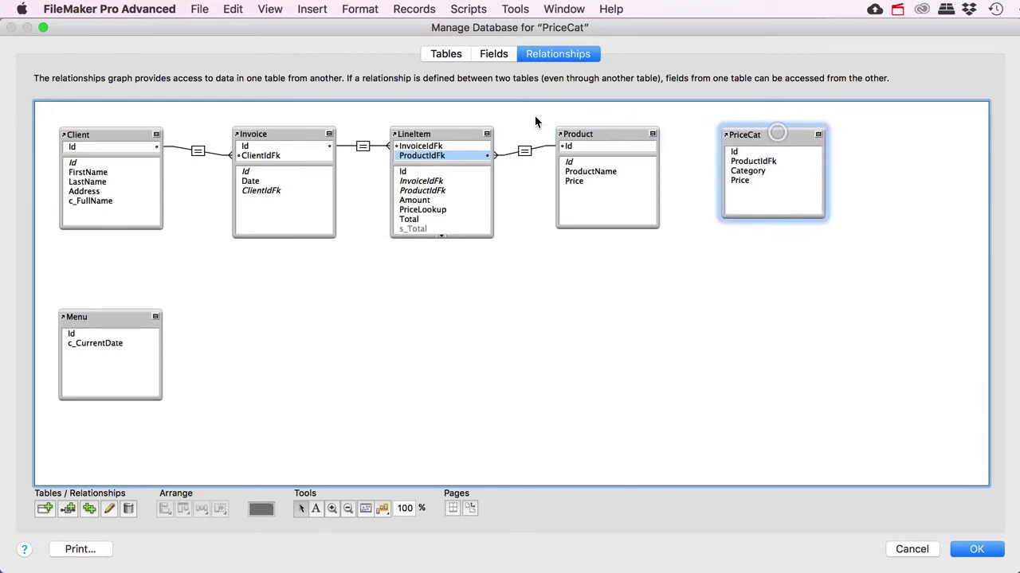
click(577, 135)
click(769, 133)
drag(570, 163, 784, 135)
click(599, 136)
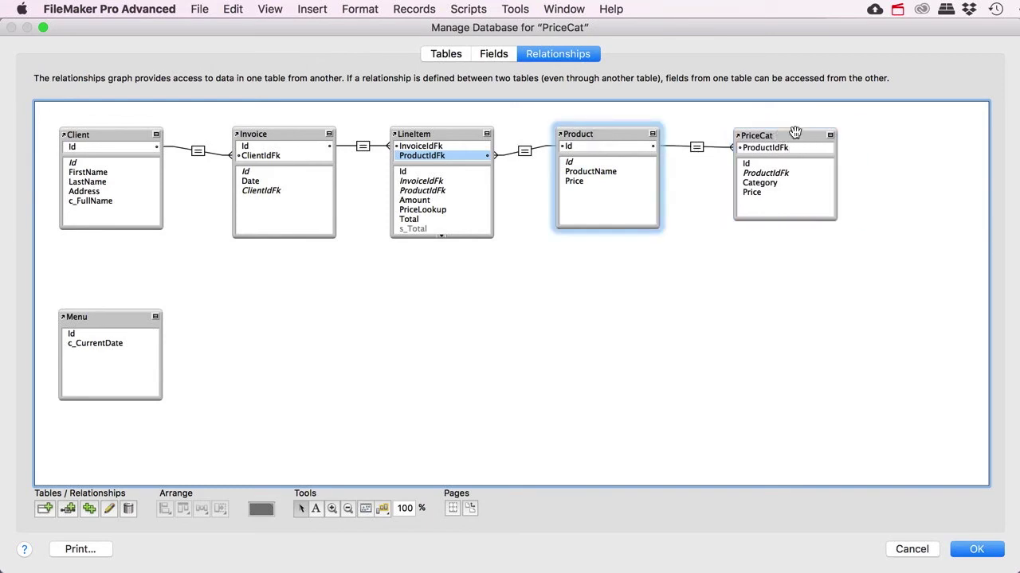
Step: Allow creation and cascading deletion of PriceCat records via the Product–PriceCat relationship, and save the database definition
double_click(697, 147)
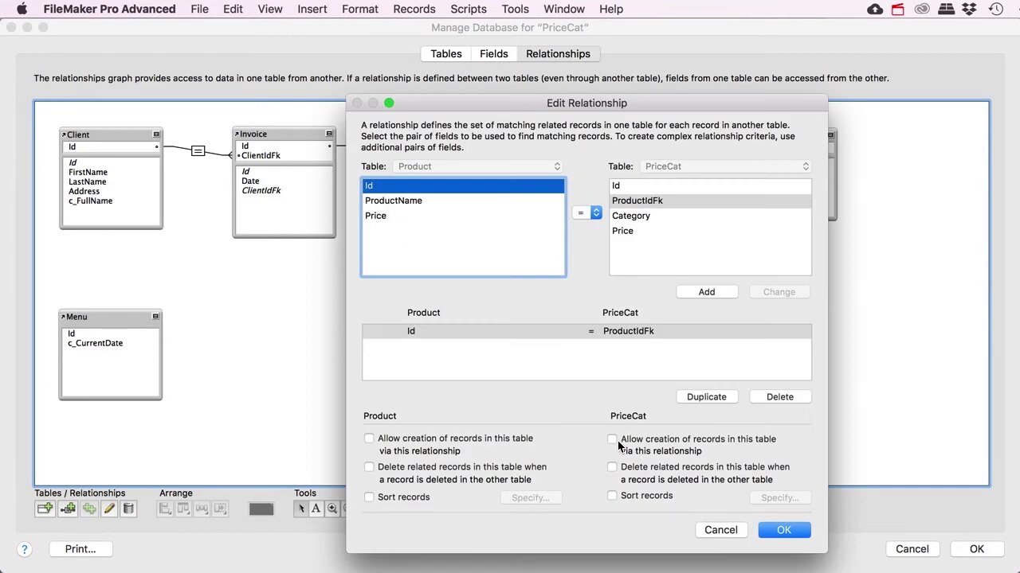
click(611, 440)
click(614, 471)
click(784, 531)
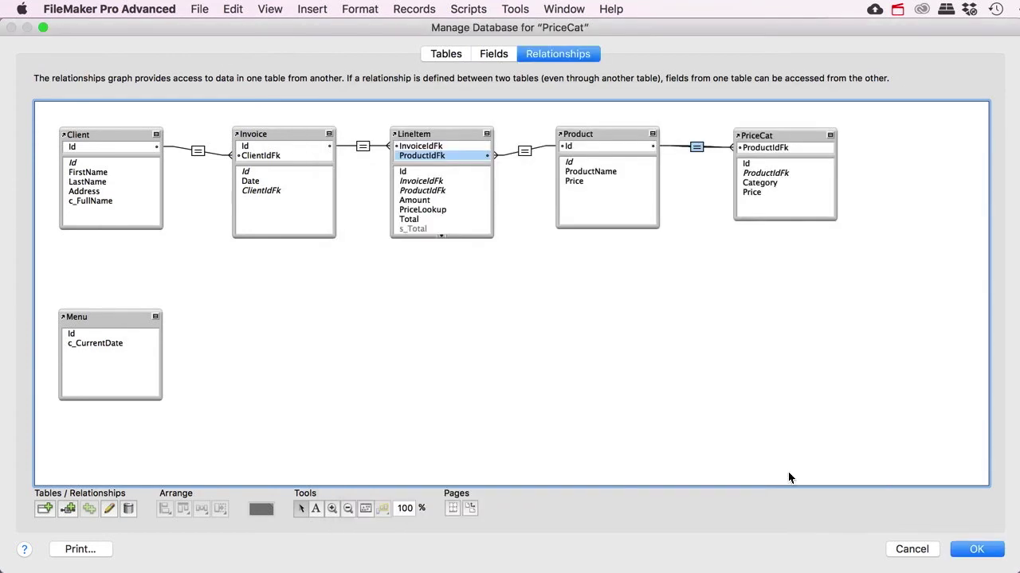
click(975, 549)
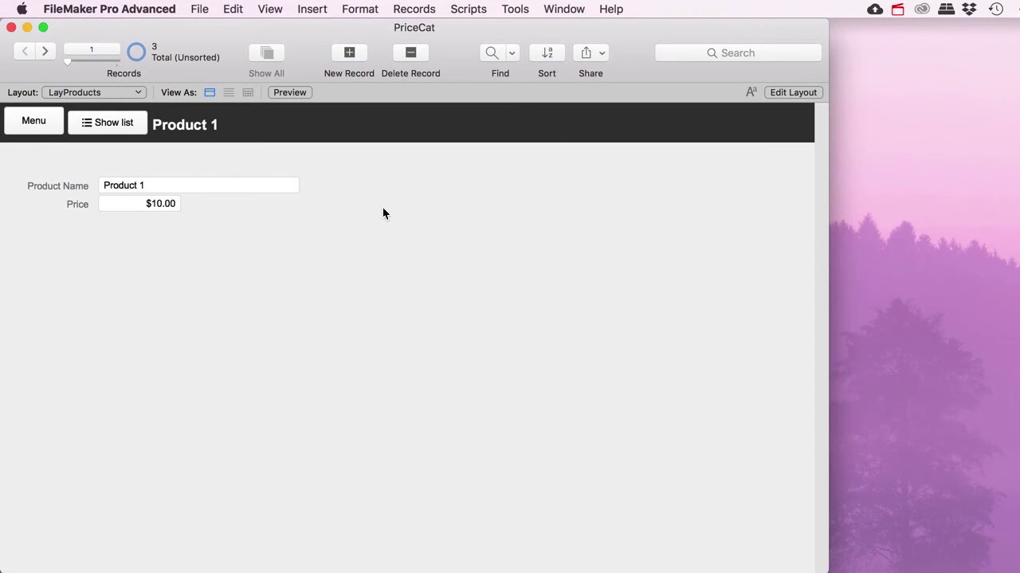
Step: Edit the LayProducts layout and draw a portal beside the product fields showing related records from PriceCat
scroll(376, 197, down, 1)
scroll(379, 200, right, 1)
scroll(376, 201, left, 1)
click(792, 92)
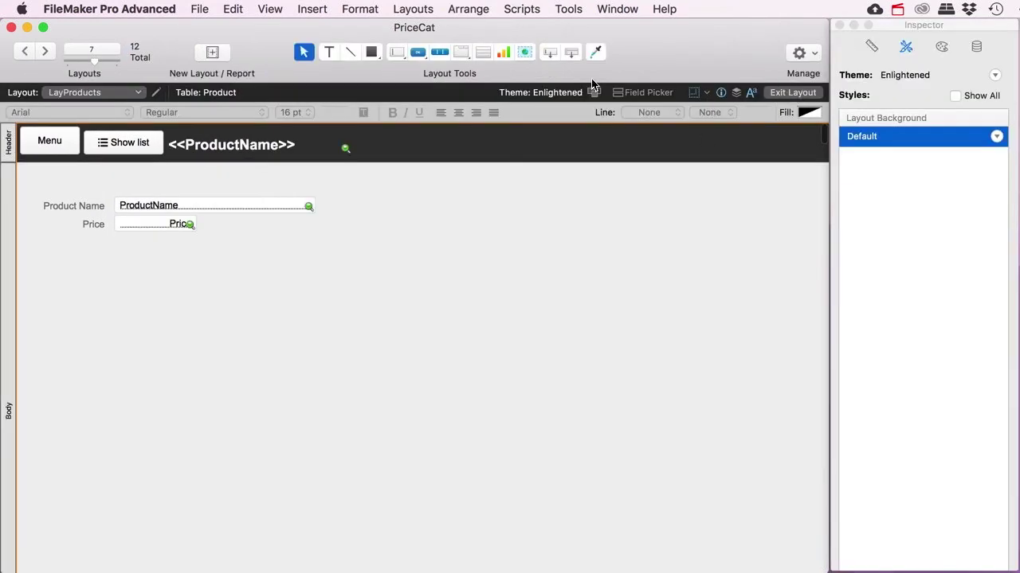
click(481, 53)
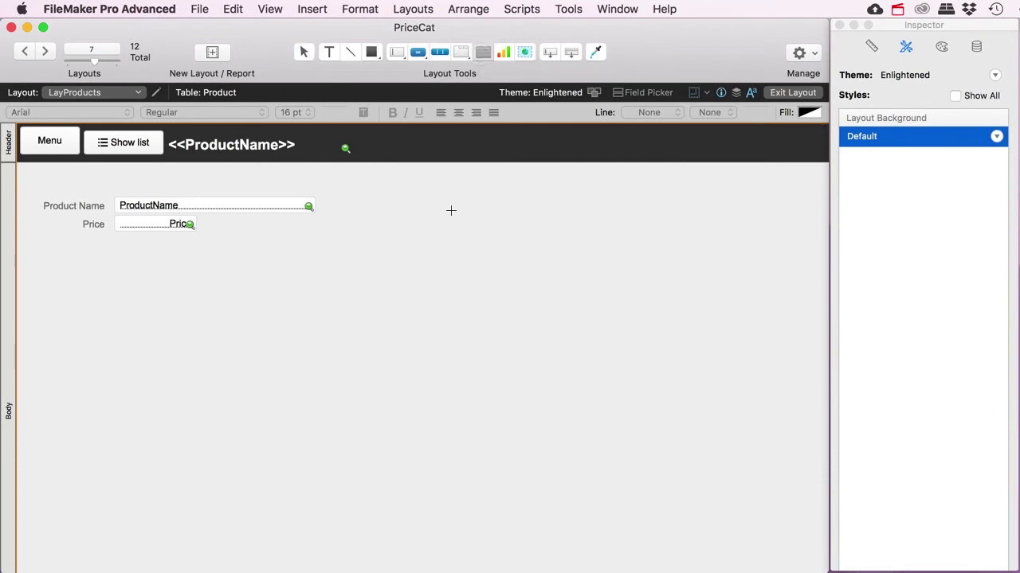
drag(438, 204, 617, 356)
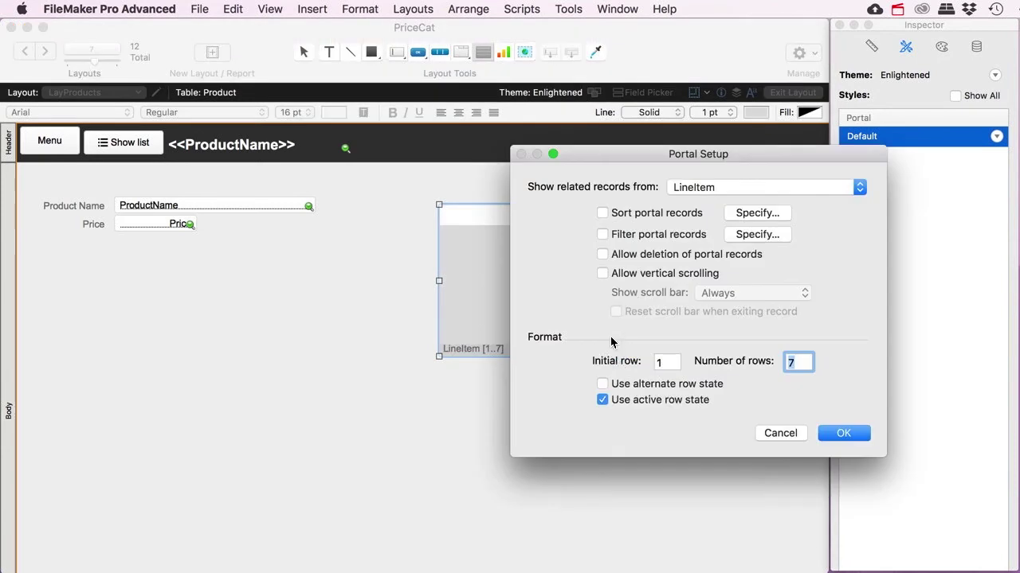
click(706, 189)
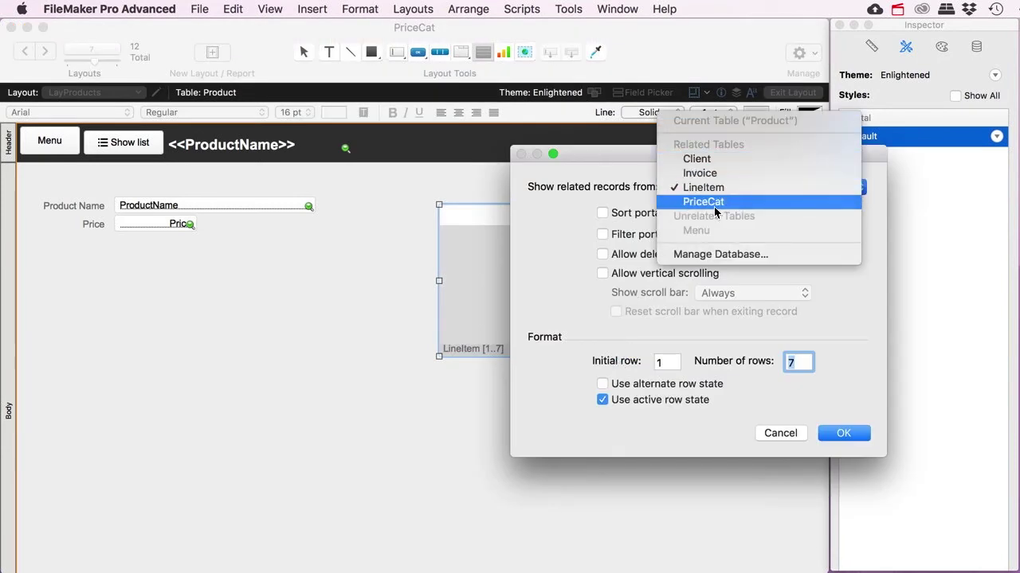
click(715, 204)
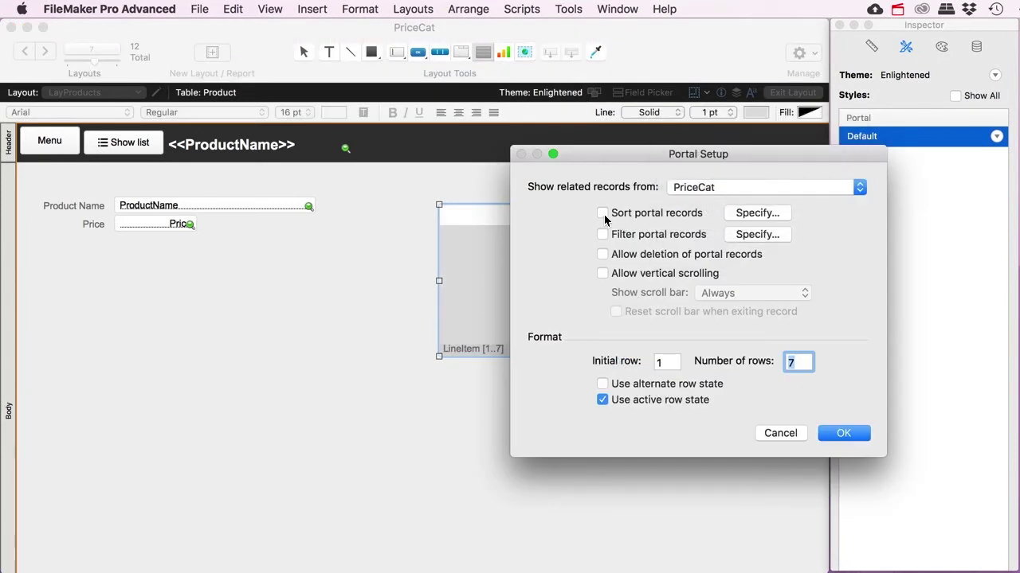
Step: Configure the portal to sort by Category, allow deletion of portal records, and use the alternate row state
click(603, 213)
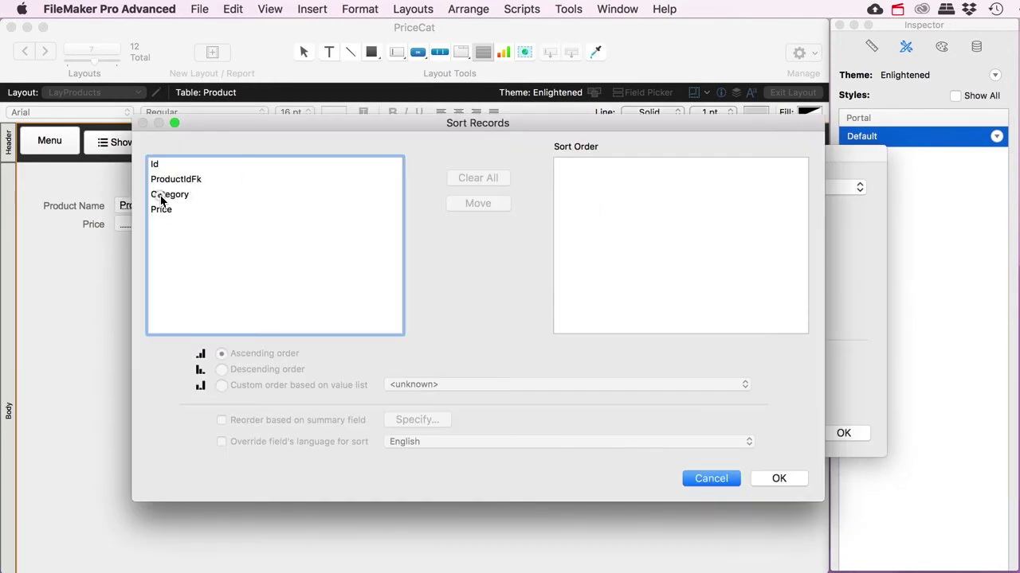
double_click(163, 196)
click(757, 479)
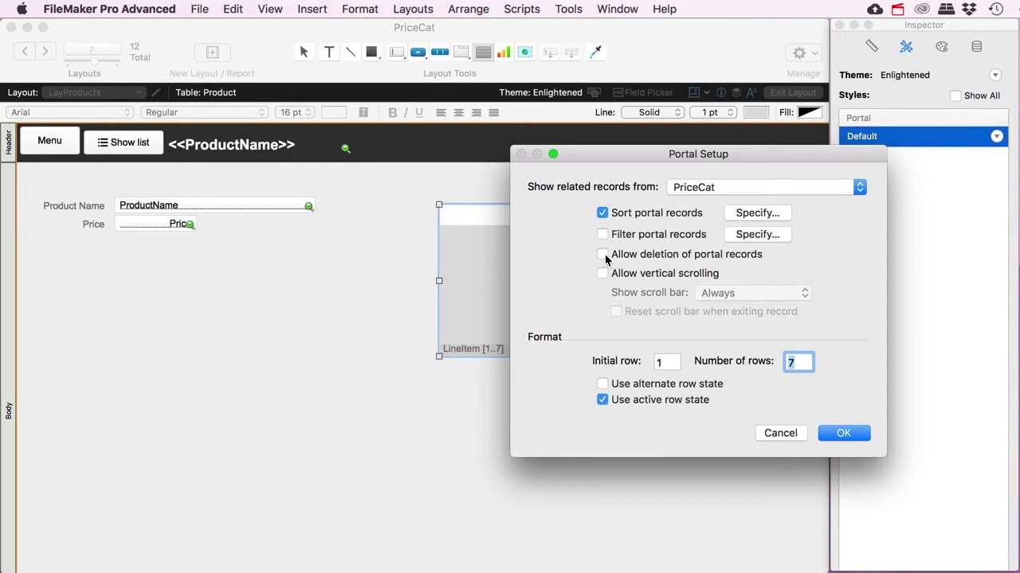
click(603, 255)
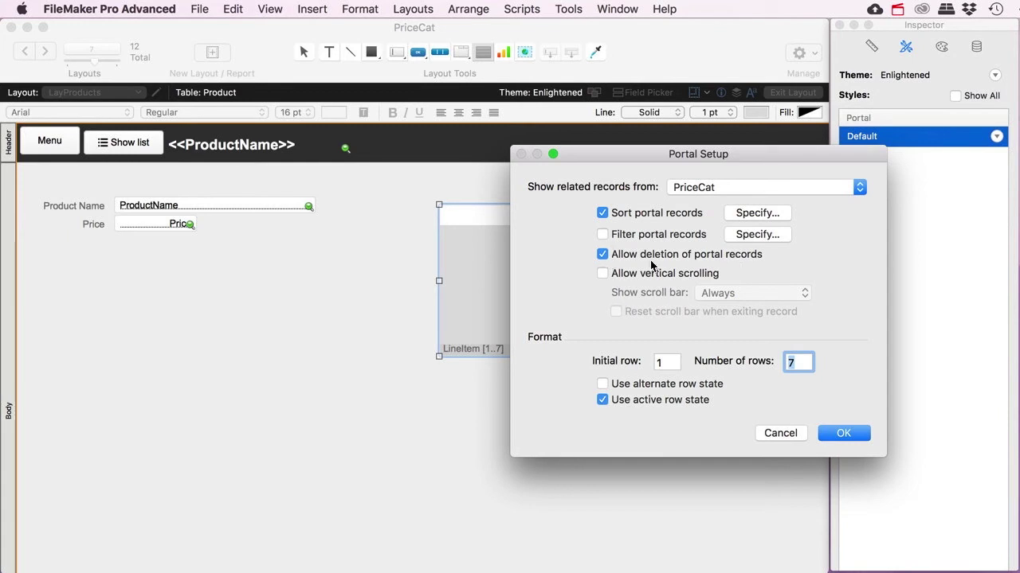
click(637, 384)
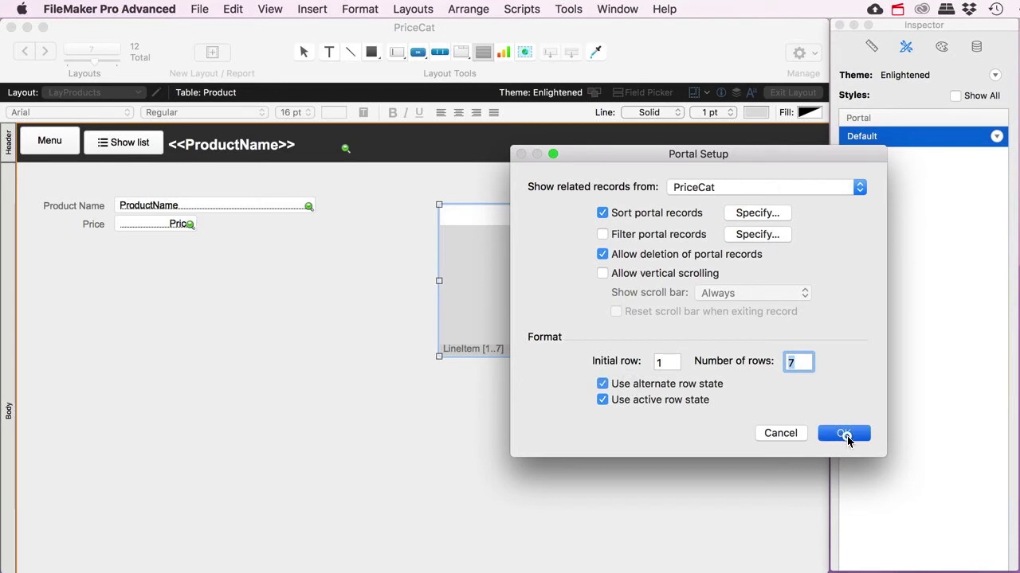
click(845, 435)
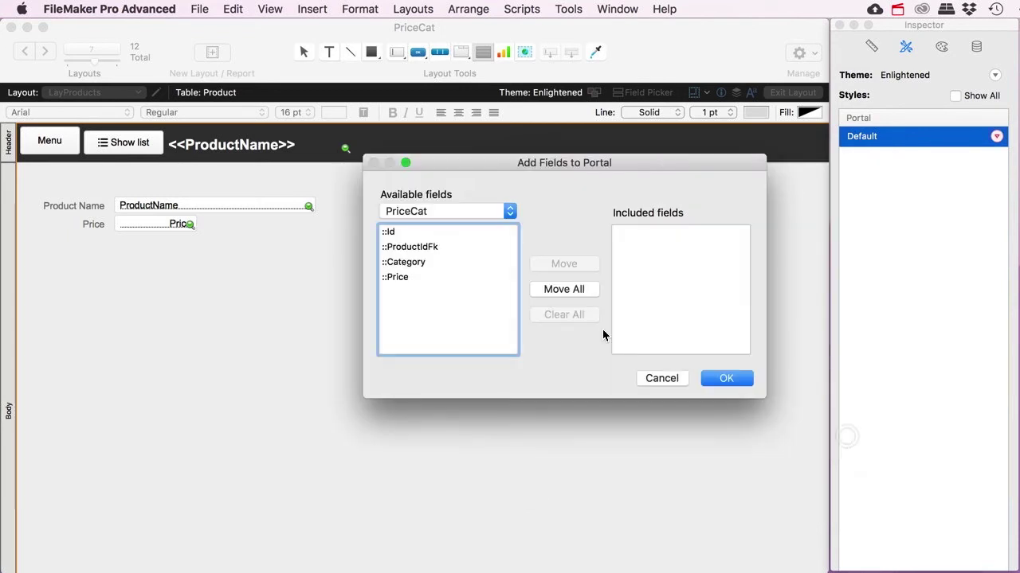
Step: Include the PriceCat Category and Price fields in the portal
double_click(409, 264)
double_click(403, 278)
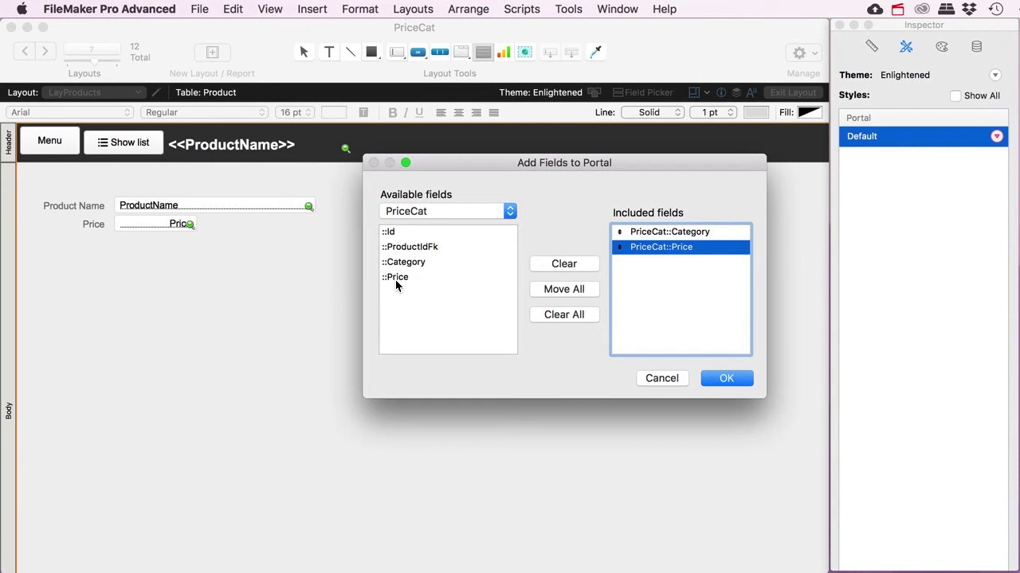
click(725, 378)
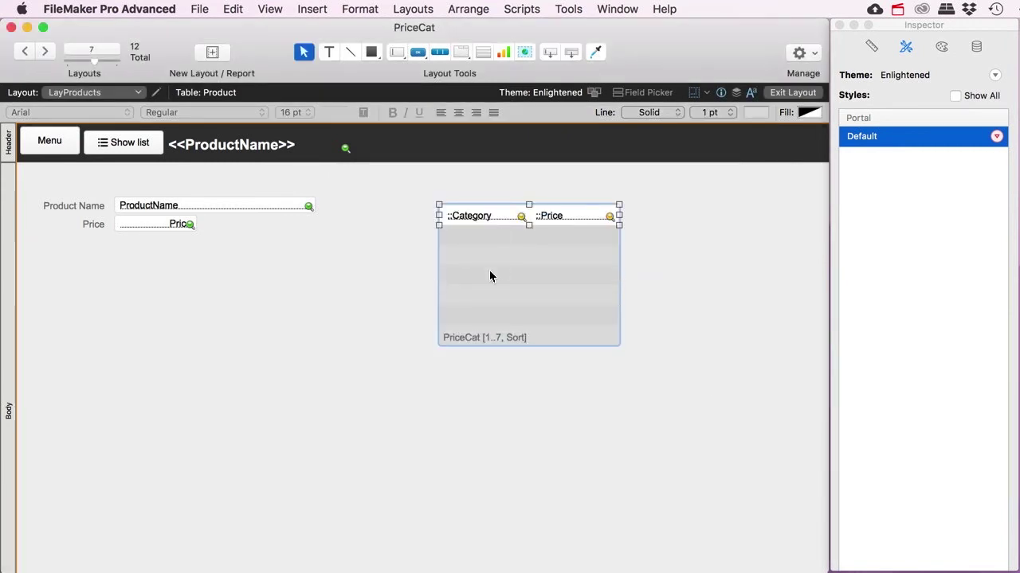
Step: Apply the Default edit box style to the portal's Category and Price fields
click(573, 218)
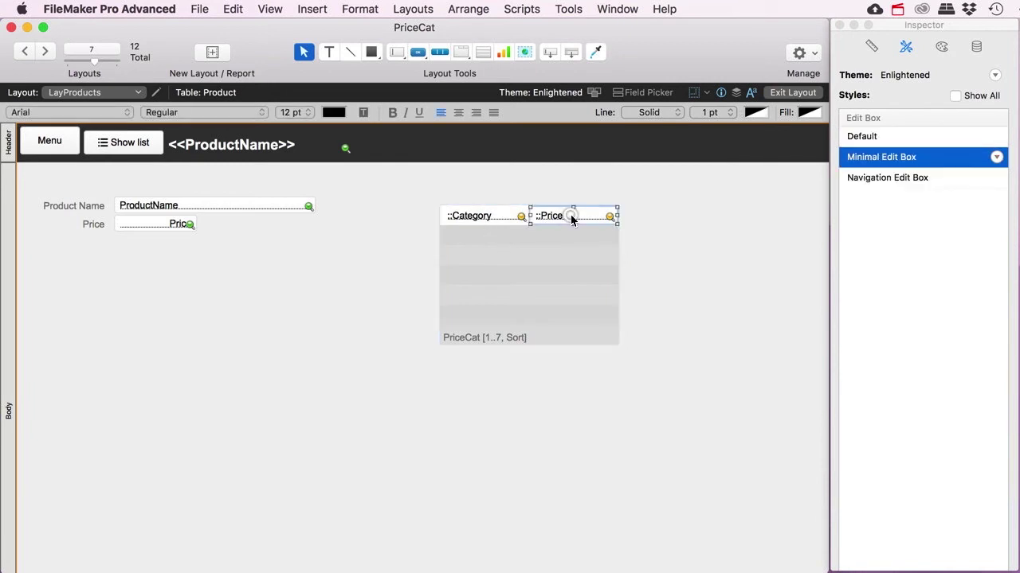
shift+click(490, 223)
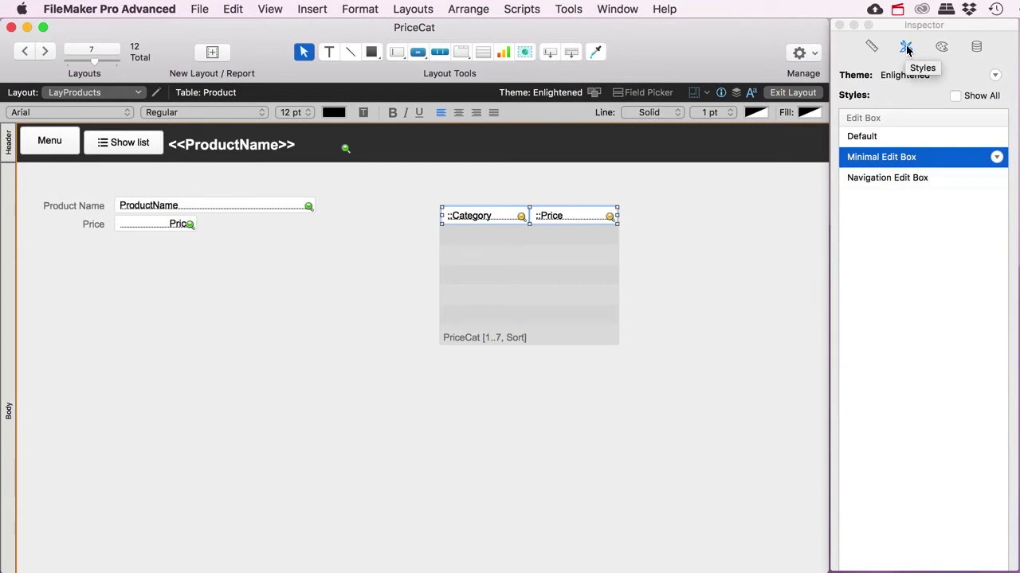
click(890, 139)
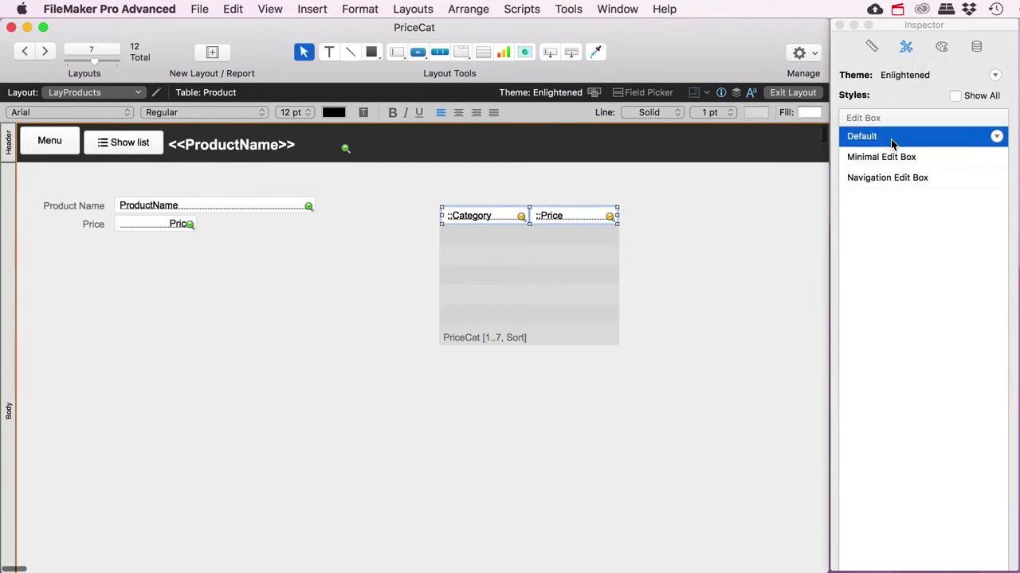
Step: Narrow the portal's Price field to leave free space at the right end of the row
click(547, 198)
click(547, 216)
drag(530, 216, 534, 216)
key(super+z)
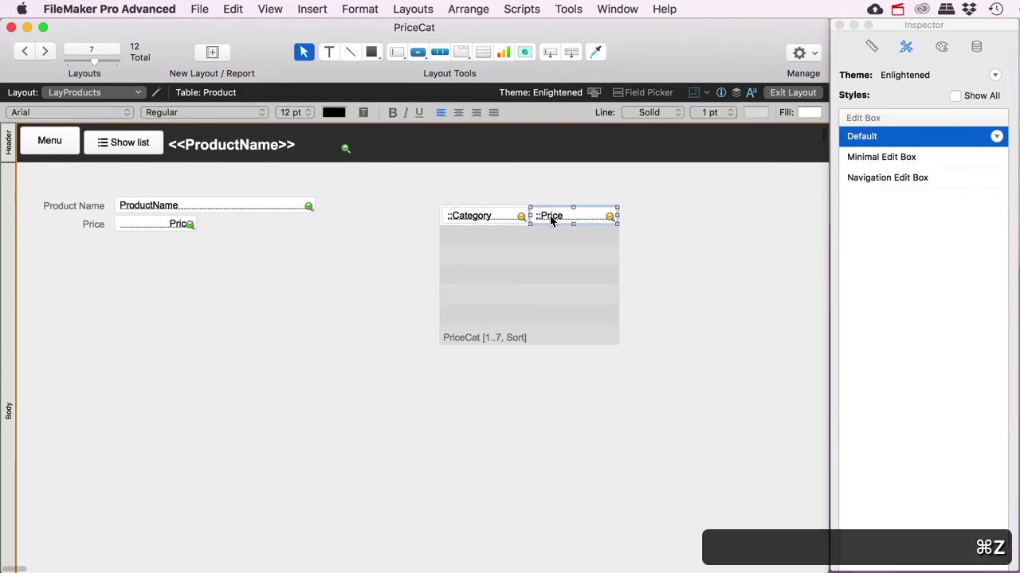
drag(617, 216, 592, 216)
click(599, 240)
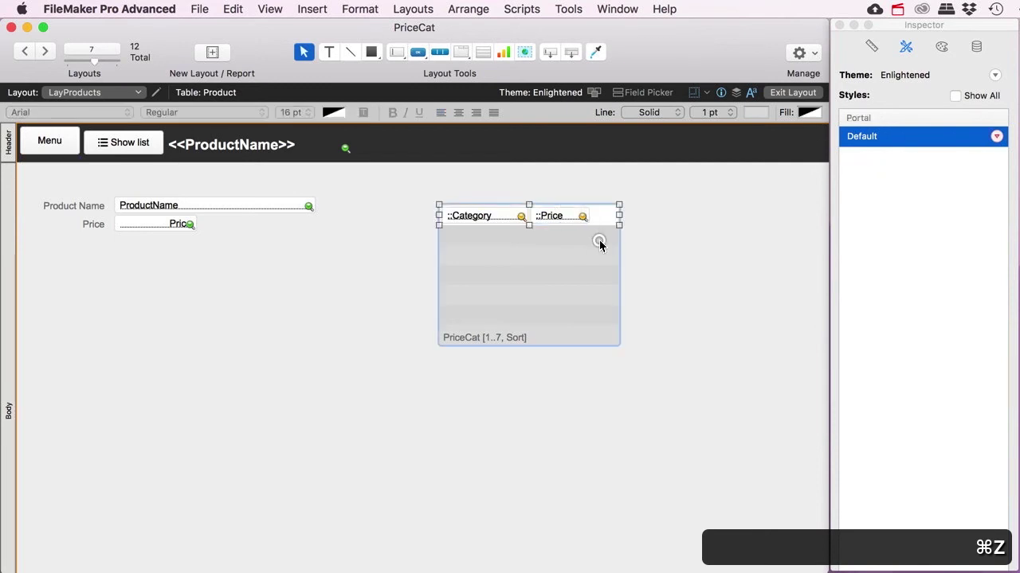
Step: Add a "Price Categories" text label above the portal, aligned with its left edge
click(329, 52)
click(457, 188)
text(Price Categories)
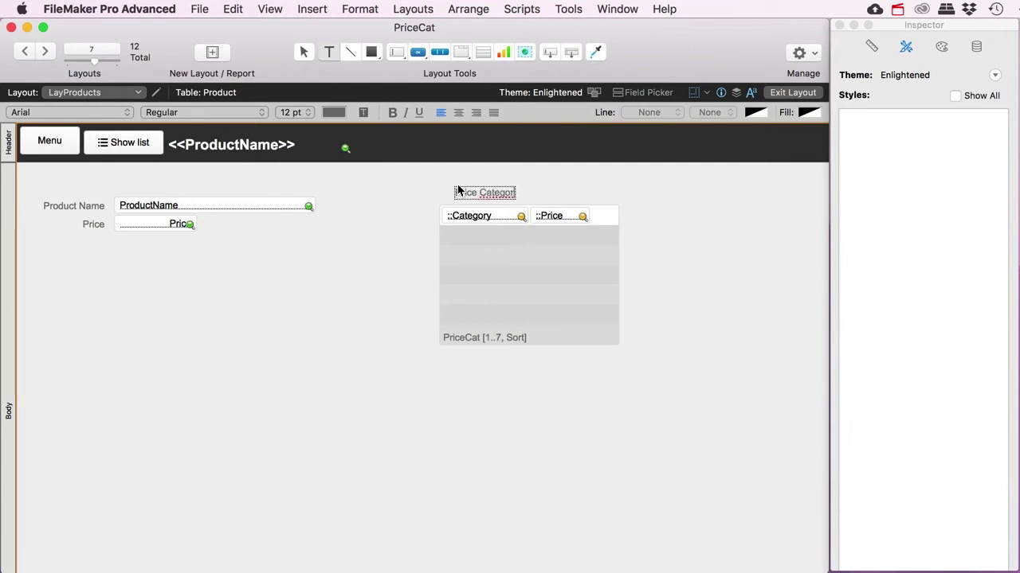
click(420, 210)
drag(482, 192, 470, 189)
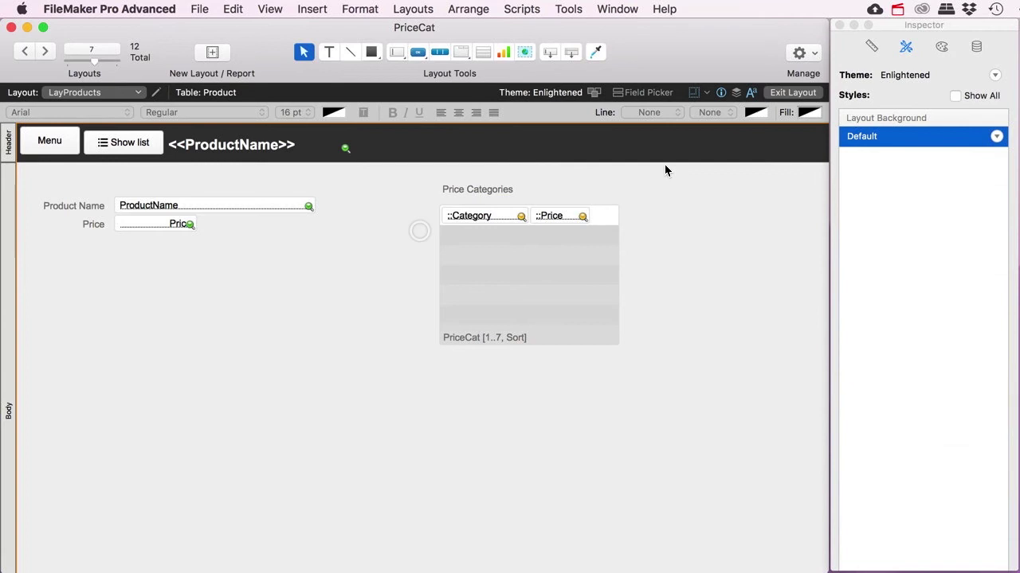
Step: Enter Category A with a price of 8 in the first Price Categories row of Product 1
click(792, 92)
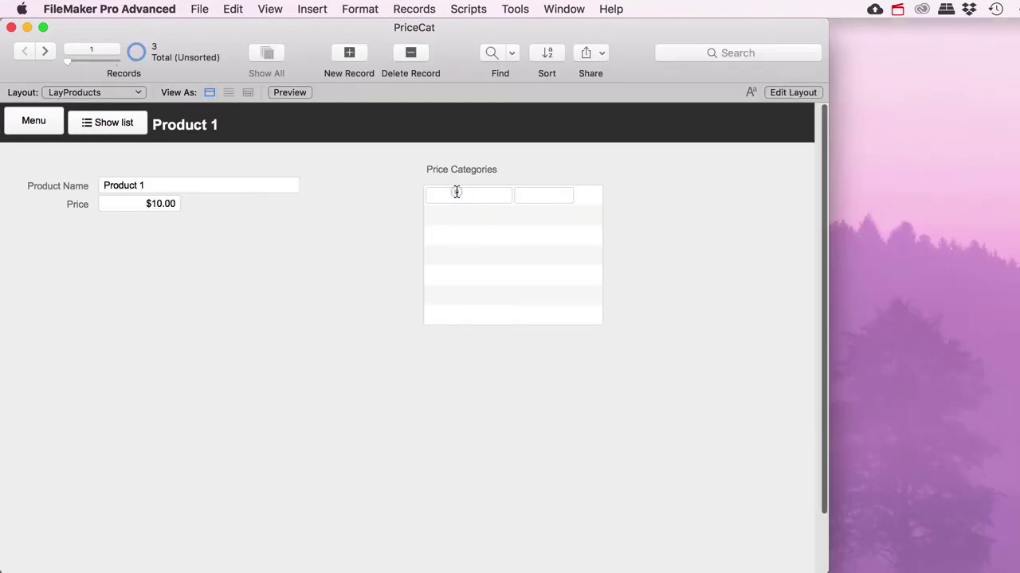
click(457, 196)
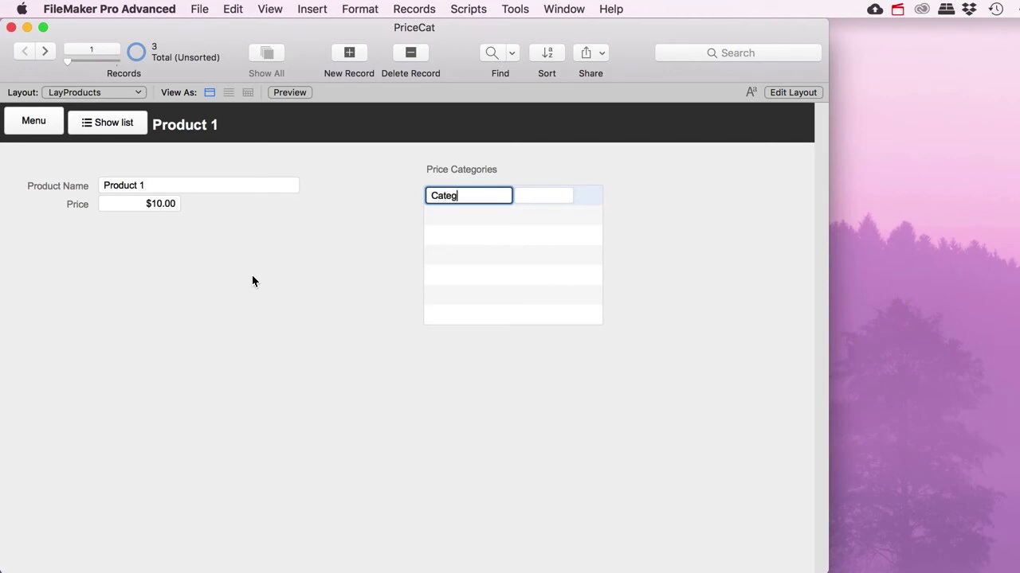
key(Tab)
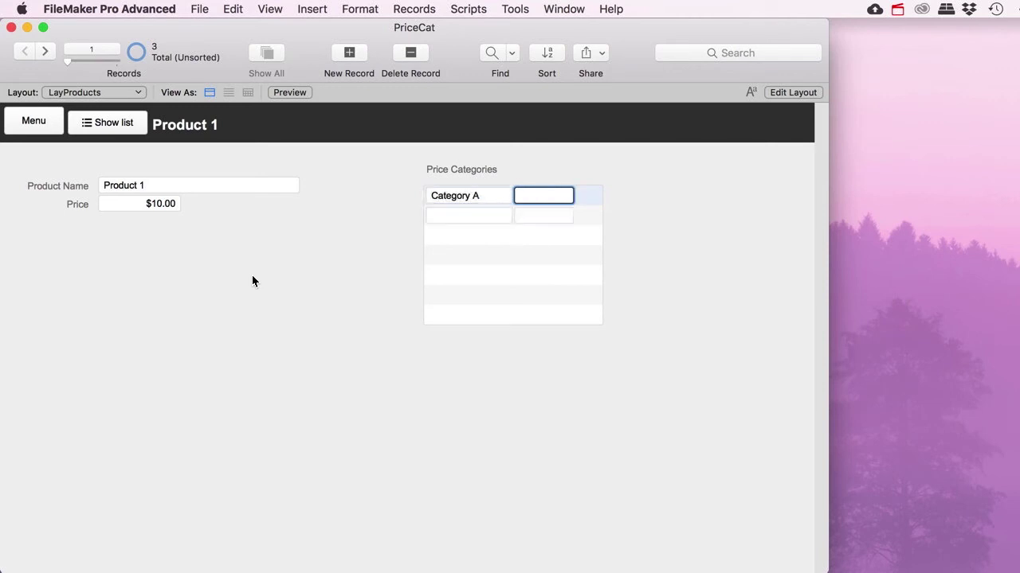
key(Tab)
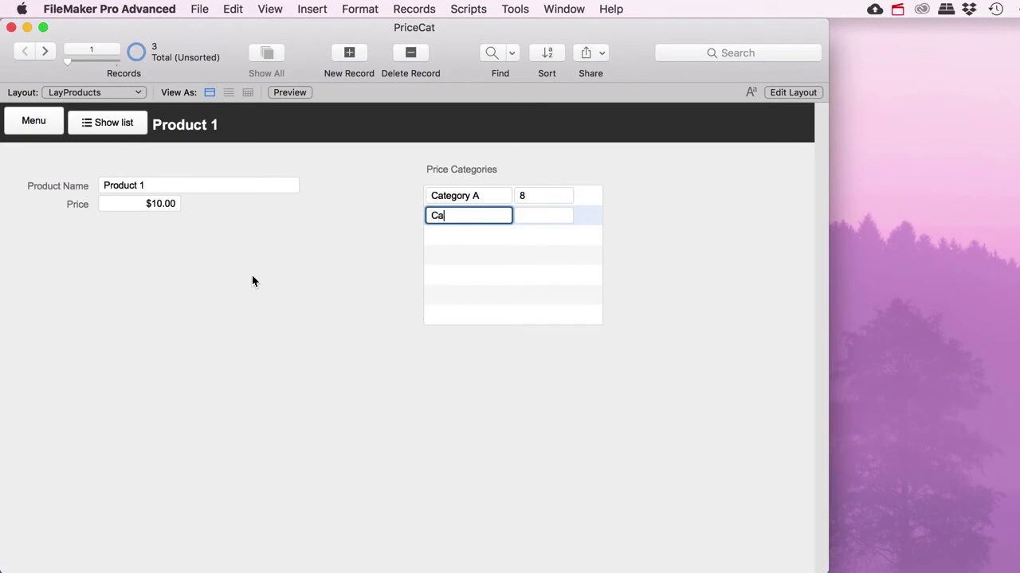
Step: Add Category B with a price of 9 and Category C with a price of 10 to Product 1's price categories
text(Category B)
key(Tab)
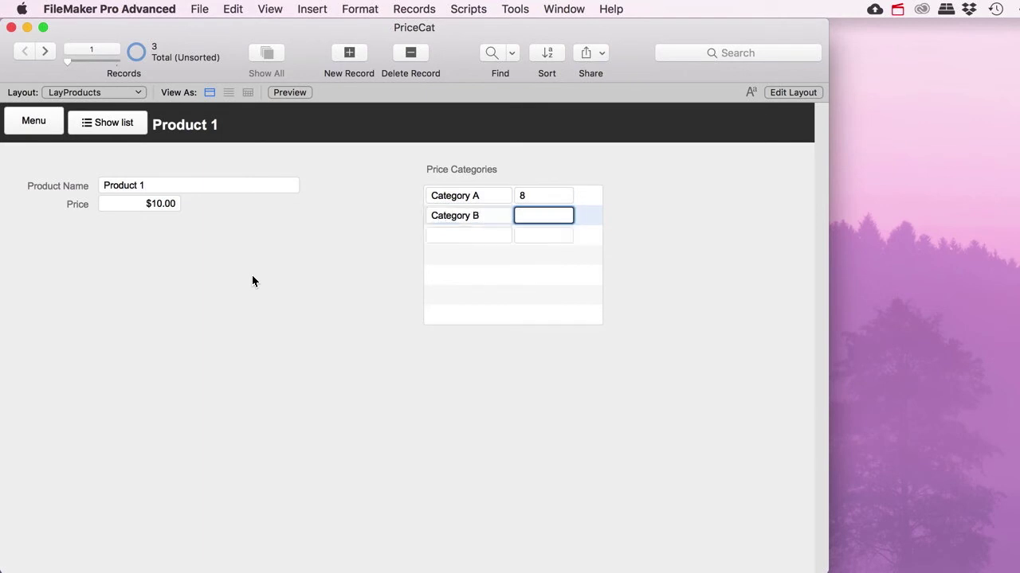
text(9)
key(Tab)
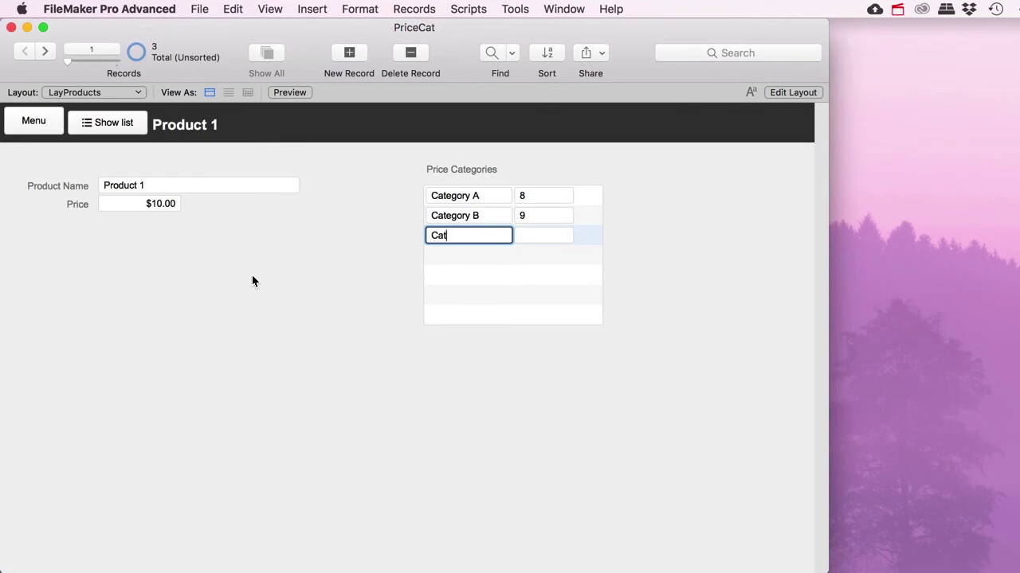
key(Tab)
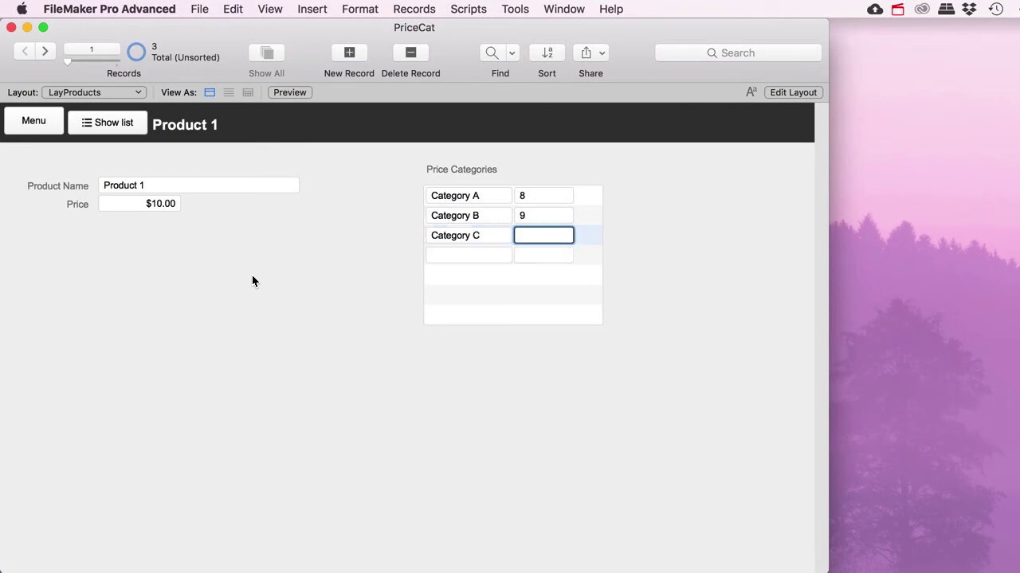
click(253, 280)
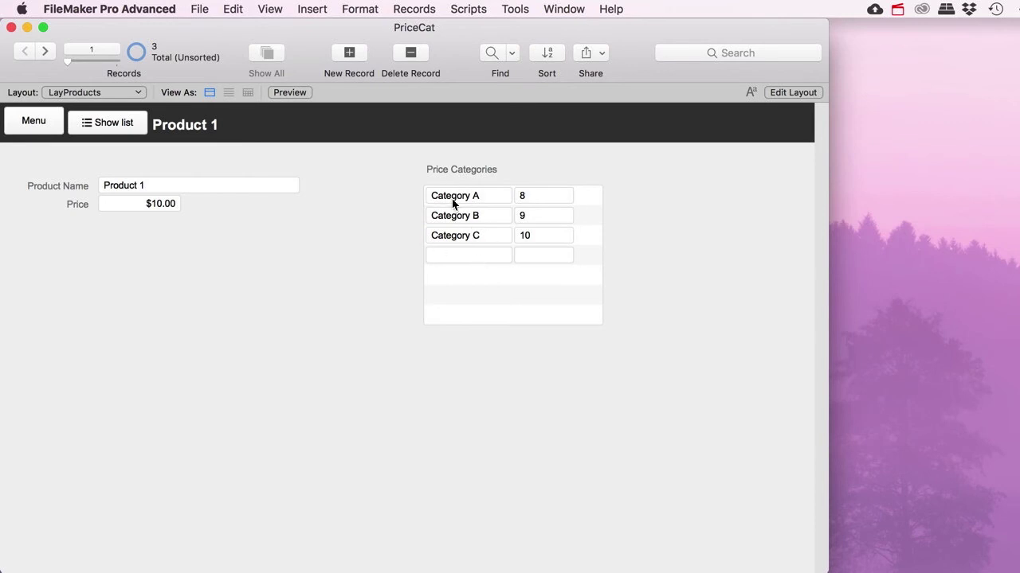
Step: Change the control style of the portal's Category field to Drop-down List in the layout
click(800, 93)
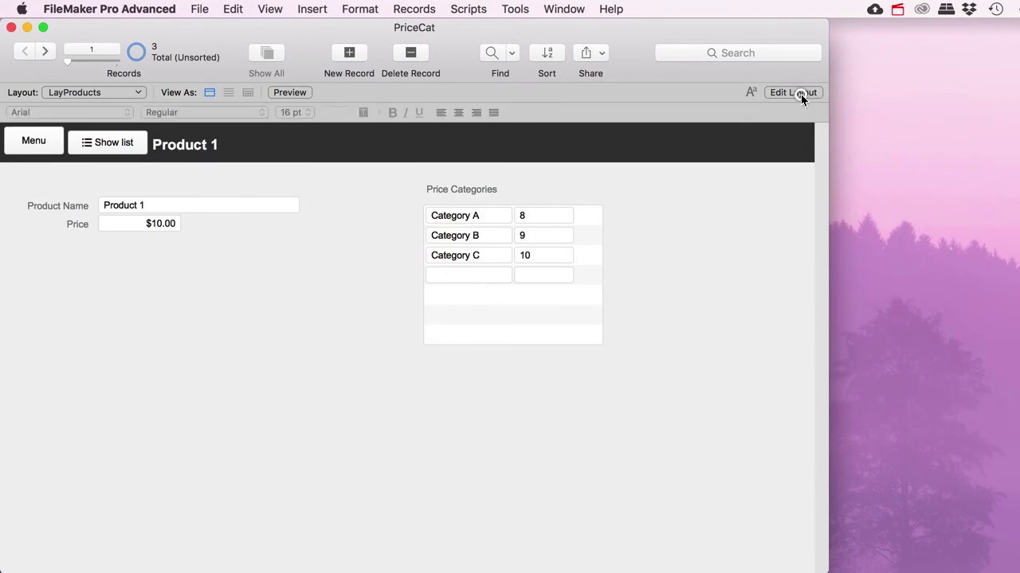
click(503, 216)
click(976, 46)
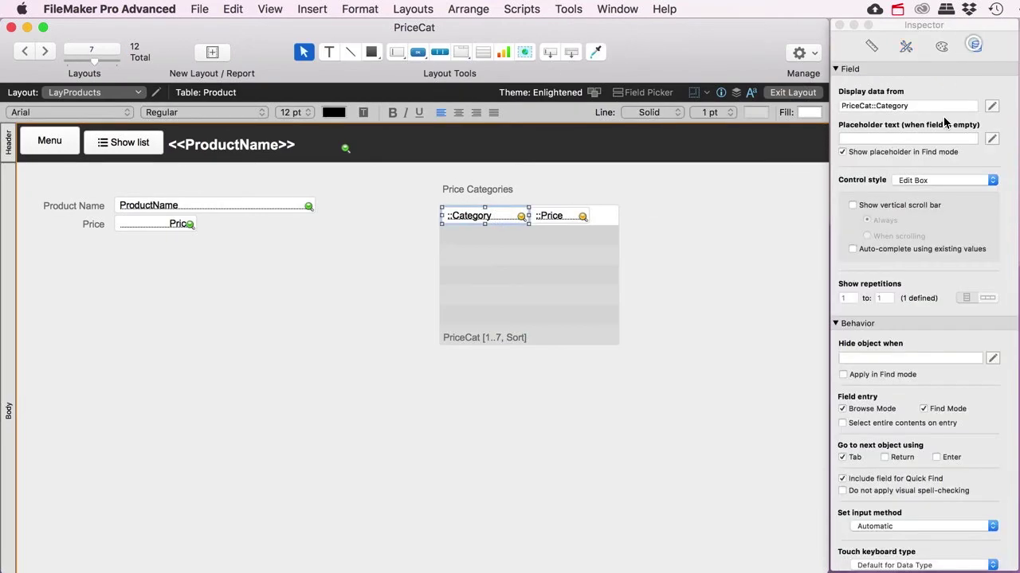
click(916, 180)
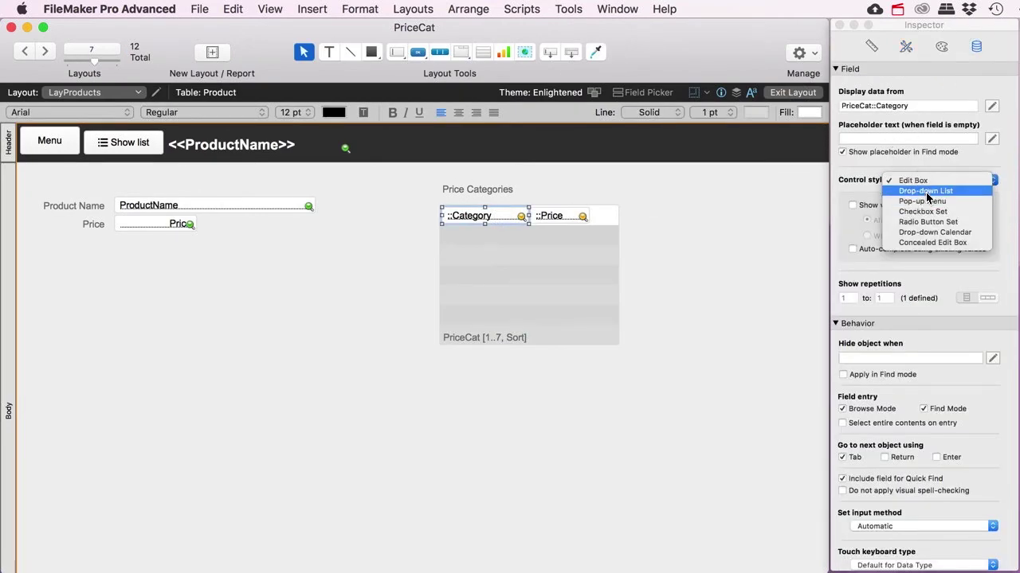
click(926, 192)
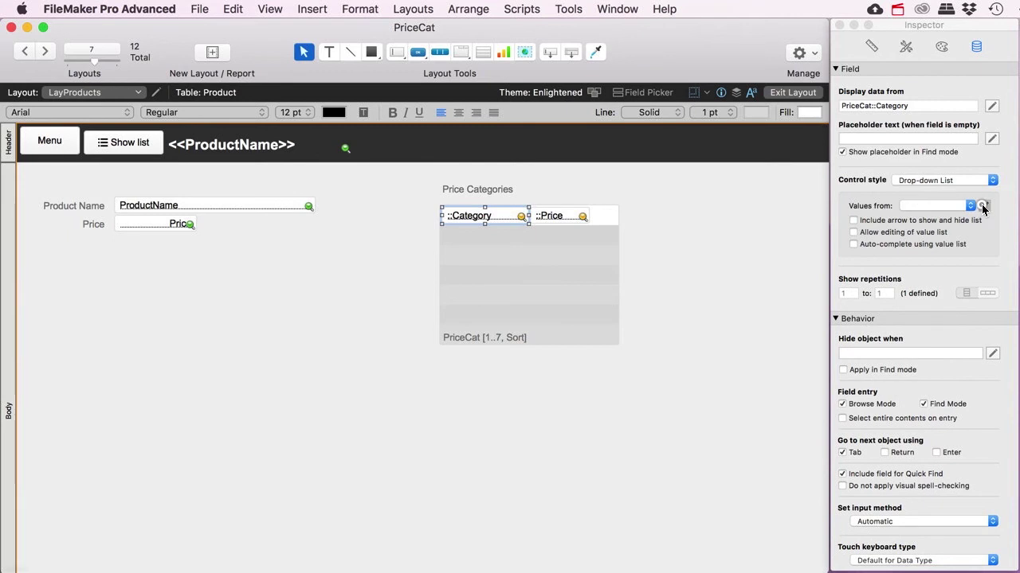
Step: Create a new value list named Price Categories for the Category field's drop-down
click(983, 206)
click(123, 492)
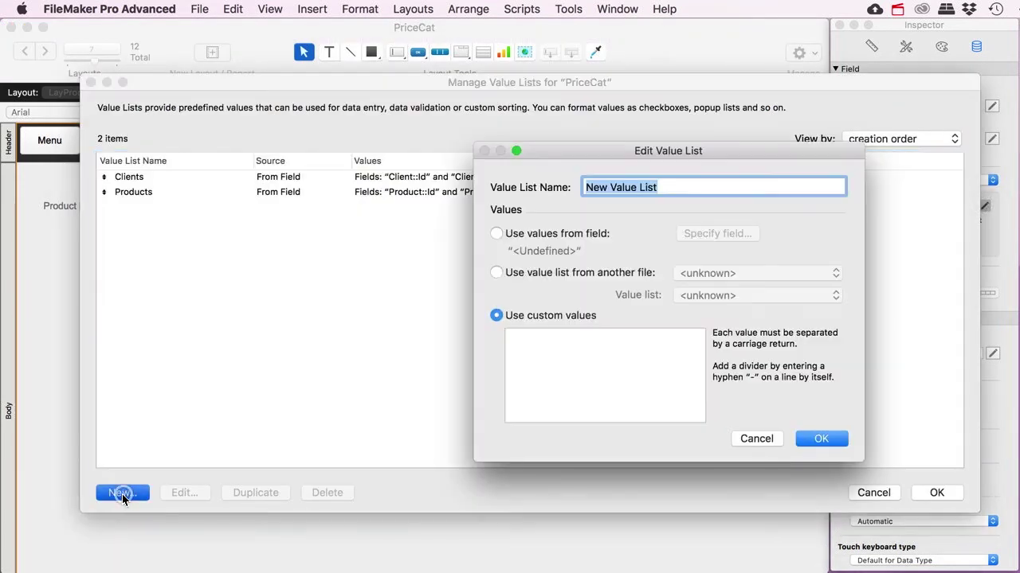
text(C)
text(rice )
text(Categories)
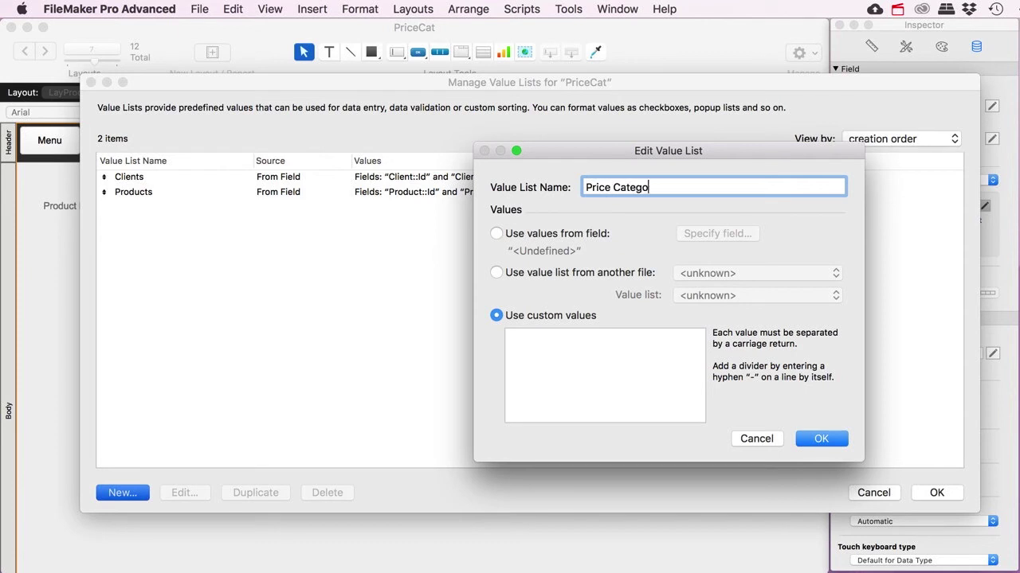
Step: Base the Price Categories value list on all values of the PriceCat Category field and save it for the drop-down
click(494, 234)
click(470, 152)
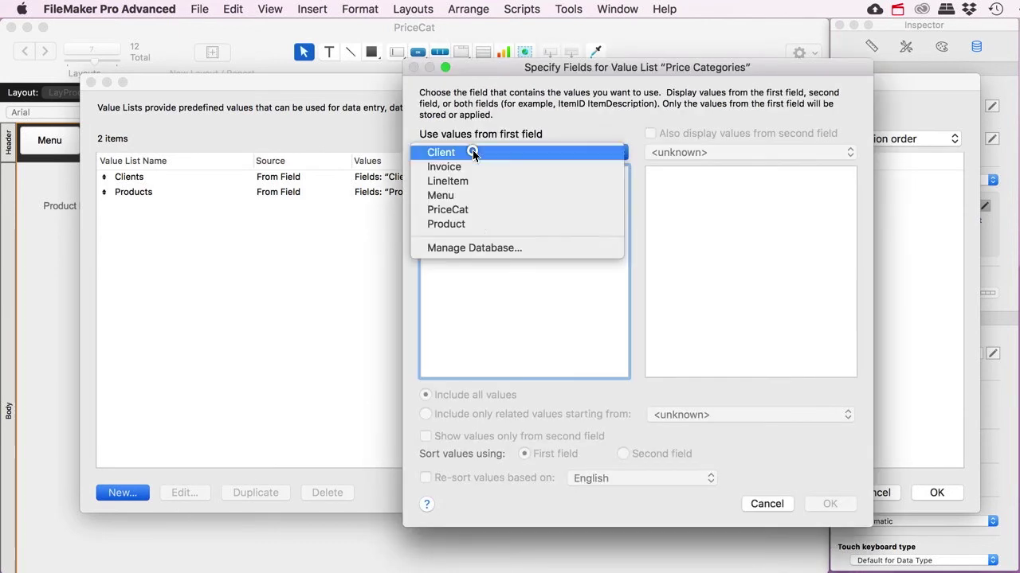
click(458, 209)
click(456, 205)
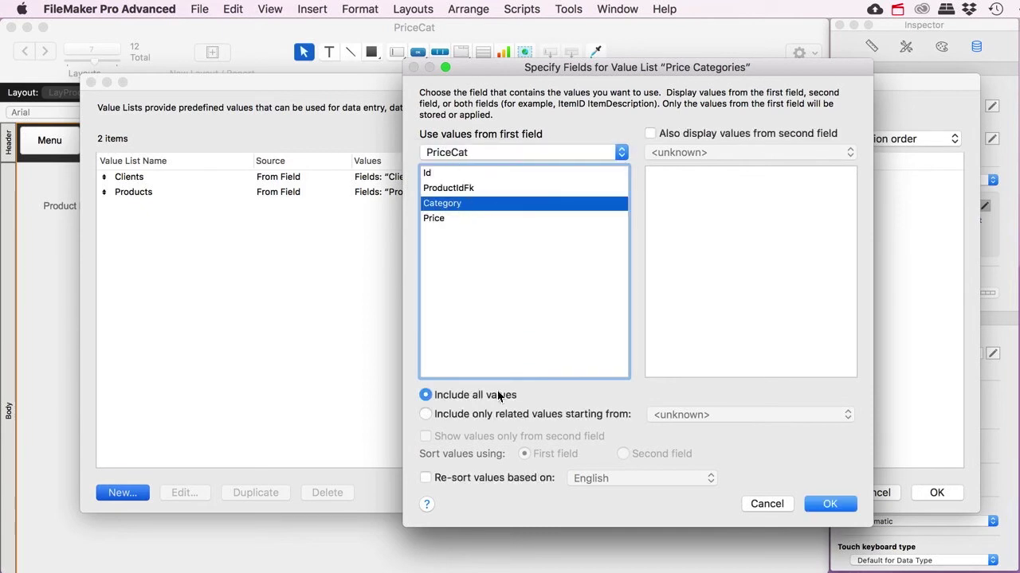
click(819, 503)
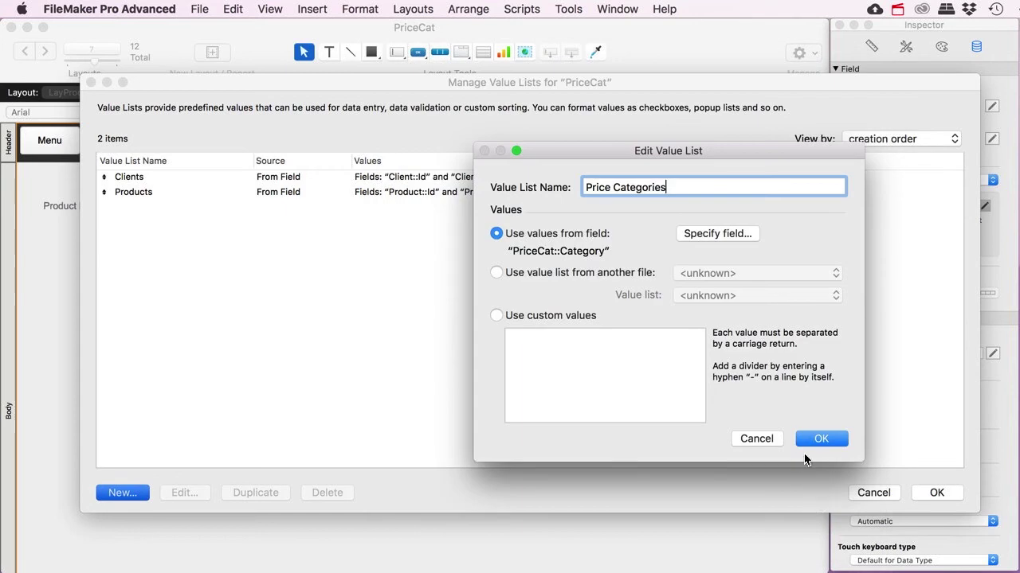
click(817, 438)
click(931, 493)
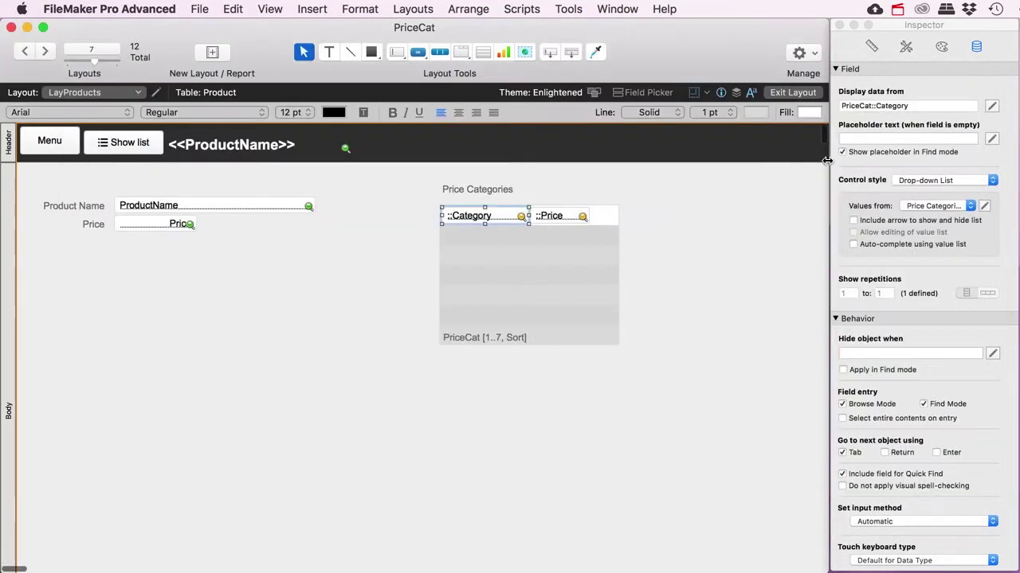
Step: Try out the category drop-down in the empty fourth portal row of Product 1 and enter C as its category
click(810, 93)
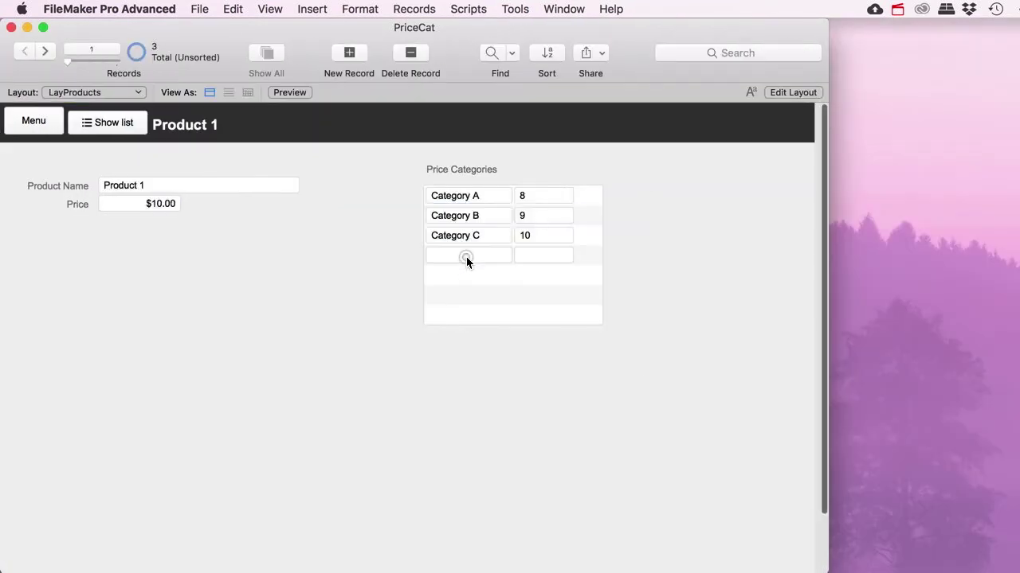
click(466, 256)
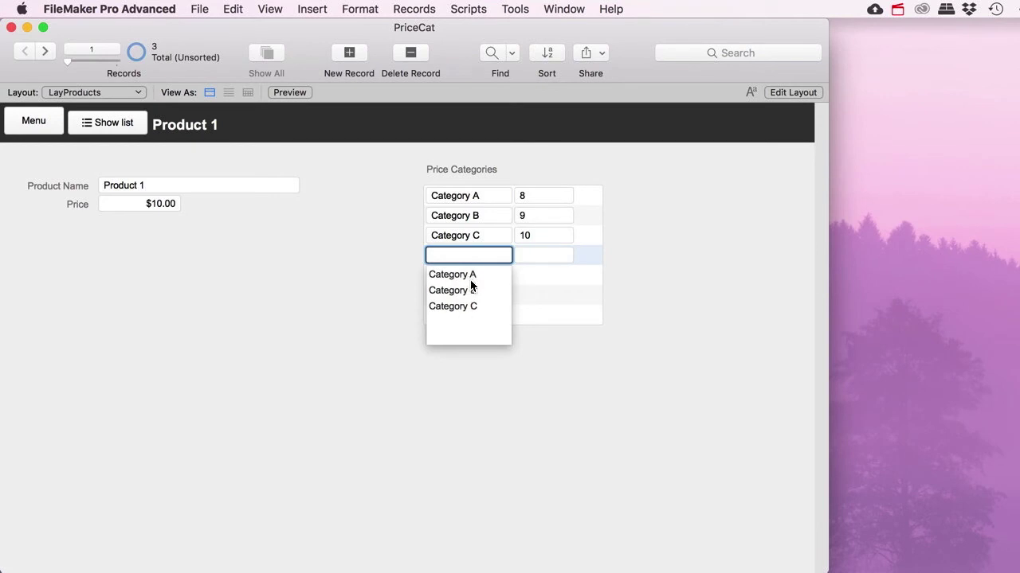
key(Down)
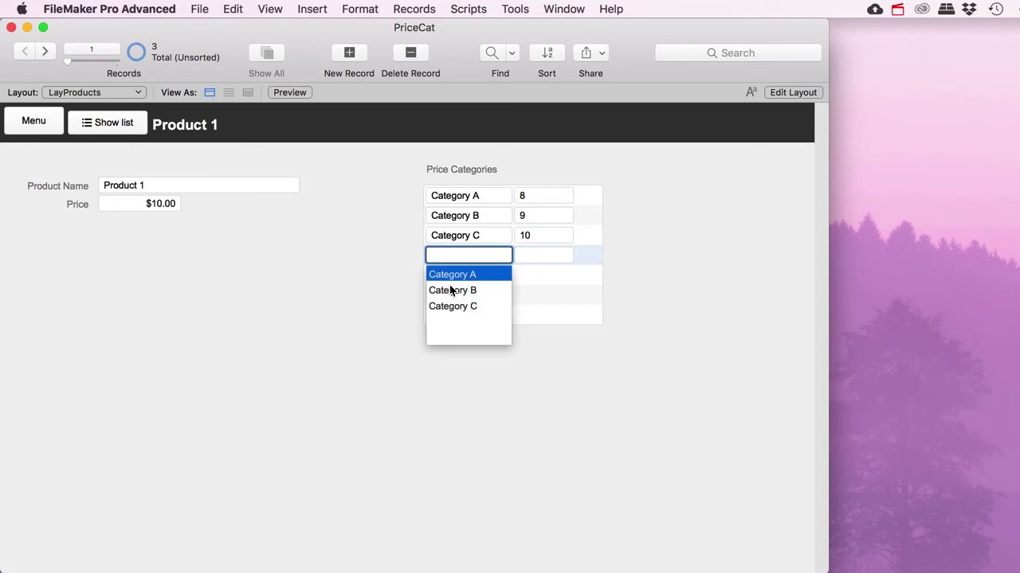
click(392, 271)
click(464, 253)
key(Escape)
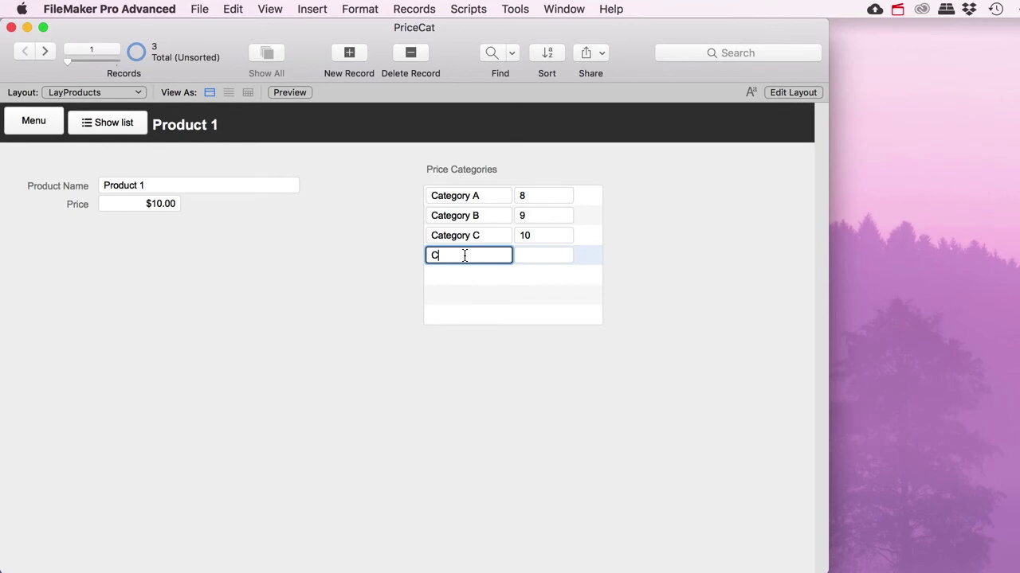
text(C)
click(405, 258)
Step: Turn on auto-complete using the value list for the portal's Category field and return to the product record
click(795, 92)
click(482, 216)
click(865, 244)
click(793, 92)
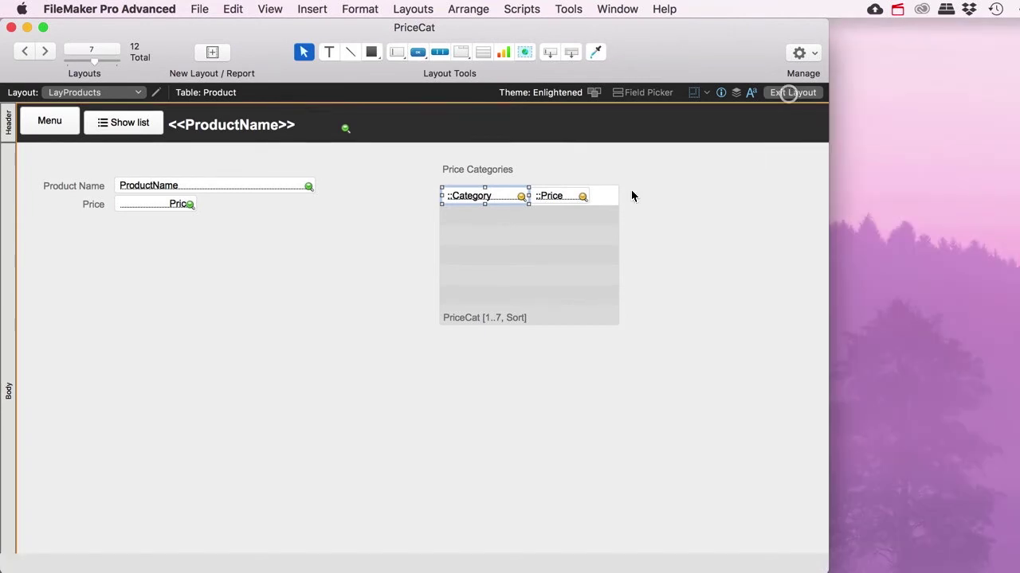
Step: Replace the C entry in the portal's first row with Category A from the auto-completing value list
click(453, 196)
click(453, 196)
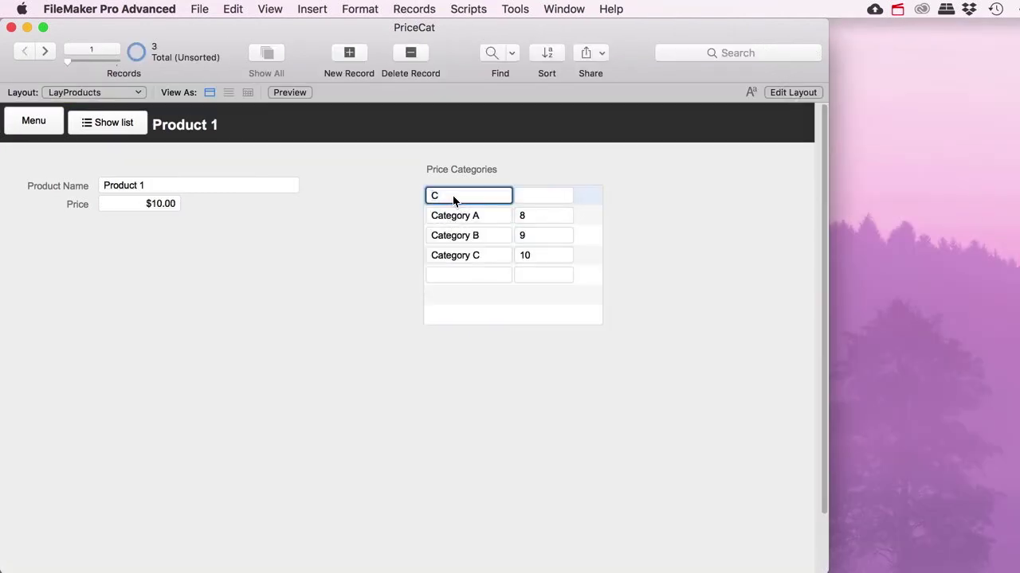
click(454, 197)
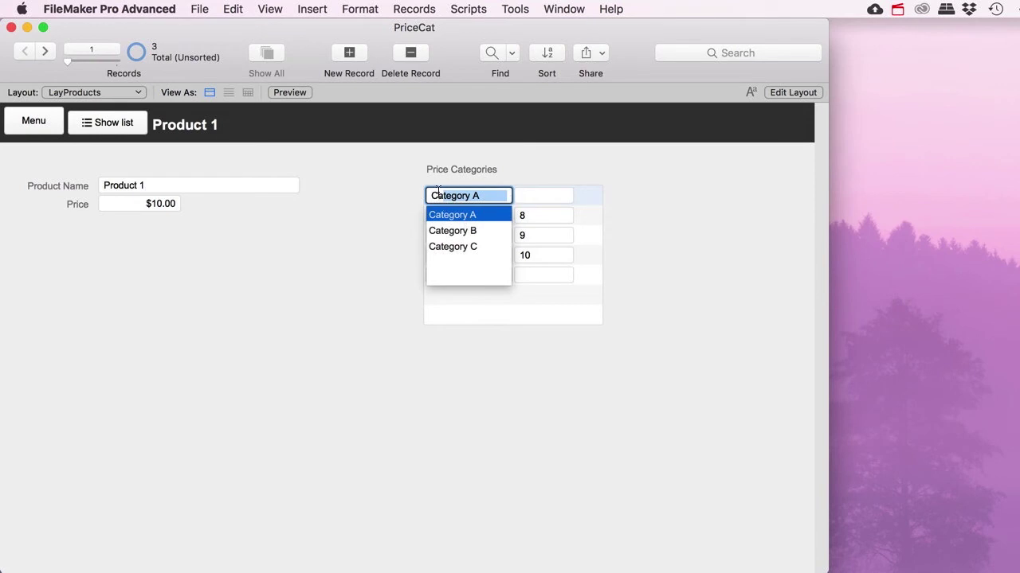
click(389, 221)
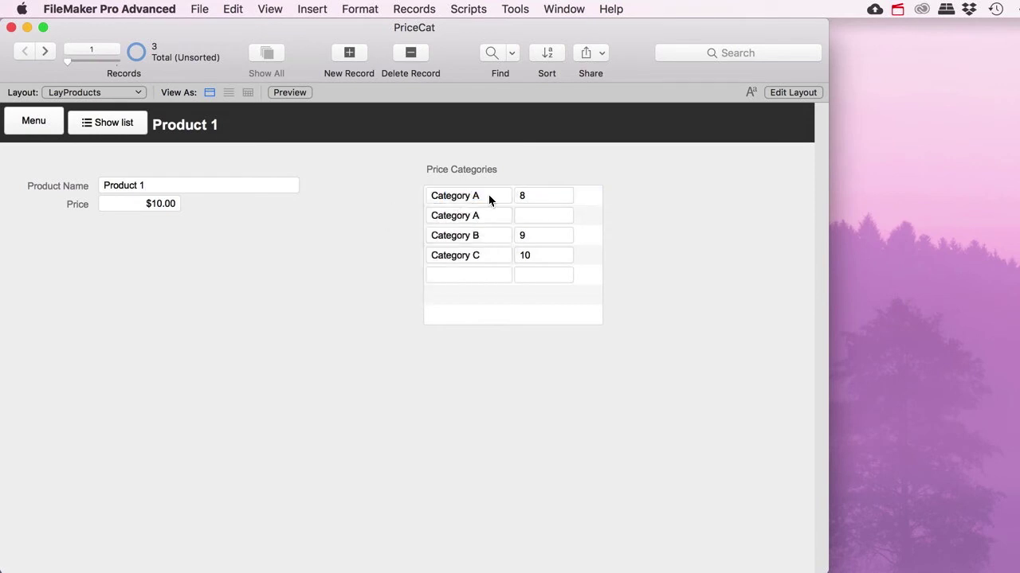
Step: Insert the picture Uncheck - Red Cross 16.png into the layout and place it in the portal row after the Price field
click(780, 93)
click(312, 9)
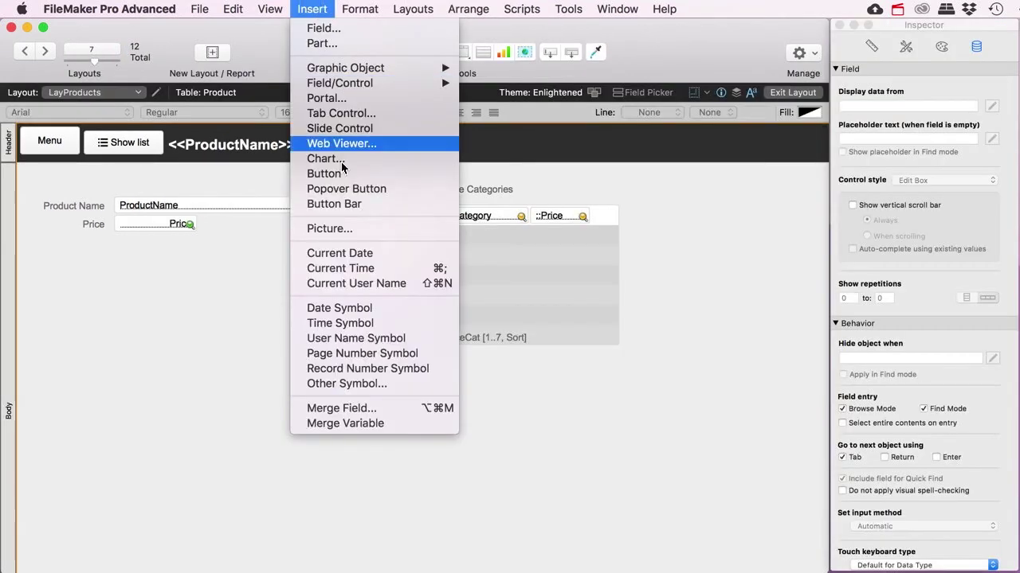
click(353, 229)
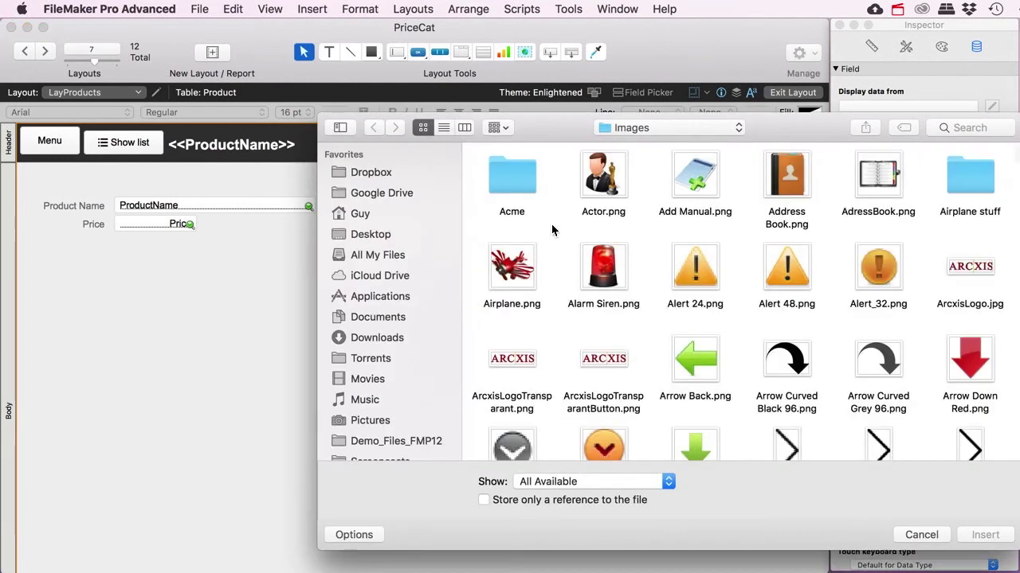
drag(1015, 150, 1013, 474)
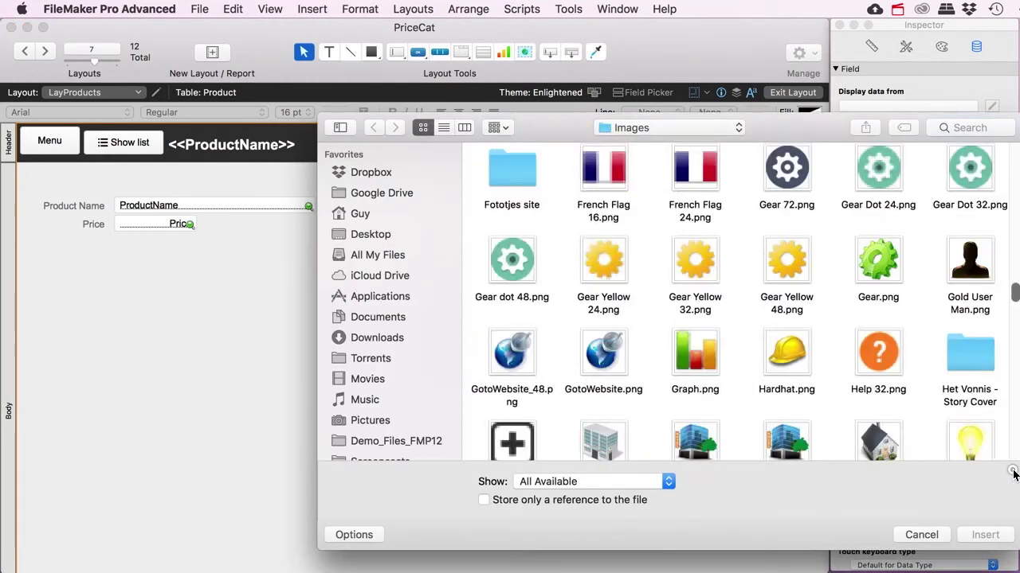
click(976, 177)
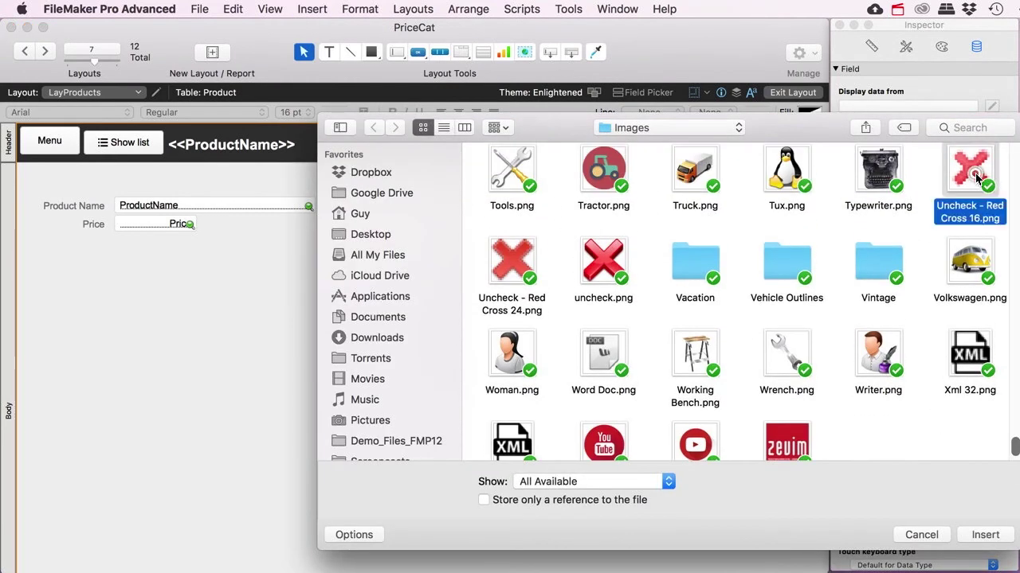
double_click(975, 177)
drag(295, 275, 605, 219)
Step: Turn the red cross picture into a button with the single step Delete Portal Row, keeping its dialog on
right_click(606, 219)
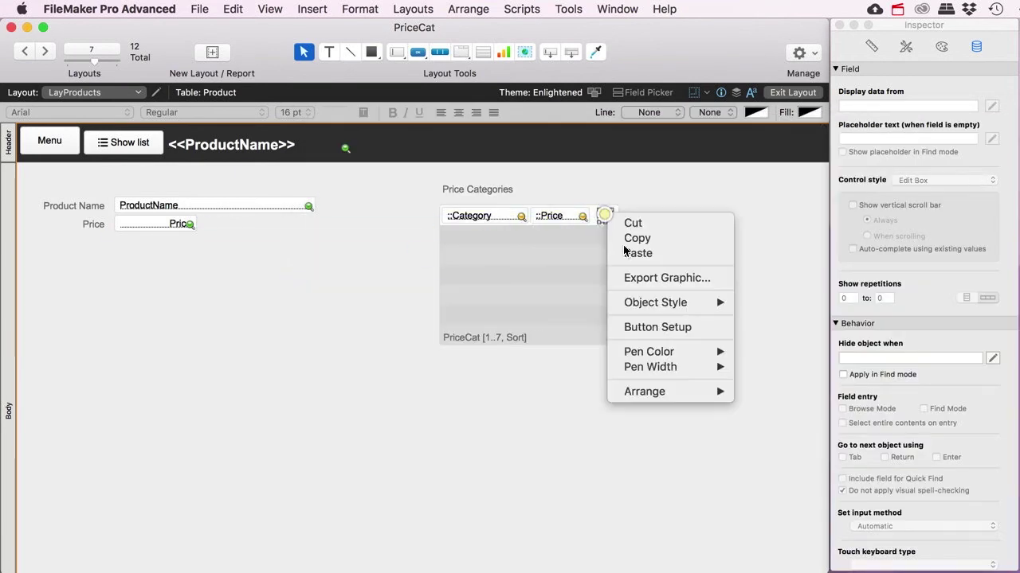
click(661, 327)
click(695, 306)
click(697, 324)
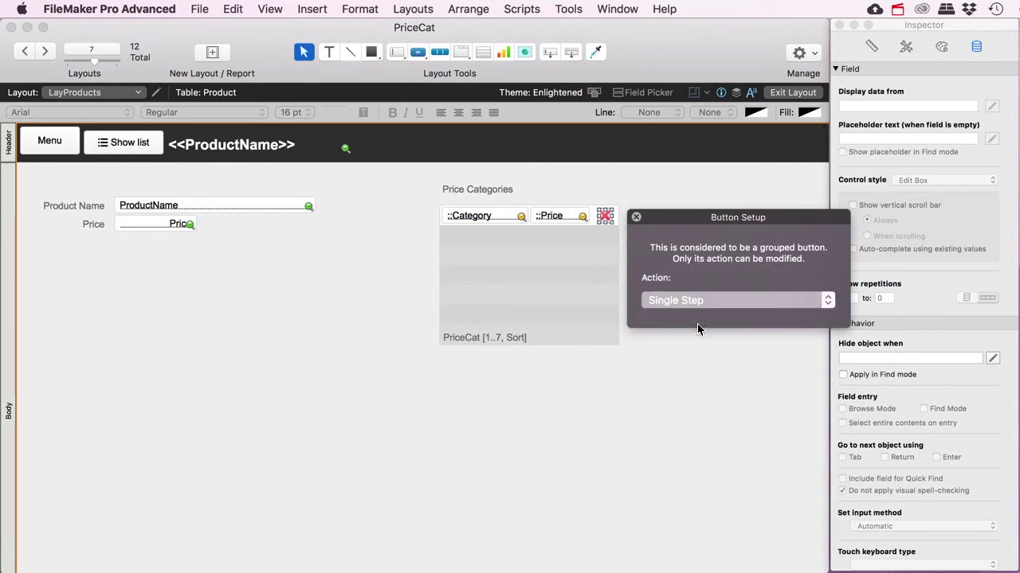
text(Delete Po)
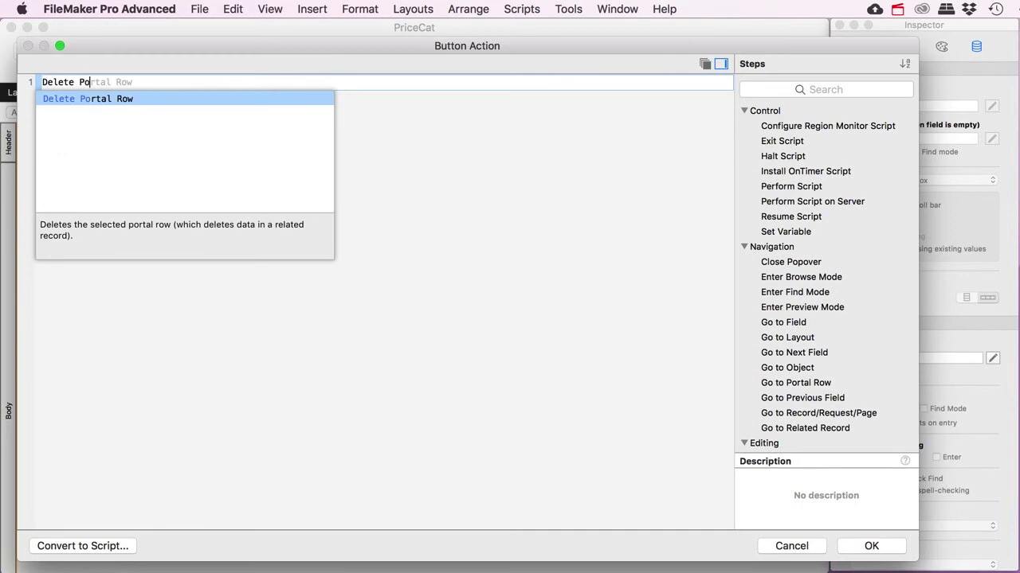
key(Return)
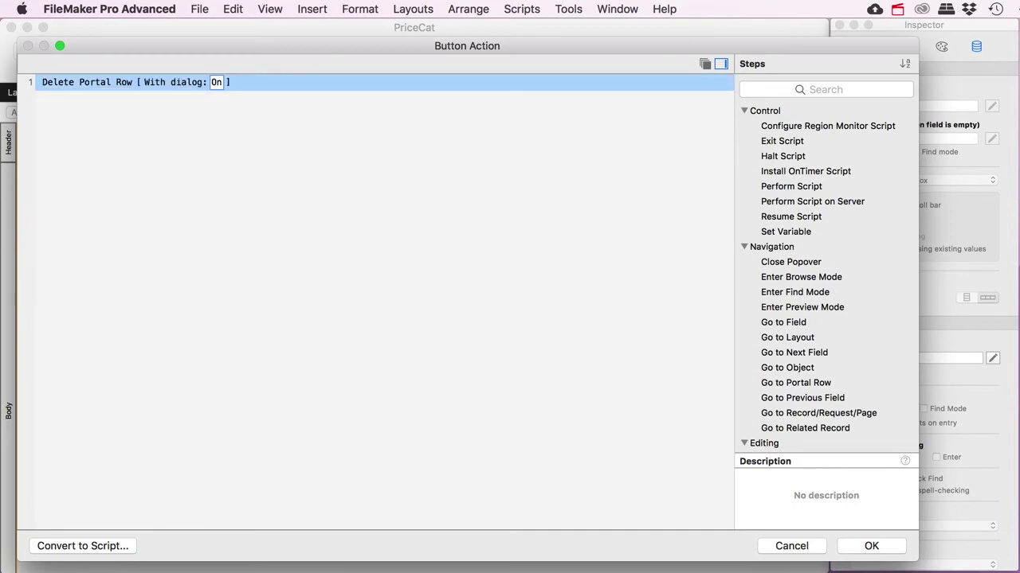
click(871, 546)
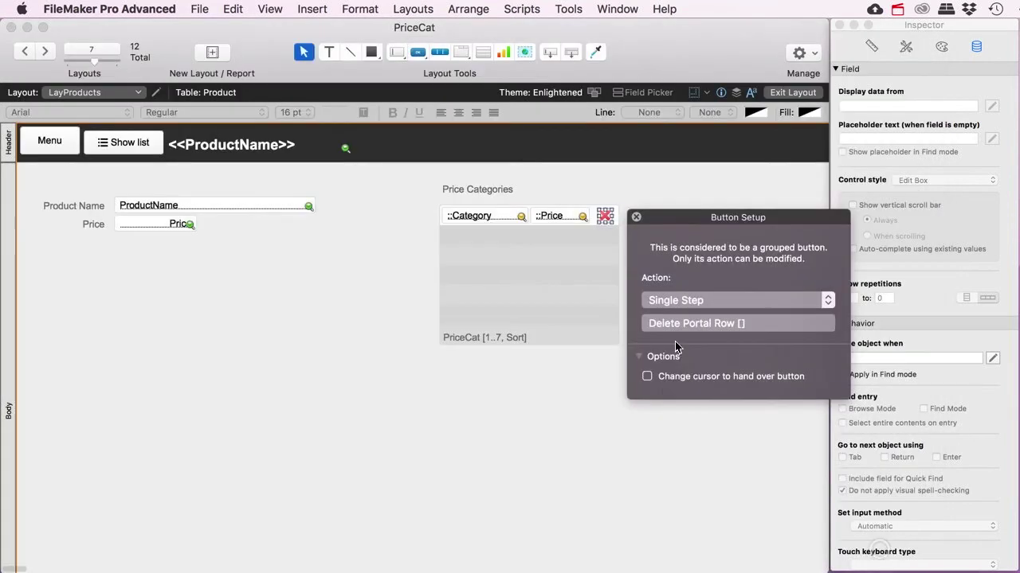
Step: Make the cursor change to a hand over the red cross button and return to the product record
click(648, 378)
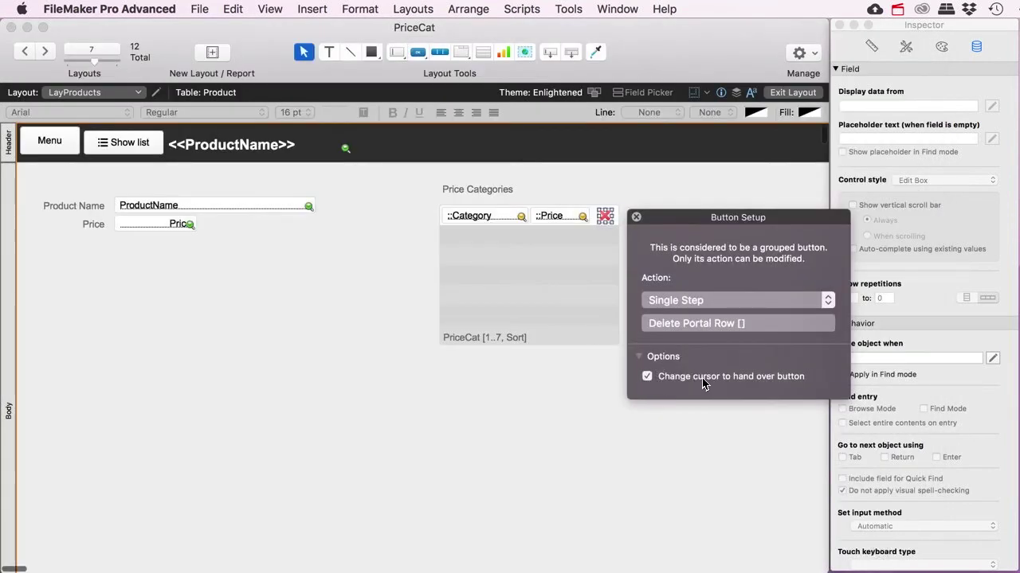
click(636, 218)
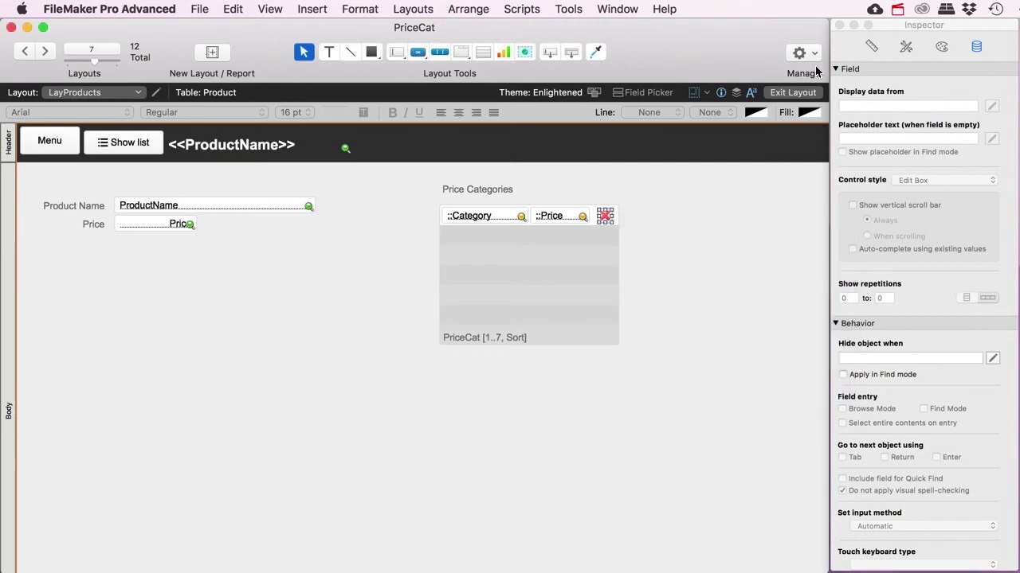
click(796, 92)
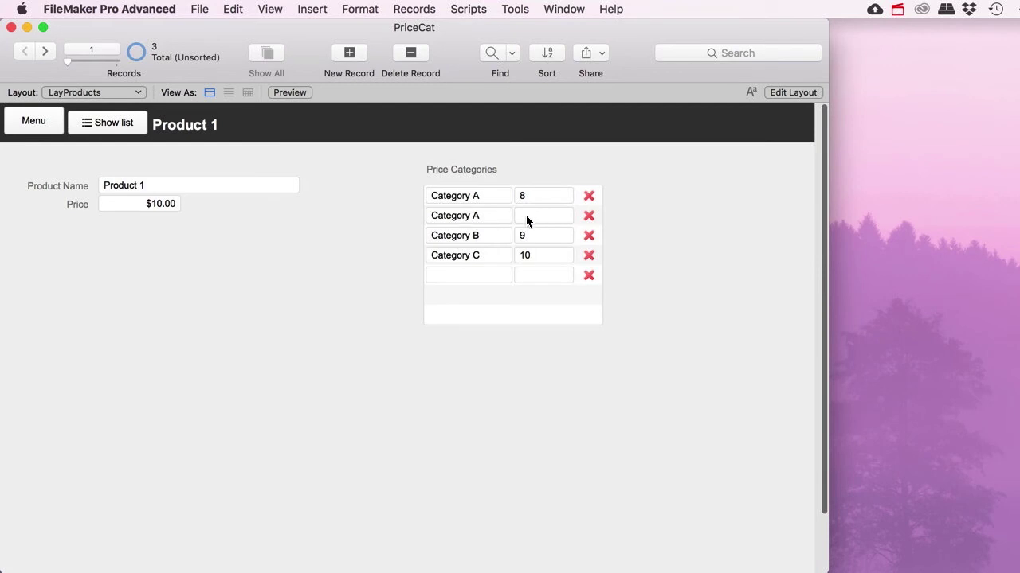
Step: Delete the duplicate Category A row without a price from Product 1's price categories, confirming the deletion
click(590, 217)
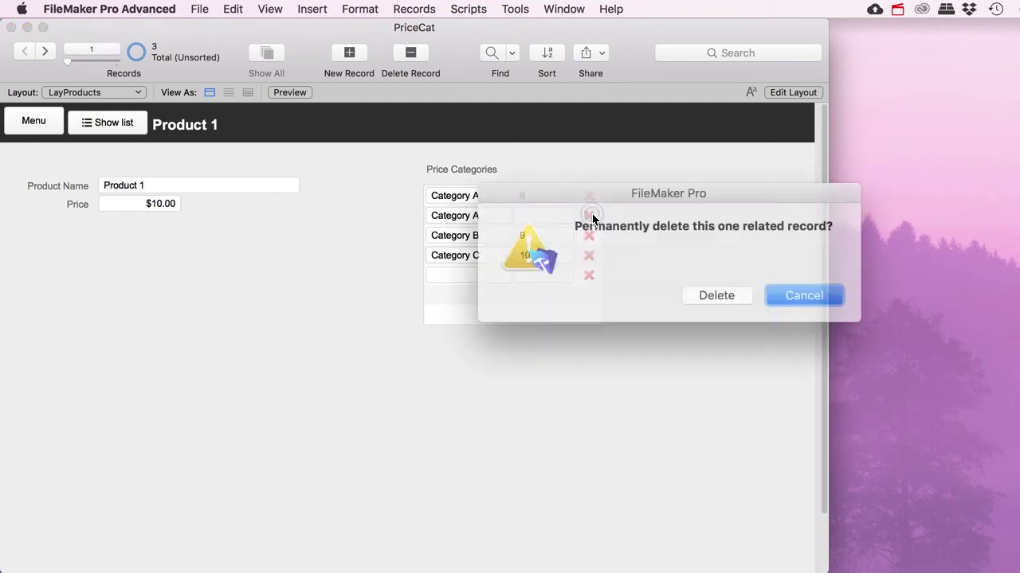
click(719, 292)
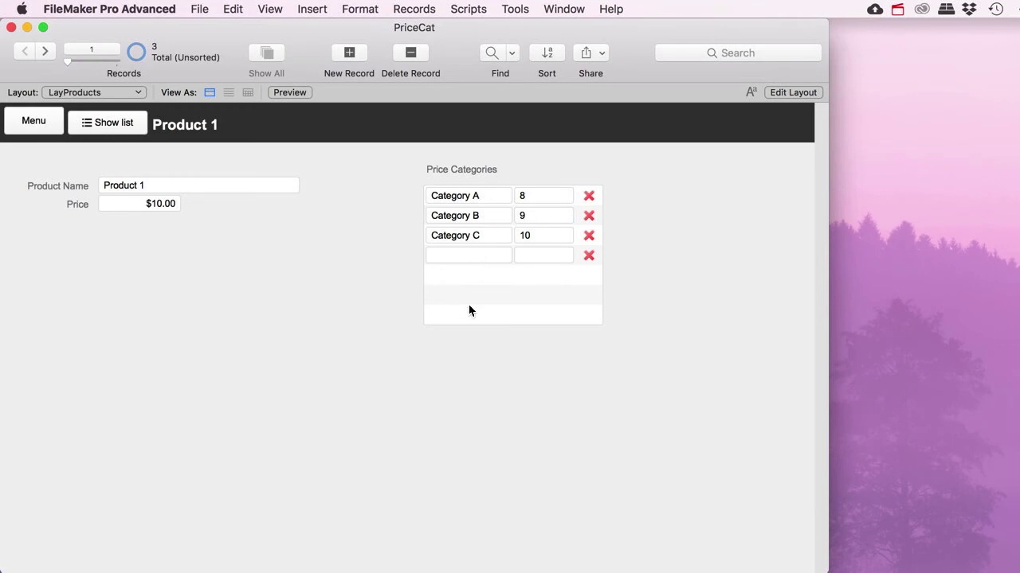
Step: Set the Price Categories portal to 3 rows in its layout setup and return to the product record
click(779, 95)
double_click(523, 275)
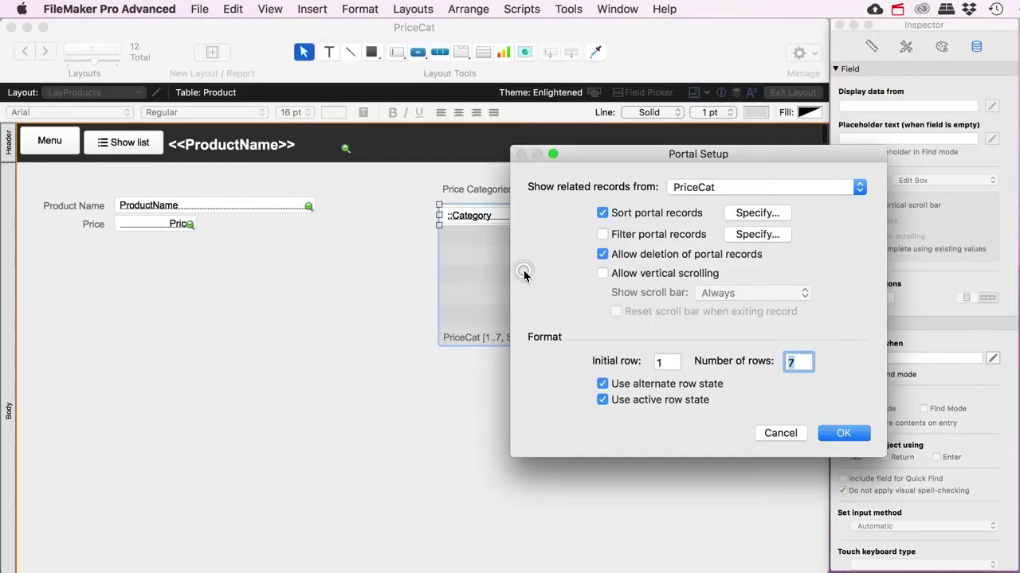
text(3)
click(841, 431)
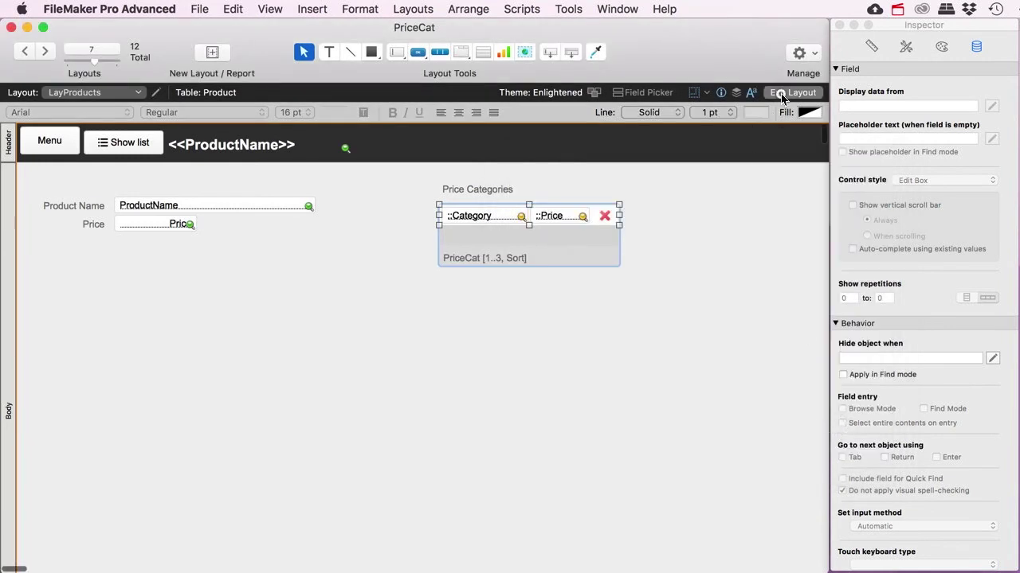
click(782, 96)
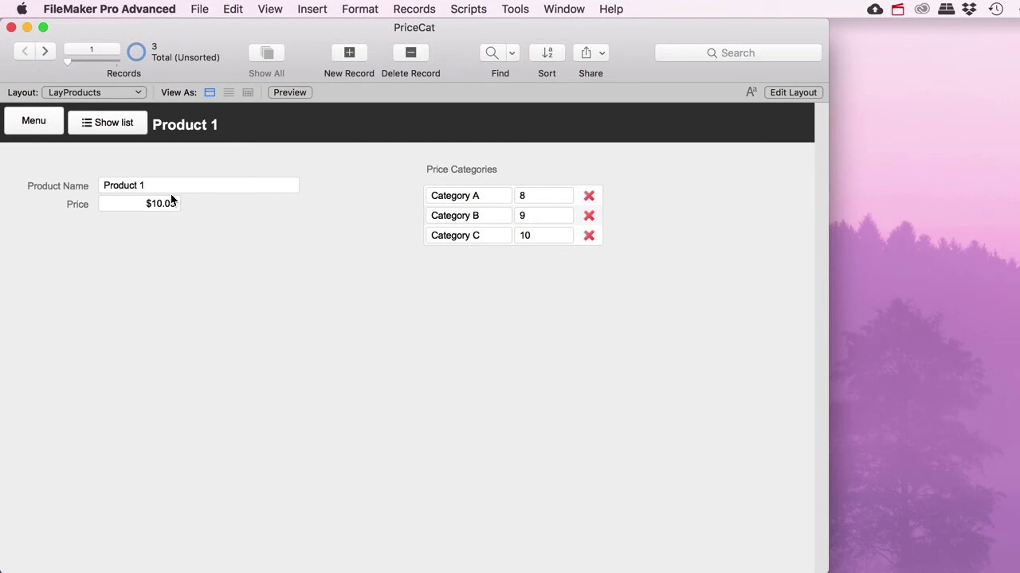
Step: Fill in Product 2's price categories with Category A at 16, Category B at 18, and a Category C row
click(45, 52)
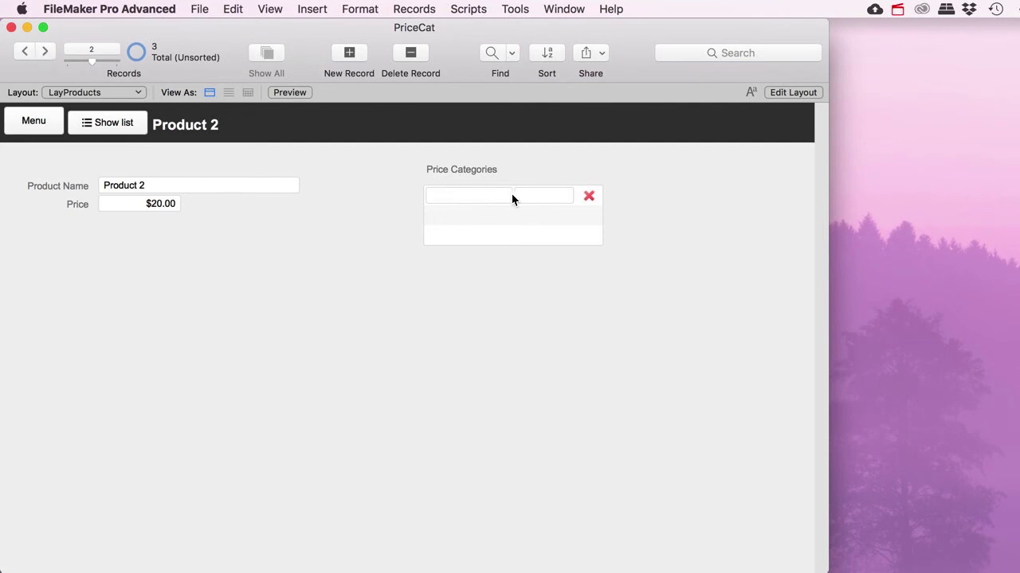
click(481, 198)
click(459, 215)
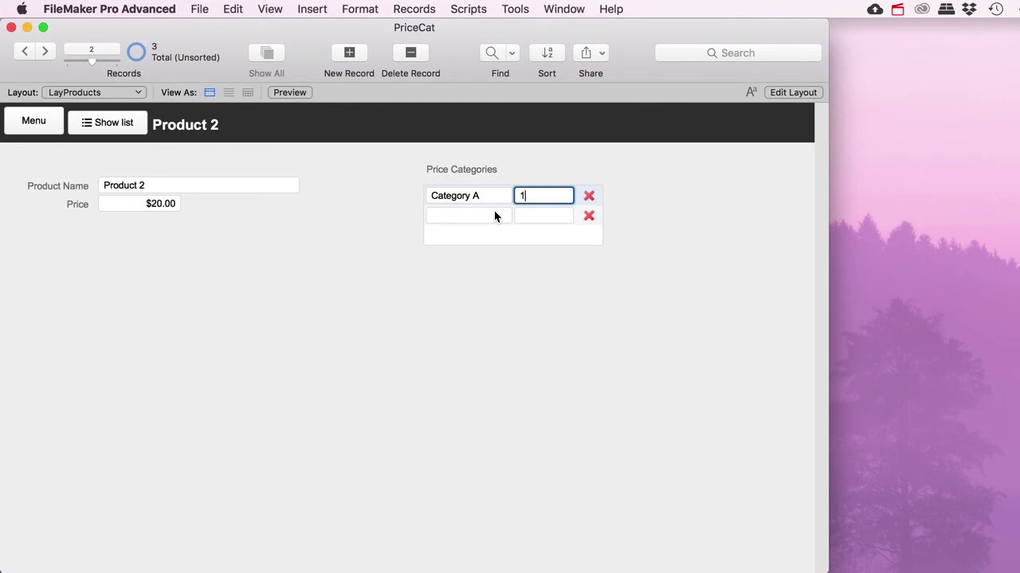
click(483, 213)
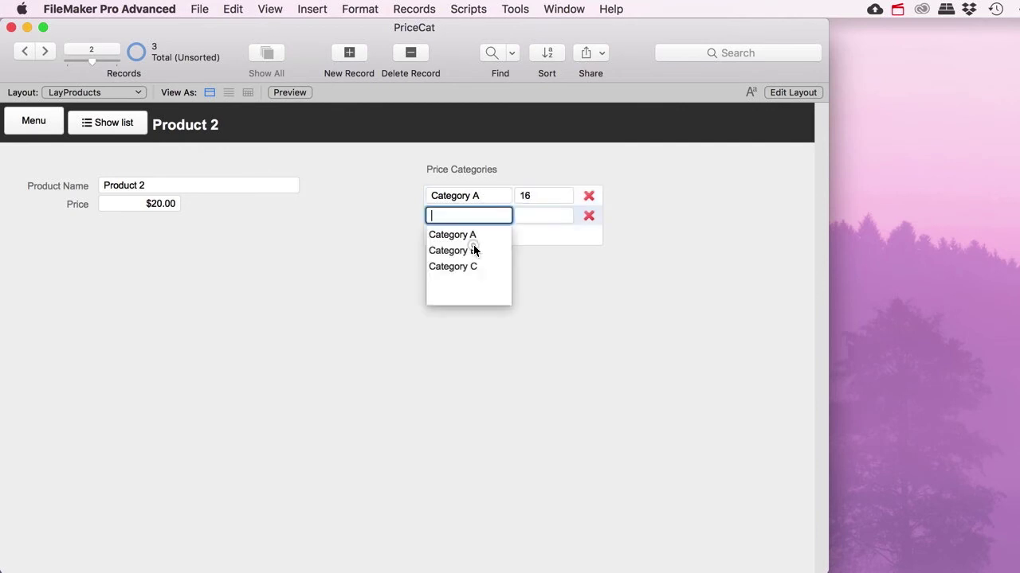
click(473, 247)
text(18)
click(482, 236)
click(460, 286)
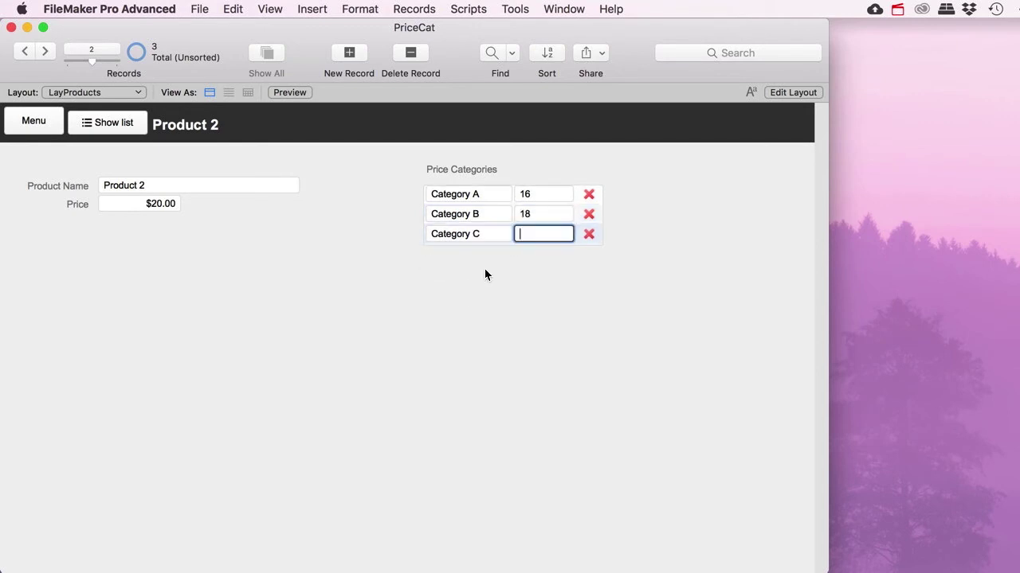
click(387, 297)
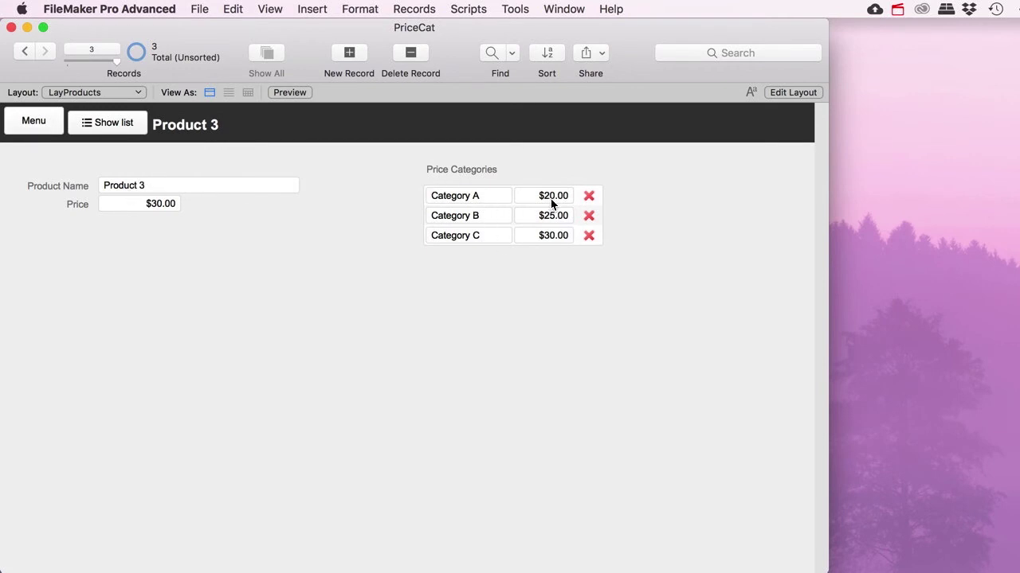
Step: Go to the Clients layout and add a text field named Category to the Client table
click(26, 125)
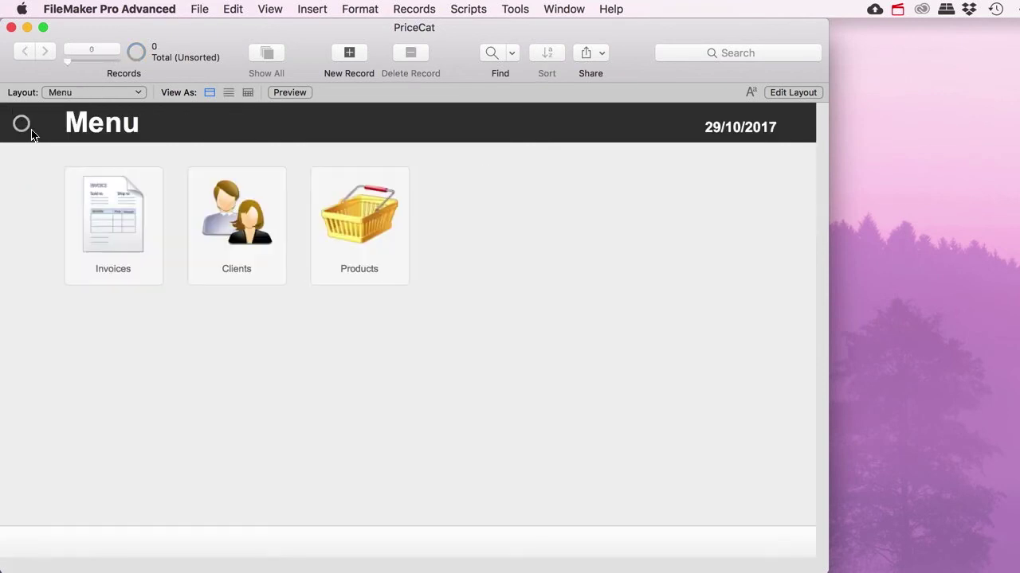
click(250, 265)
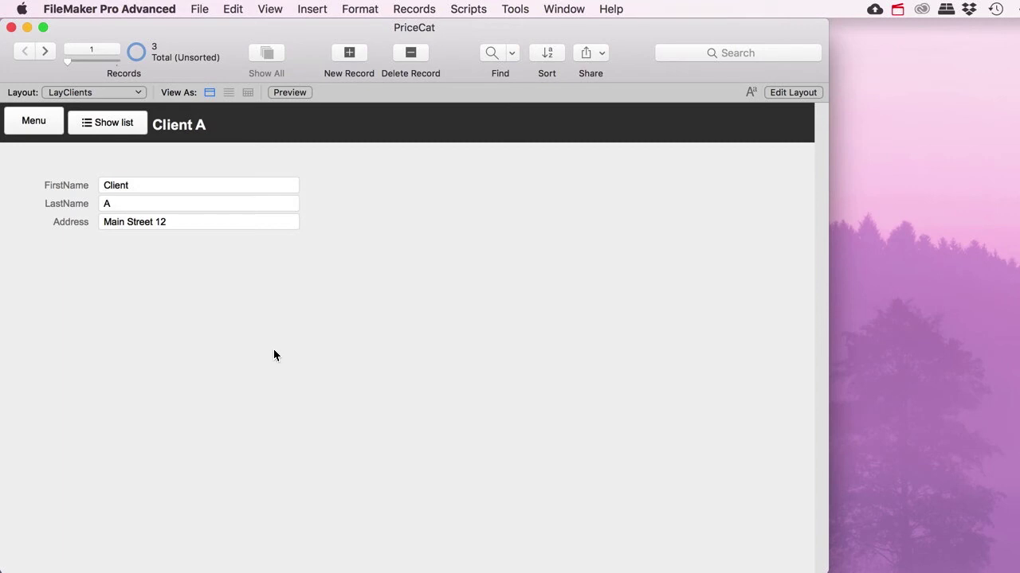
click(197, 10)
mouse_move(336, 155)
click(387, 152)
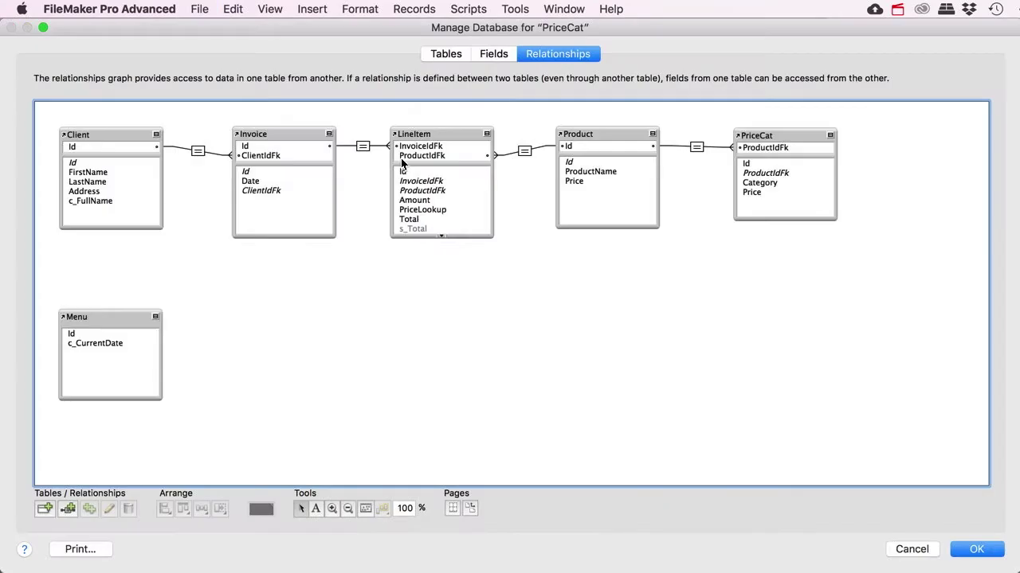
click(495, 54)
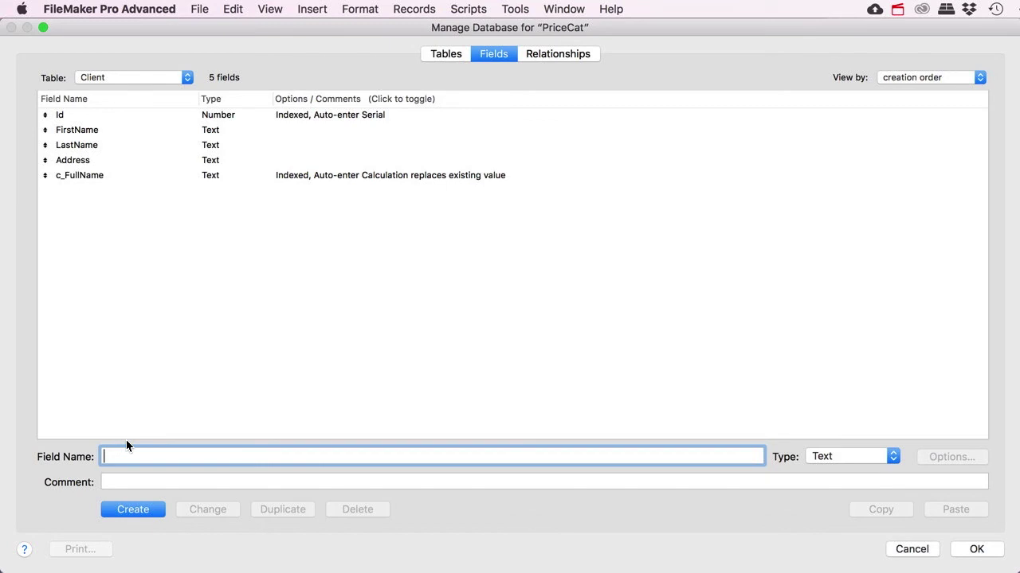
text(Category)
key(Return)
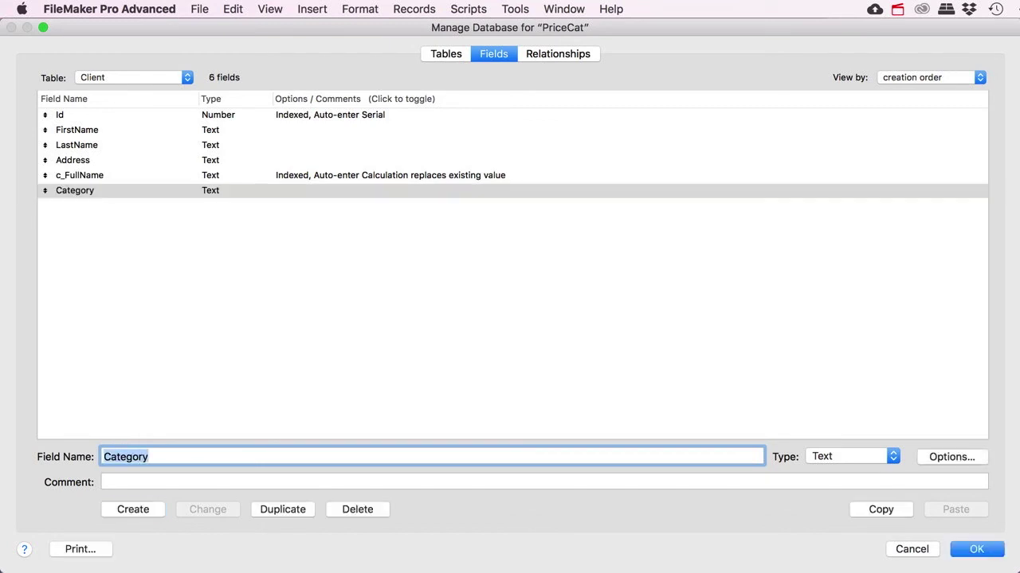
click(960, 548)
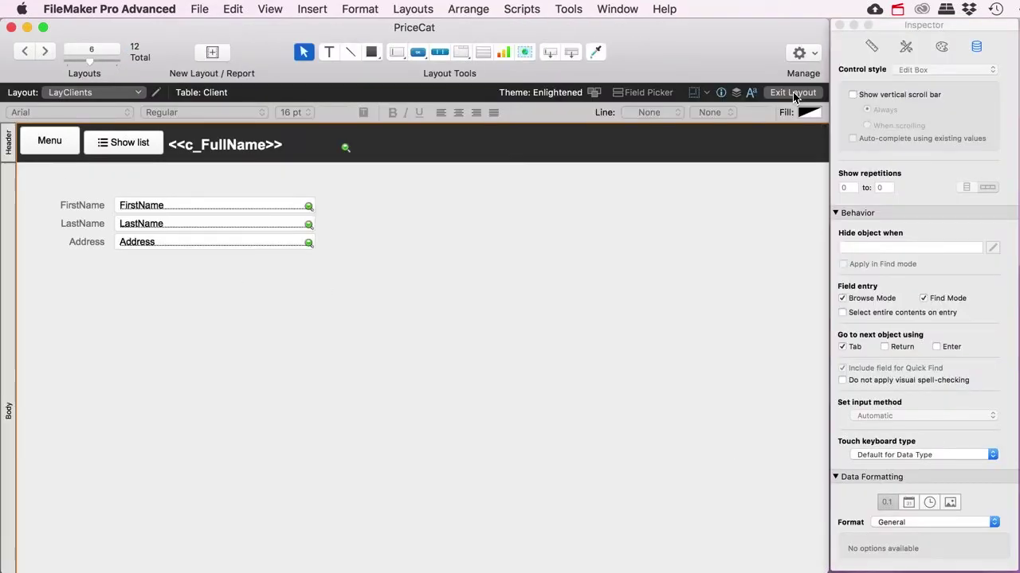
Step: Place the Client table's Category field with its label below Address on the client layout and view the record
drag(549, 51, 115, 259)
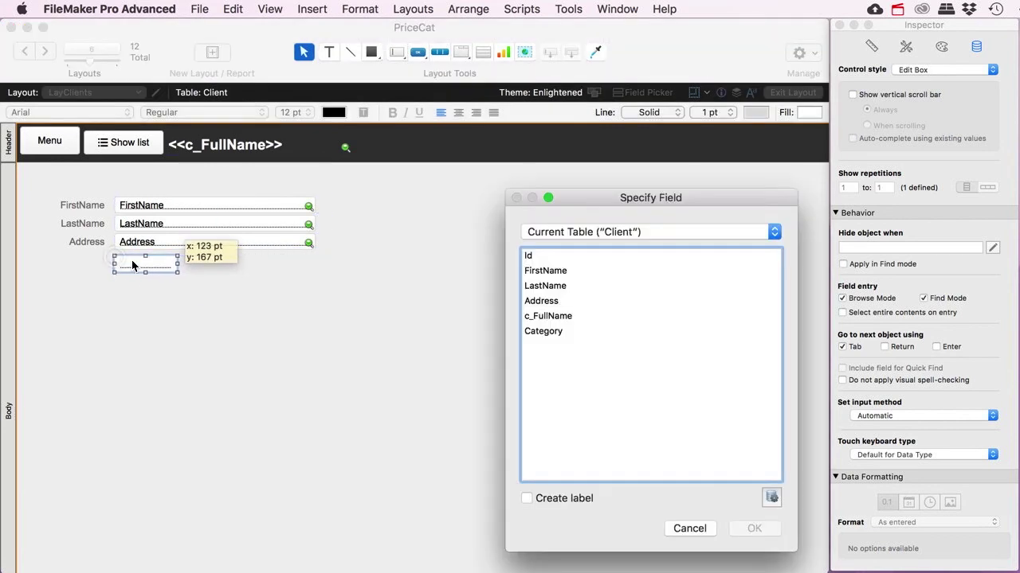
click(557, 330)
click(530, 498)
click(752, 529)
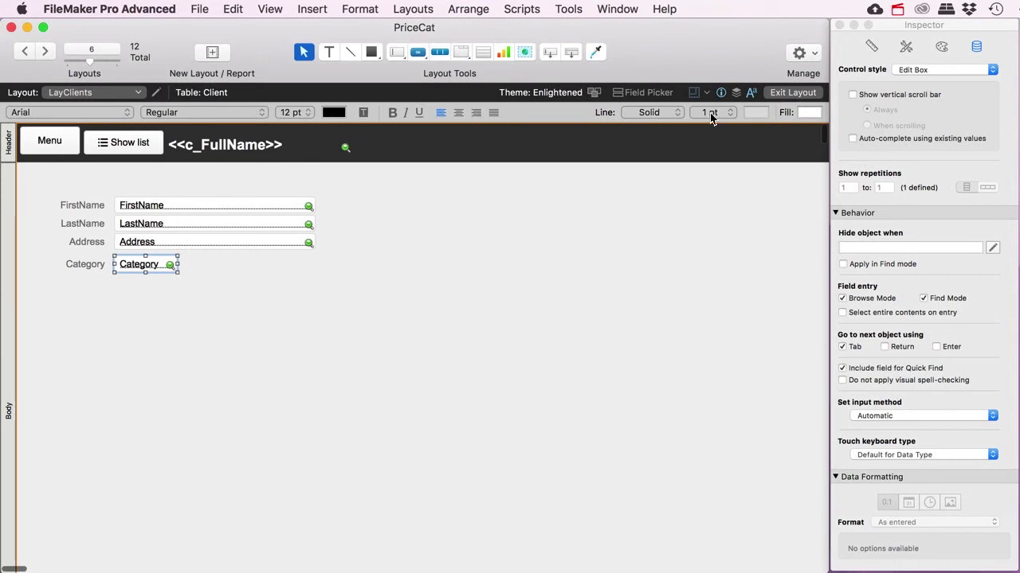
click(785, 89)
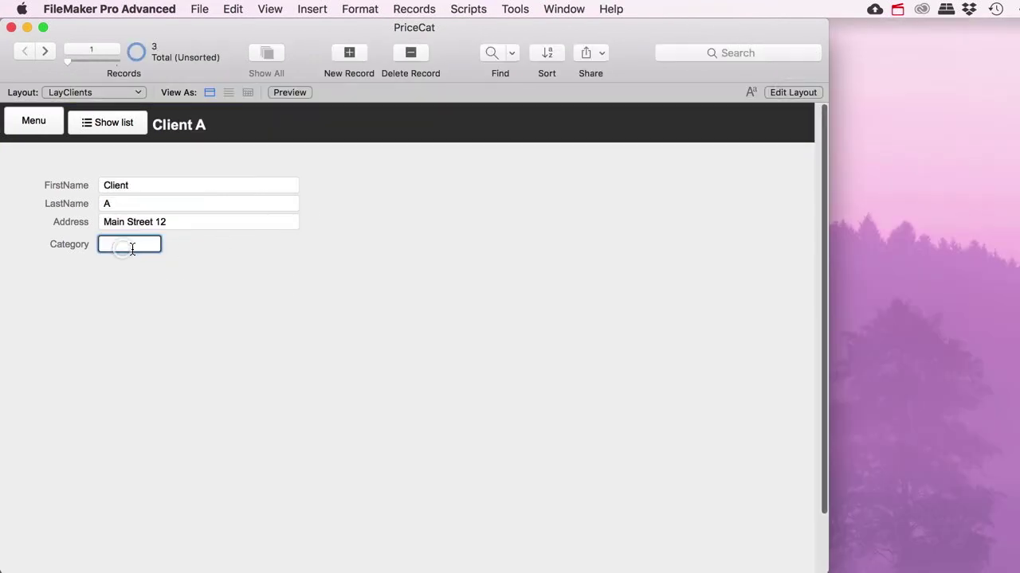
Step: Widen the client layout's Category field and make it a drop-down list using the price categories value list
click(778, 83)
click(172, 265)
drag(176, 265, 217, 265)
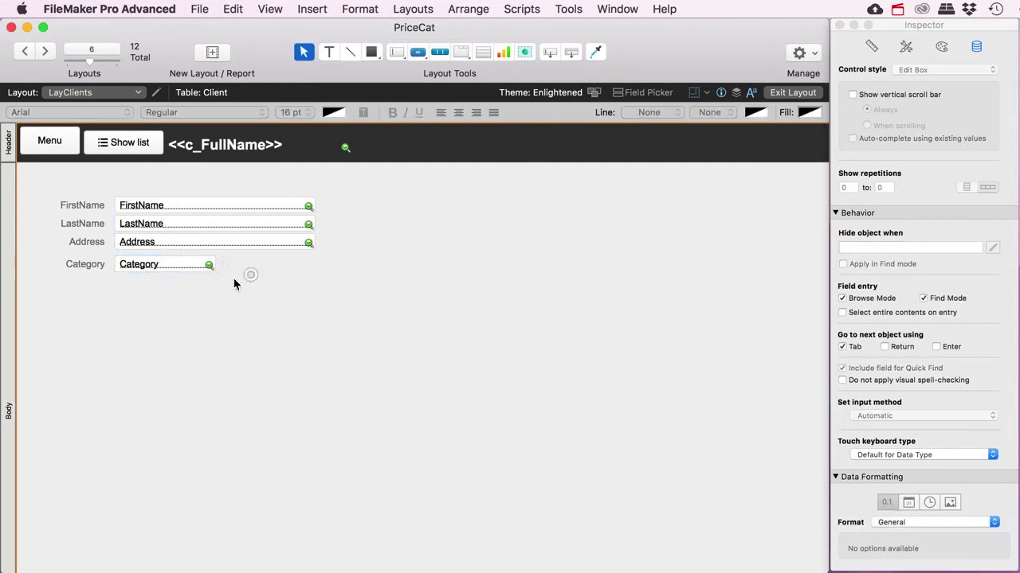
click(946, 71)
click(924, 73)
scroll(932, 175, up, 5)
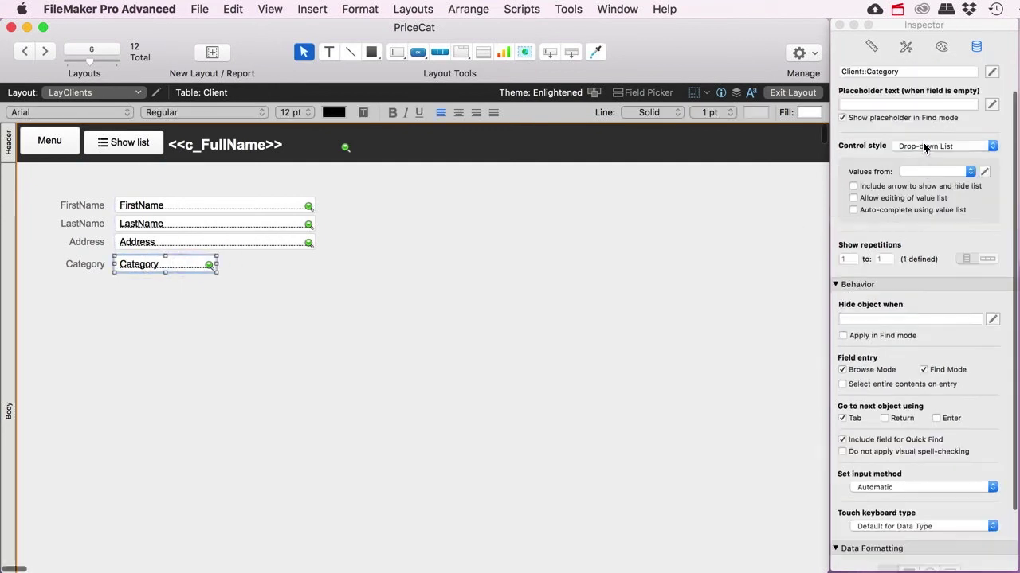
click(967, 200)
click(942, 218)
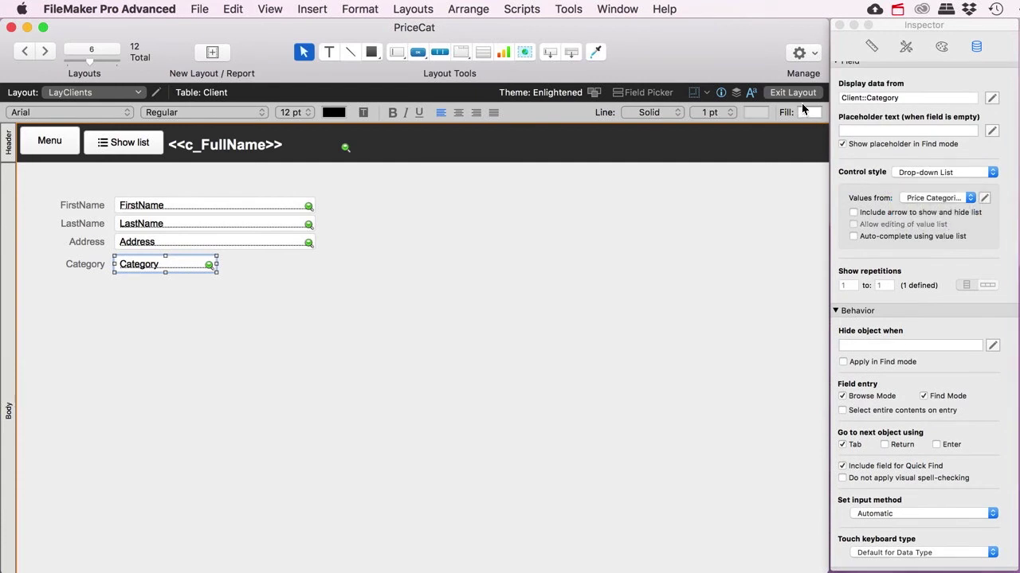
Step: Test the Category drop-down on the first client record by choosing Category A and replacing it with Category B
click(792, 92)
click(178, 244)
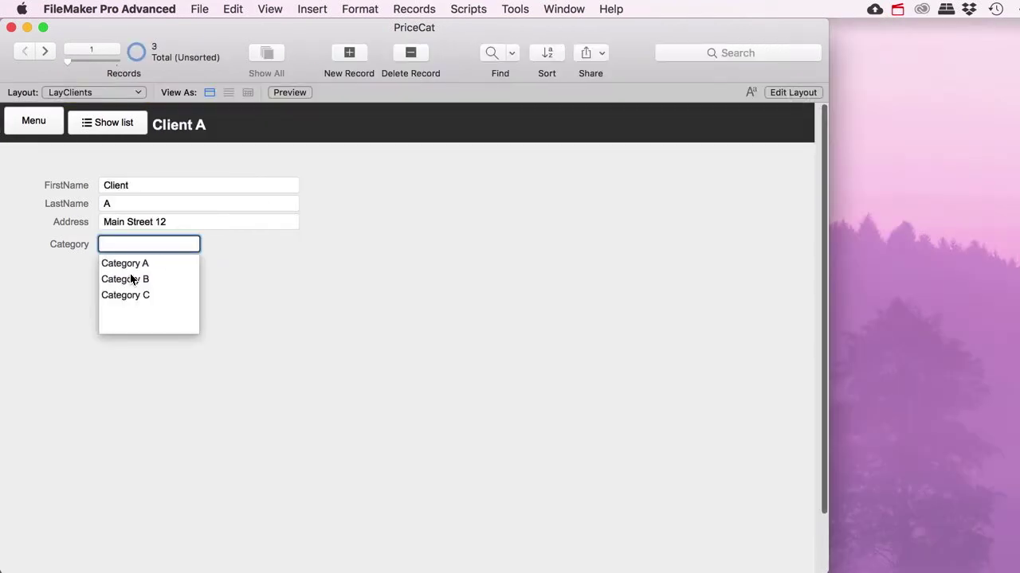
click(132, 264)
click(318, 322)
click(164, 244)
click(154, 279)
click(221, 275)
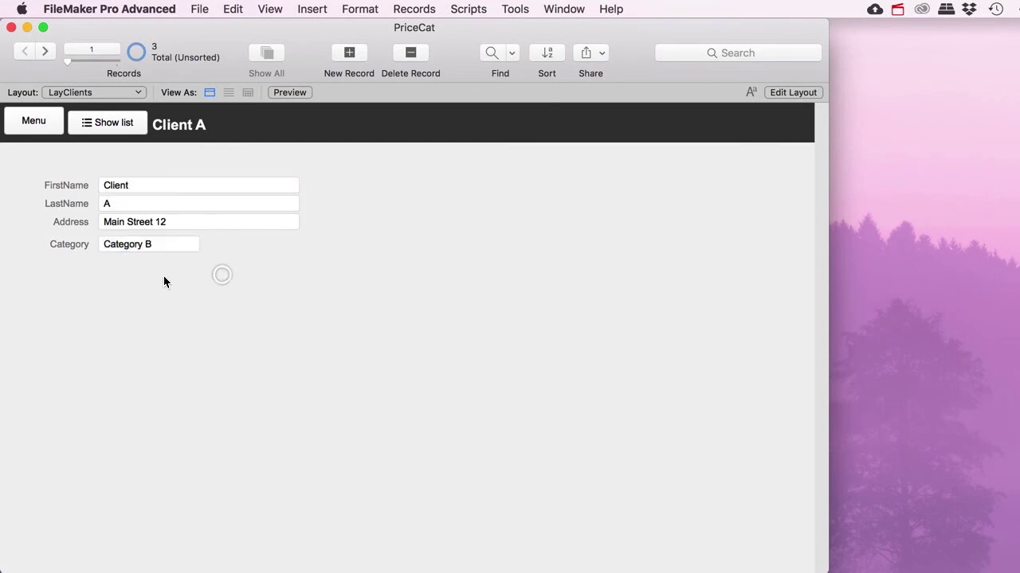
Step: Change the Category field to a radio button set, widen it to fit all options on one line, and try its options
click(792, 93)
drag(246, 291, 112, 255)
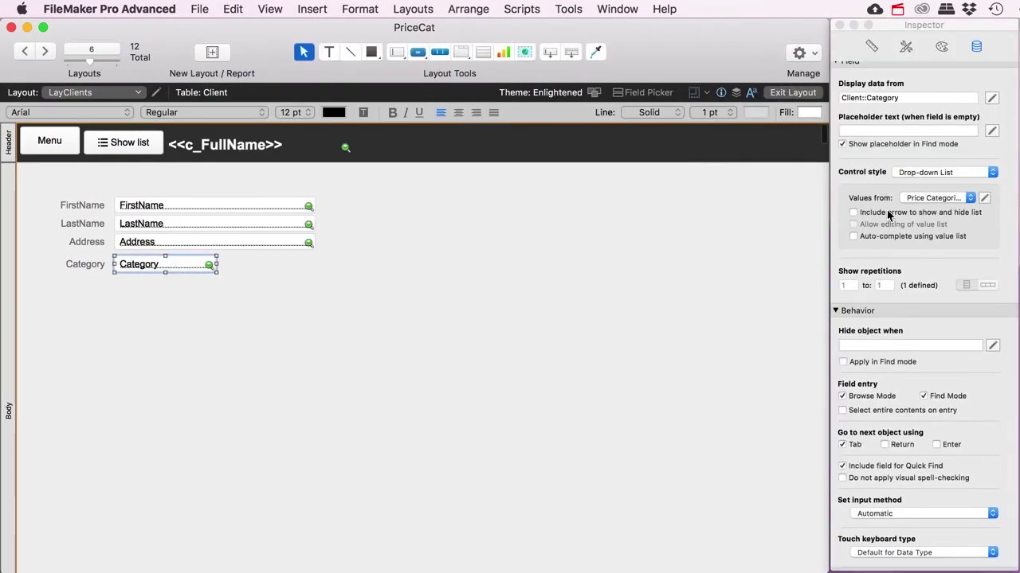
click(940, 171)
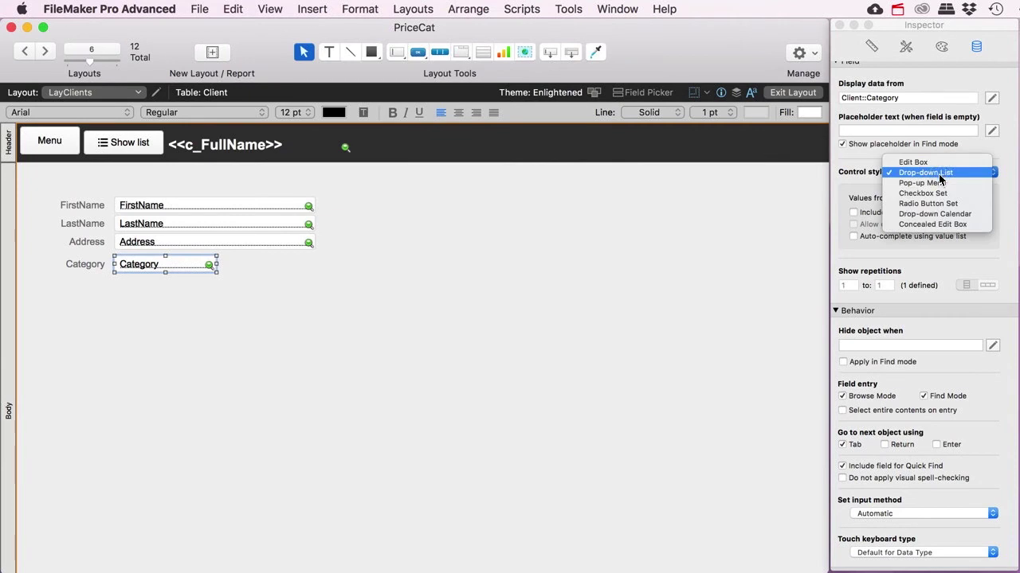
click(940, 203)
drag(212, 269, 325, 265)
click(811, 91)
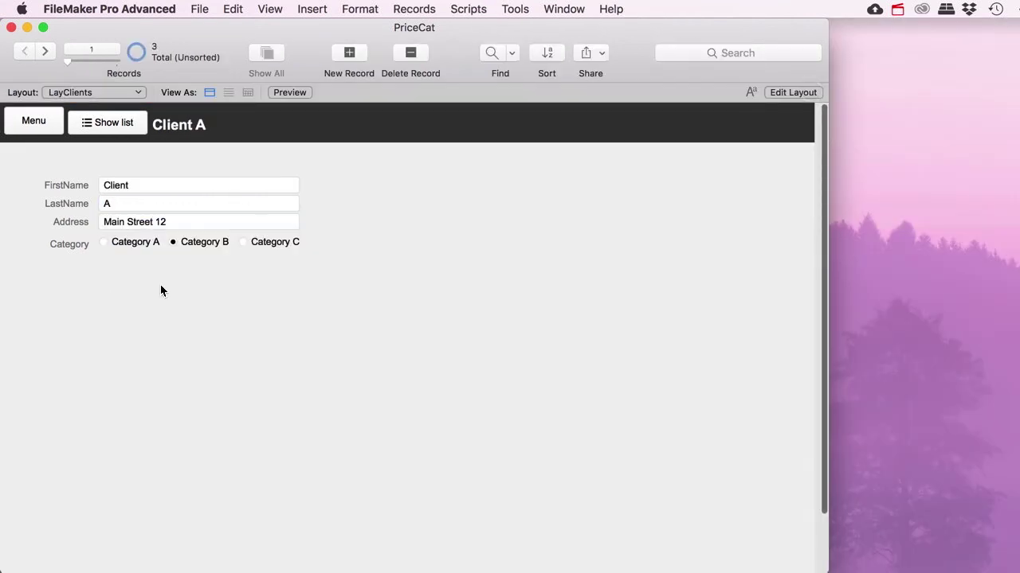
click(105, 244)
click(245, 243)
Step: Make the Category field narrower and taller so its three radio buttons stack vertically, and return to the client record
click(781, 96)
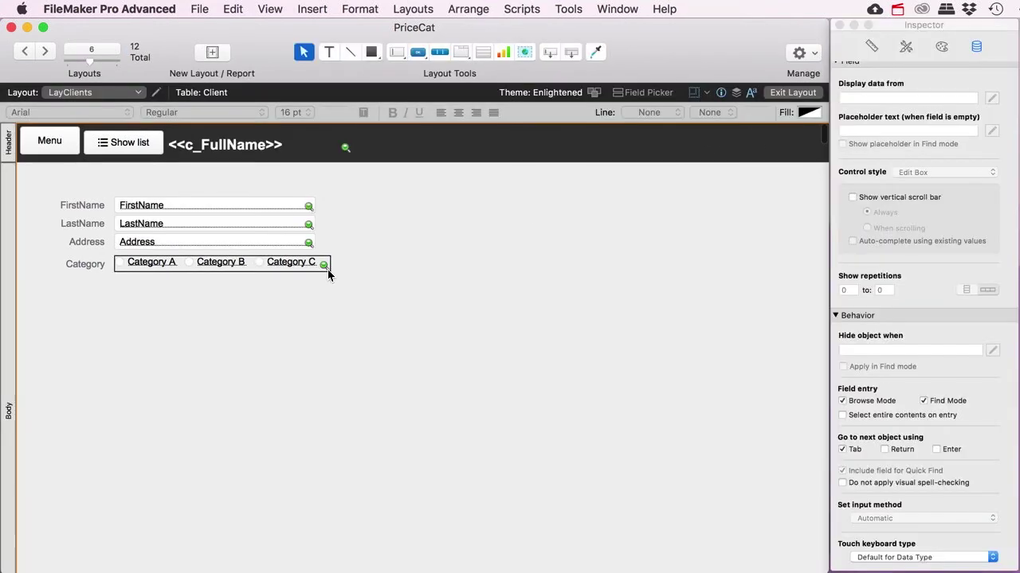
click(328, 270)
drag(330, 274, 195, 305)
key(super+b)
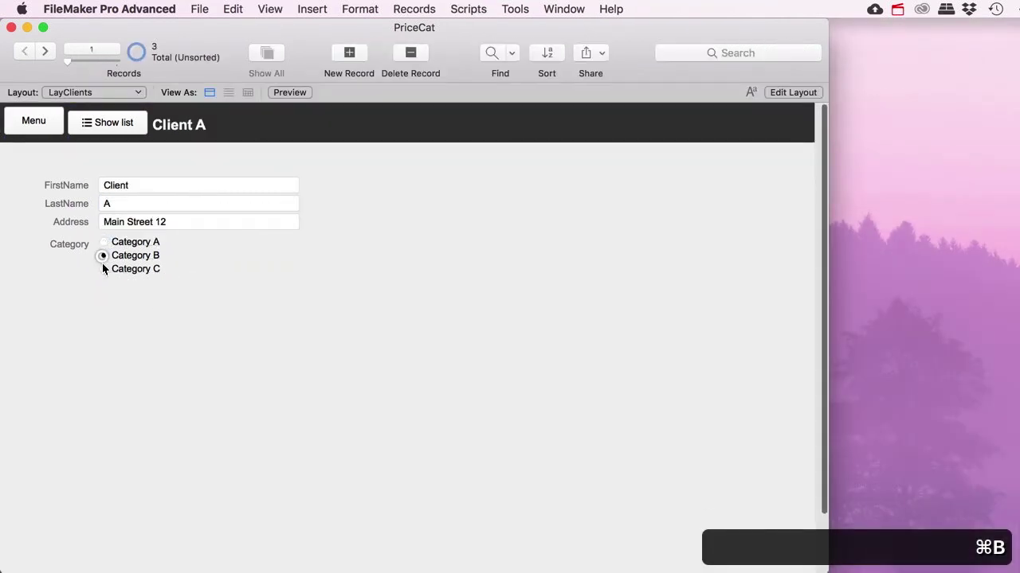
Step: Try the Category radio buttons on the first client record, choose Category A, and go to the second client record
click(103, 266)
click(103, 268)
click(103, 268)
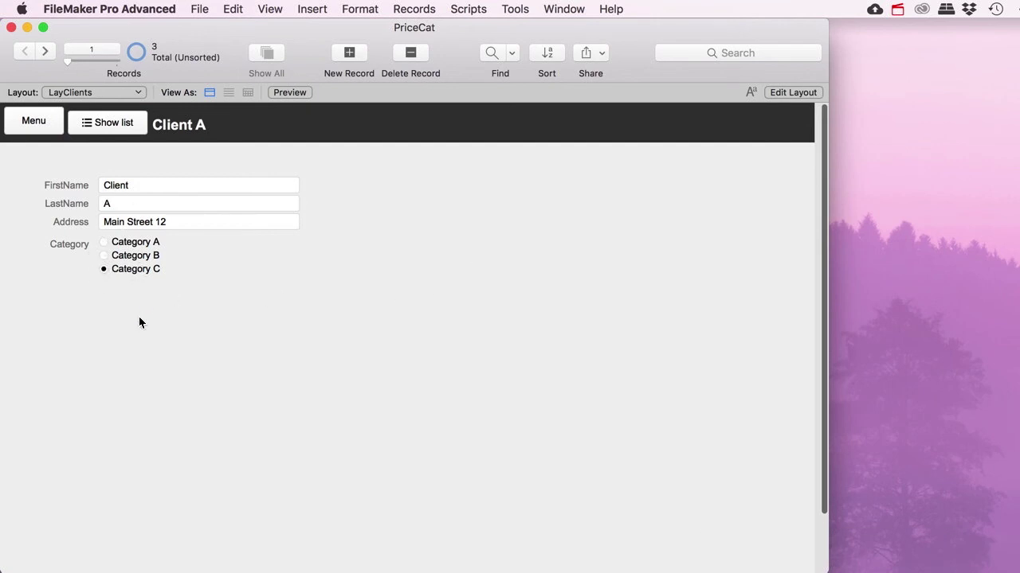
click(104, 243)
click(104, 256)
click(104, 270)
click(104, 242)
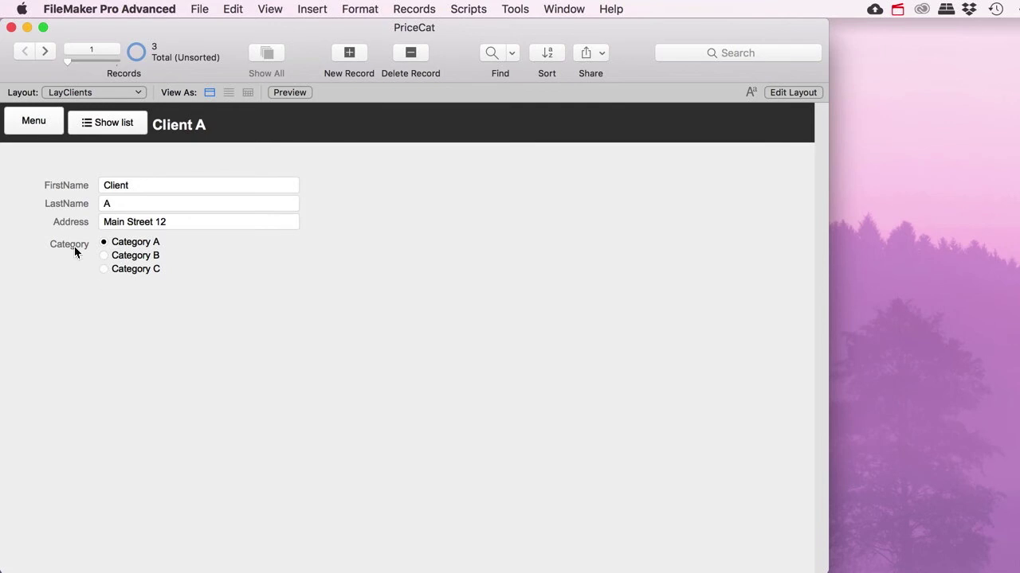
click(45, 52)
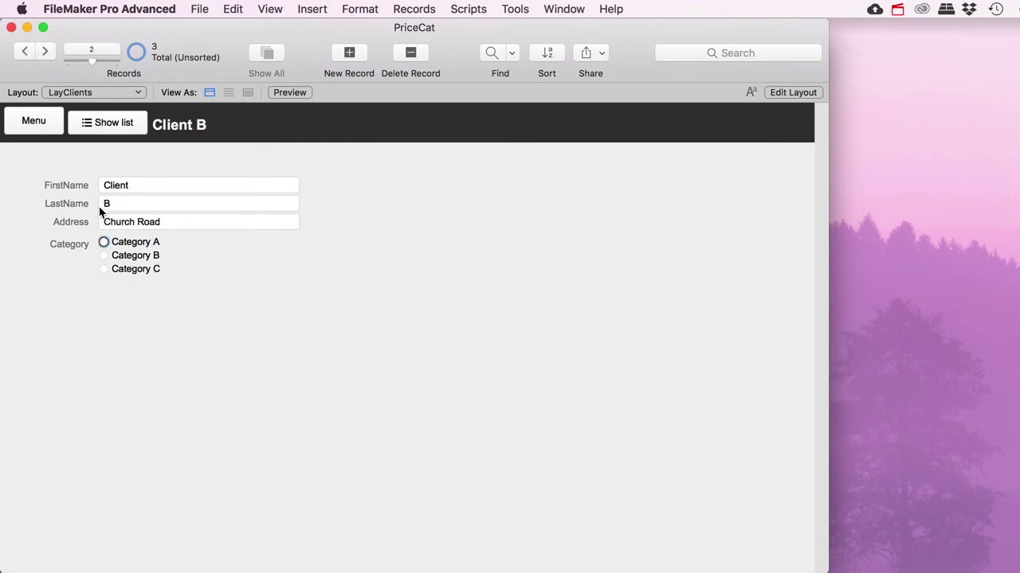
Step: Assign Category B to the second client record and Category C to the third
click(103, 256)
click(25, 51)
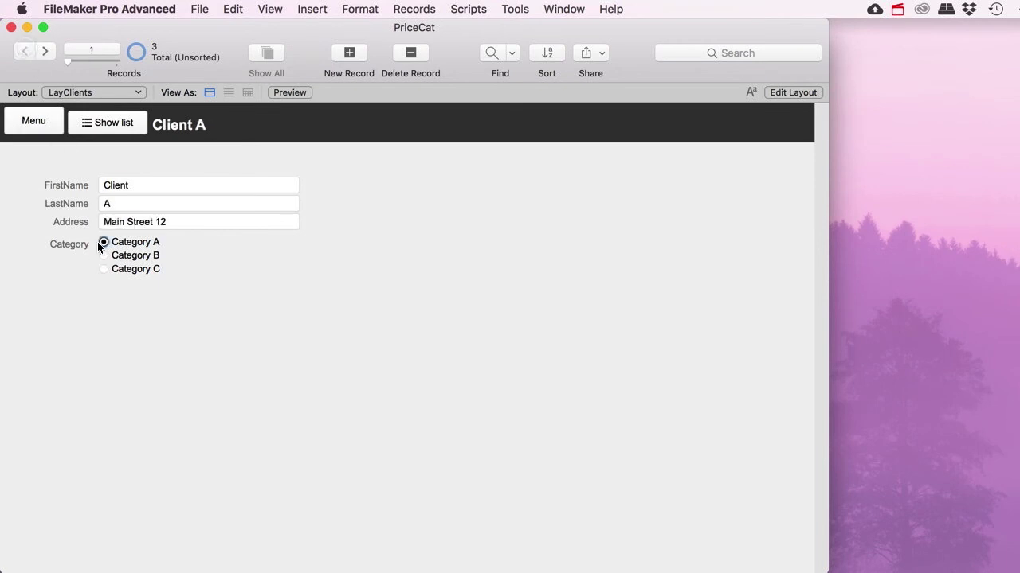
click(44, 53)
click(45, 52)
click(104, 269)
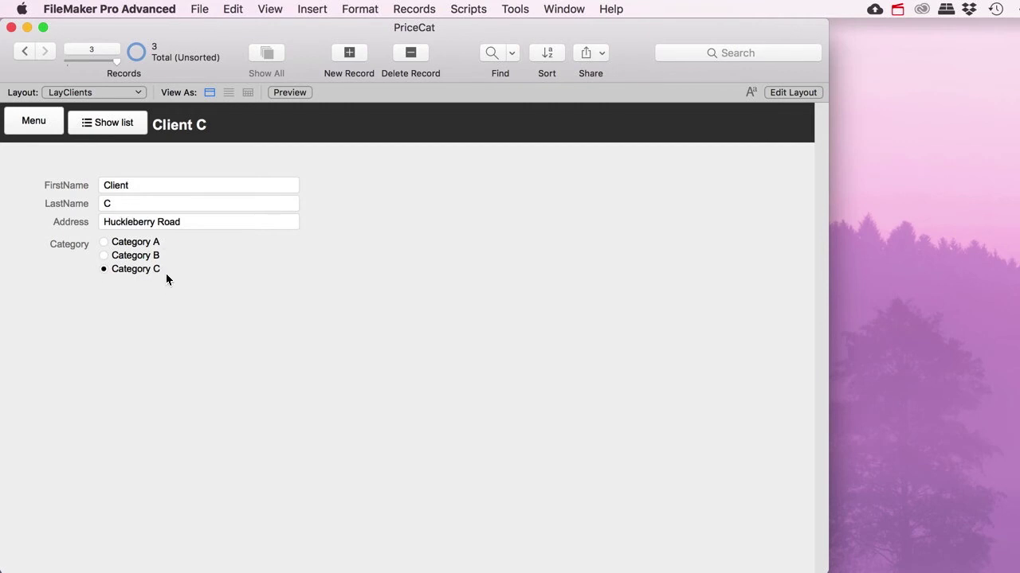
Step: Add a blank client record, and set the Client table's Category field to auto-enter the data "Category C"
click(349, 53)
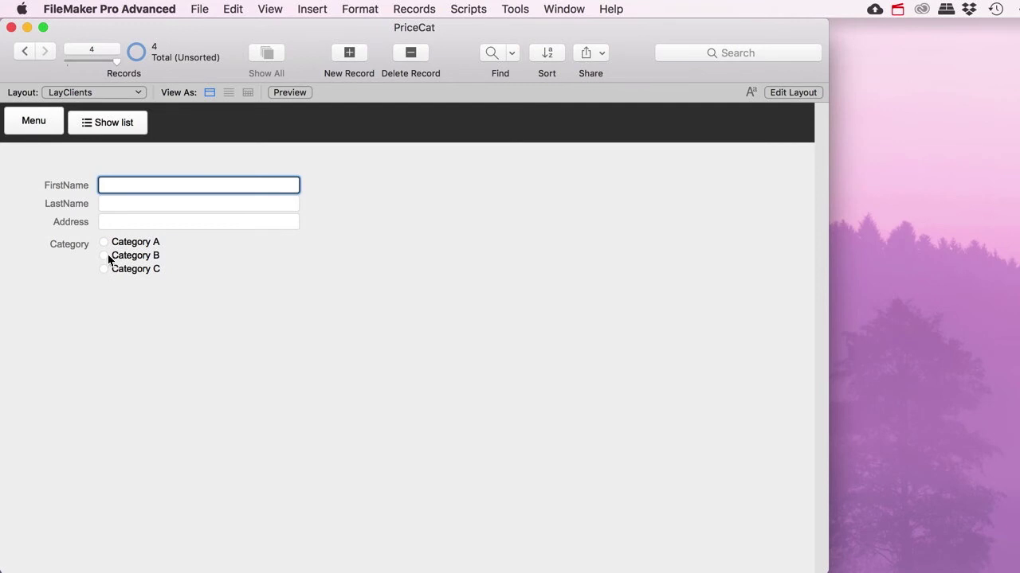
click(197, 9)
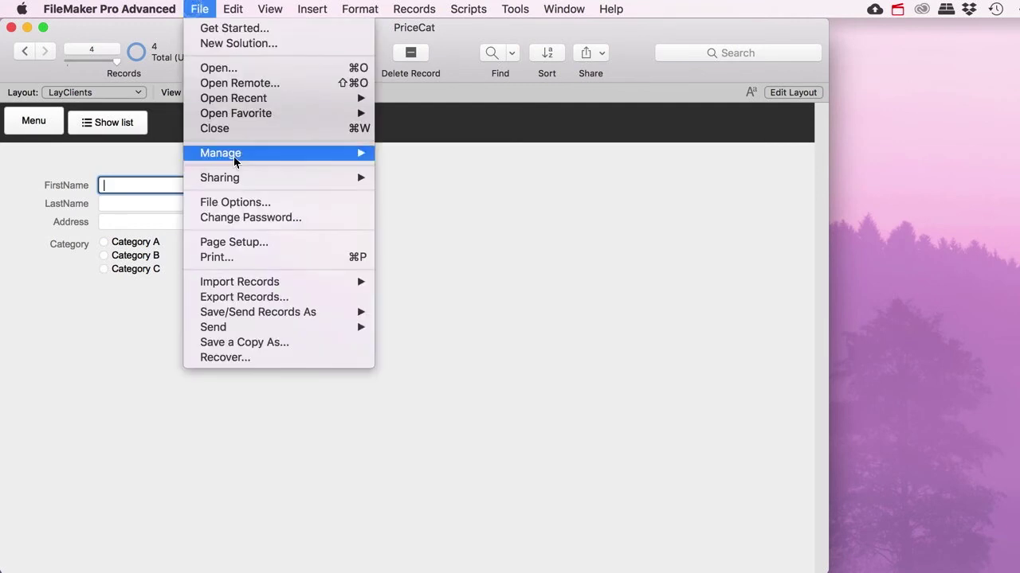
click(389, 153)
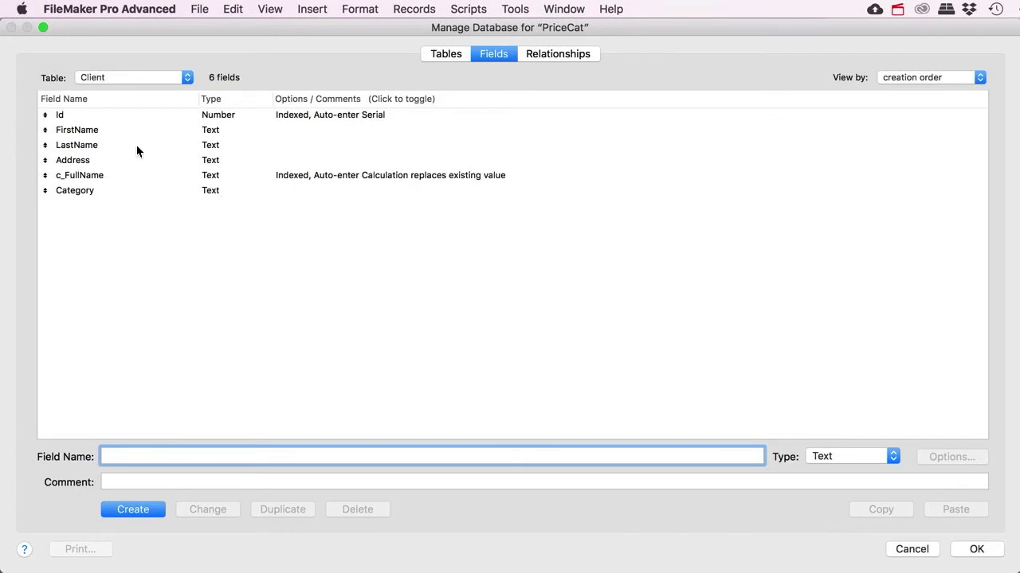
double_click(80, 189)
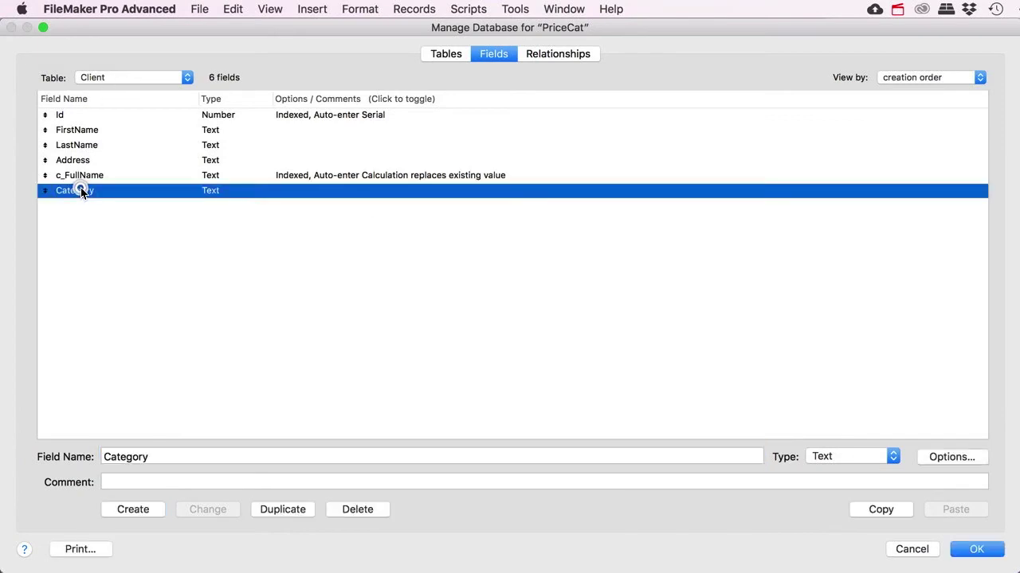
click(438, 332)
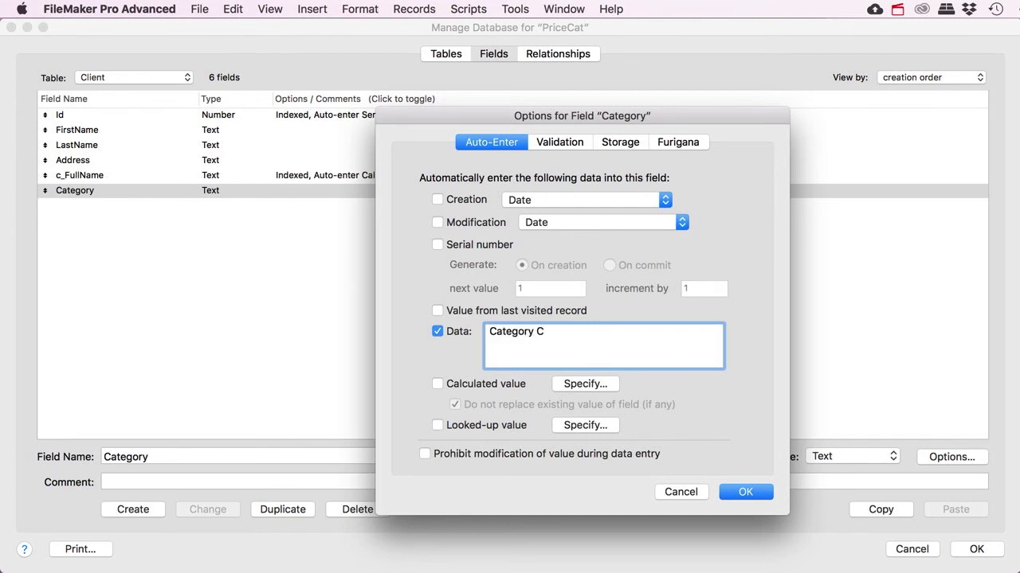
click(745, 492)
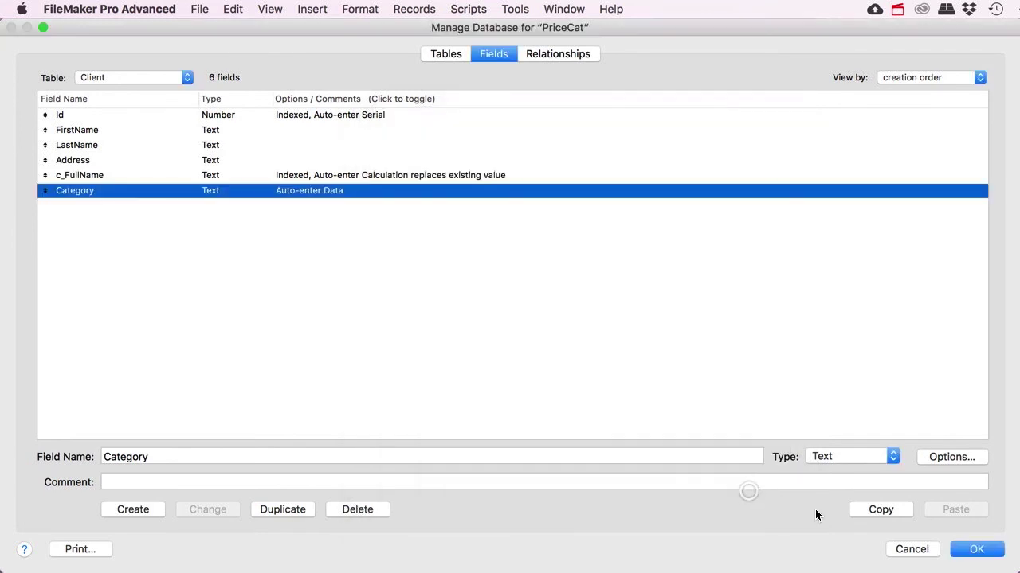
click(976, 548)
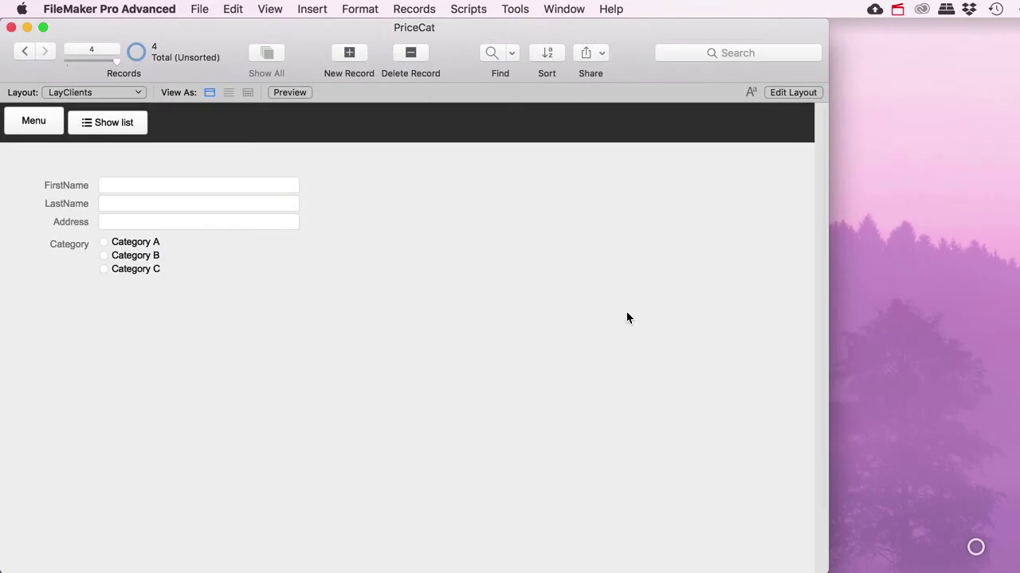
Step: Add another blank client record to test the default category, and return to the previous blank record
click(353, 57)
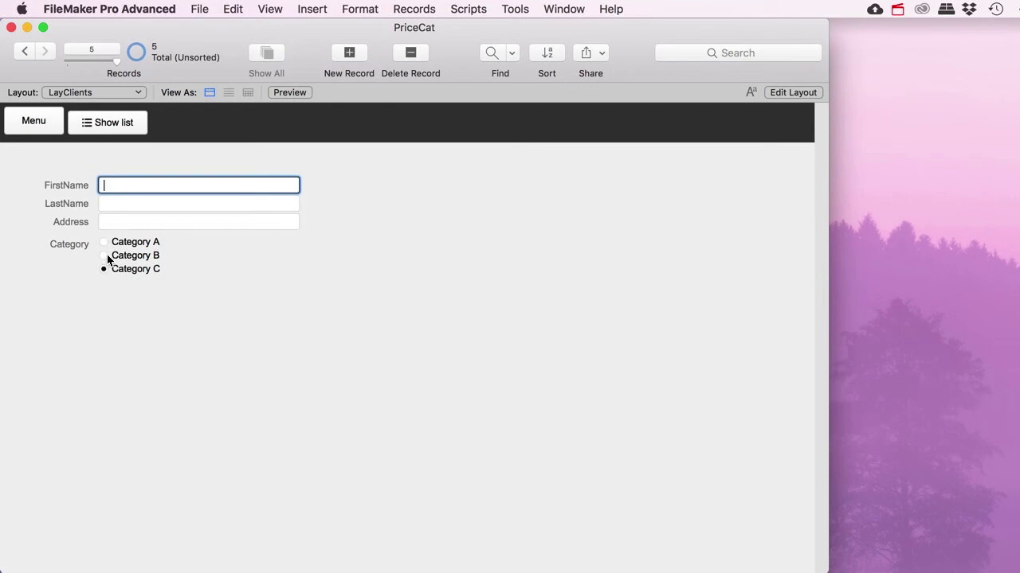
click(25, 51)
click(103, 256)
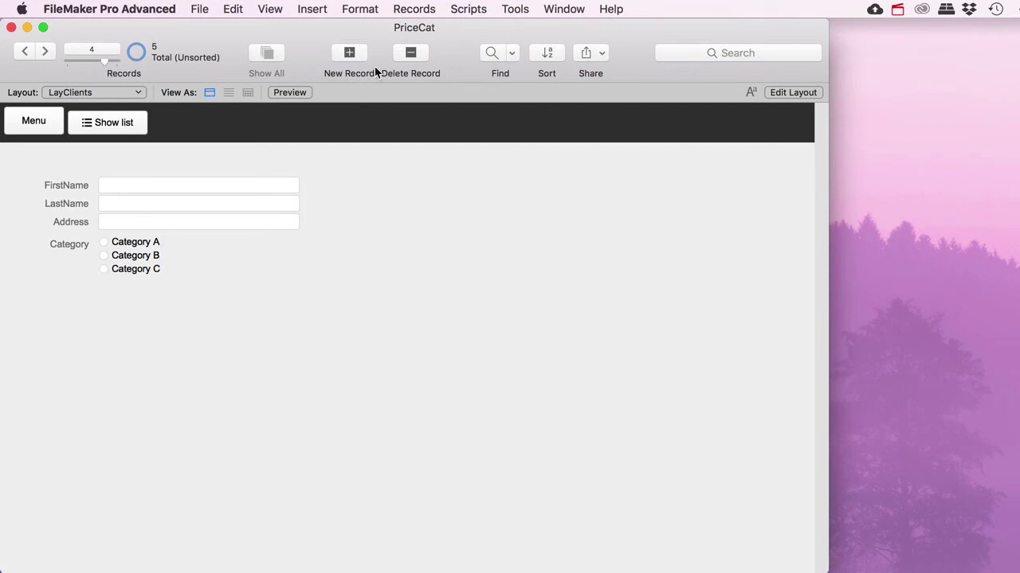
Step: Delete both blank client records and return to the first client record
click(415, 54)
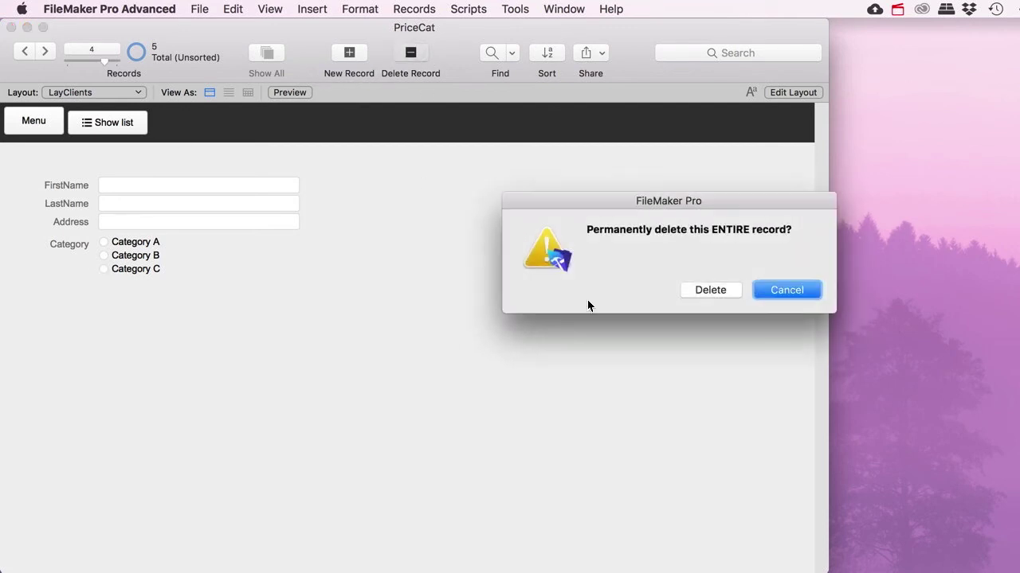
click(689, 288)
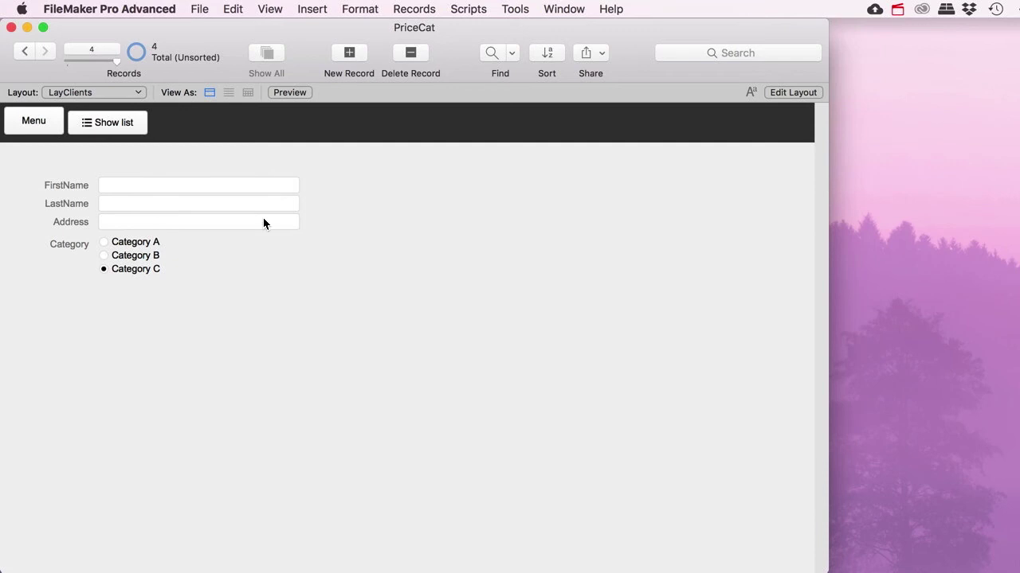
click(410, 54)
click(701, 289)
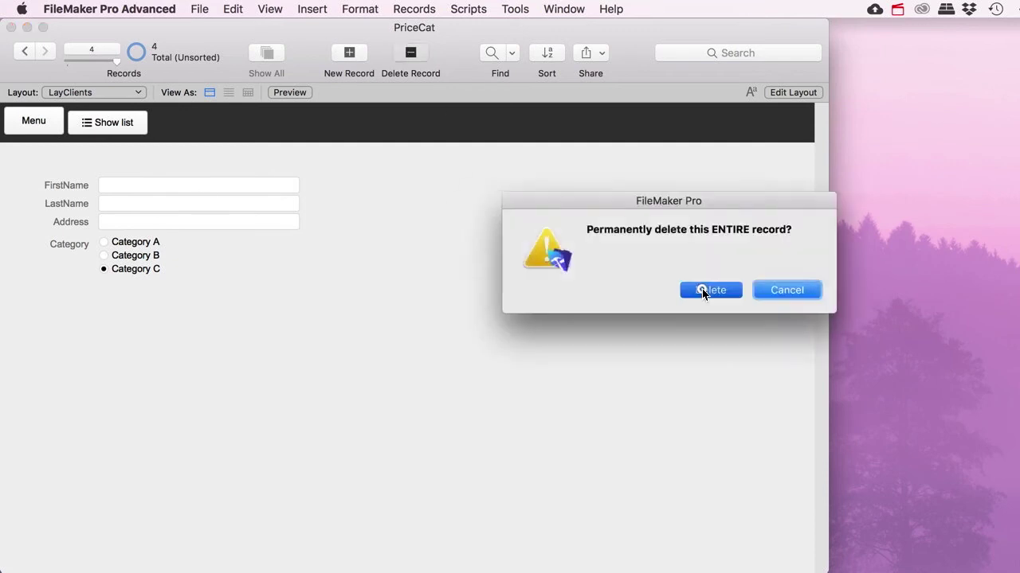
click(27, 51)
click(28, 51)
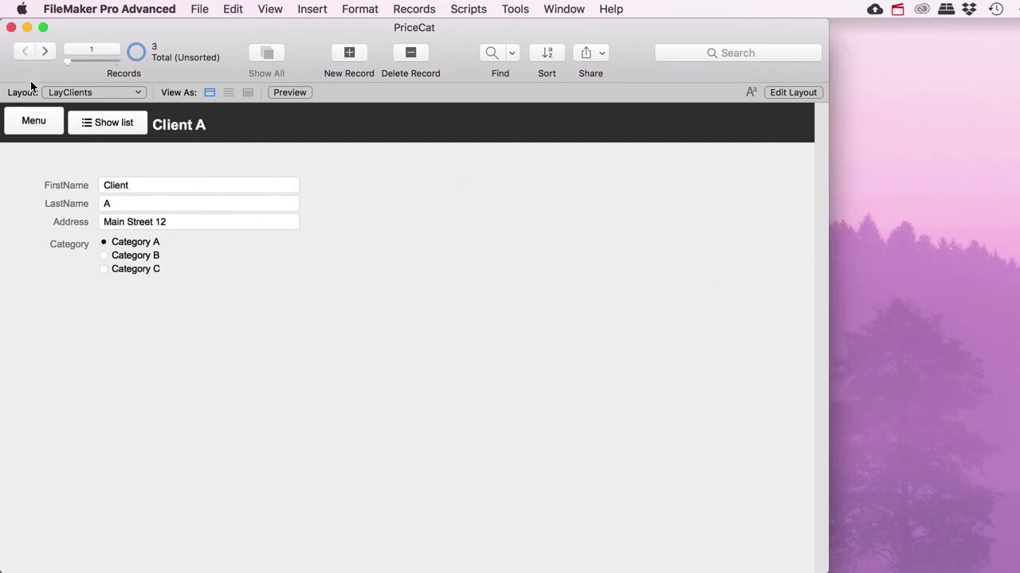
Step: Review the line prices on the invoice and the price categories of Product 3, and return to the invoice
click(31, 130)
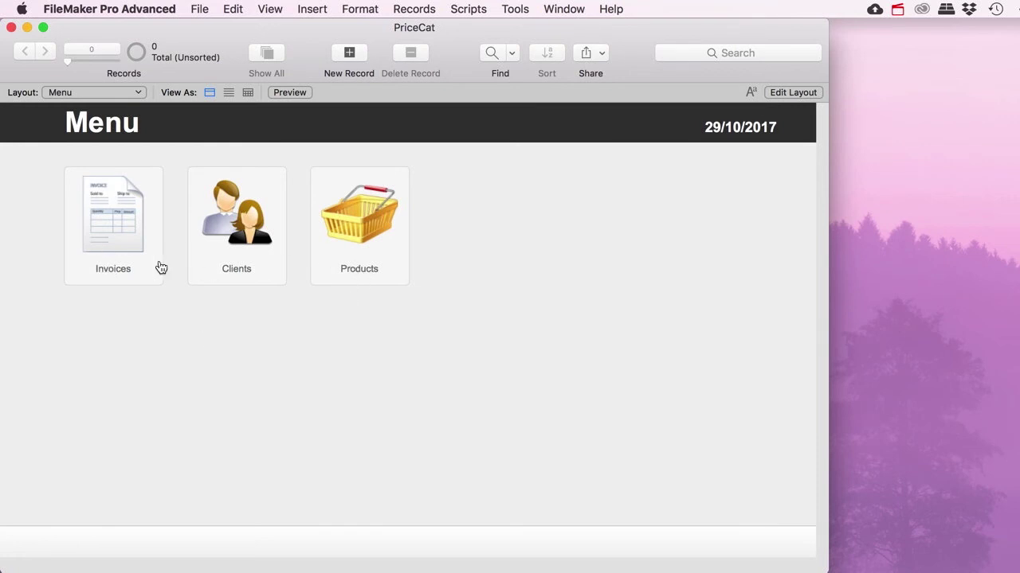
click(117, 271)
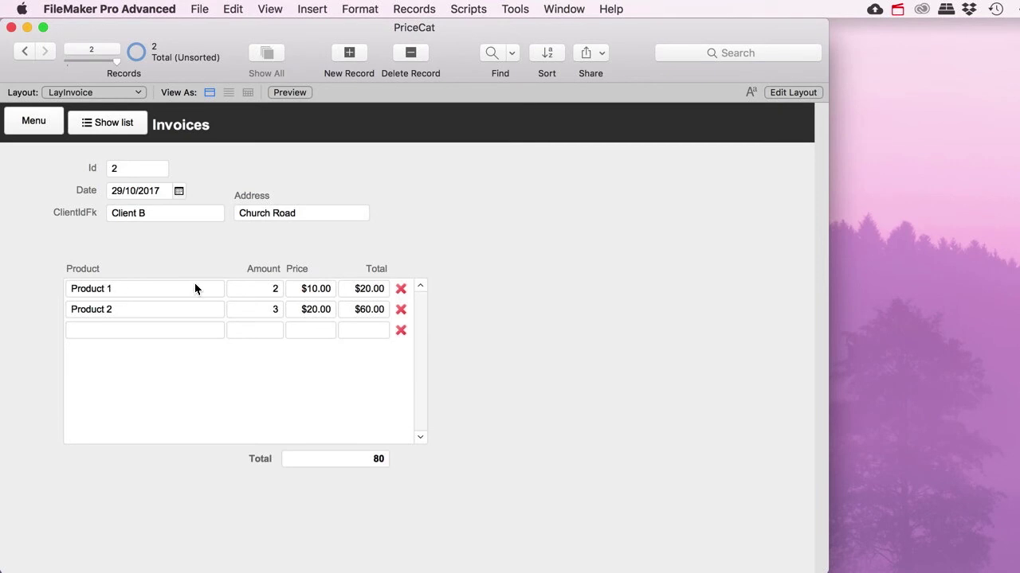
click(45, 123)
click(358, 255)
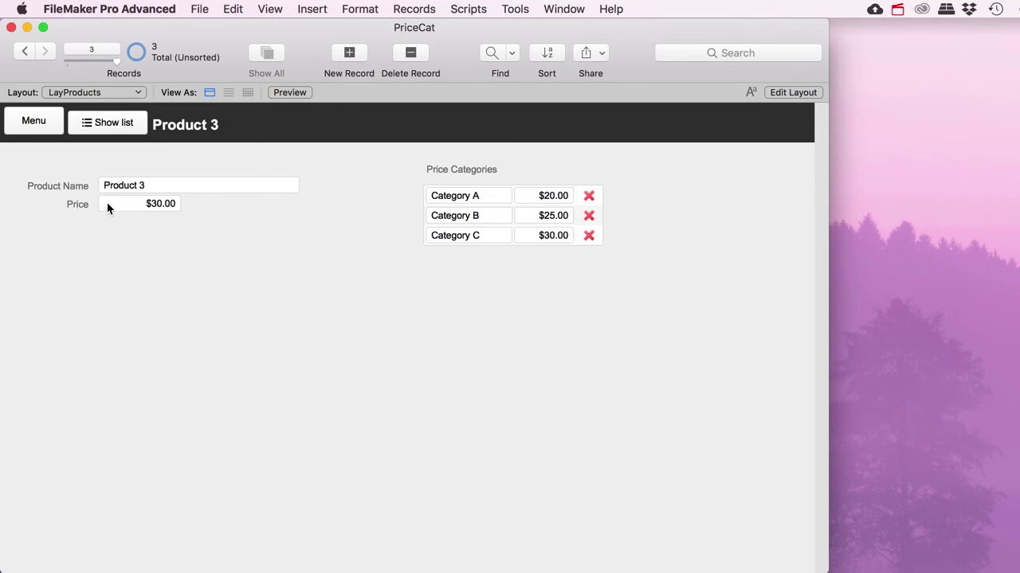
click(45, 120)
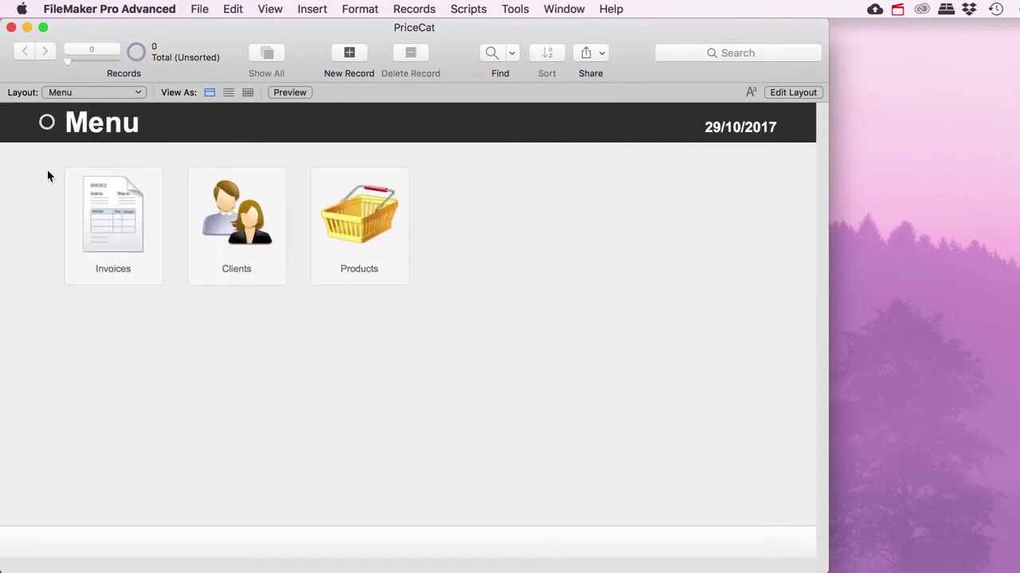
click(117, 230)
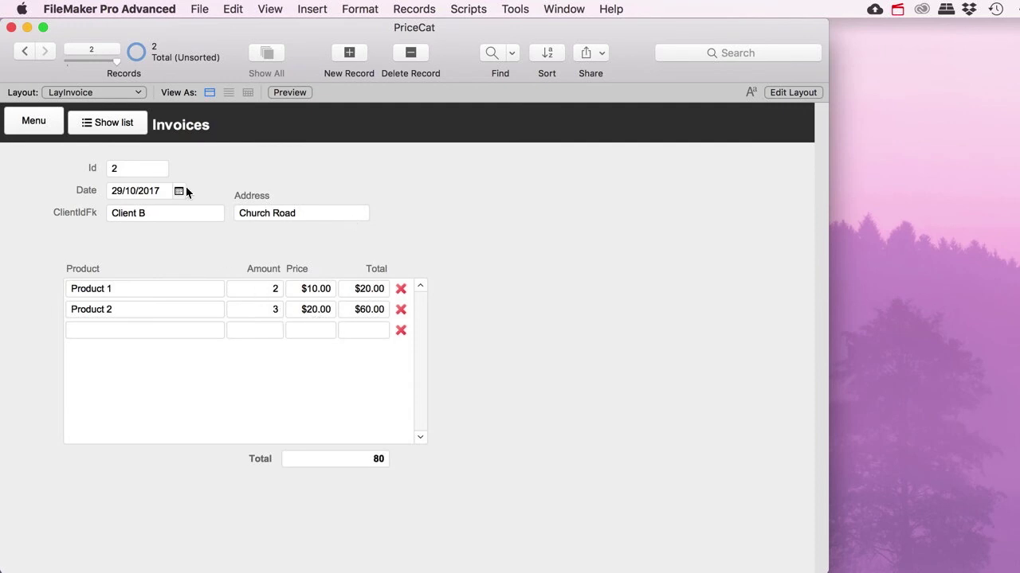
Step: In the invoice layout, duplicate the Address field and its label beside the original and bind the copy to Client::Category
click(791, 93)
drag(553, 171, 417, 234)
click(682, 529)
drag(414, 233, 416, 233)
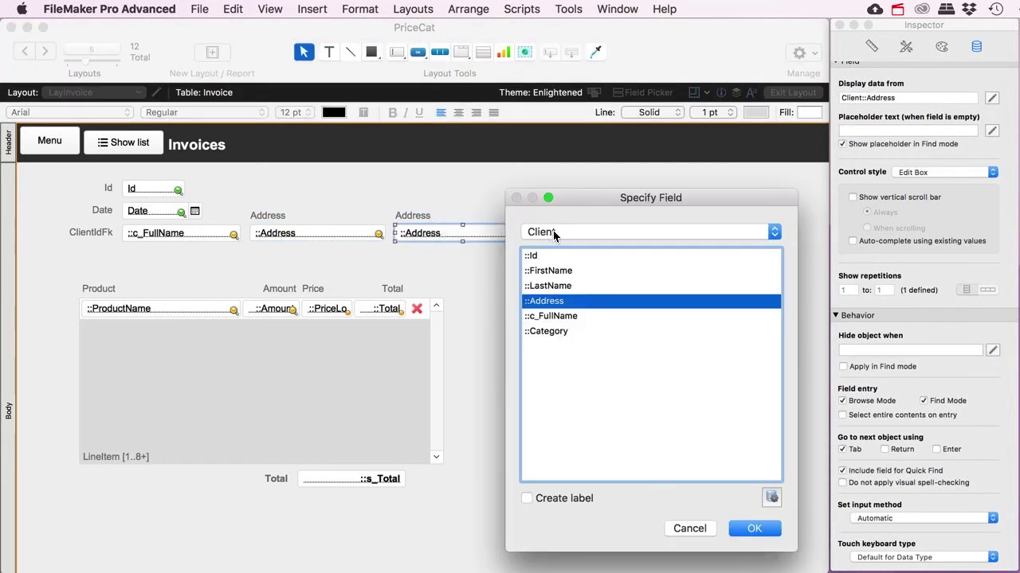
click(566, 340)
click(752, 529)
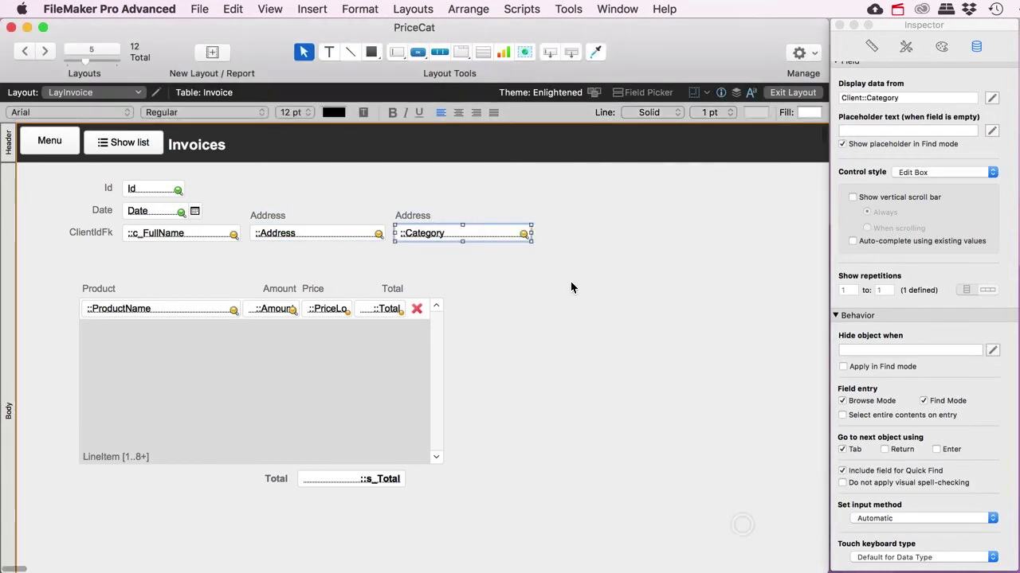
Step: Narrow the copied field, change its label to "Price Category", and return to Browse mode
drag(534, 237, 494, 234)
double_click(416, 217)
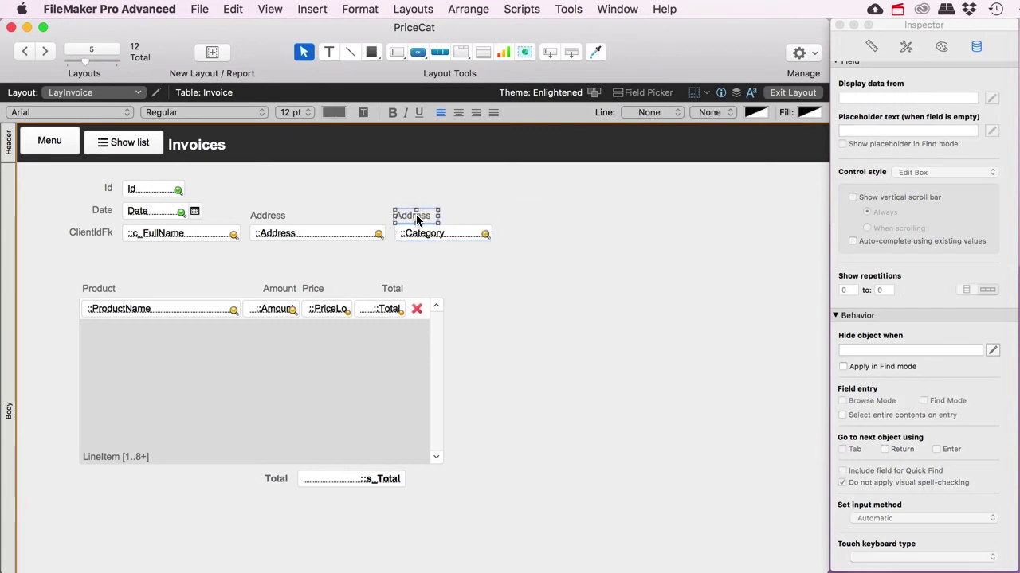
text(Category)
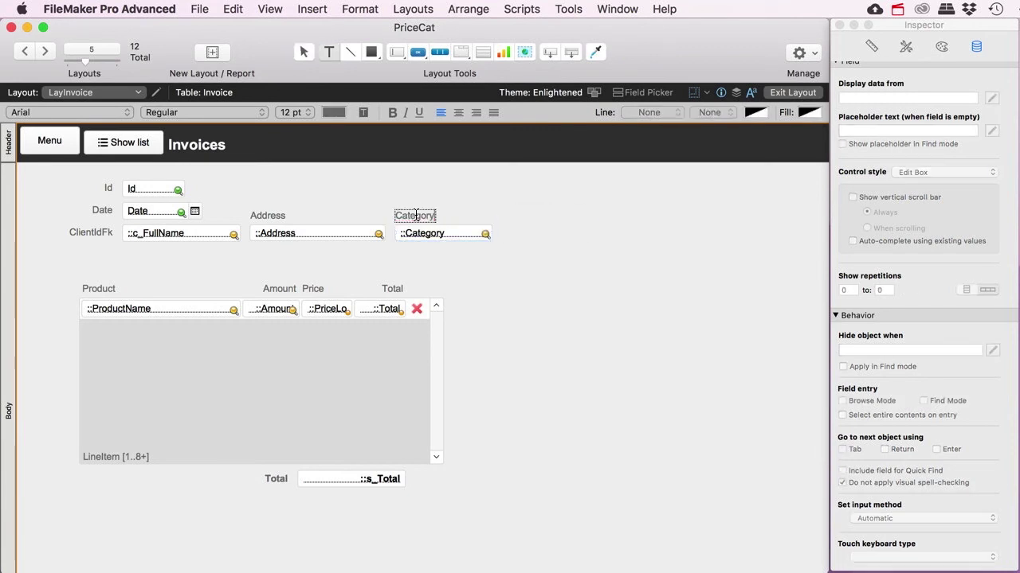
text(Price)
key(super+b)
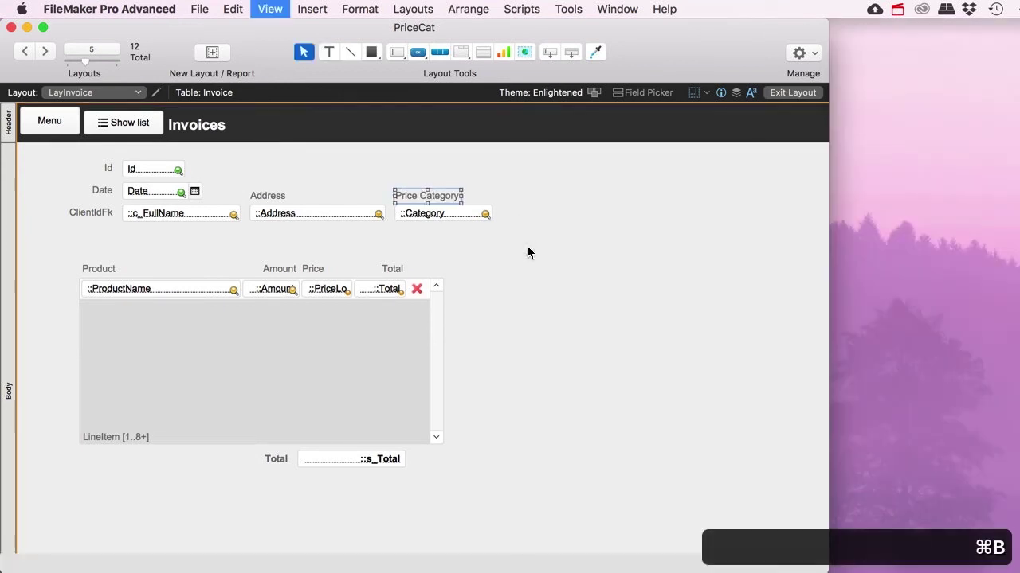
Step: Switch between the two invoices to compare the client and price category shown on each
click(25, 53)
click(45, 51)
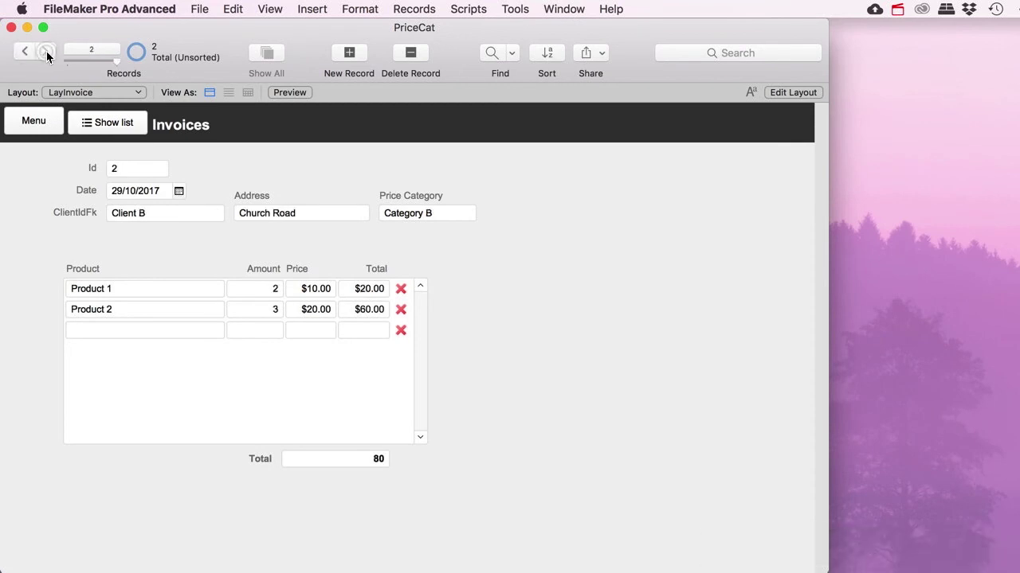
click(25, 52)
click(45, 51)
click(24, 52)
click(46, 52)
click(25, 52)
click(44, 51)
Step: Go from the invoice to the product record, open the PriceCat layout, and show its records as a table
click(27, 125)
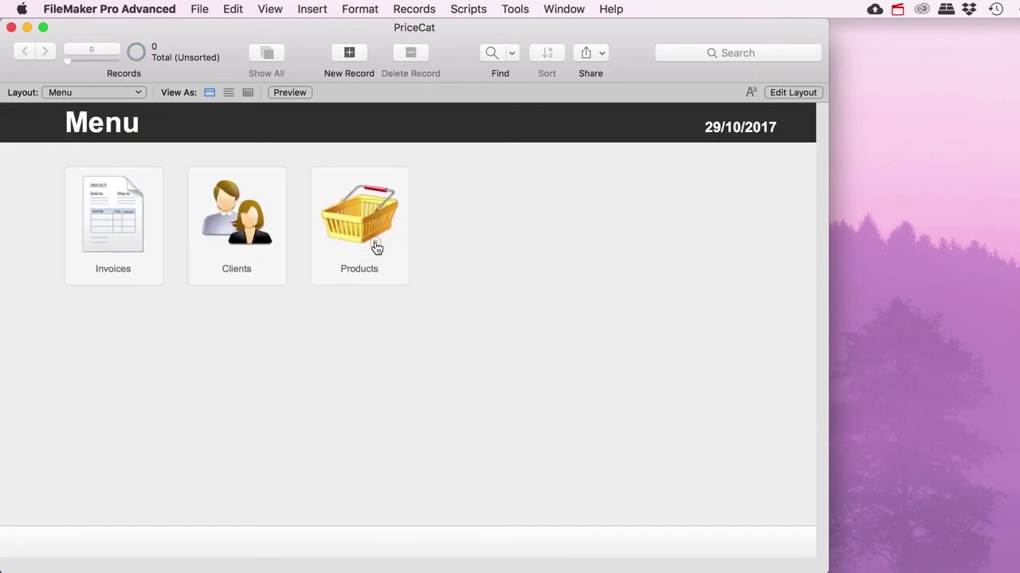
click(376, 249)
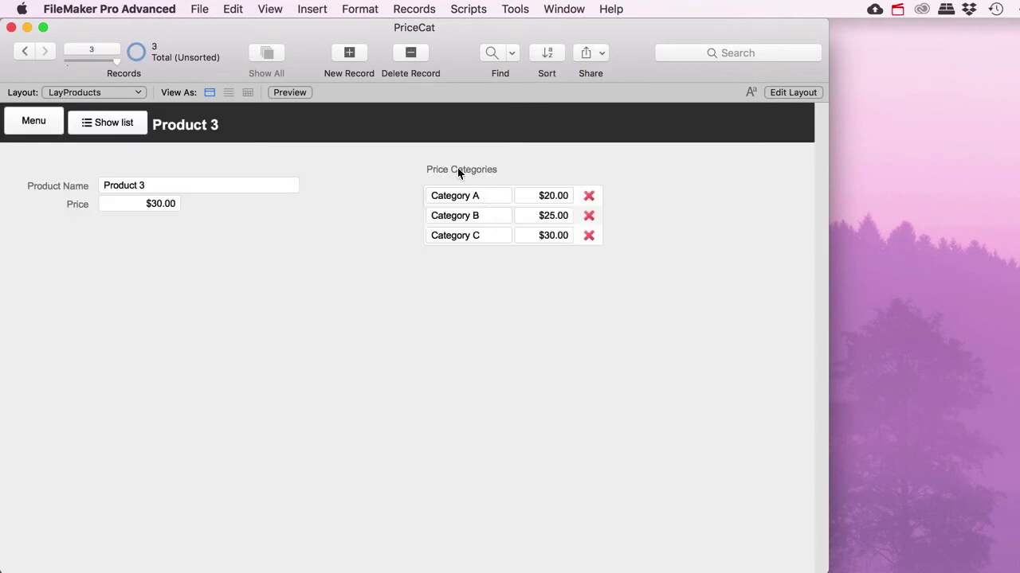
click(199, 9)
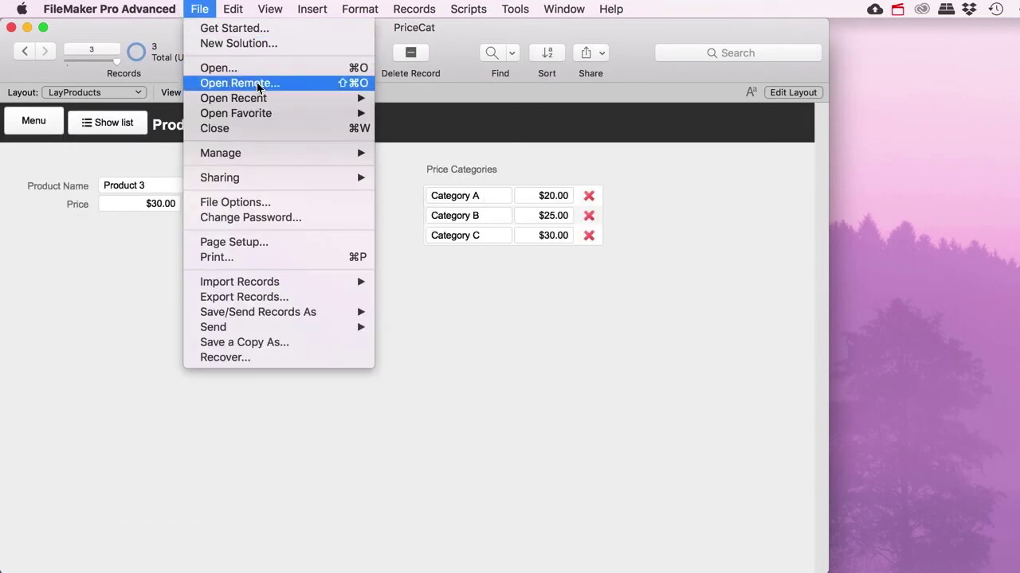
click(57, 97)
click(76, 91)
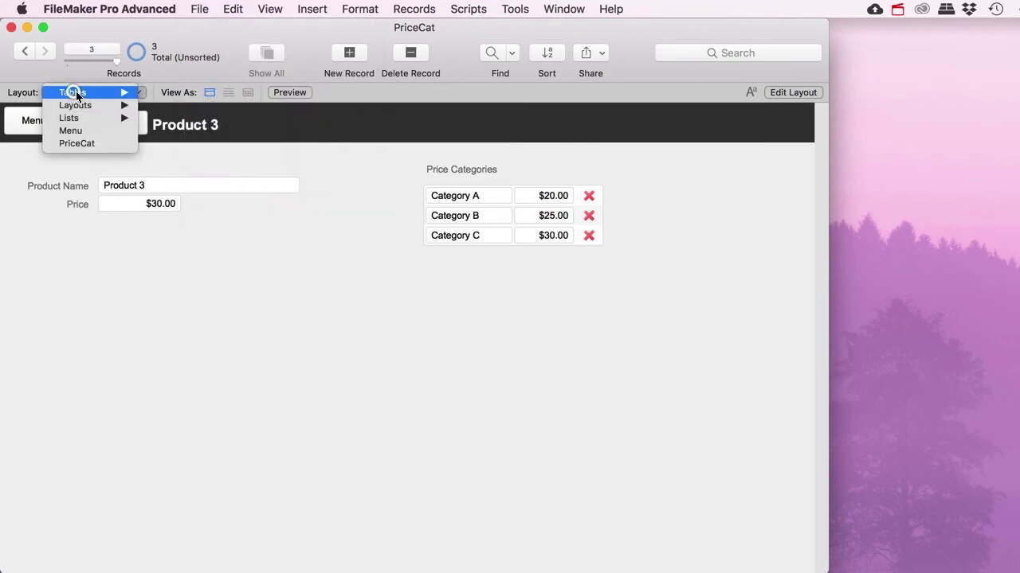
click(102, 146)
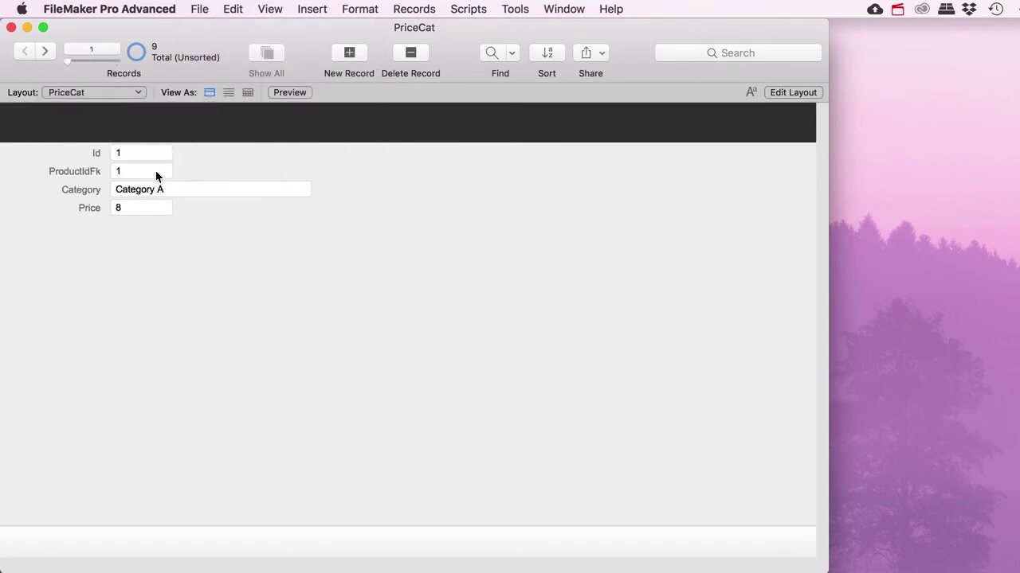
click(247, 93)
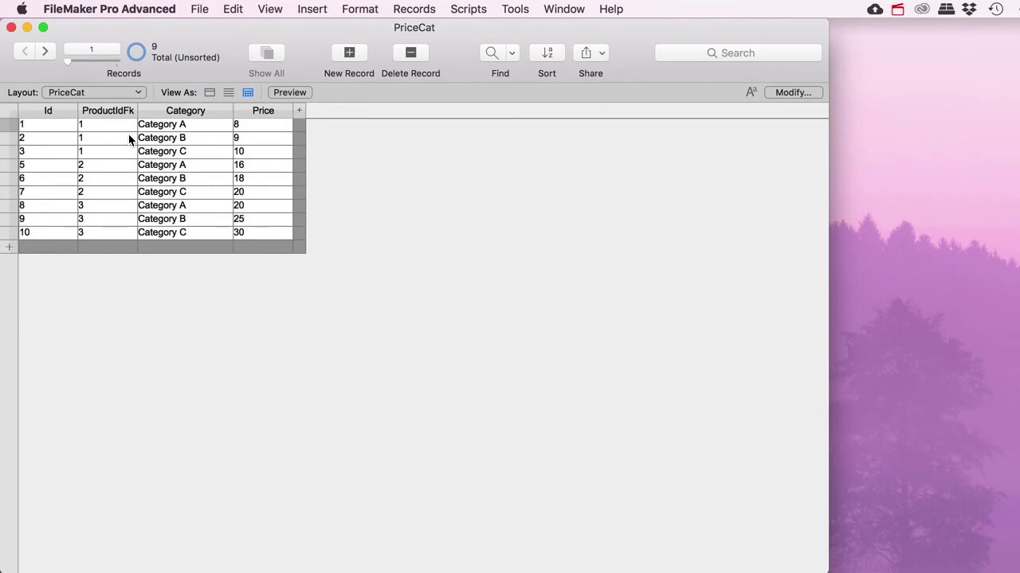
Step: Examine the ProductIdFk and Category values in the first PriceCat record
click(103, 127)
click(199, 126)
key(shift+Tab)
key(Tab)
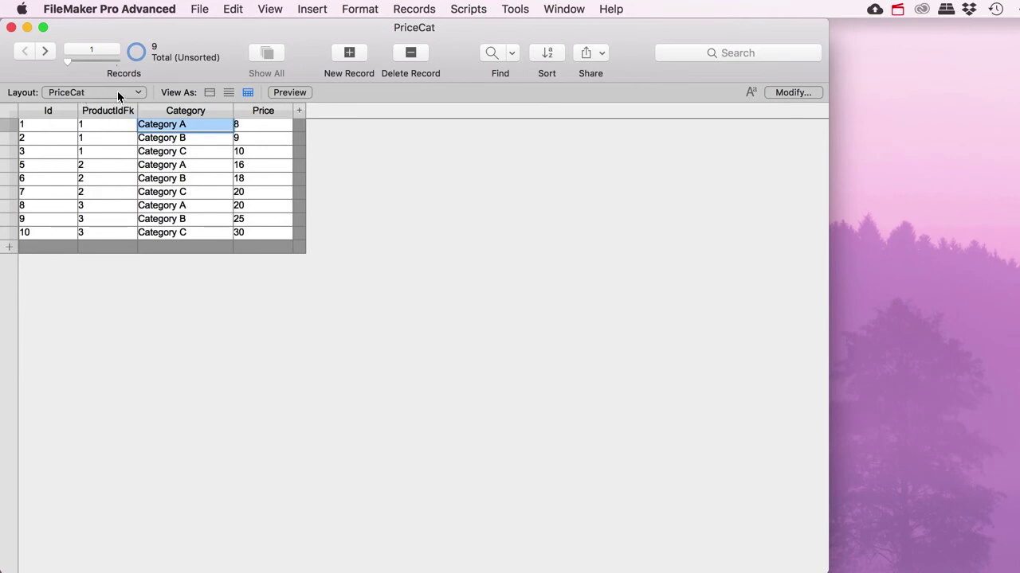
Step: Open the database's relationships graph and examine how LineItem's ProductIdFk and PriceLookup fields relate to the Product table
click(199, 9)
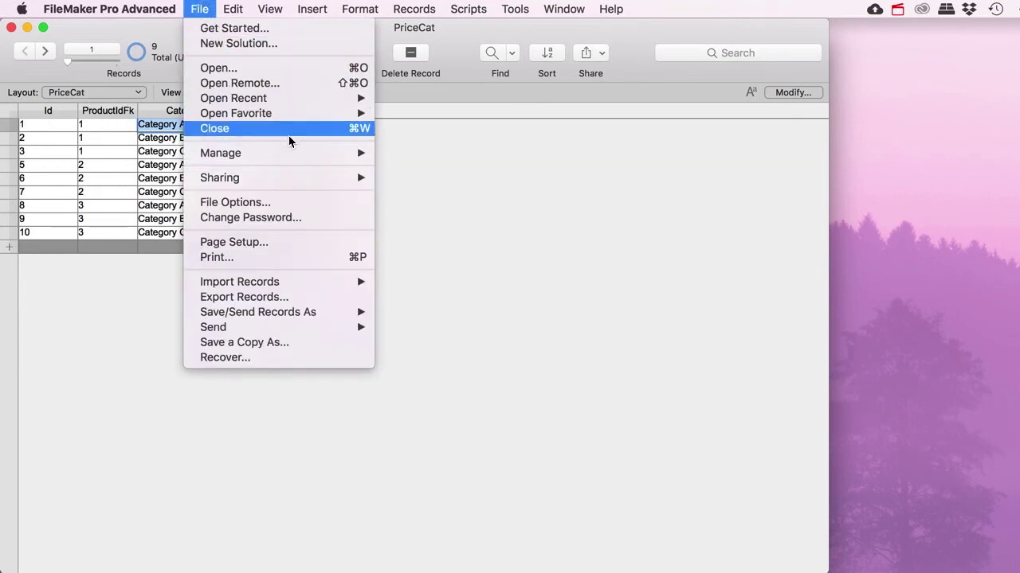
click(389, 153)
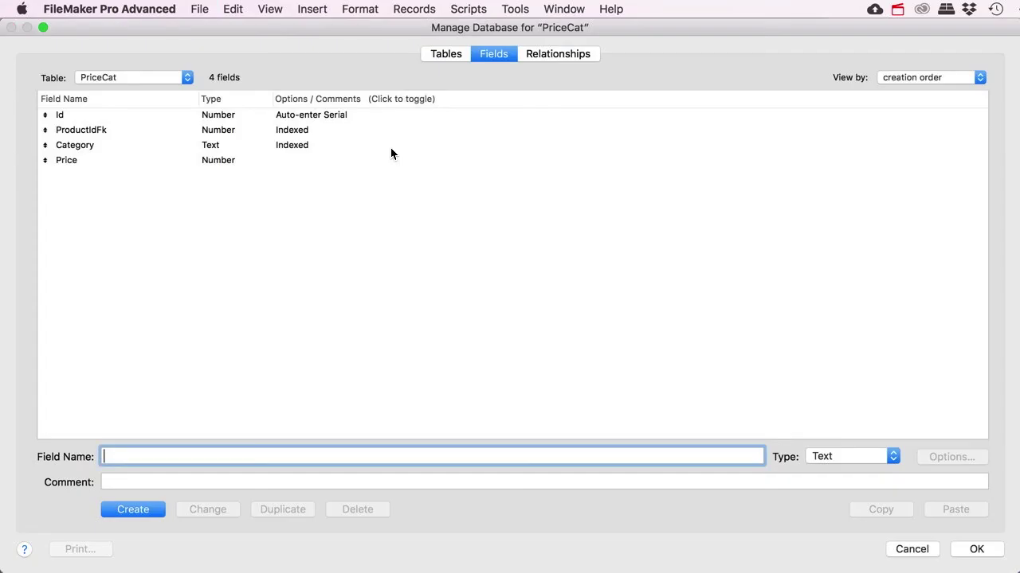
click(545, 55)
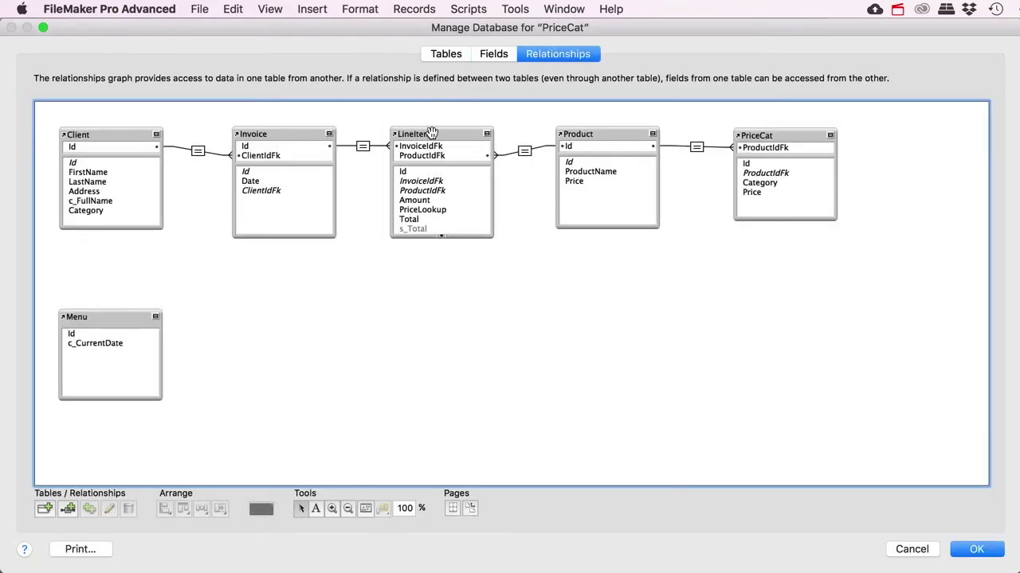
click(428, 136)
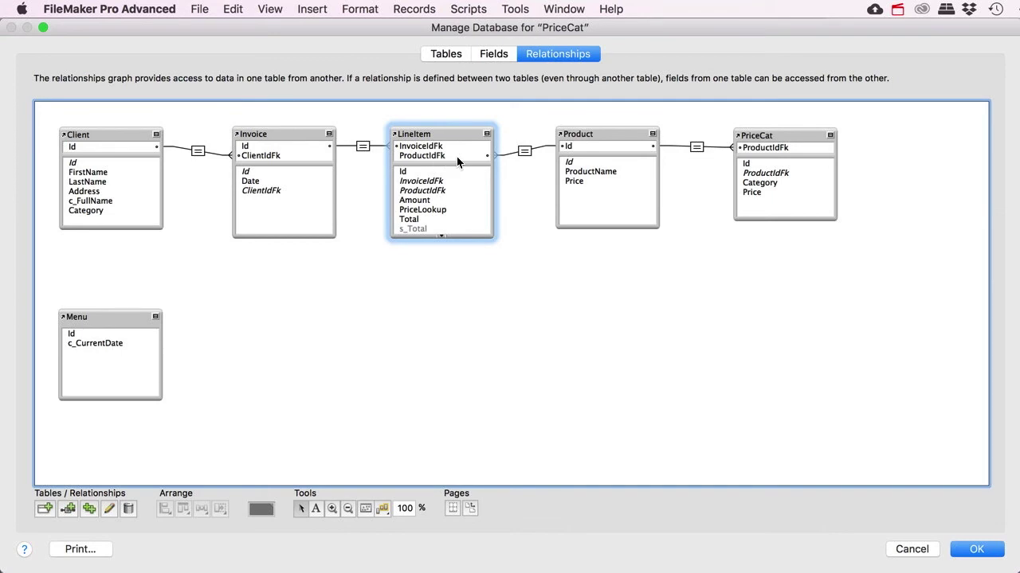
click(606, 135)
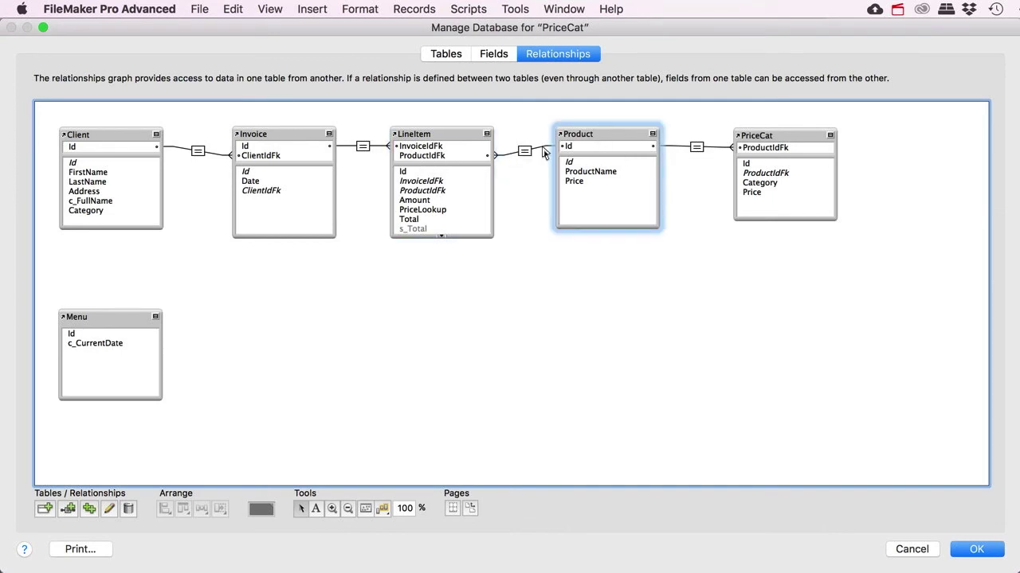
click(524, 150)
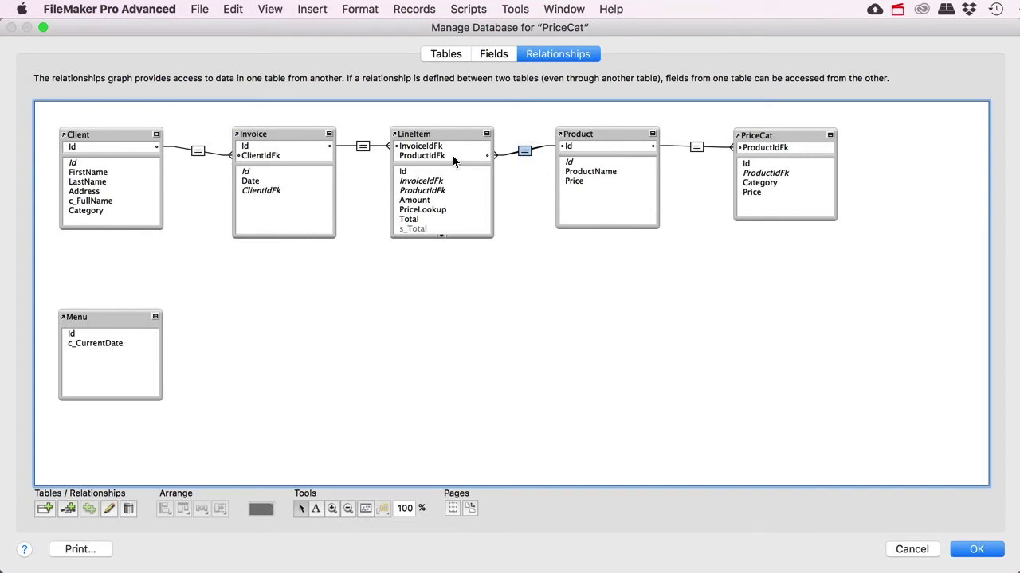
click(419, 209)
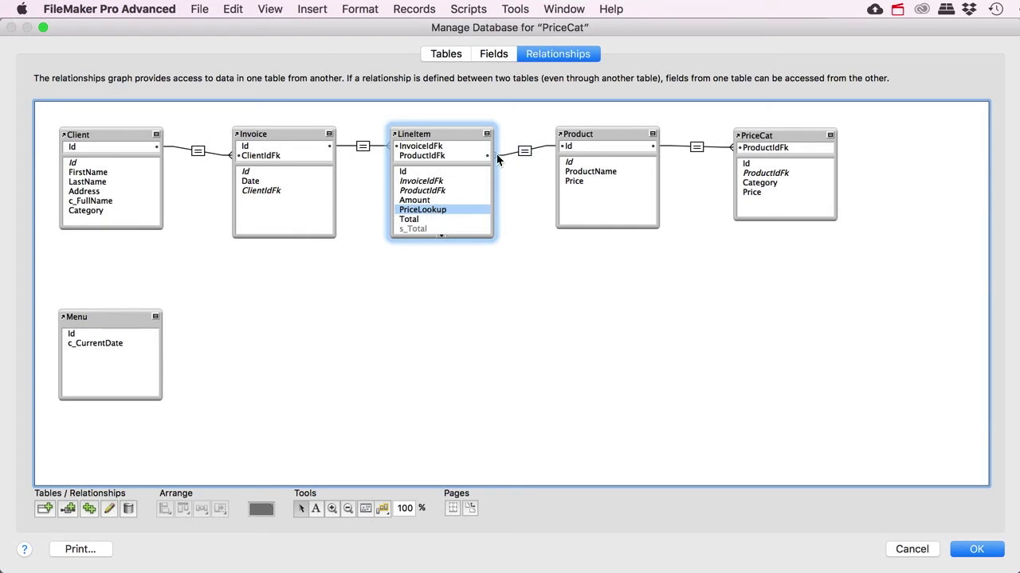
click(587, 133)
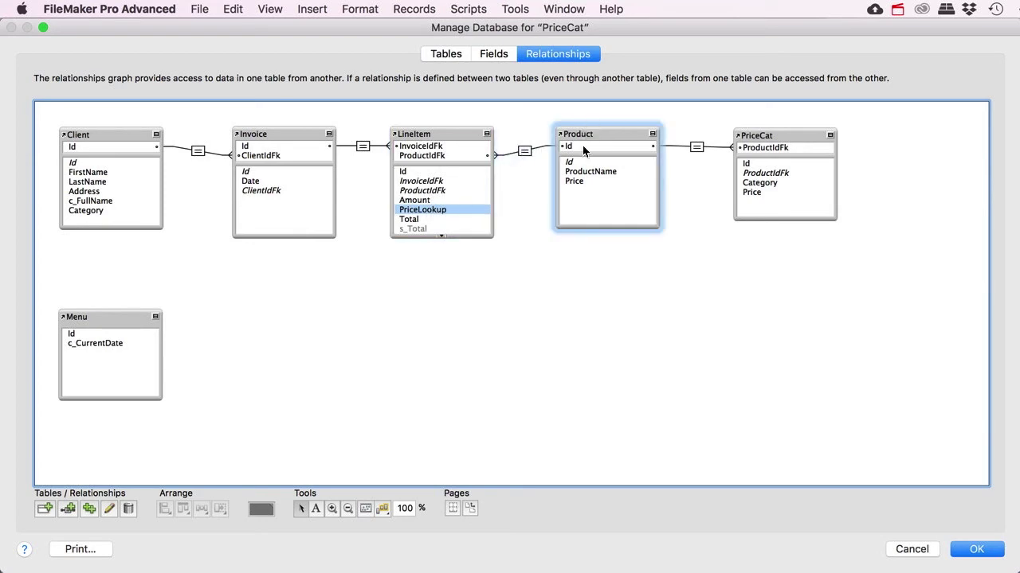
click(421, 213)
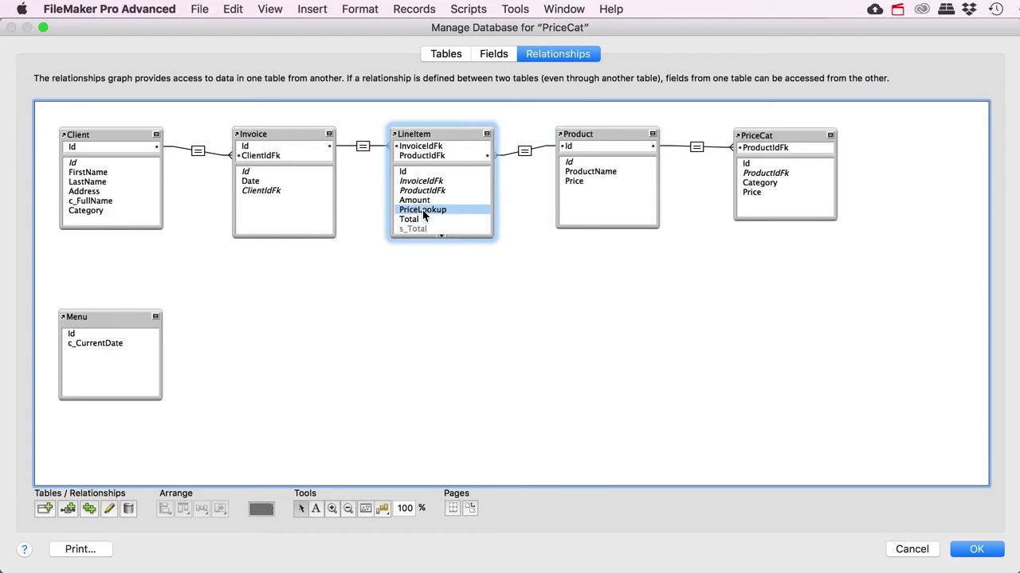
click(424, 194)
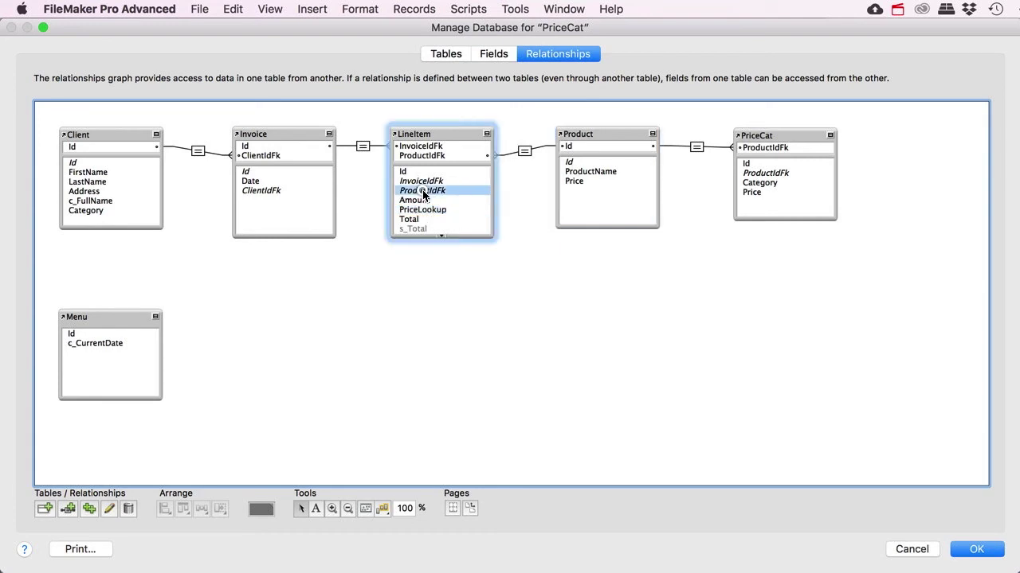
Step: Compare Client's Category field with the PriceCat price fields and LineItem's ProductIdFk in the relationships graph
click(85, 212)
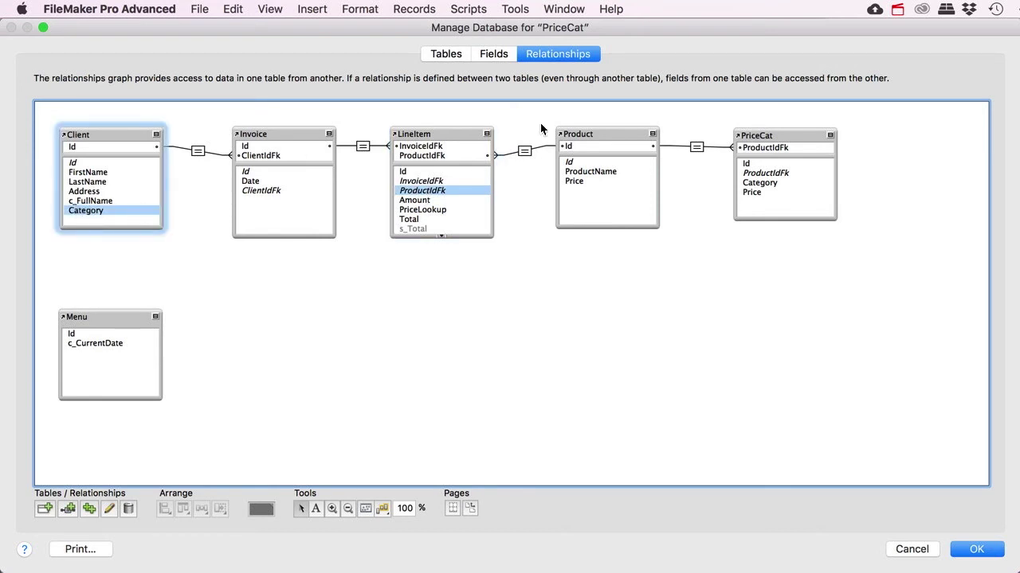
click(768, 184)
drag(770, 188, 762, 177)
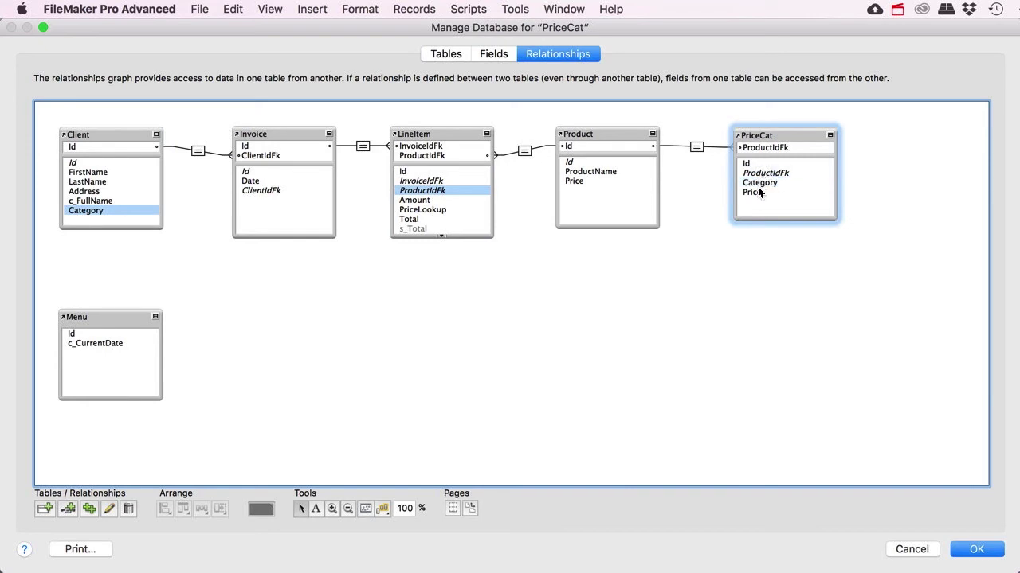
click(752, 194)
click(438, 137)
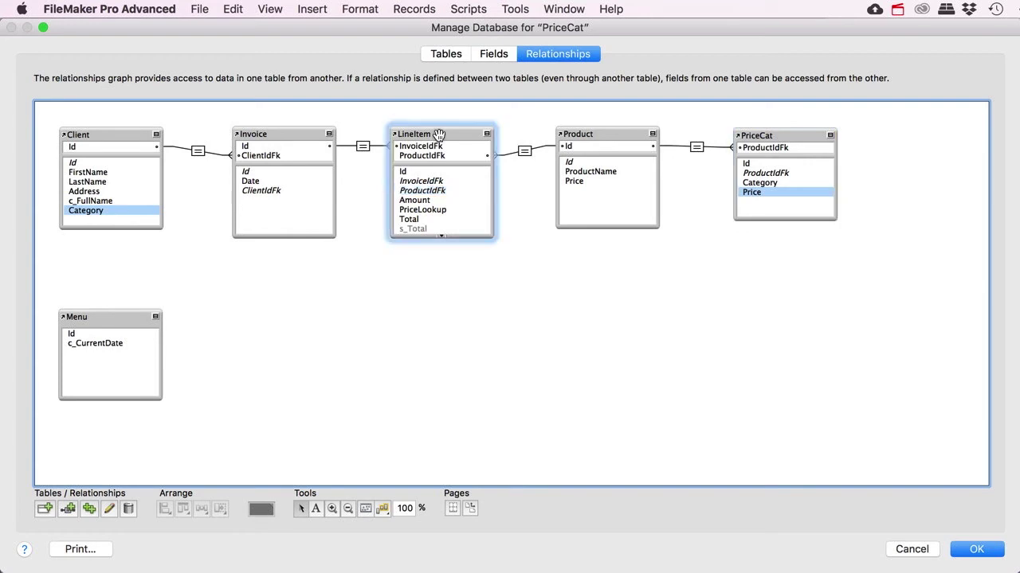
click(437, 191)
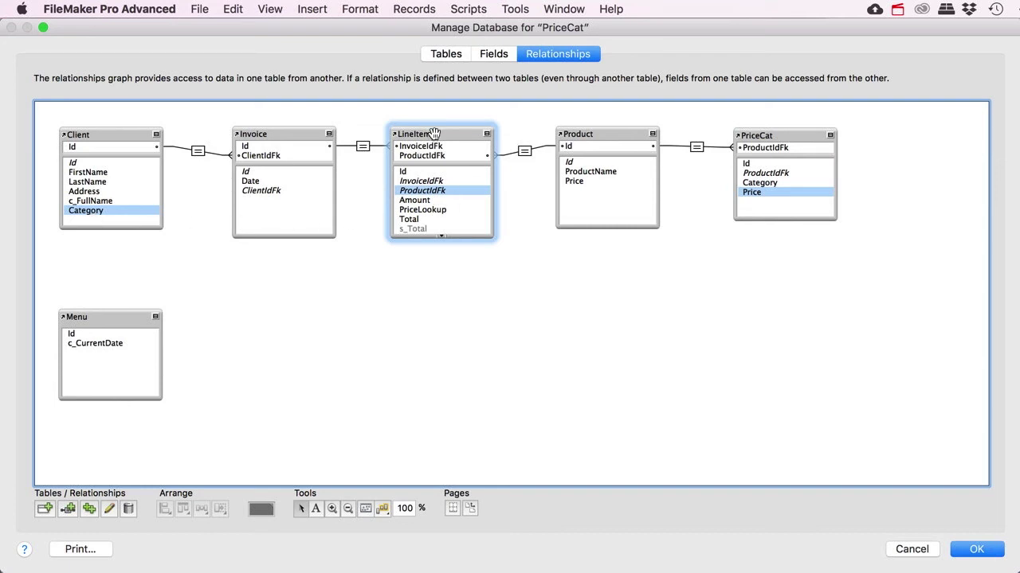
drag(788, 142, 787, 137)
click(787, 137)
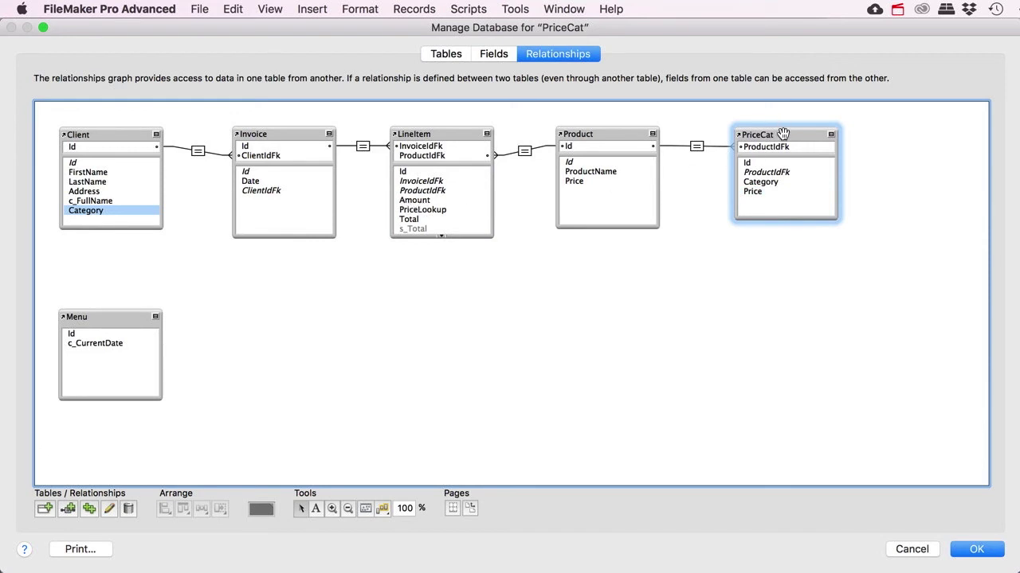
click(422, 134)
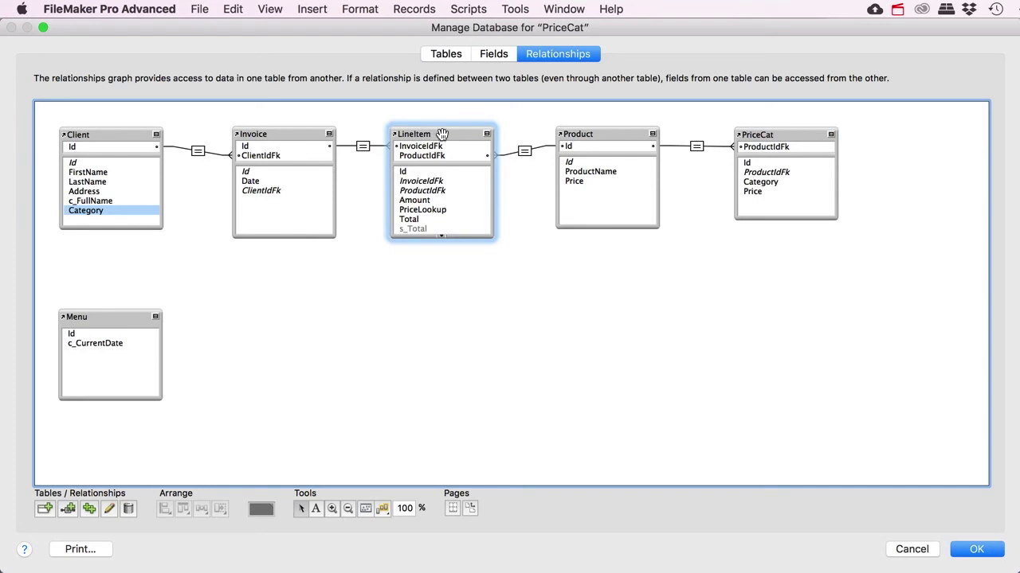
Step: Examine the ProductIdFk and Category combination in the PriceCat table, along with its Price field
click(787, 173)
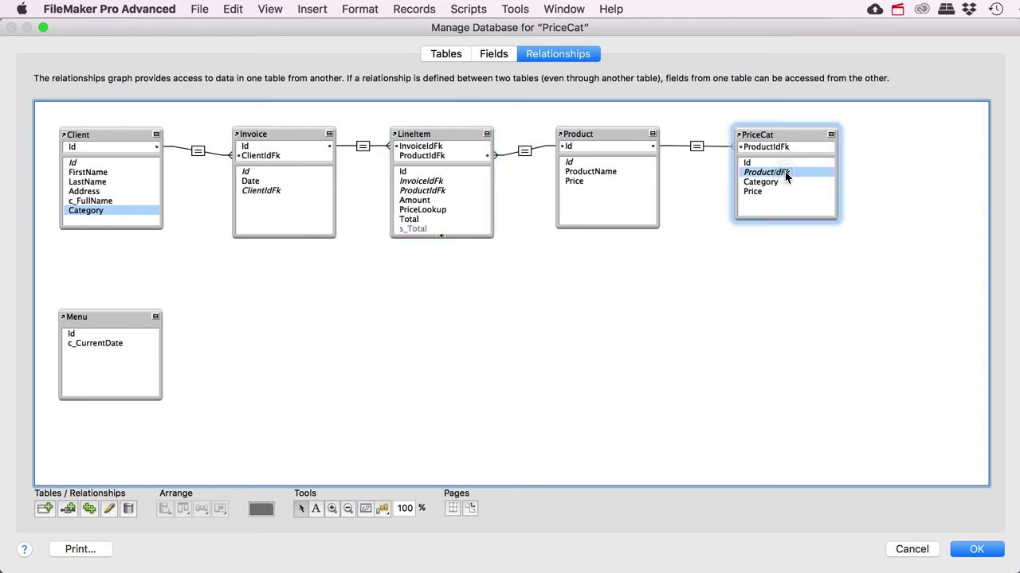
click(771, 183)
click(766, 173)
click(771, 183)
click(766, 172)
click(771, 184)
click(767, 172)
click(769, 183)
click(765, 192)
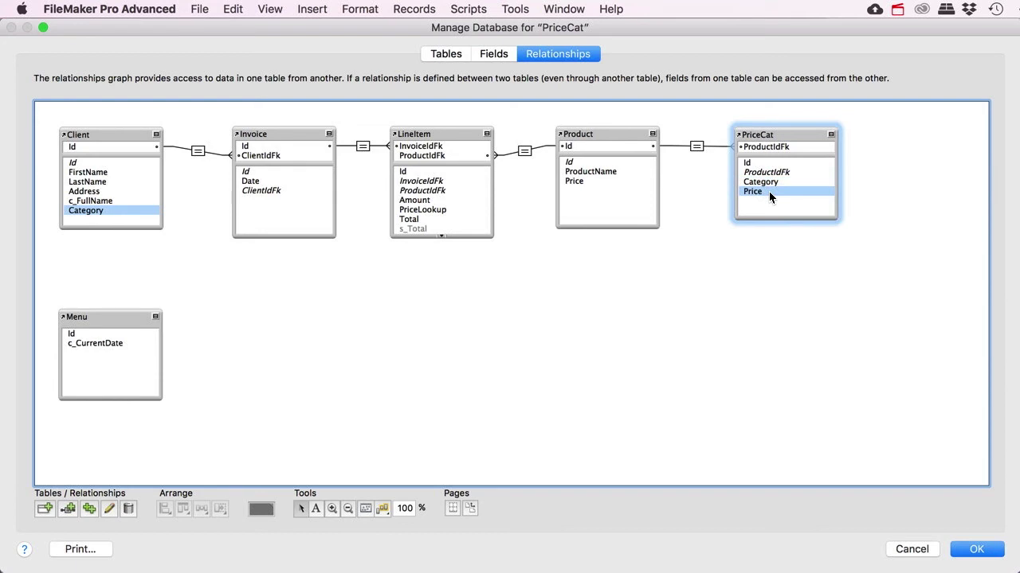
Step: Check which match fields LineItem has by reviewing its ProductIdFk and PriceLookup fields against Client's Category
click(430, 191)
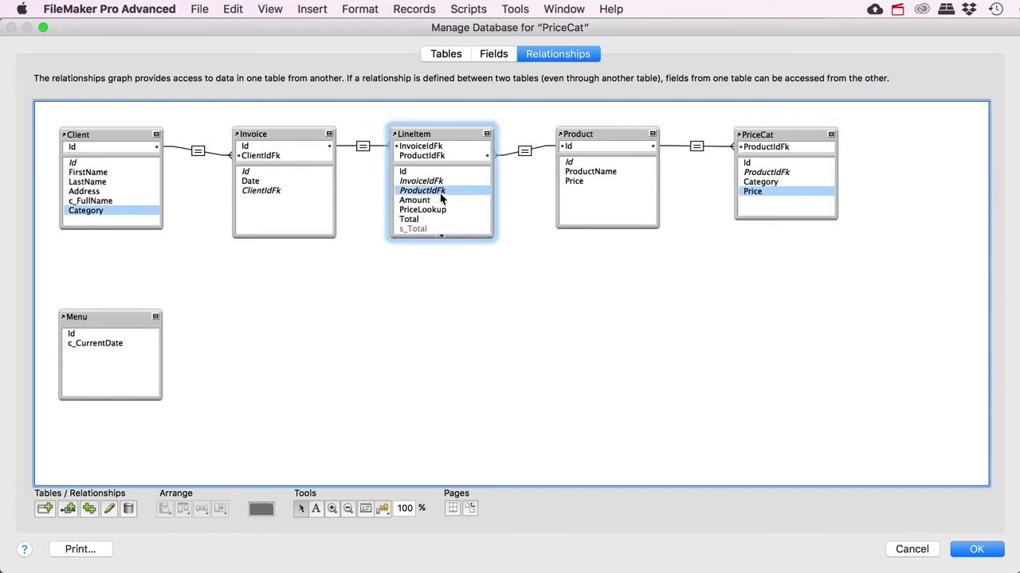
click(89, 217)
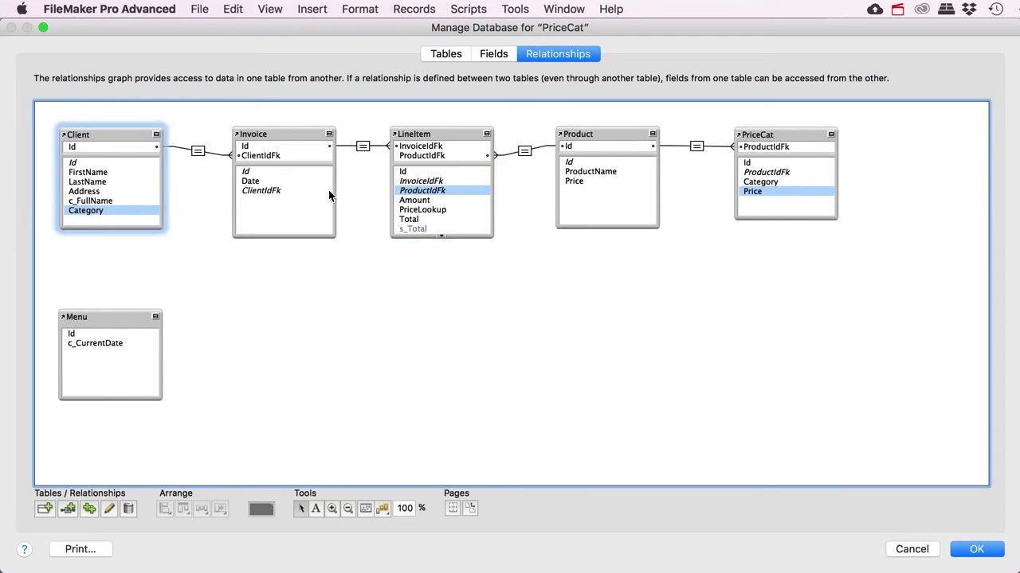
click(429, 132)
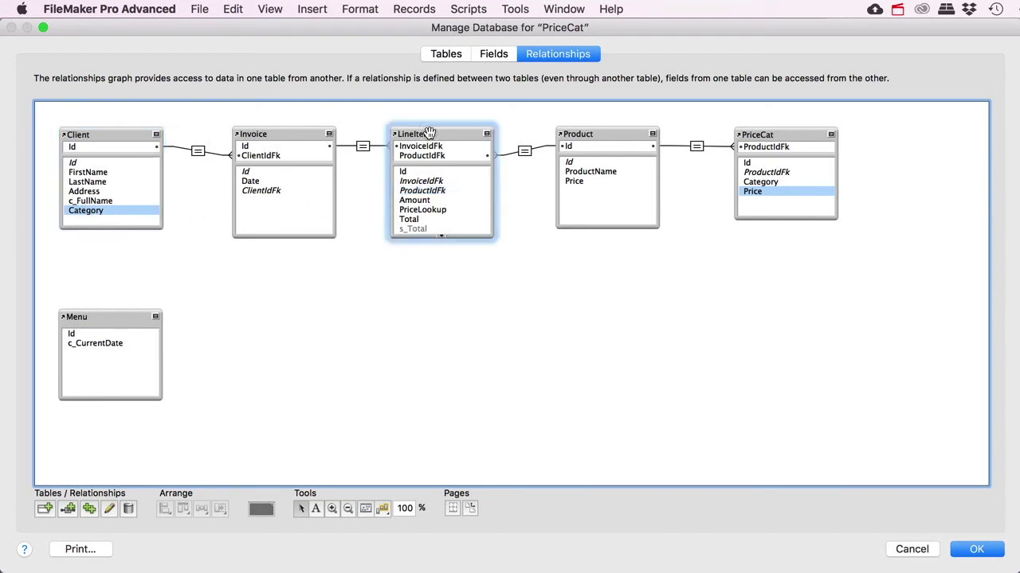
click(429, 209)
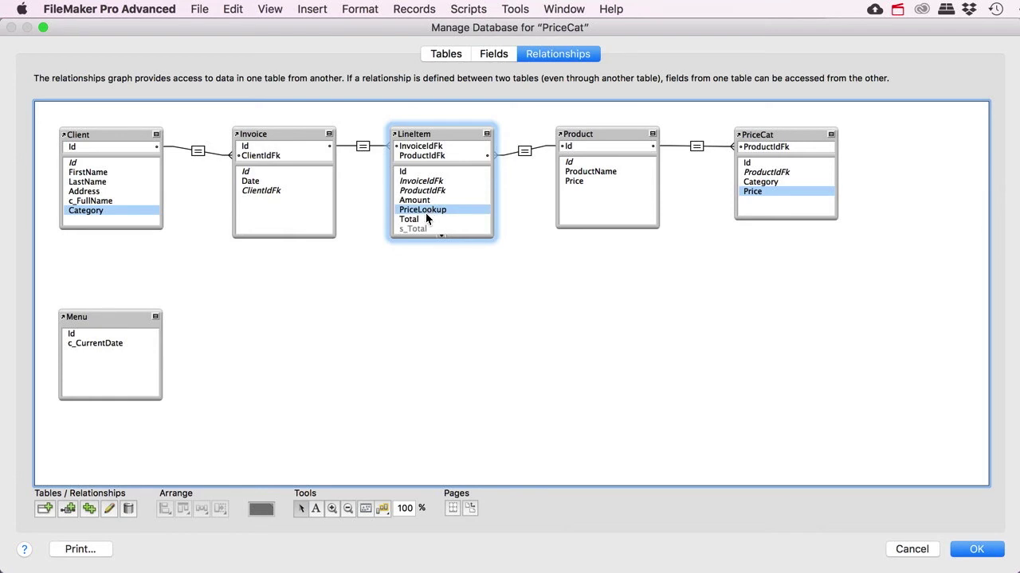
Step: Enlarge the LineItem table occurrence downward to show its full field list, and check it against Client's Category
drag(419, 236, 417, 268)
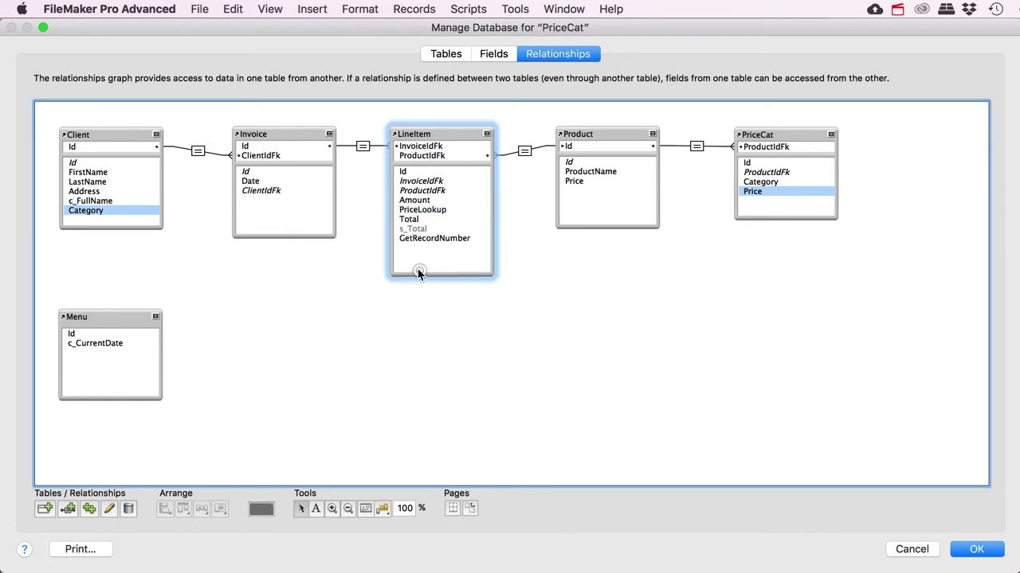
click(89, 213)
click(411, 136)
Step: Create a text field named PriceCatLookup in the LineItem table
click(494, 55)
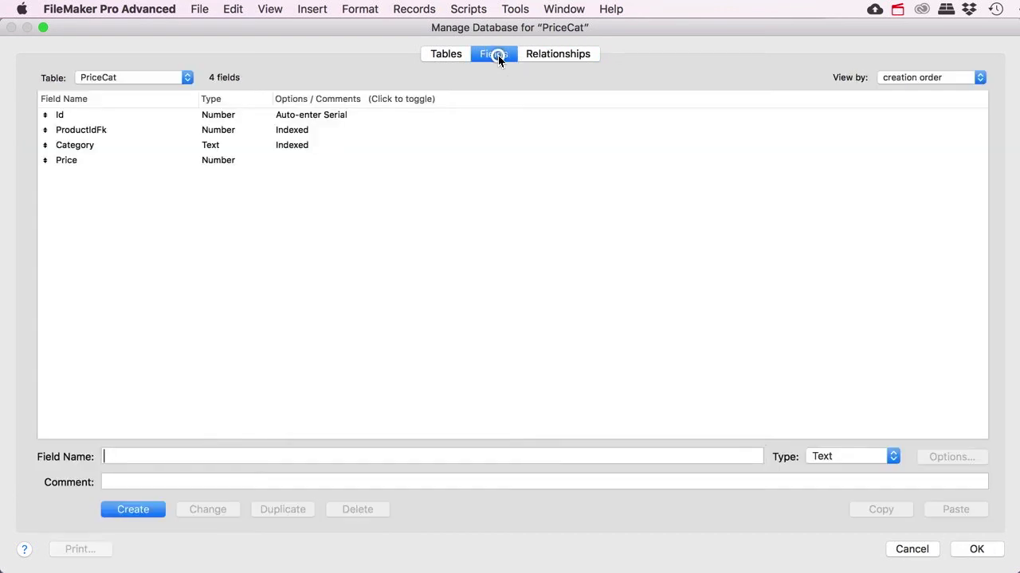
click(164, 76)
click(132, 29)
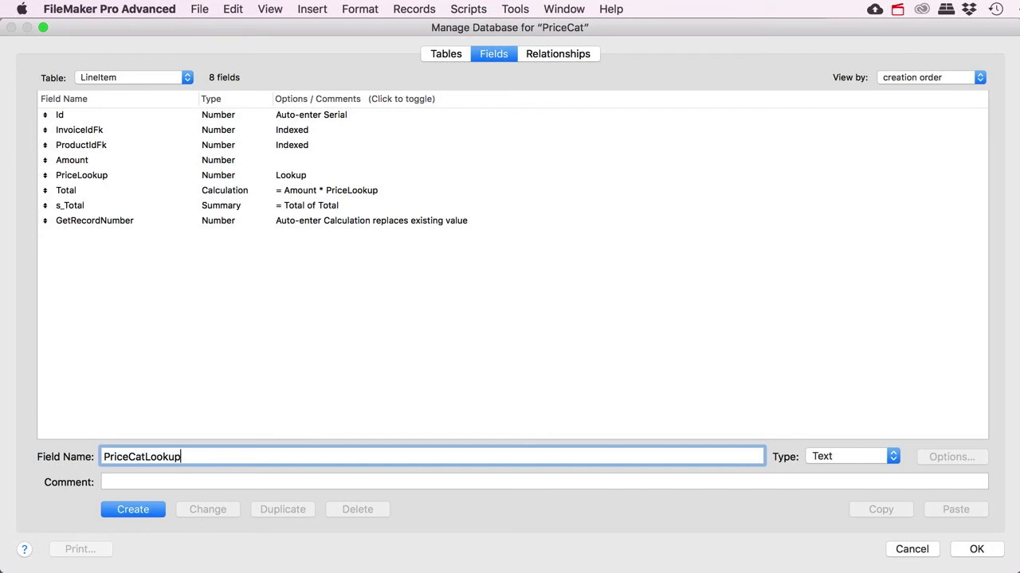
key(Return)
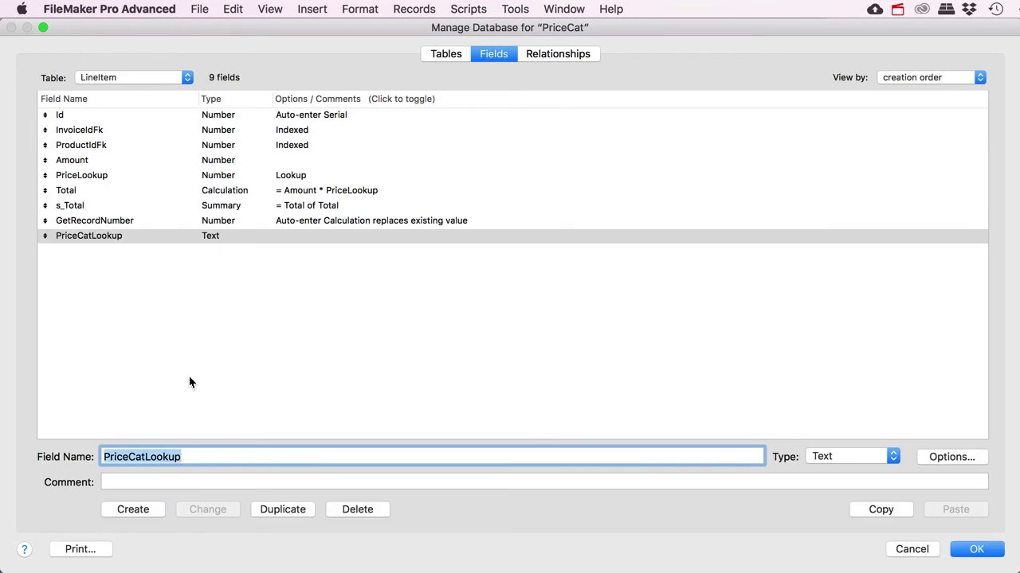
Step: Make PriceCatLookup auto-enter a looked-up value from Client's Category field, starting with LineItem, and save the database changes
double_click(146, 234)
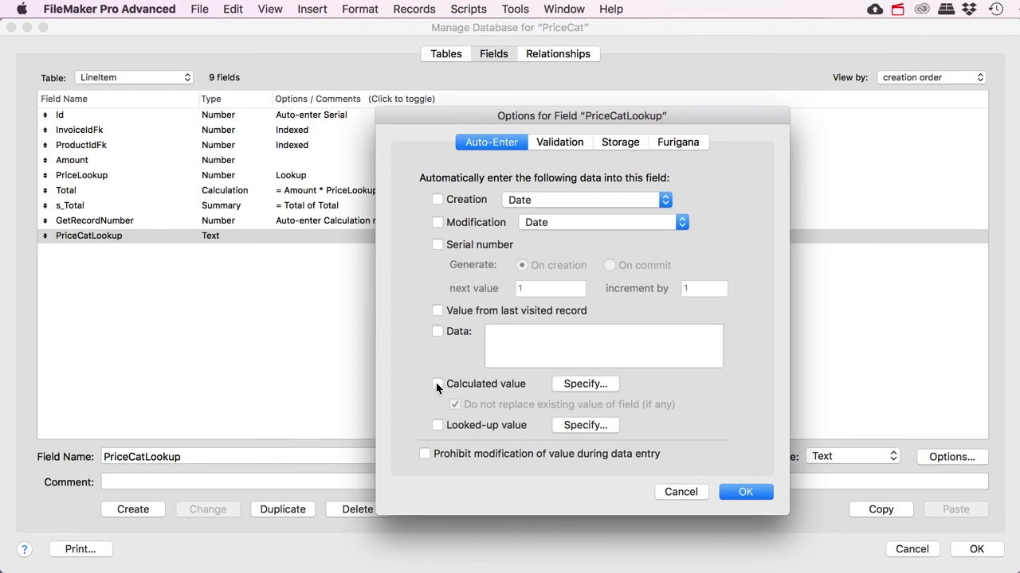
click(437, 427)
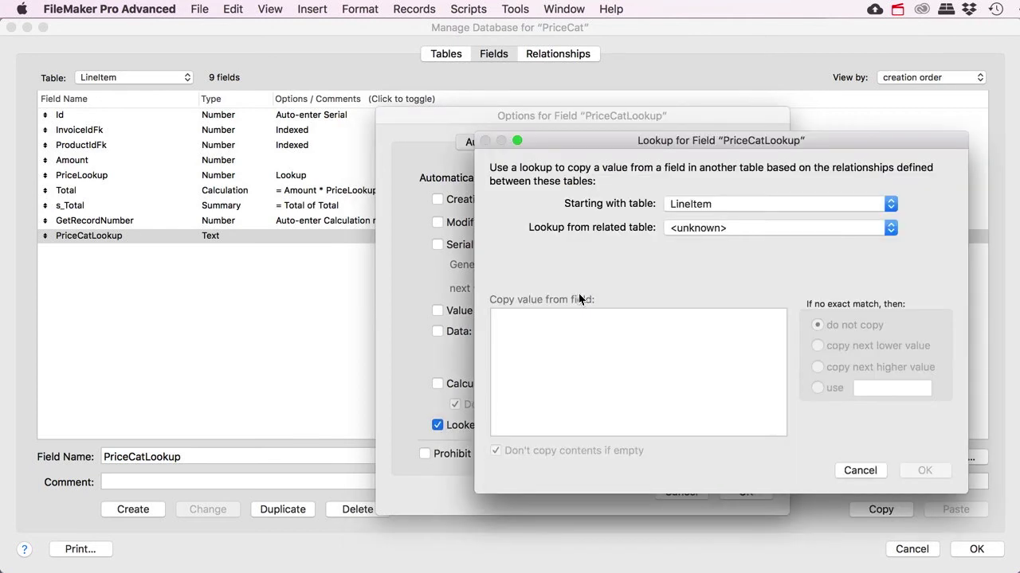
click(707, 227)
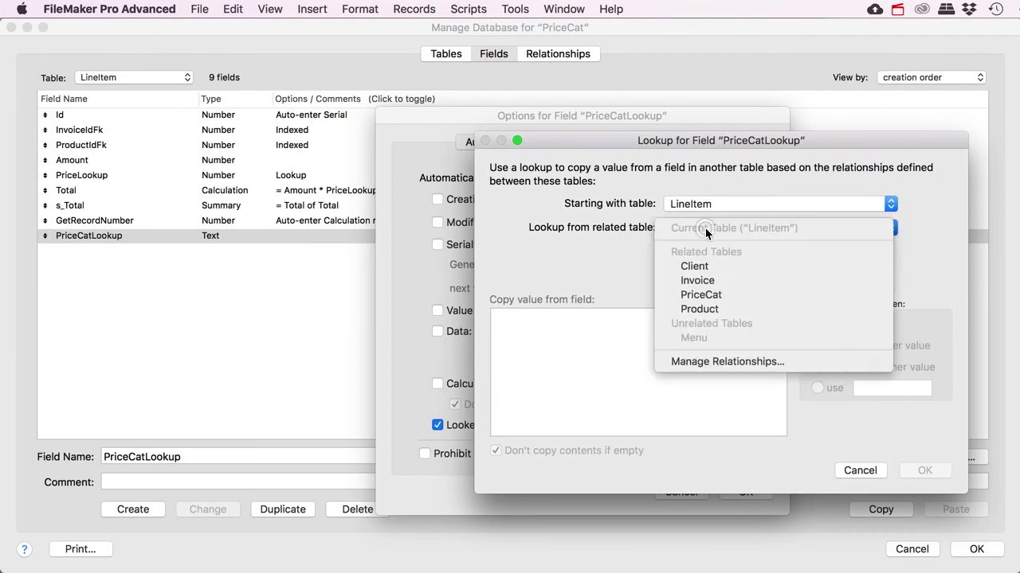
click(709, 267)
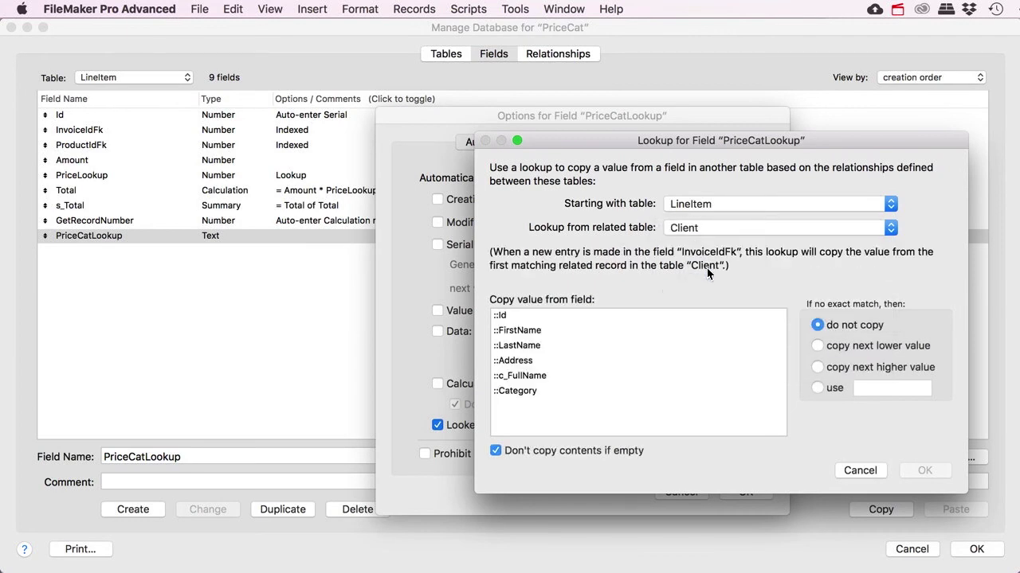
click(516, 391)
click(922, 471)
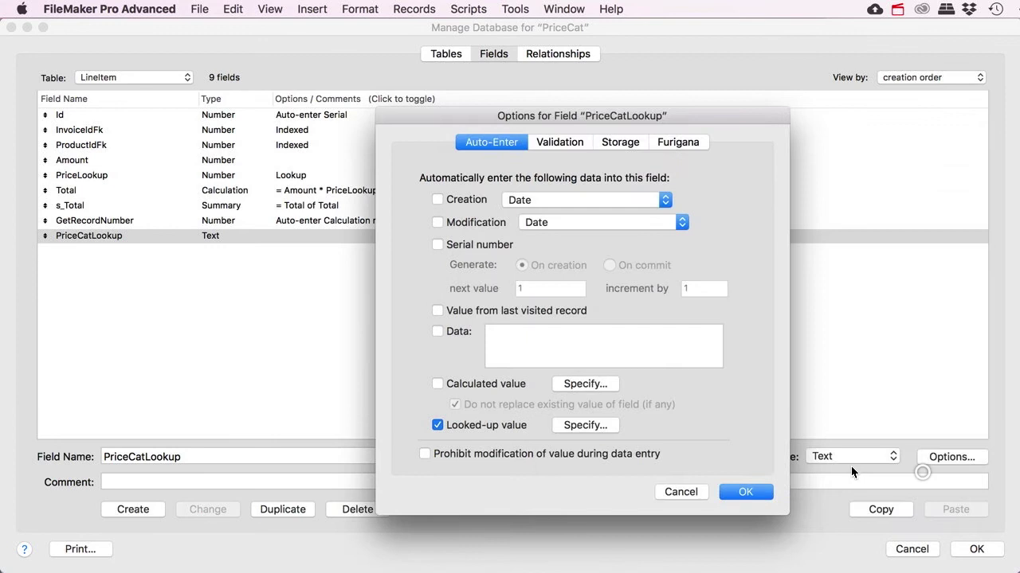
click(736, 491)
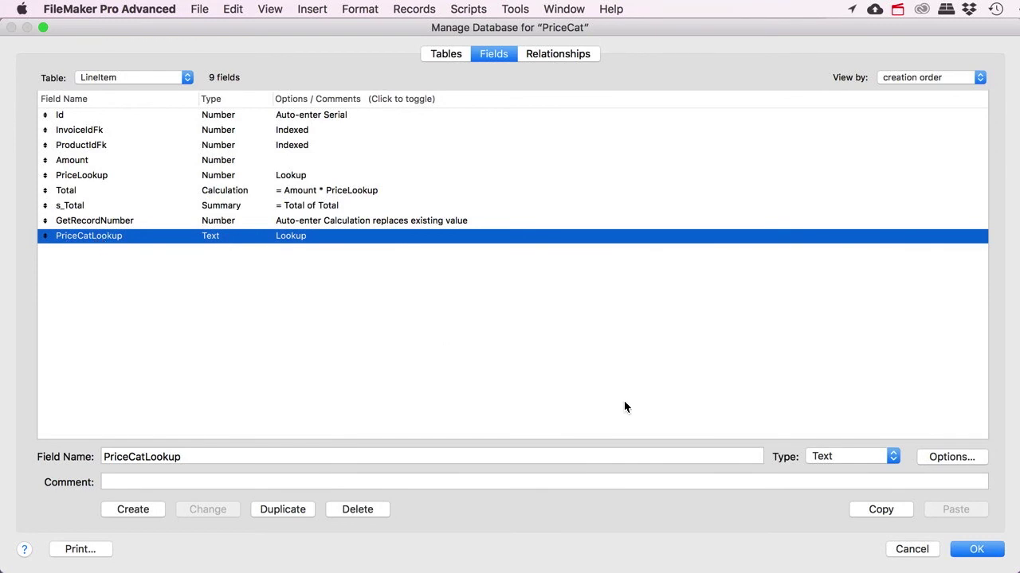
click(975, 556)
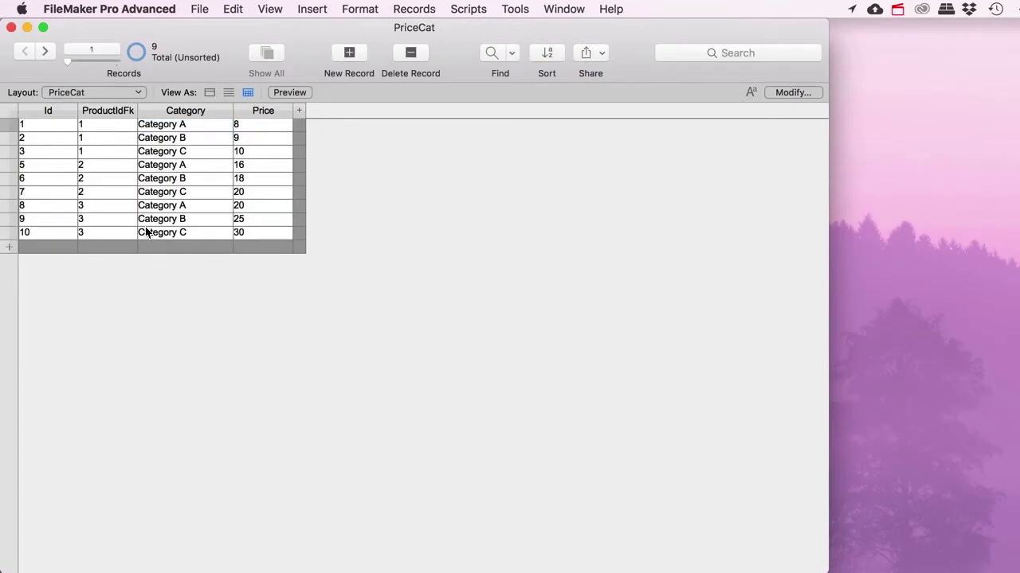
Step: Switch to the LayInvoice layout and open it for editing
click(68, 92)
mouse_move(136, 55)
click(178, 53)
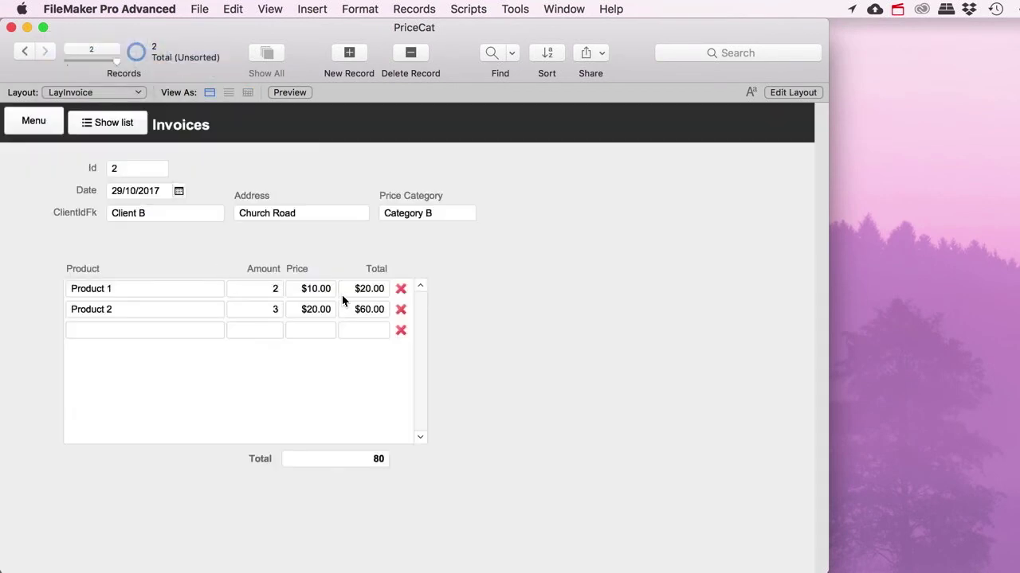
click(800, 93)
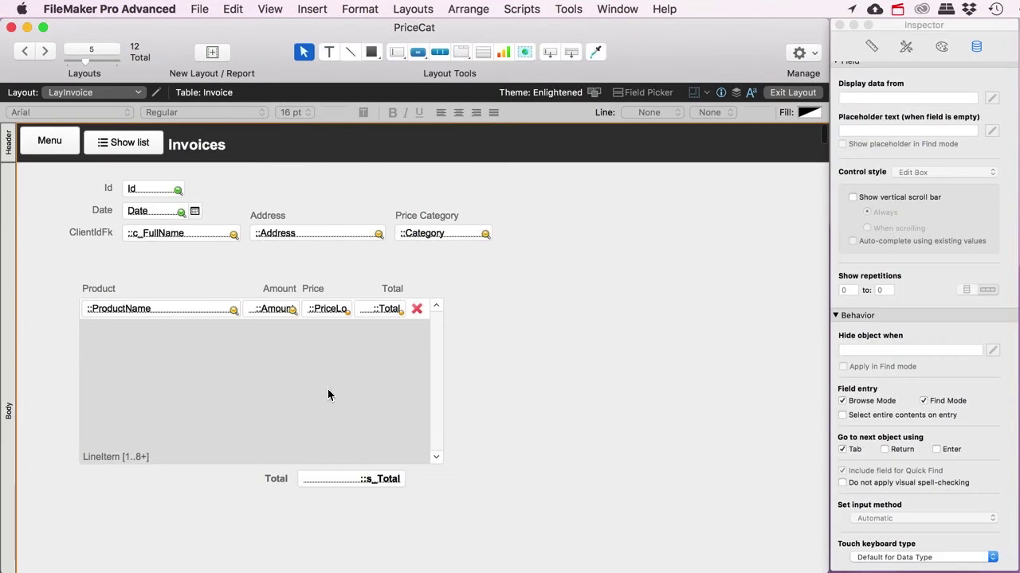
Step: Widen the LineItem portal and place the LineItem PriceCatLookup field in its first row without a label
click(327, 389)
drag(444, 308, 533, 307)
drag(550, 55, 435, 303)
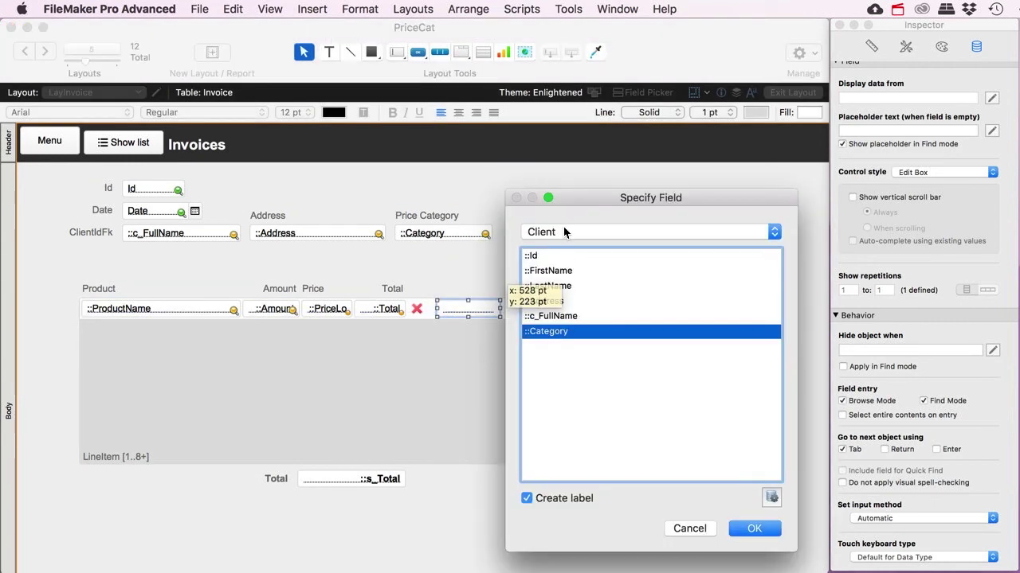
click(562, 233)
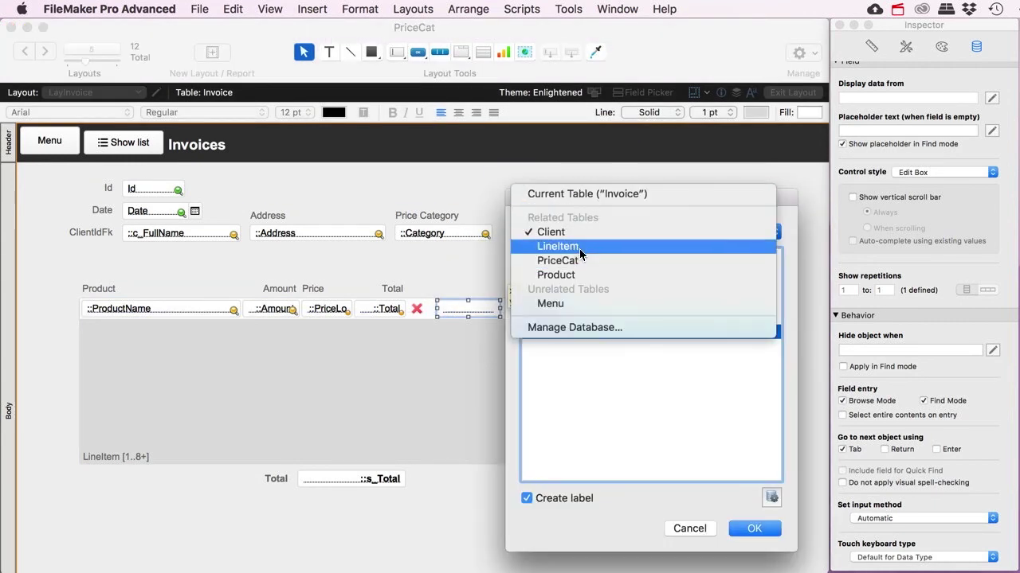
click(575, 246)
click(582, 376)
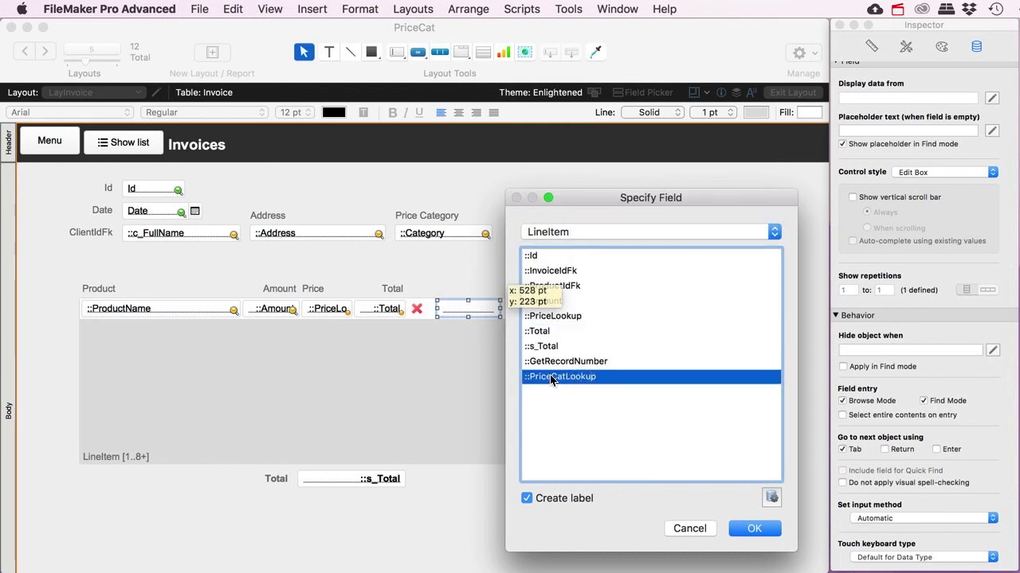
click(526, 498)
click(753, 529)
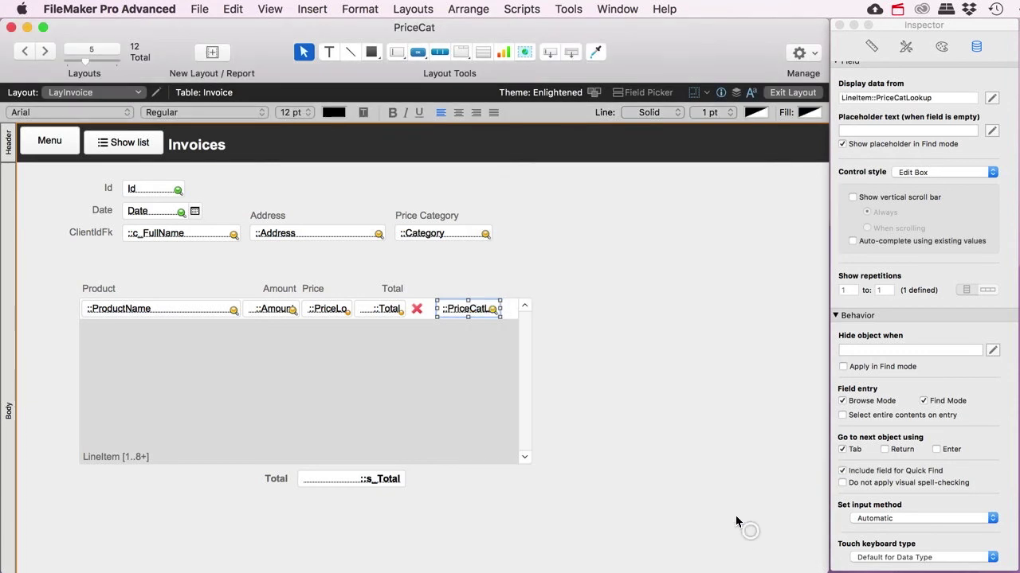
Step: Copy the Total column heading above the new portal field and change its text to Price Cat Lookup
drag(396, 295, 450, 291)
double_click(449, 289)
text(Price)
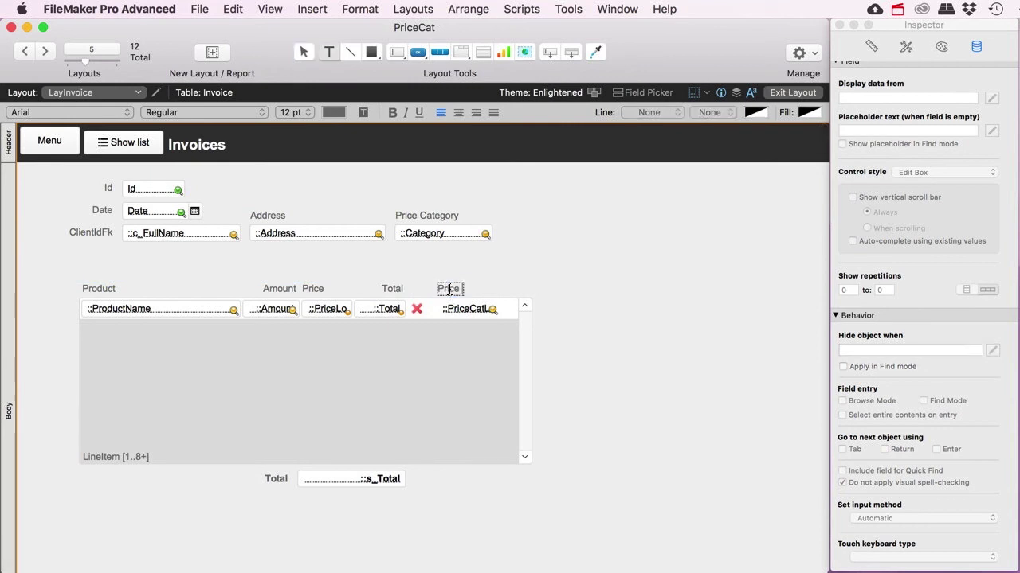
text( Cat Lookup)
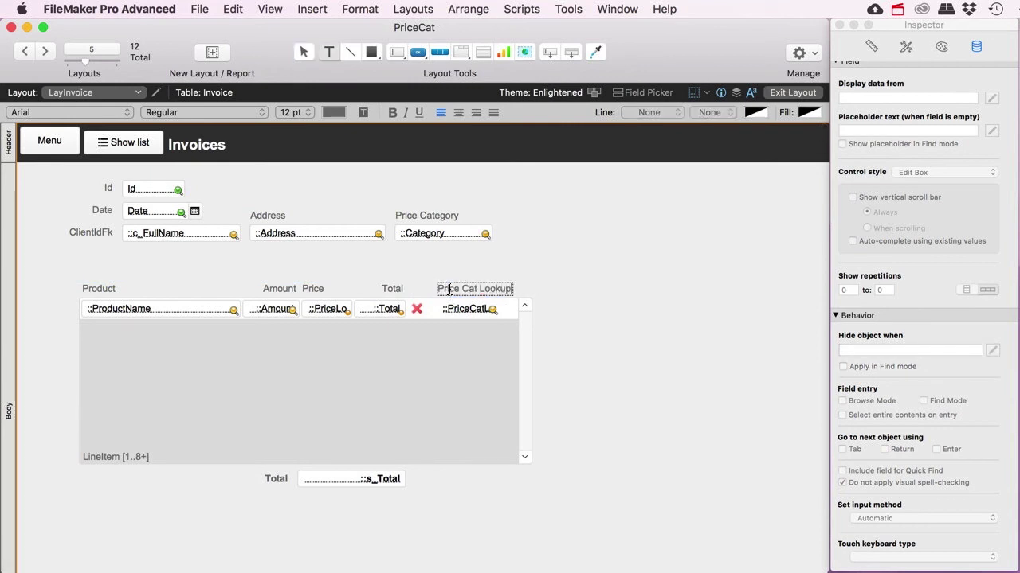
Step: Widen the PriceCatLookup field to match its heading, pick an object style for it, and leave layout editing
click(466, 310)
drag(501, 309, 510, 308)
click(906, 46)
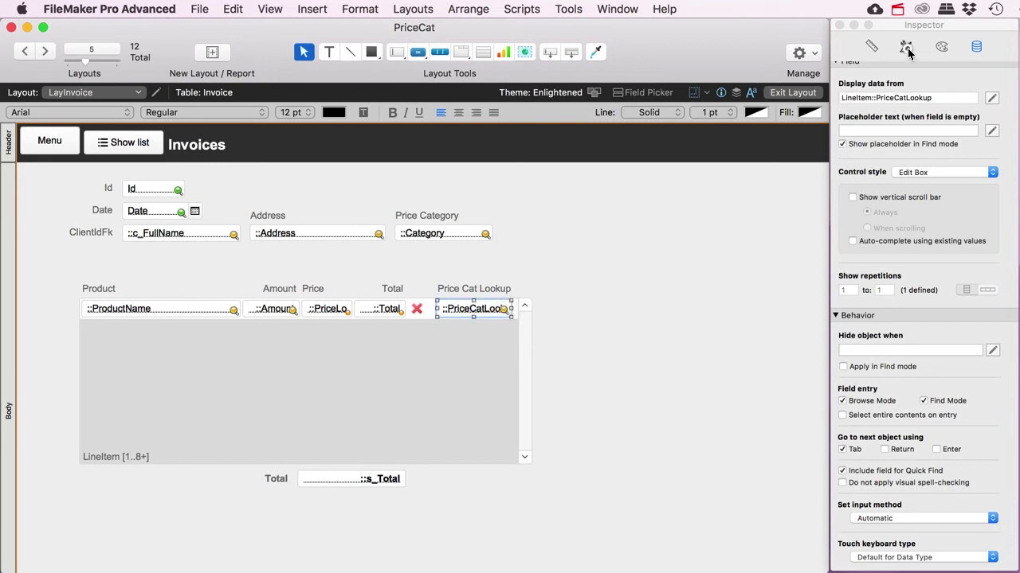
click(911, 129)
click(793, 93)
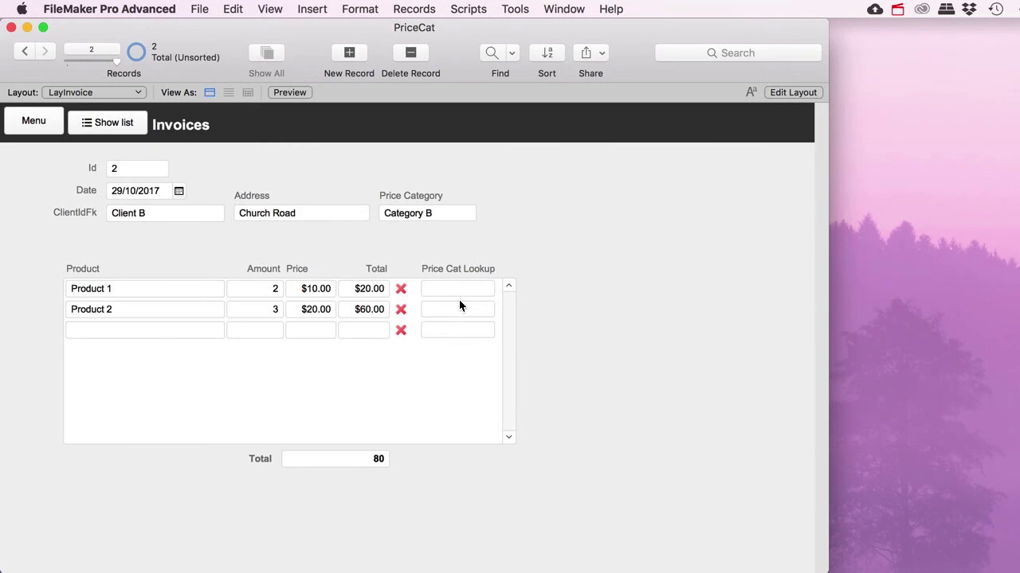
Step: Add a Product 1 line to Client B's invoice and a Product 3 line with amount 1 to Client A's invoice
click(96, 336)
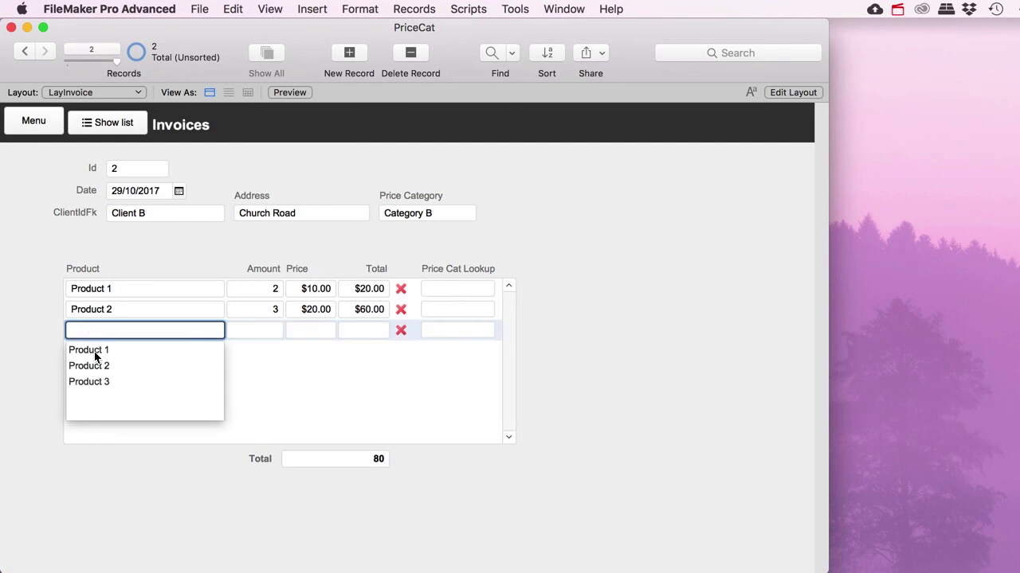
click(95, 352)
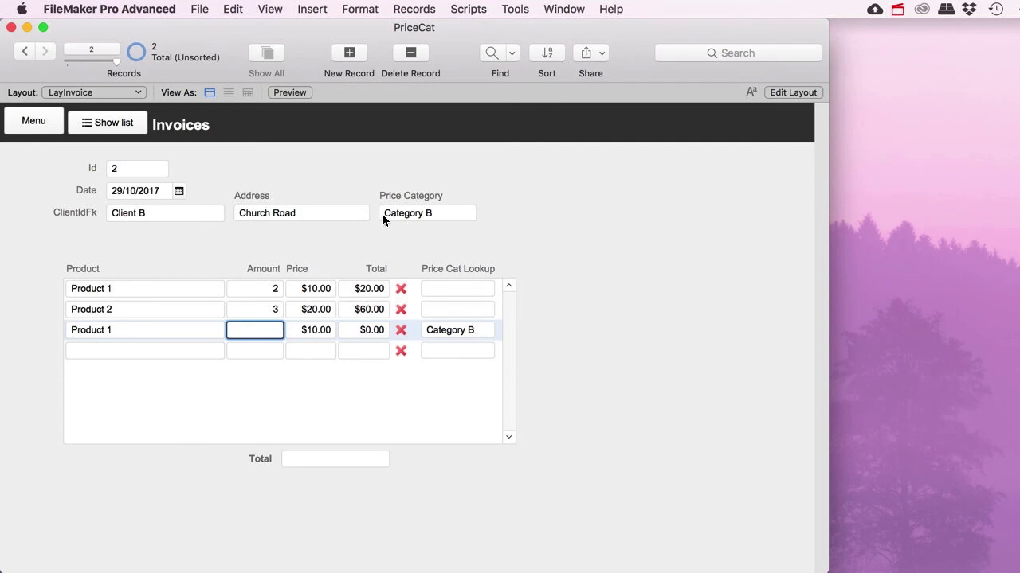
click(22, 49)
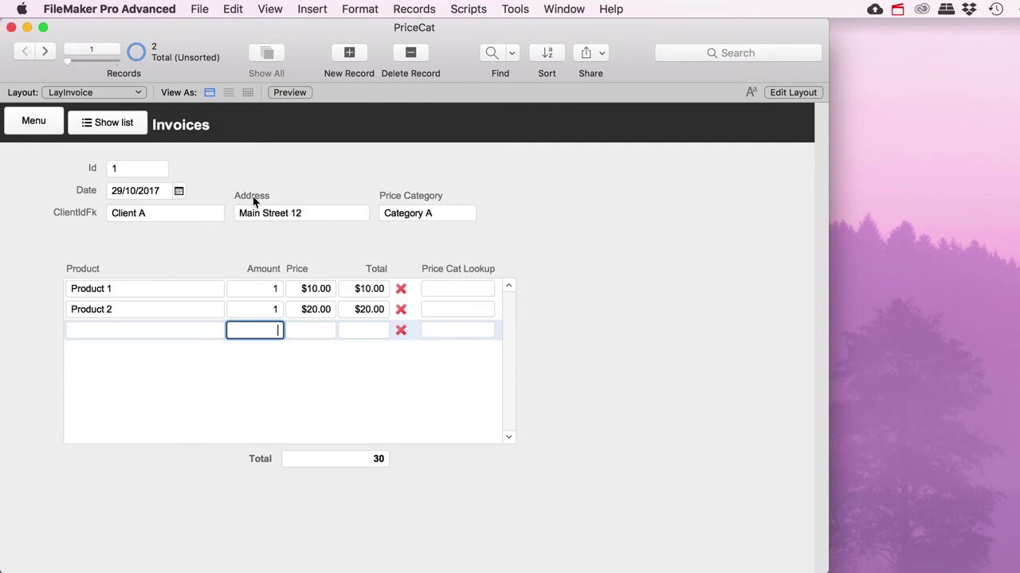
click(103, 339)
click(103, 381)
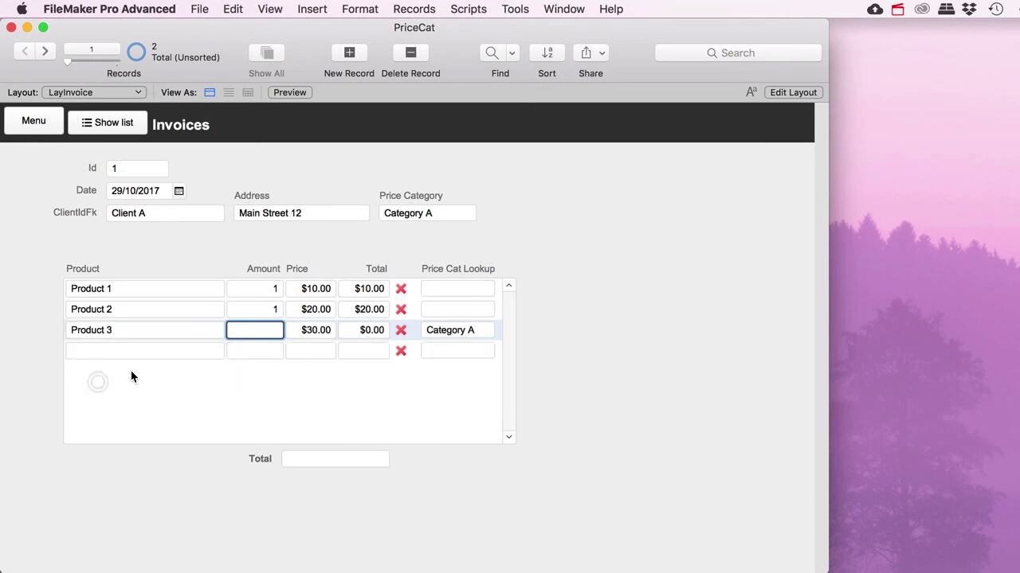
click(551, 328)
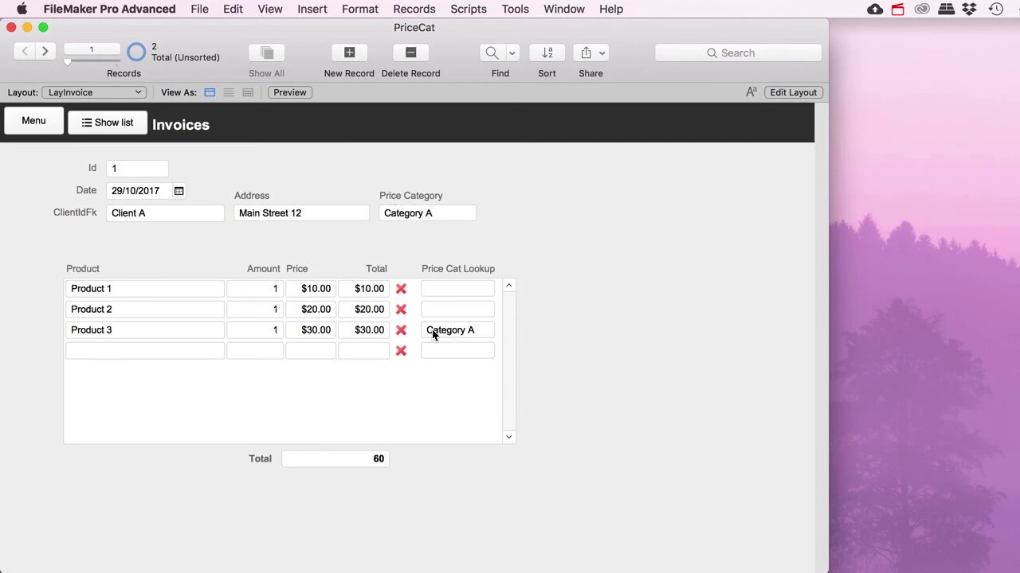
Step: Open the database's relationships graph and examine LineItem's ProductIdFk and PriceCatLookup fields against the PriceCat table
click(199, 9)
mouse_move(347, 154)
click(390, 156)
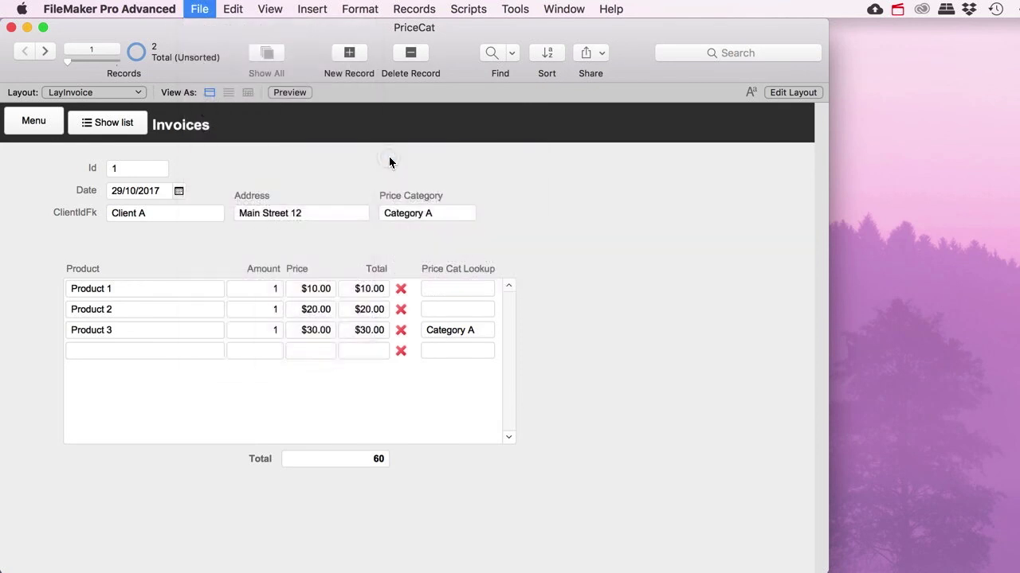
click(546, 53)
click(435, 128)
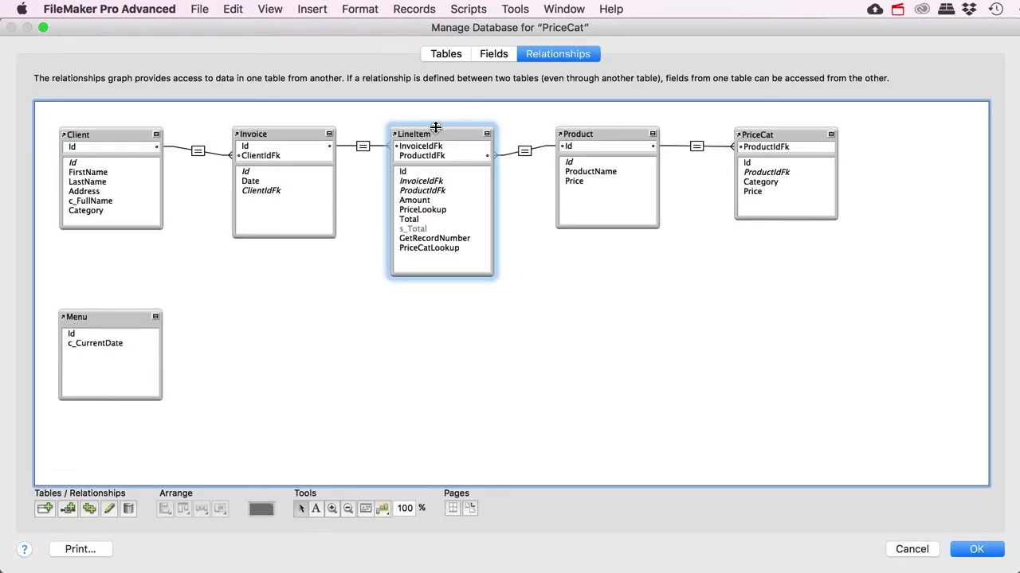
click(430, 191)
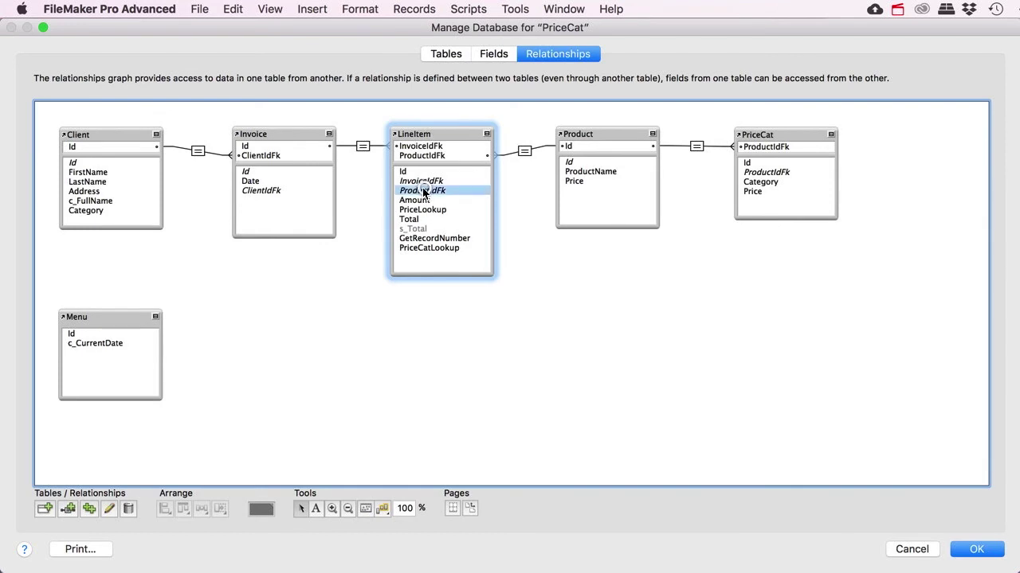
click(429, 249)
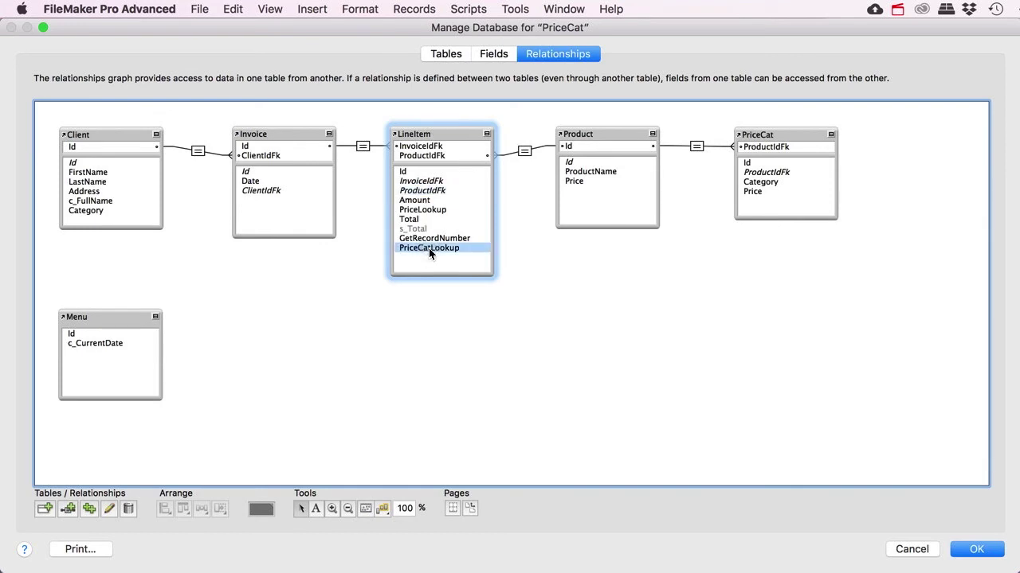
drag(776, 134, 778, 136)
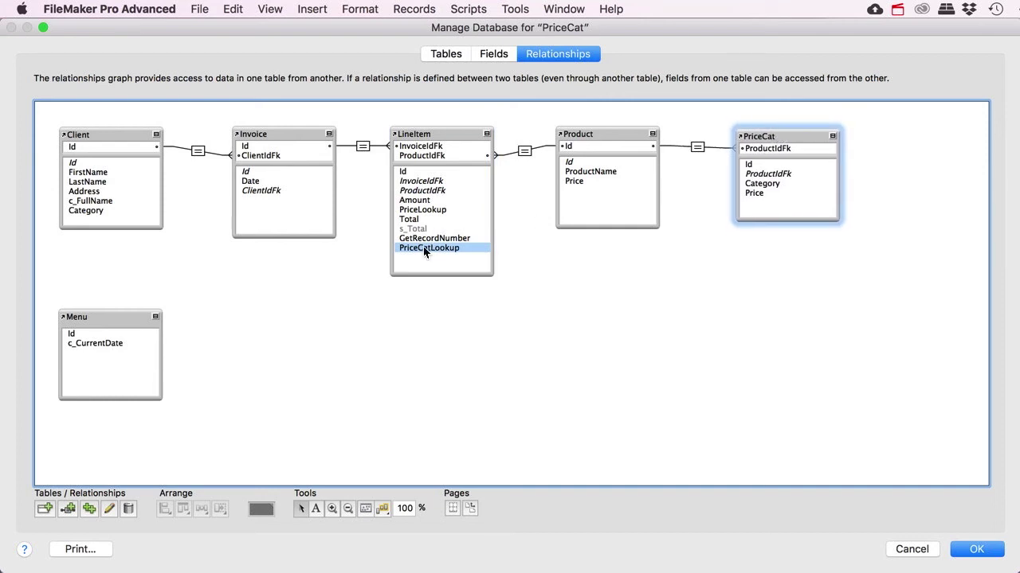
mouse_move(775, 137)
mouse_down()
mouse_move(787, 136)
mouse_move(778, 139)
mouse_up()
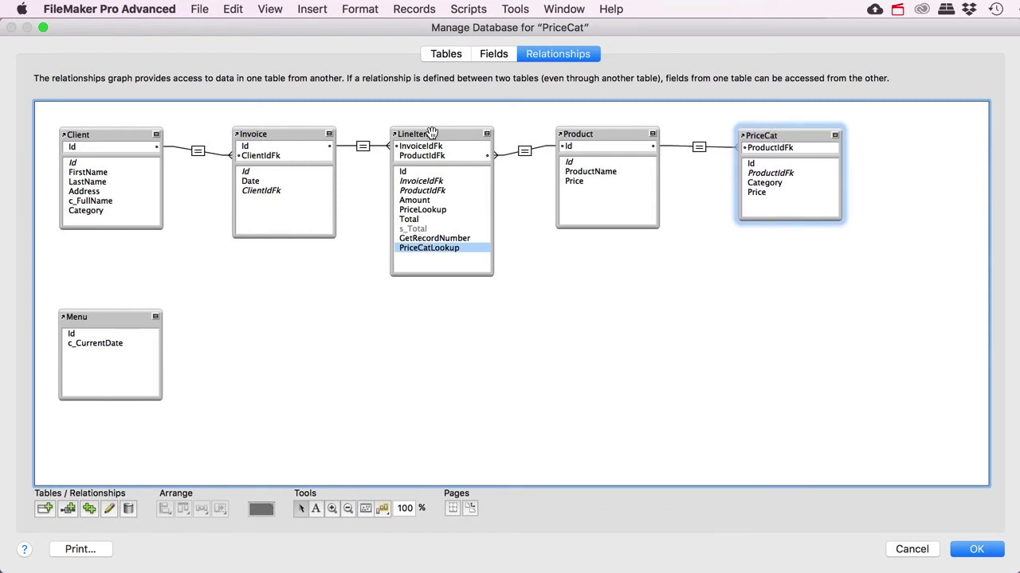
drag(432, 133, 431, 135)
Step: Duplicate the PriceCat table occurrence in the relationships graph
click(778, 133)
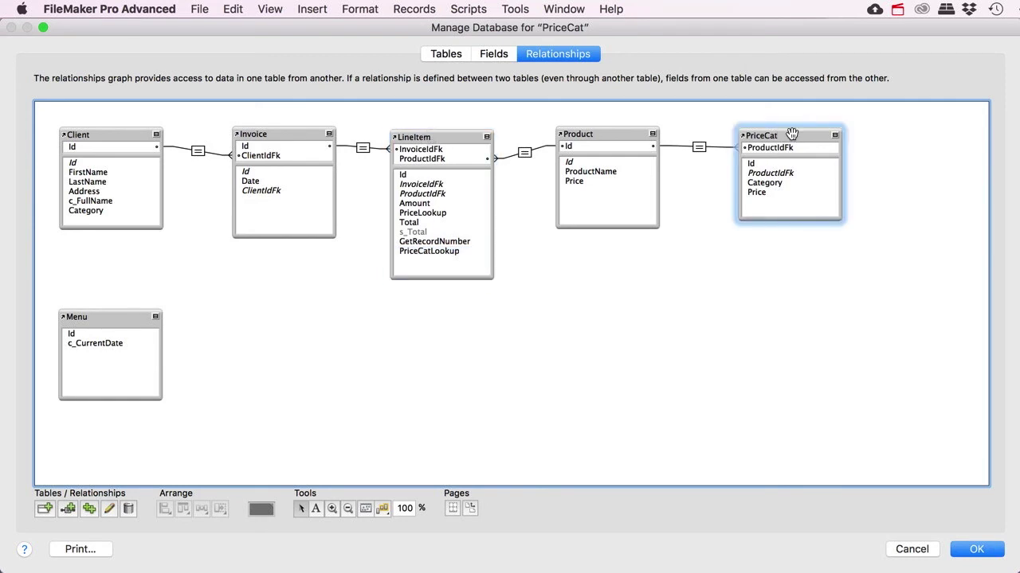
drag(791, 135, 792, 134)
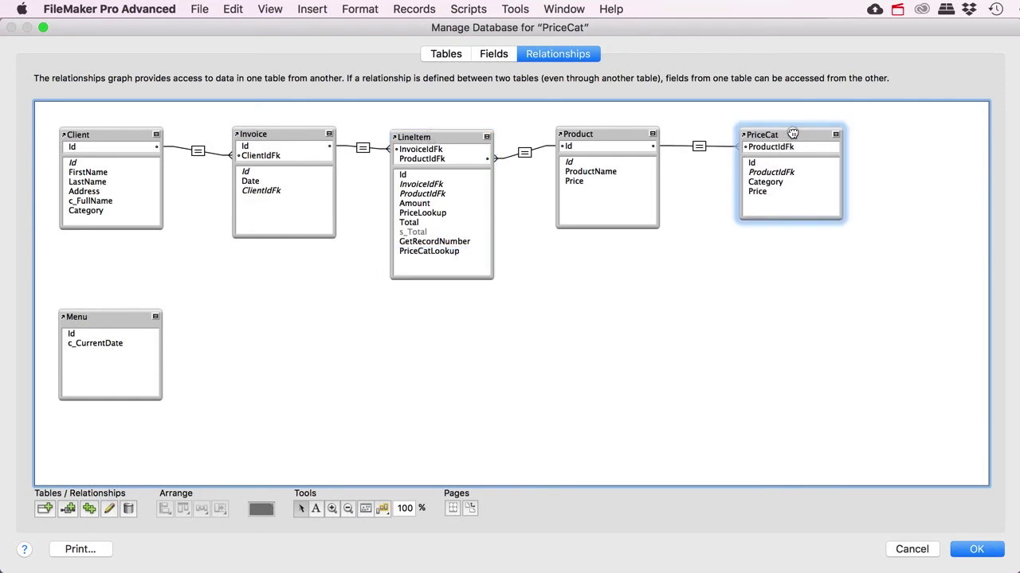
click(90, 513)
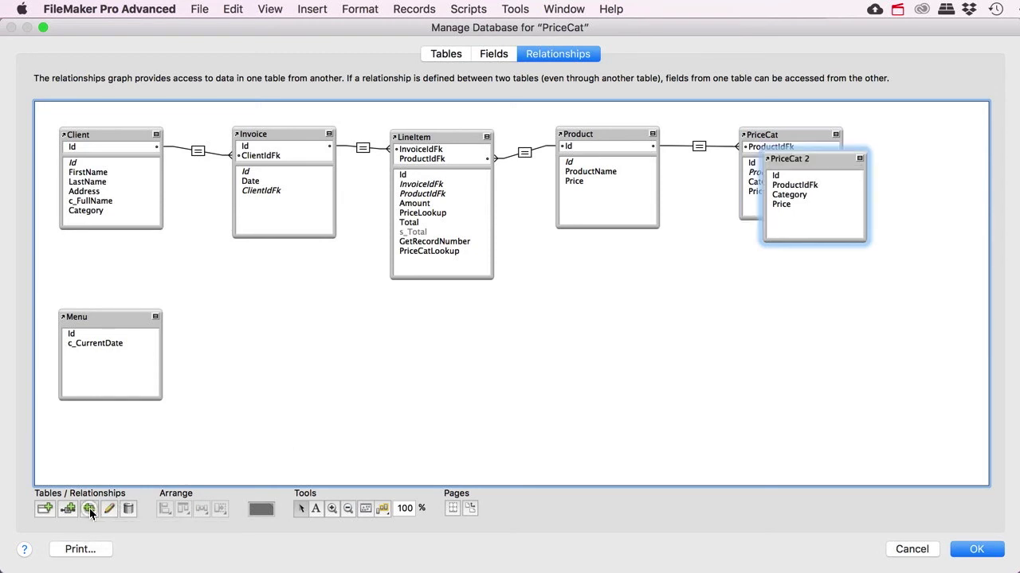
Step: Colour both PriceCat occurrences red and place the duplicate below the Product table
drag(849, 314, 773, 157)
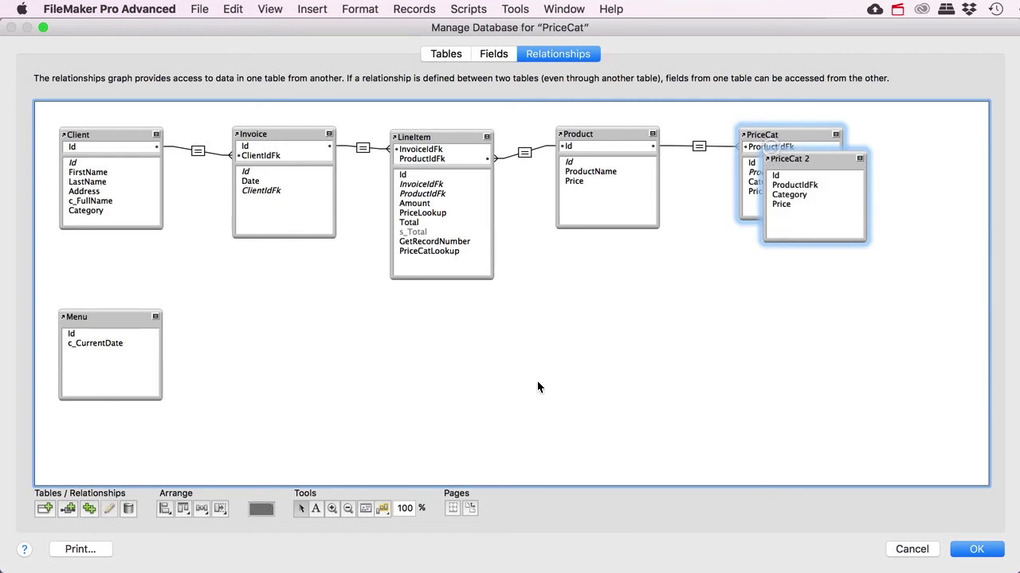
click(261, 510)
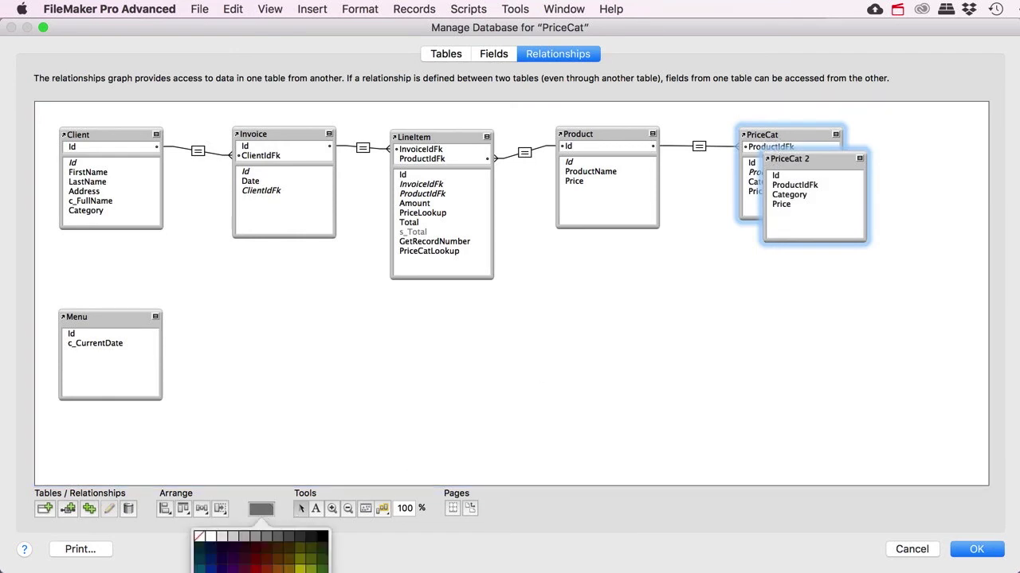
click(255, 568)
click(648, 400)
drag(847, 163, 630, 284)
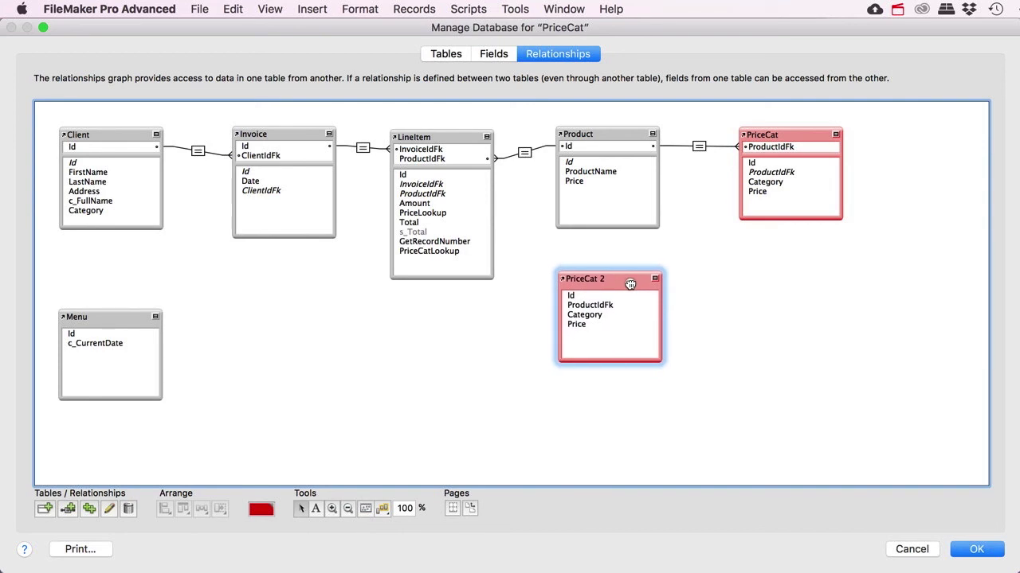
Step: Check the source table of both PriceCat occurrences and their listing among the defined tables
mouse_move(744, 136)
mouse_move(562, 279)
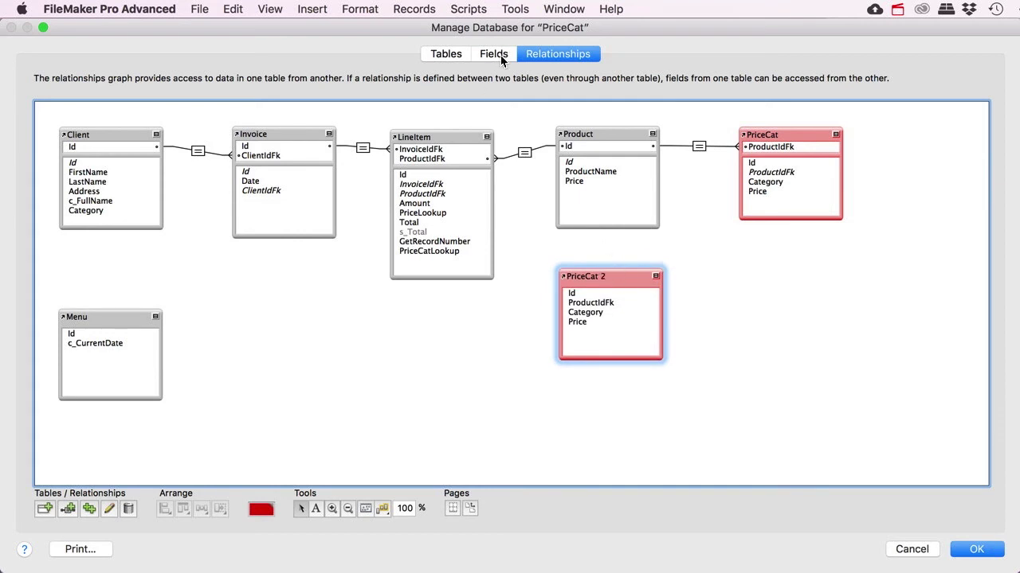
click(447, 55)
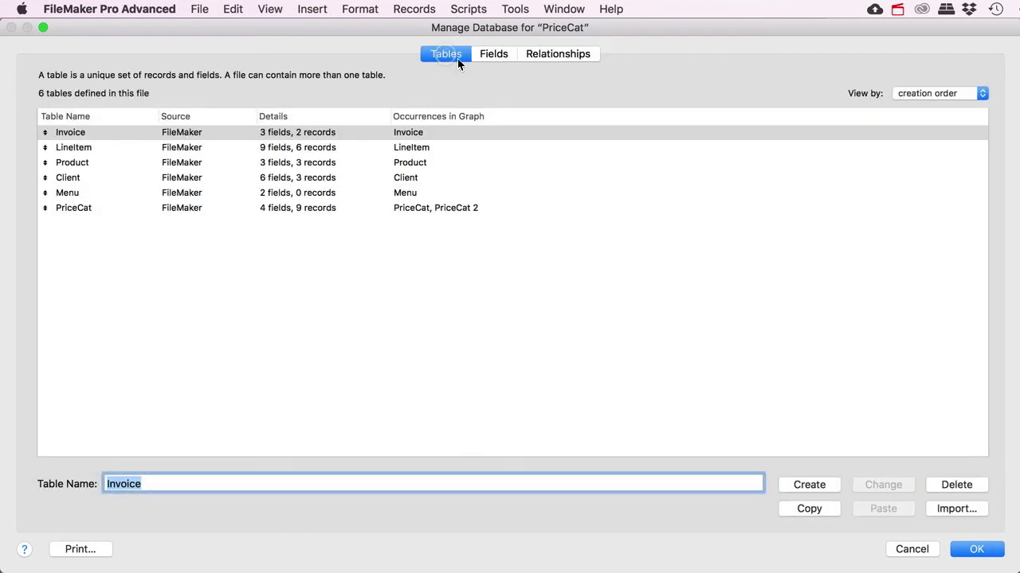
click(71, 208)
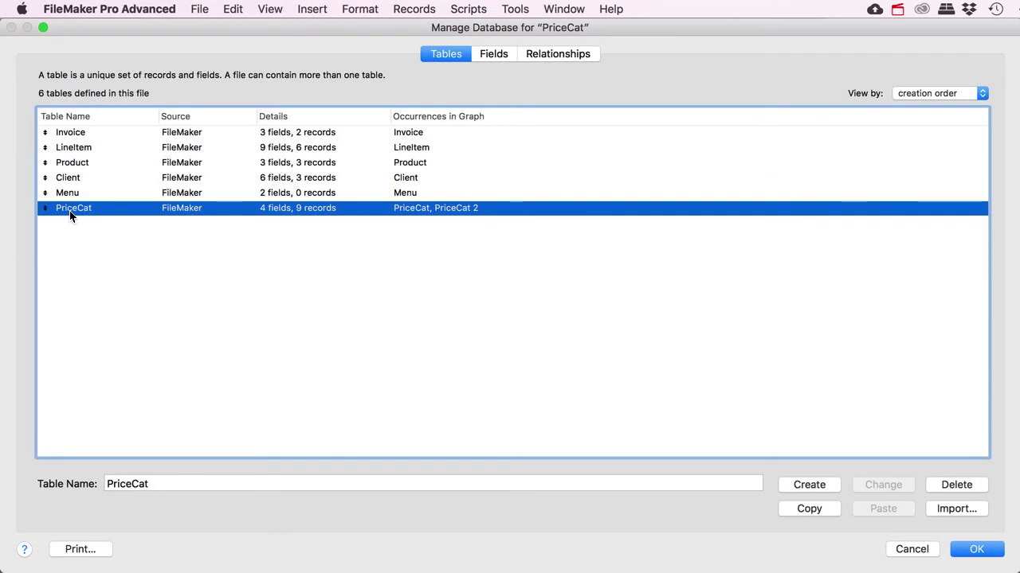
click(544, 53)
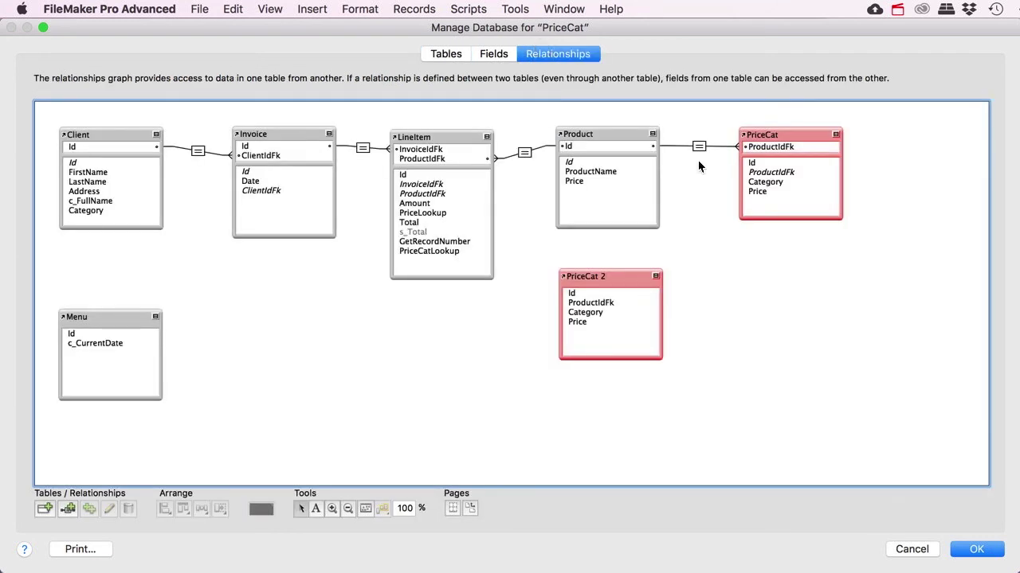
Step: Relate LineItem to PriceCat 2 by matching ProductIdFk to ProductIdFk and PriceCatLookup to Category
drag(783, 132, 779, 143)
drag(596, 281, 601, 275)
drag(413, 135, 413, 137)
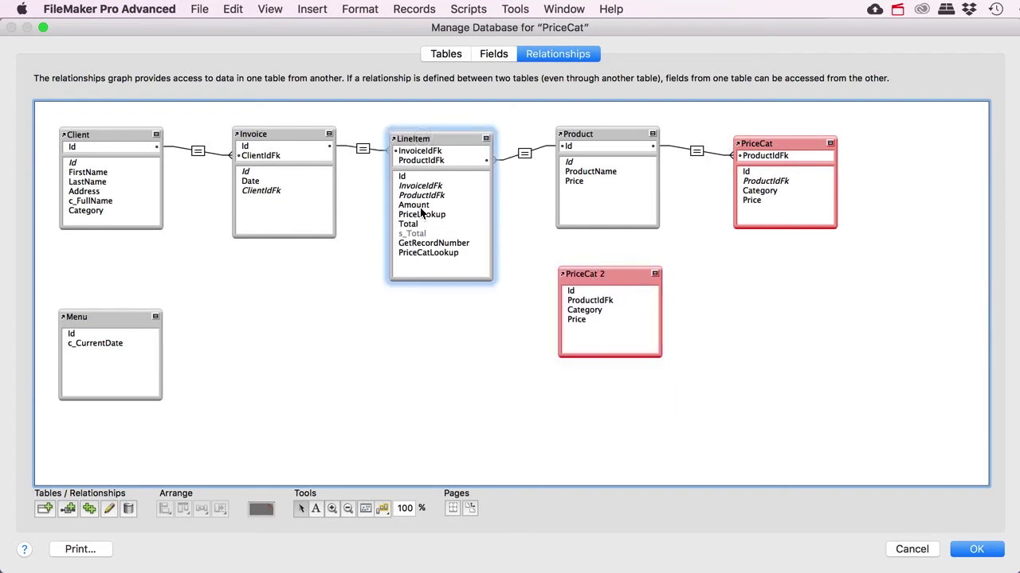
drag(422, 199, 575, 304)
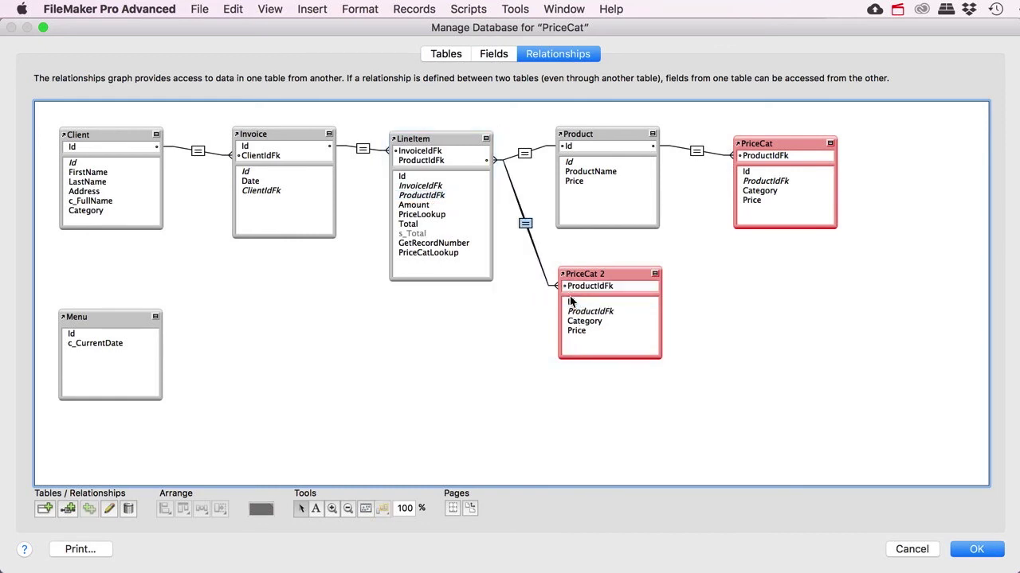
mouse_move(414, 257)
mouse_down()
mouse_move(528, 278)
mouse_move(534, 321)
mouse_move(568, 323)
mouse_up()
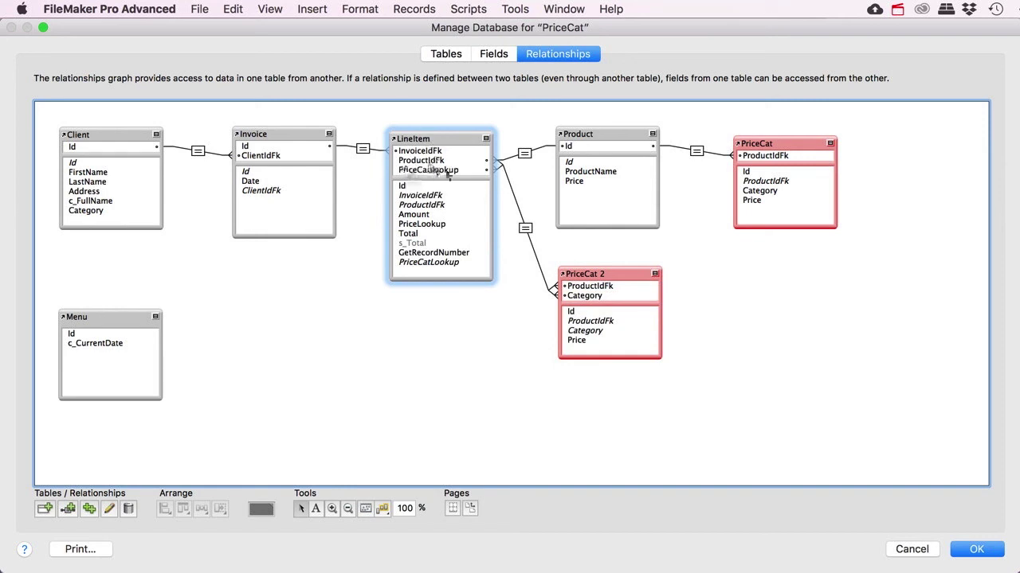
Step: Rename the PriceCat 2 table occurrence as PriceCat_LineItem_Lookup, widen its box in the relationships graph, and save the database changes
drag(612, 279, 616, 277)
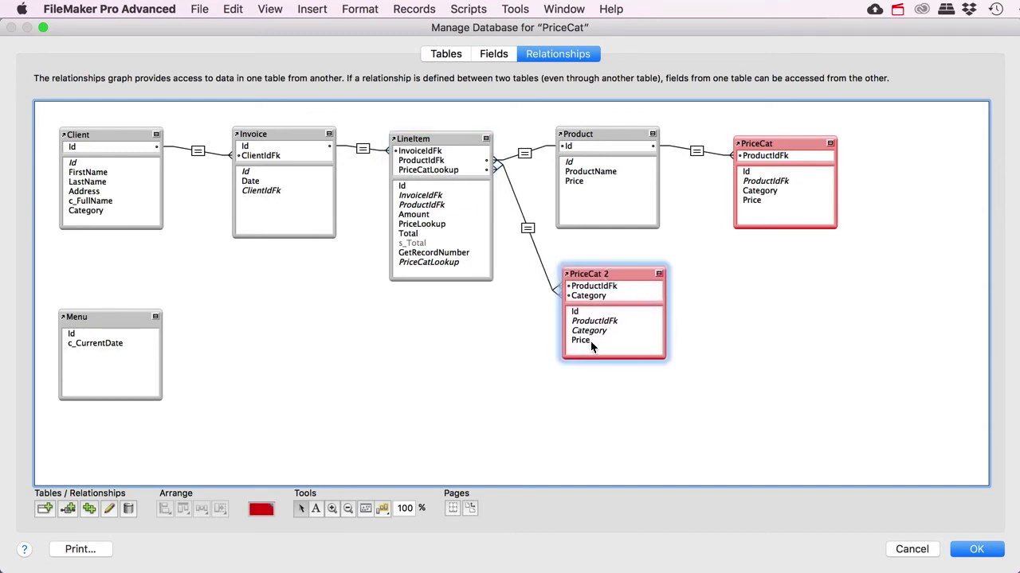
double_click(586, 274)
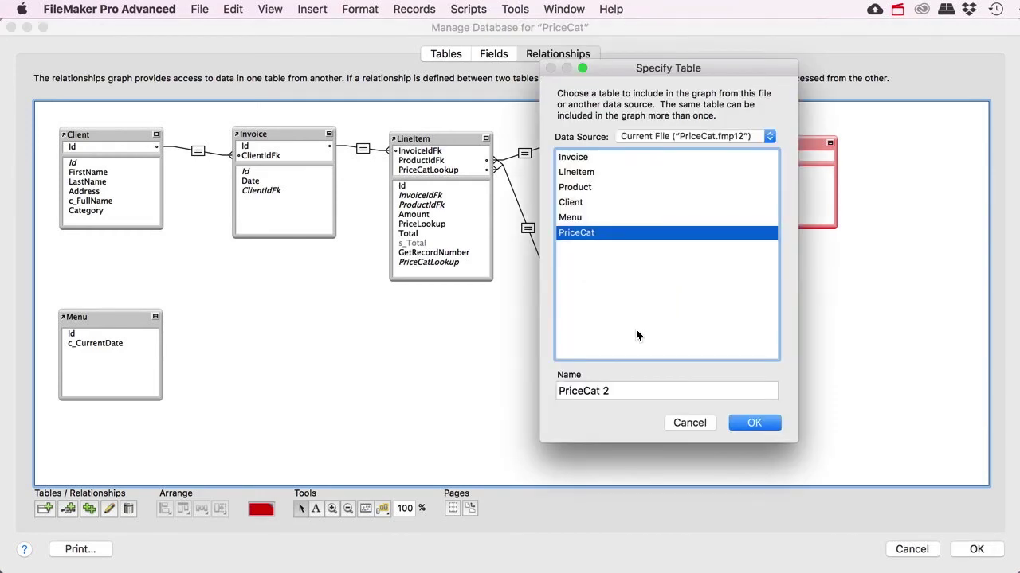
click(637, 391)
key(BackSpace)
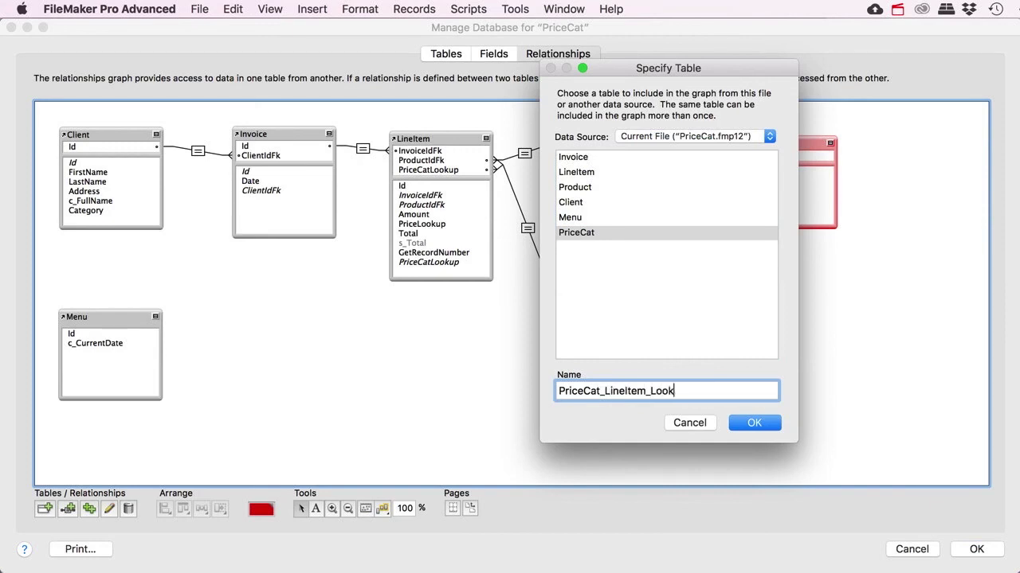
key(Return)
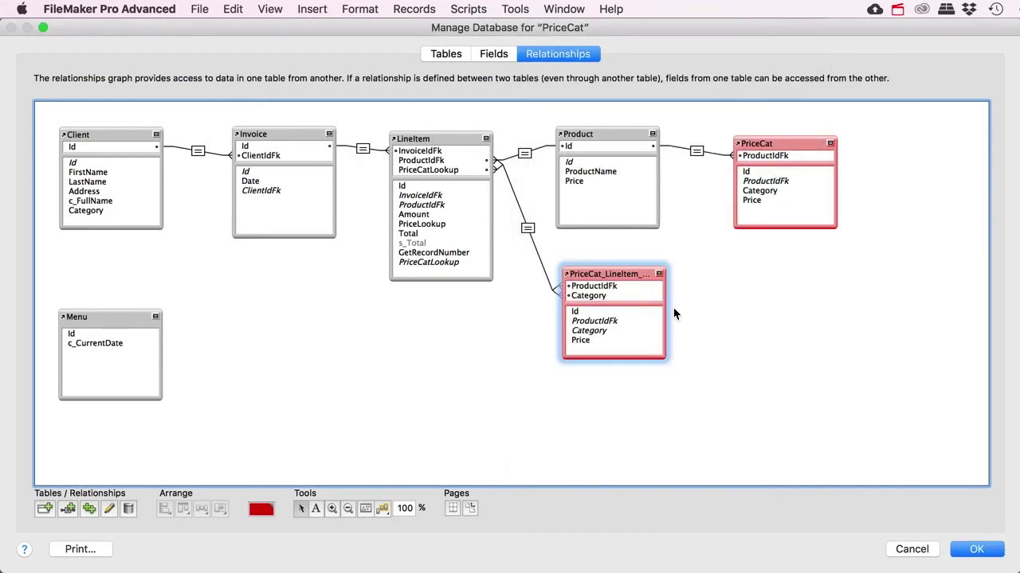
drag(666, 313, 686, 313)
click(977, 549)
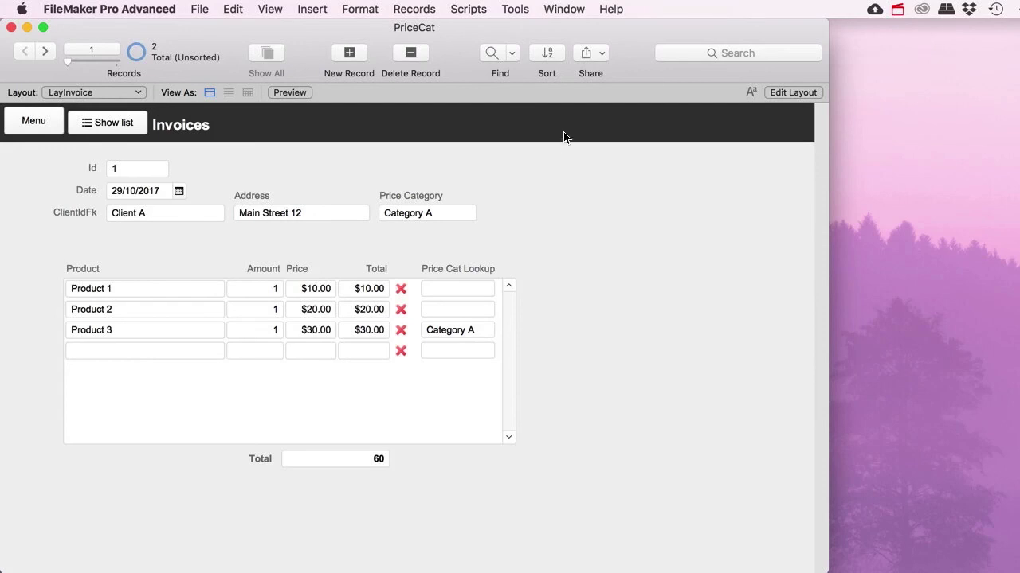
Step: Widen the LineItem portal on the LayInvoice layout to make room for another column after Price Cat Lookup
click(806, 93)
click(472, 404)
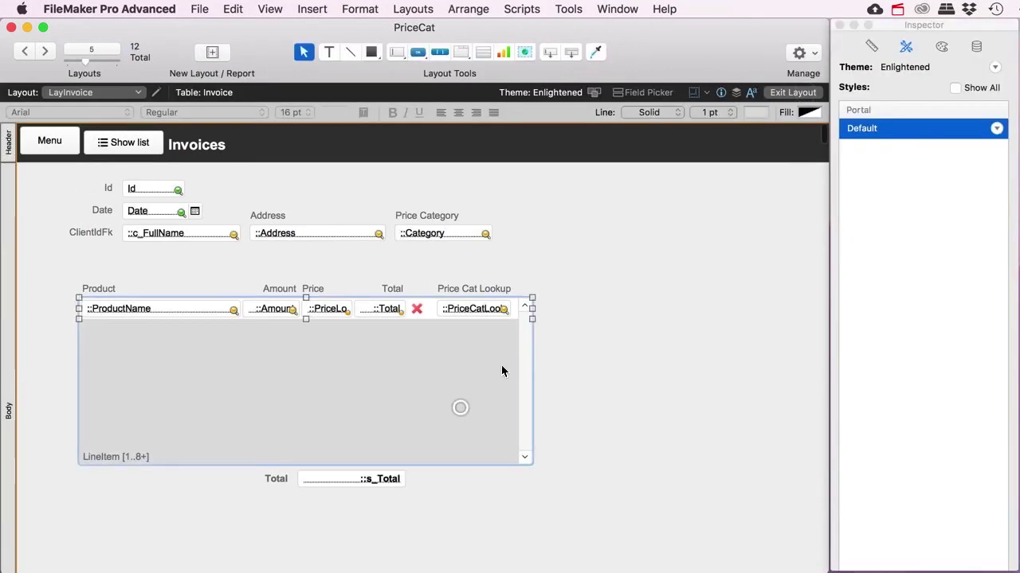
drag(532, 309, 634, 310)
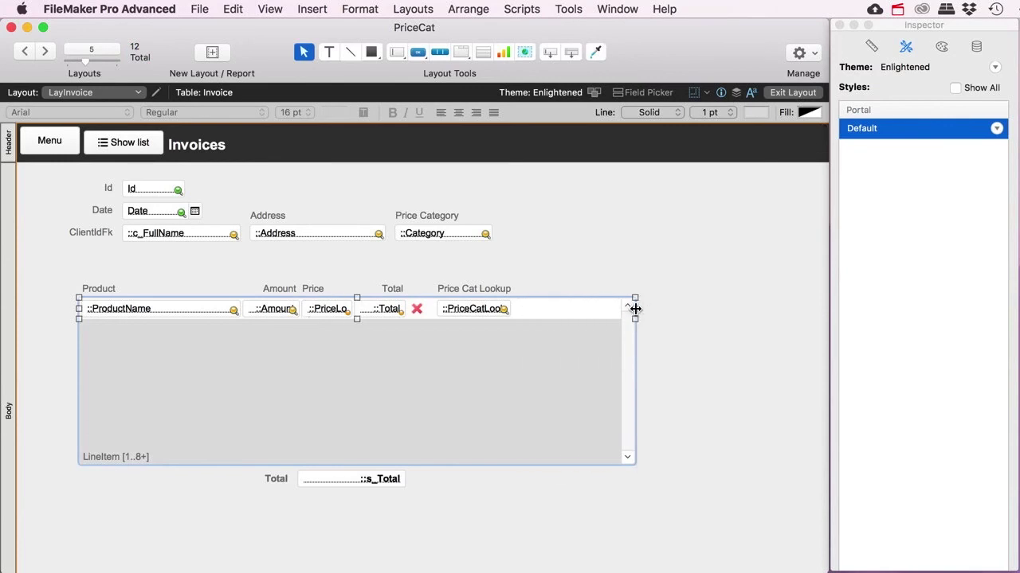
Step: Place the Price field from PriceCat_LineItem_Lookup without a label in the portal row, beside Price Cat Lookup, using the Default style
drag(550, 52, 546, 305)
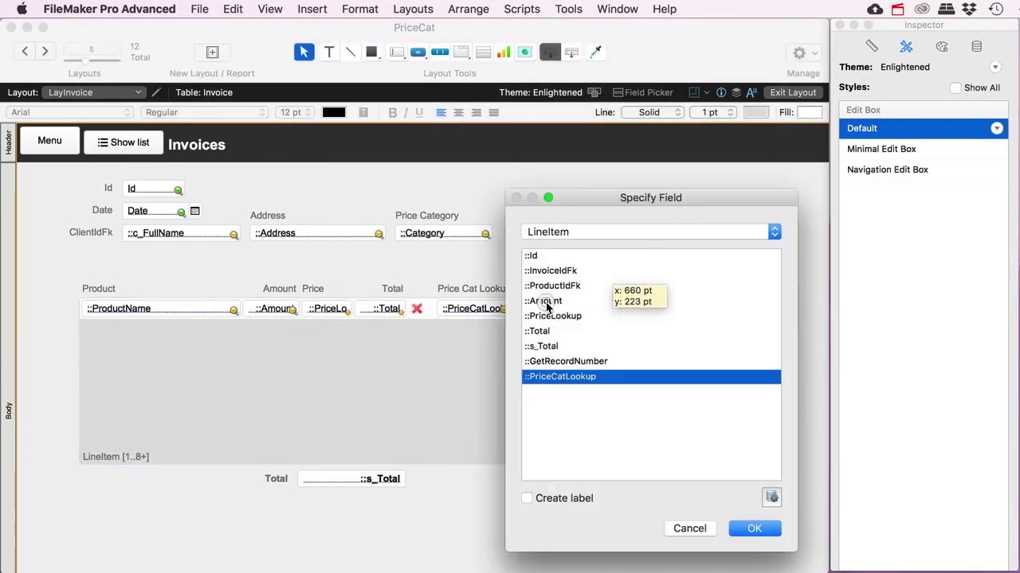
click(598, 230)
click(605, 260)
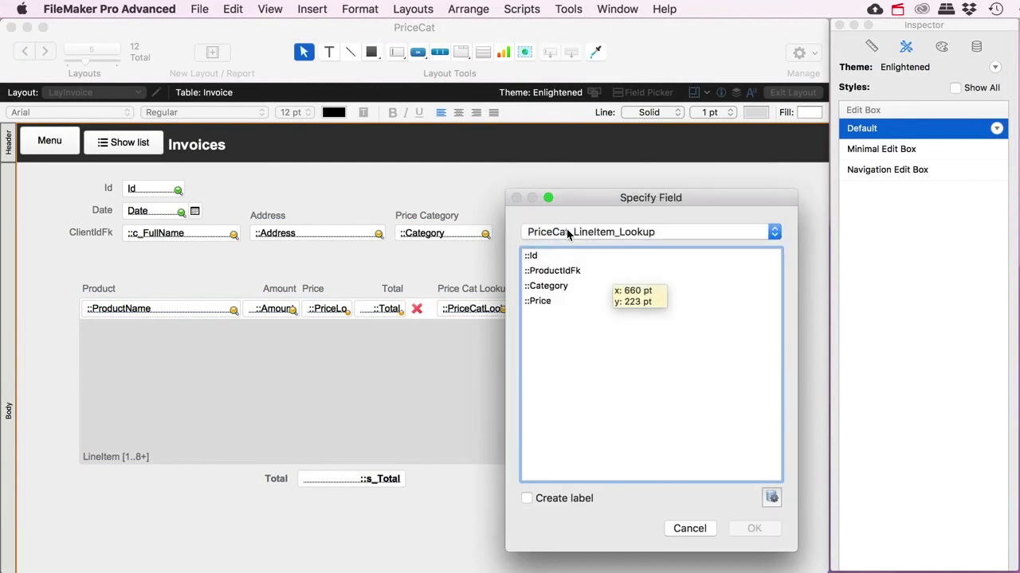
click(557, 302)
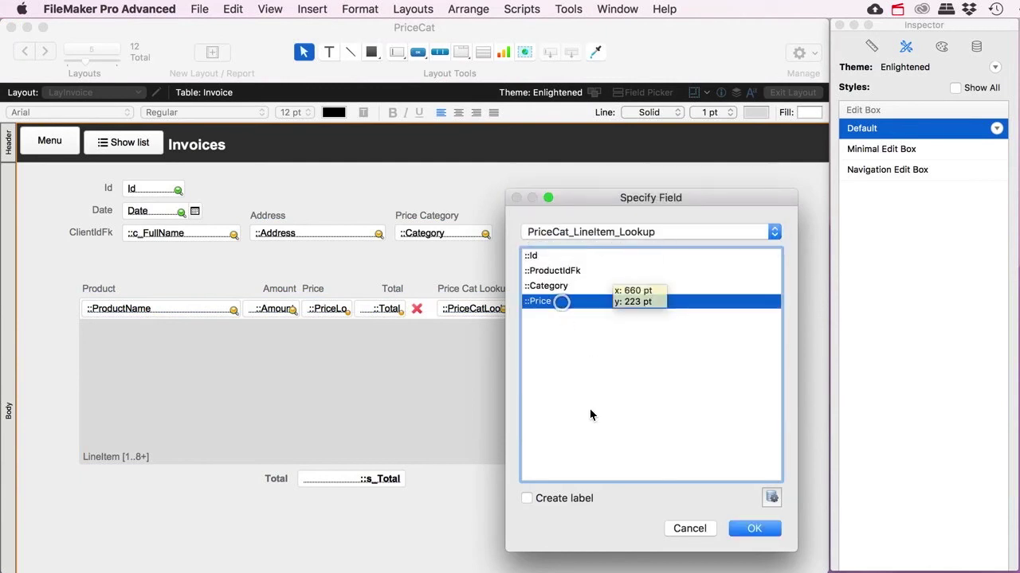
click(753, 537)
click(882, 130)
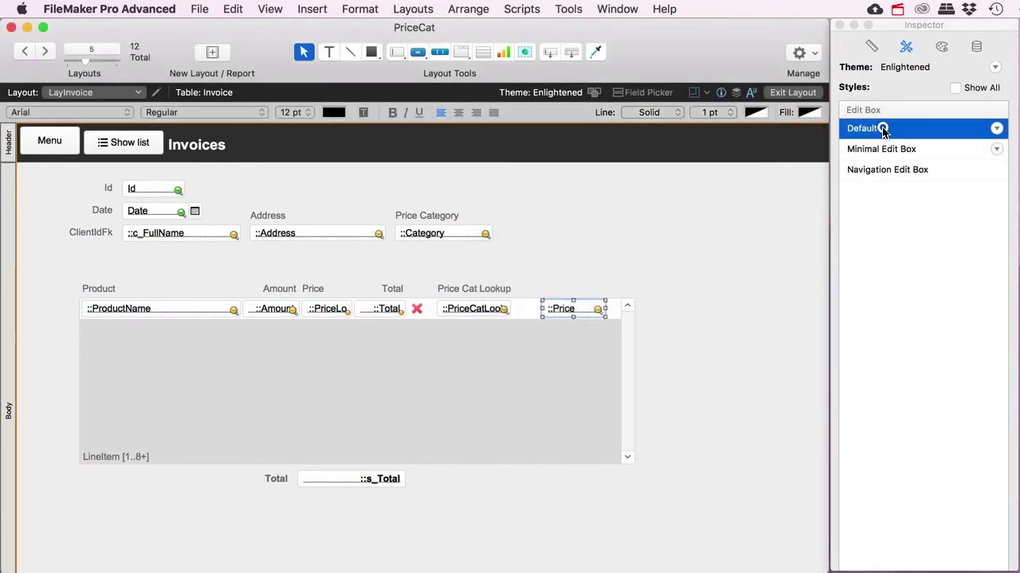
Step: Test the related price by changing the invoice's Product 3 line to Category B in Price Cat Lookup
click(808, 94)
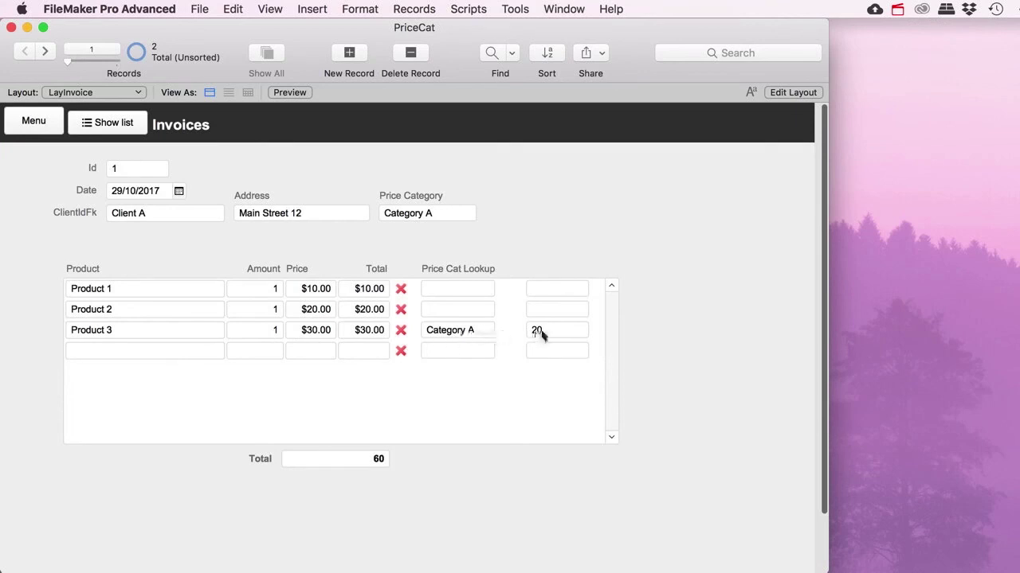
click(480, 330)
key(BackSpace)
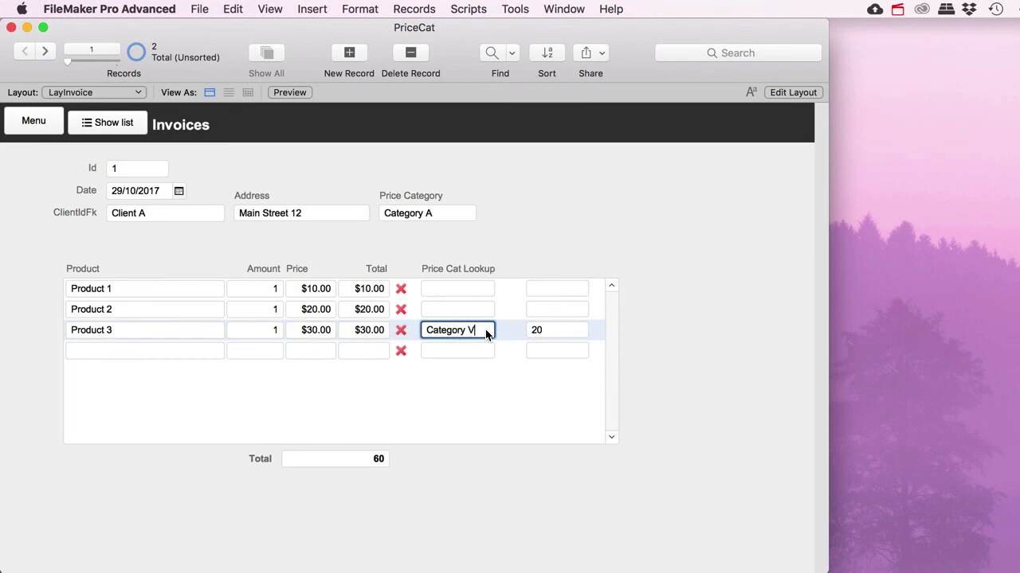
click(557, 223)
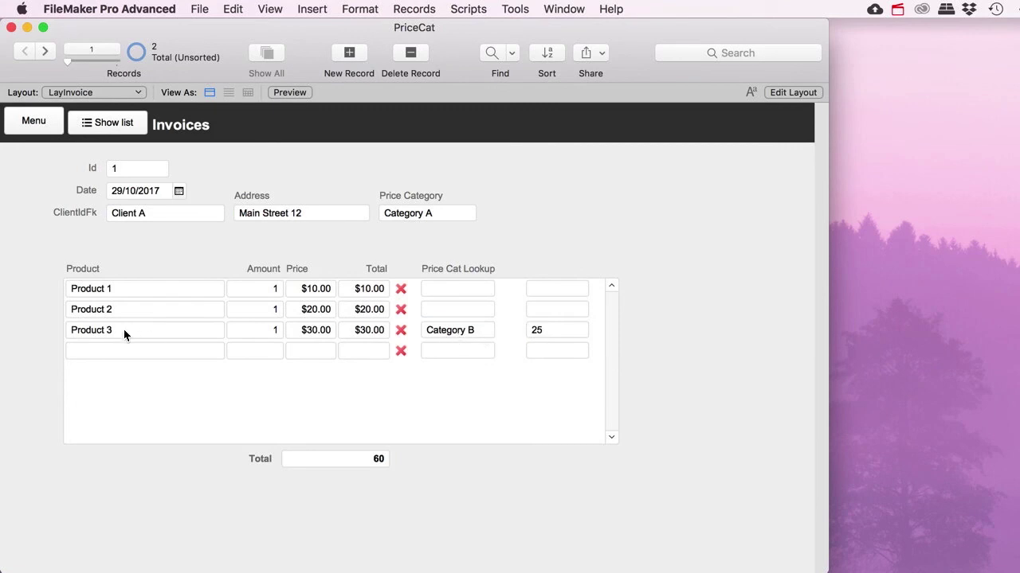
Step: Delete the PriceCat_LineItem_Lookup Price field from the invoice layout's portal row
click(816, 93)
click(556, 313)
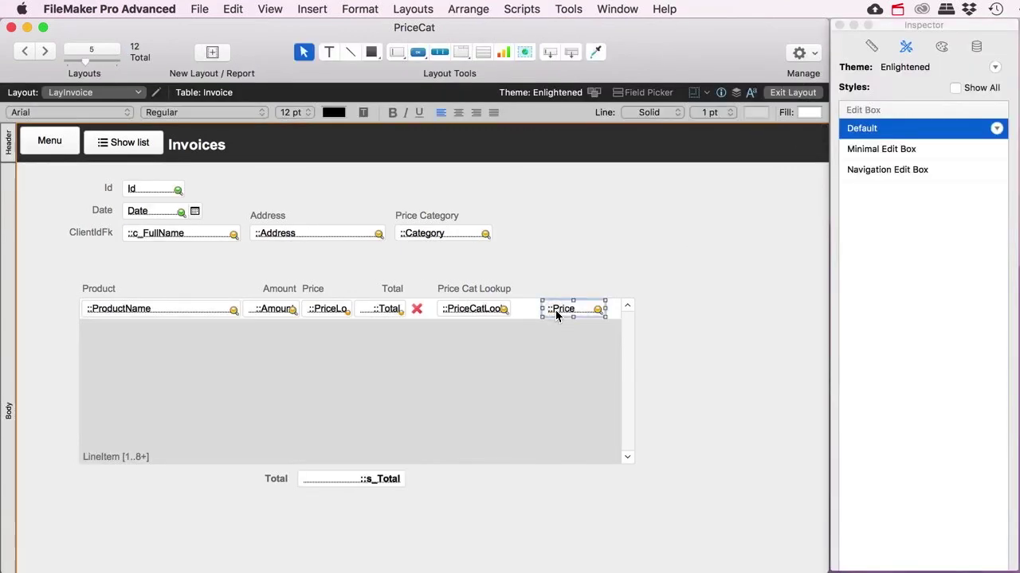
key(BackSpace)
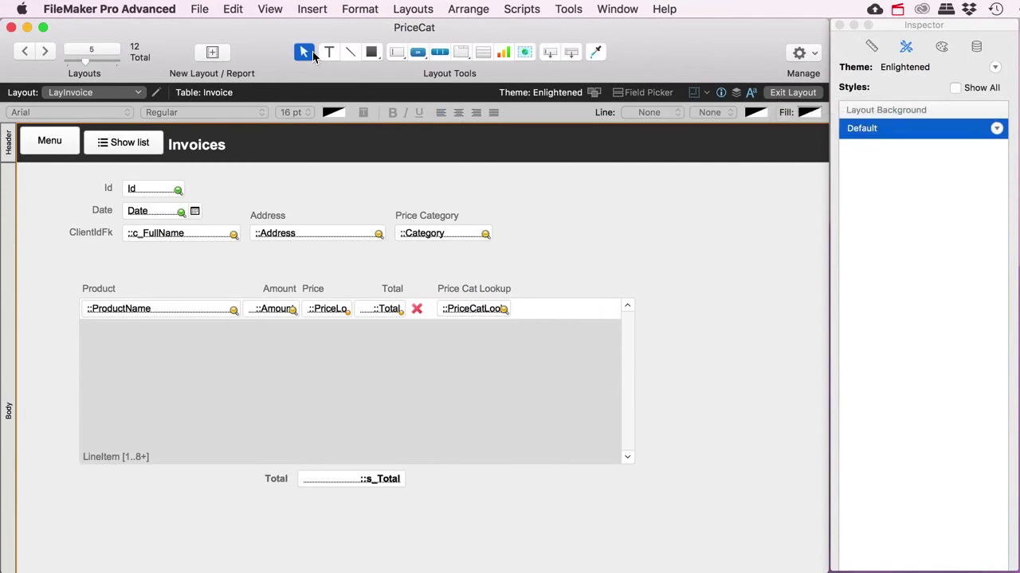
Step: Set the LineItem table's PriceLookup field to look up Price from PriceCat_LineItem_Lookup, and save the database changes
click(204, 12)
mouse_move(239, 153)
click(410, 154)
click(493, 54)
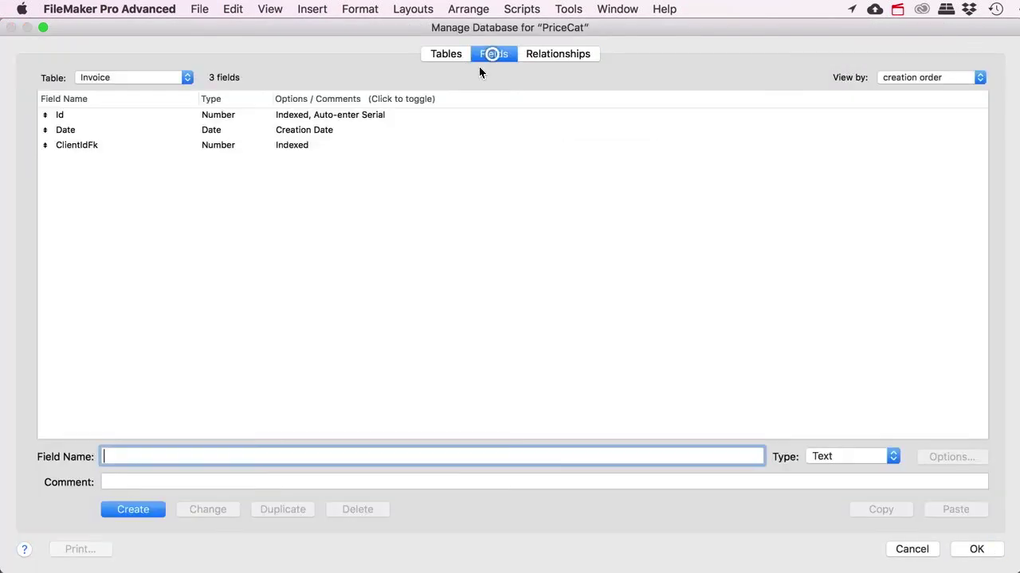
click(165, 80)
click(160, 90)
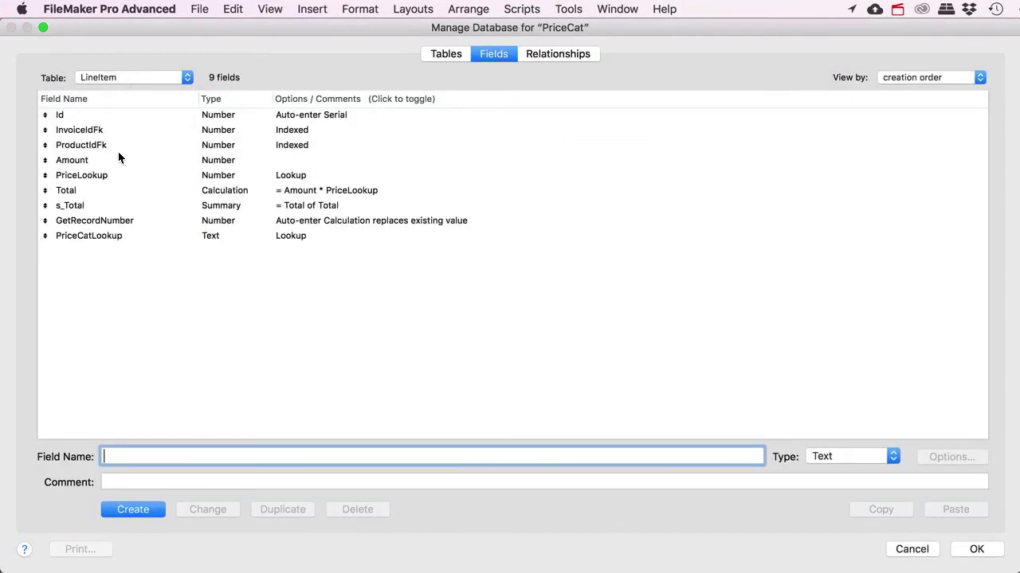
click(96, 174)
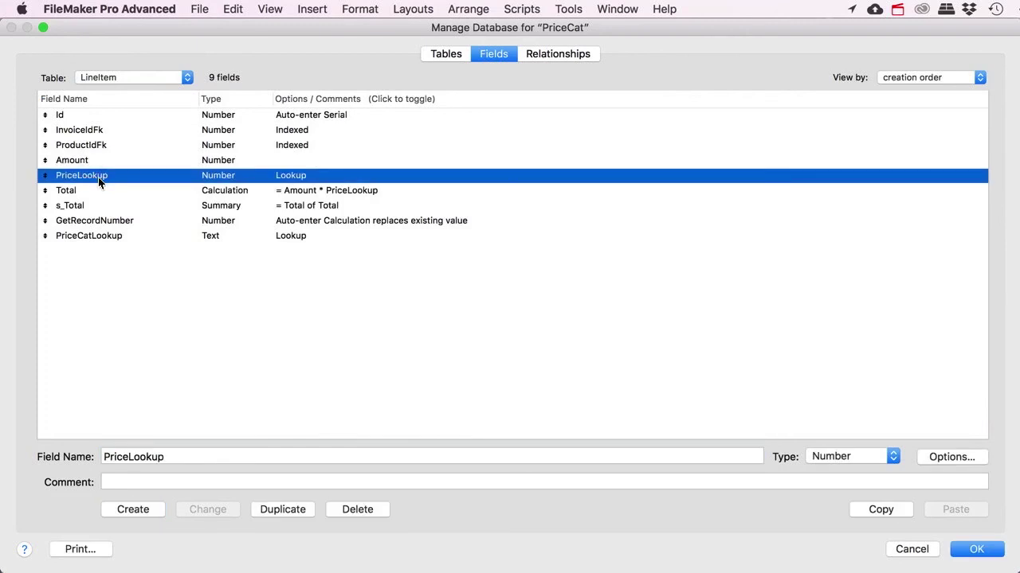
double_click(98, 181)
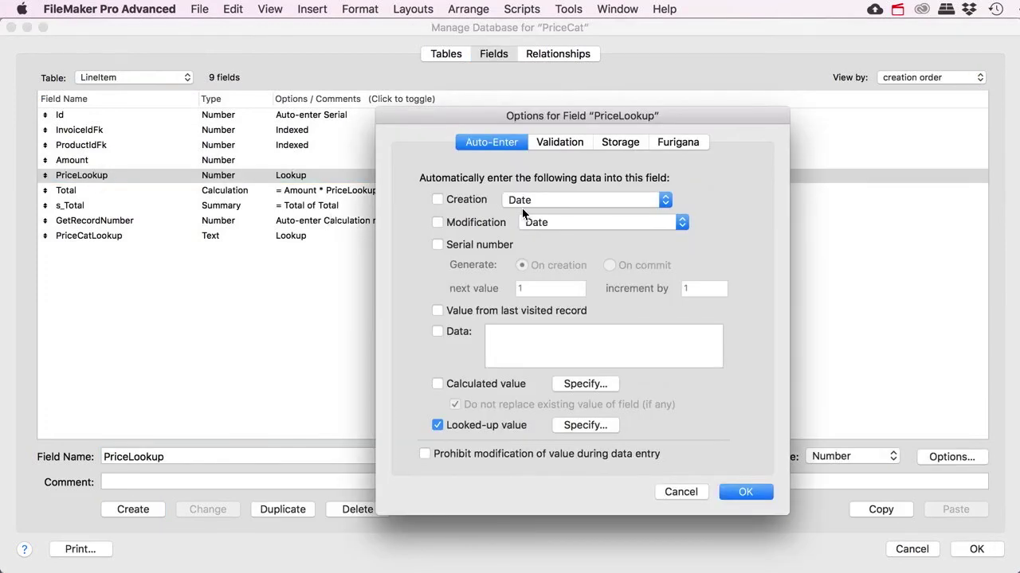
click(586, 425)
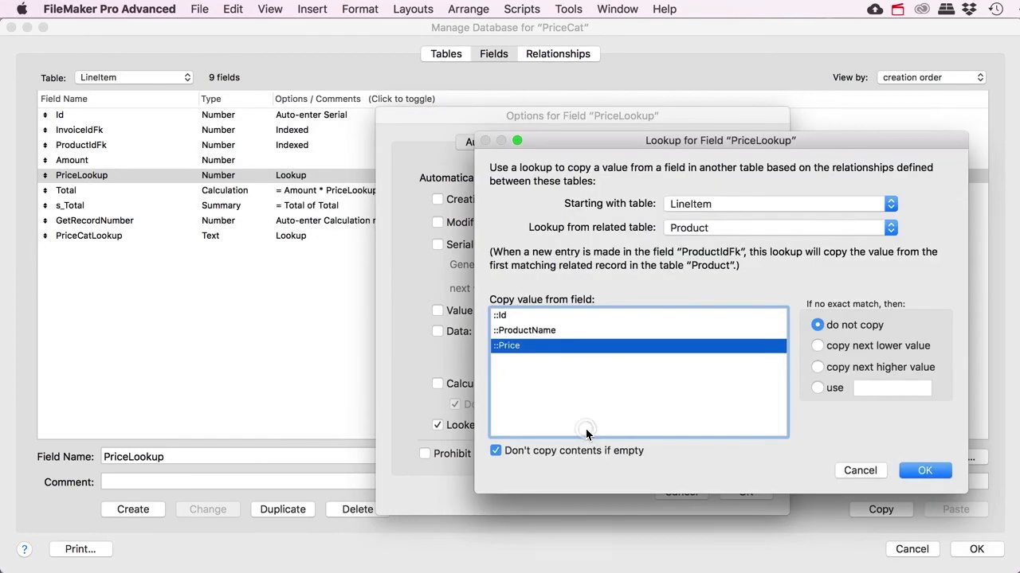
click(716, 228)
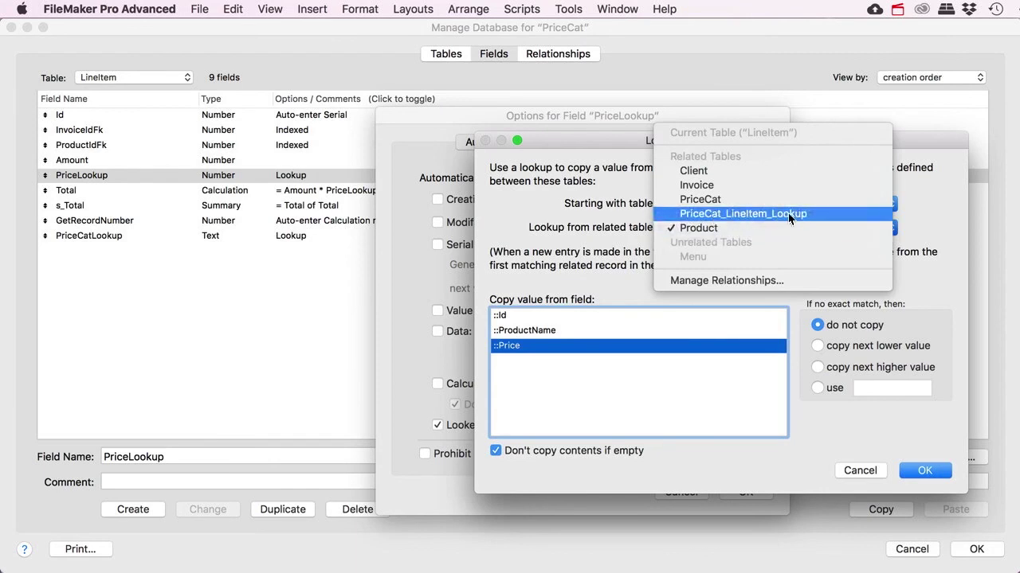
click(809, 215)
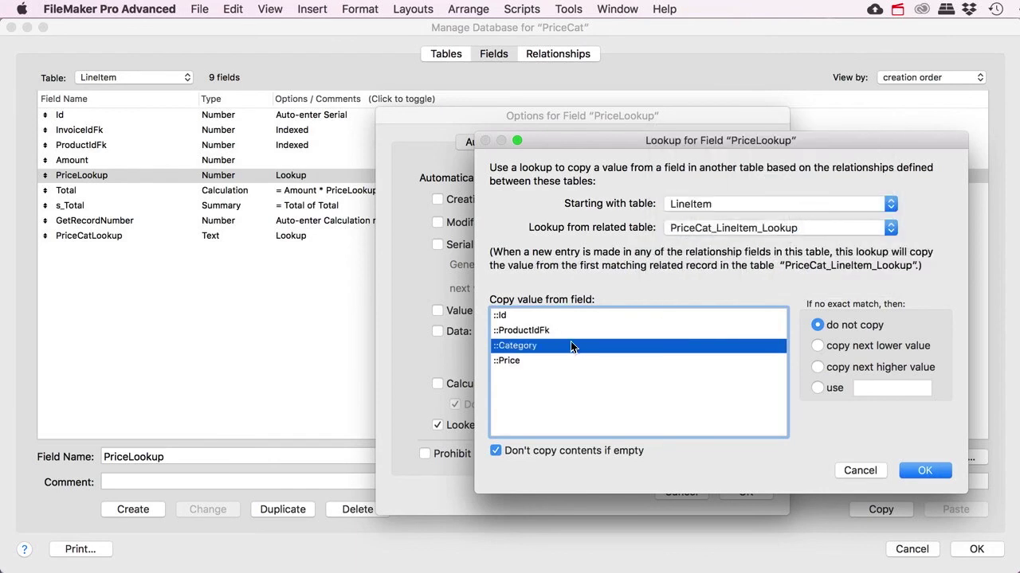
click(513, 361)
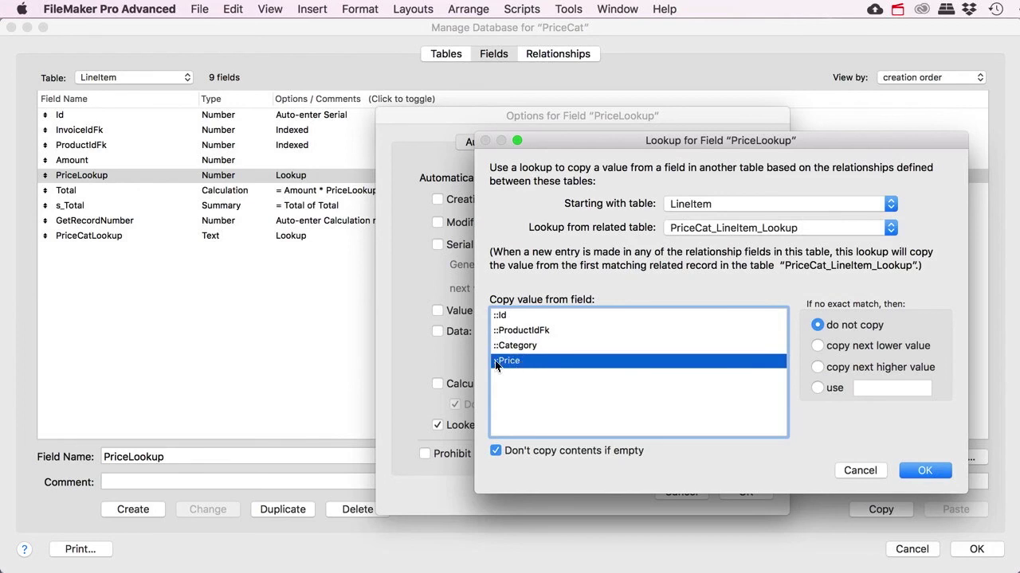
click(924, 471)
click(745, 491)
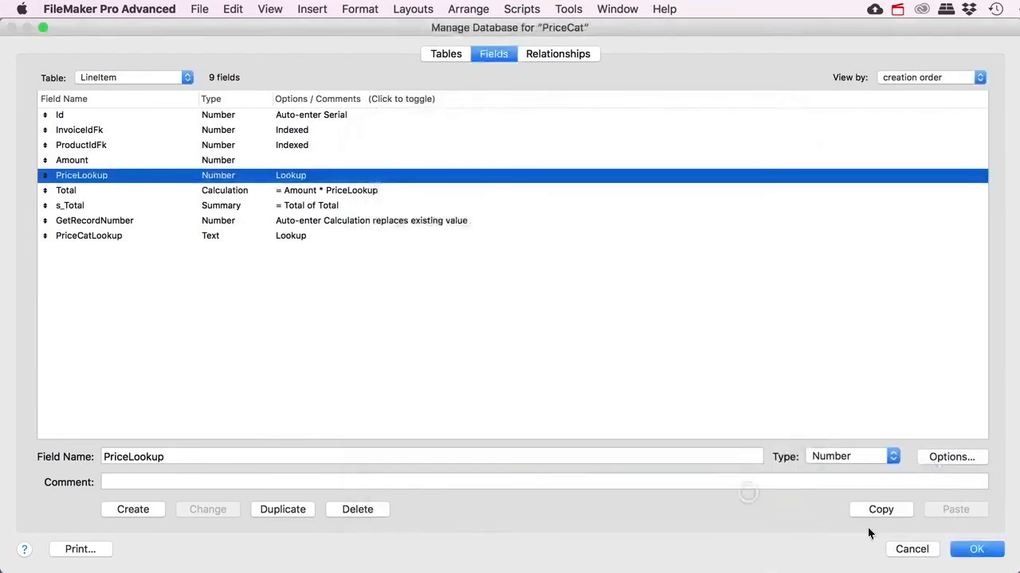
click(976, 549)
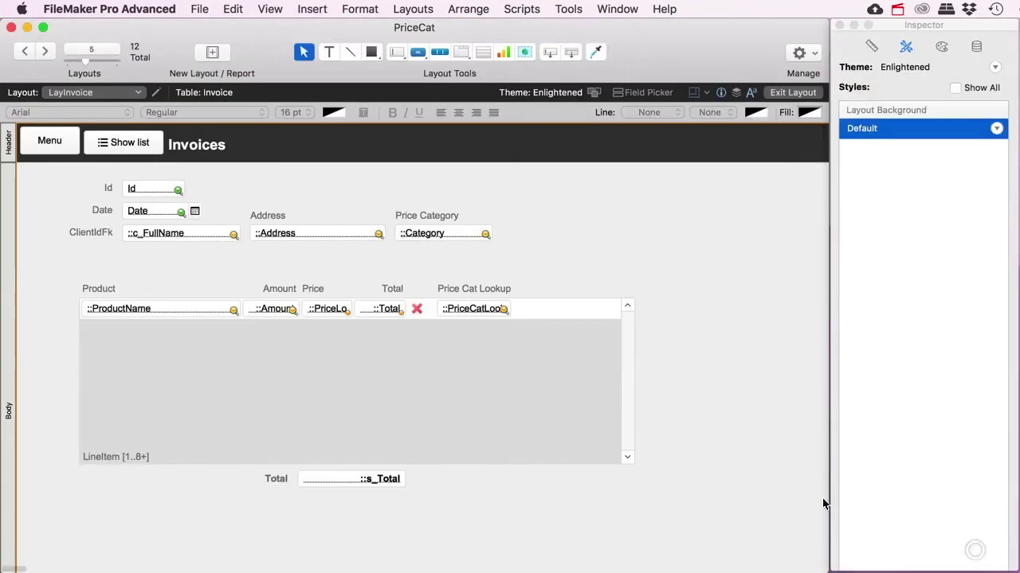
Step: Add a Product 3 line to the invoice and set the existing Product 3 line's Price Cat Lookup to Category A
click(789, 90)
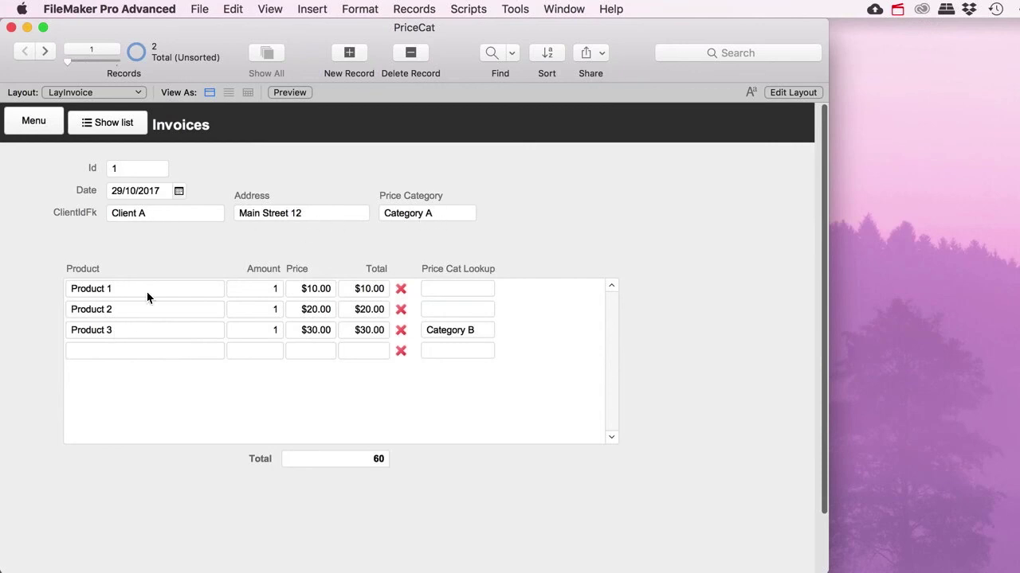
click(132, 355)
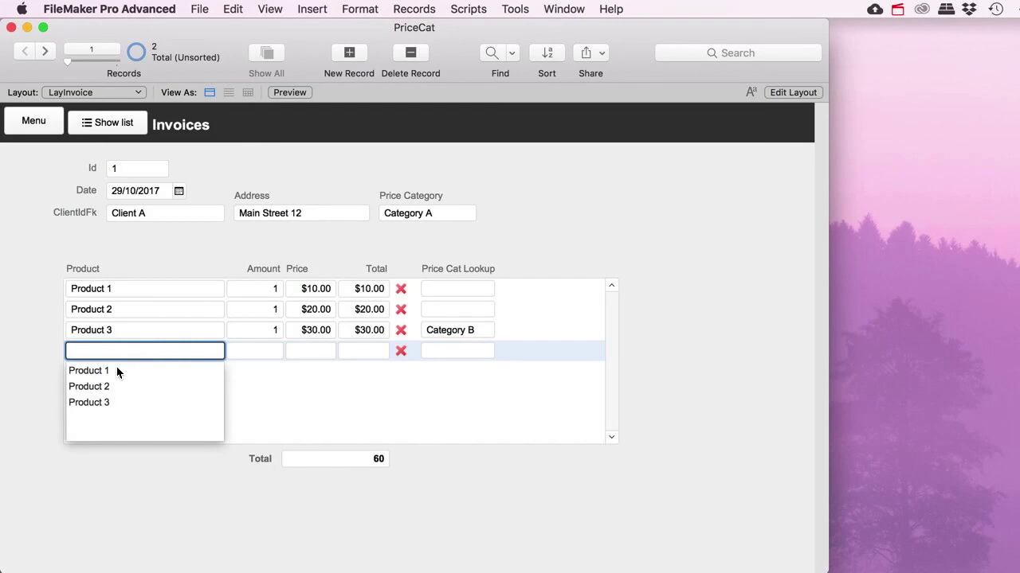
click(106, 404)
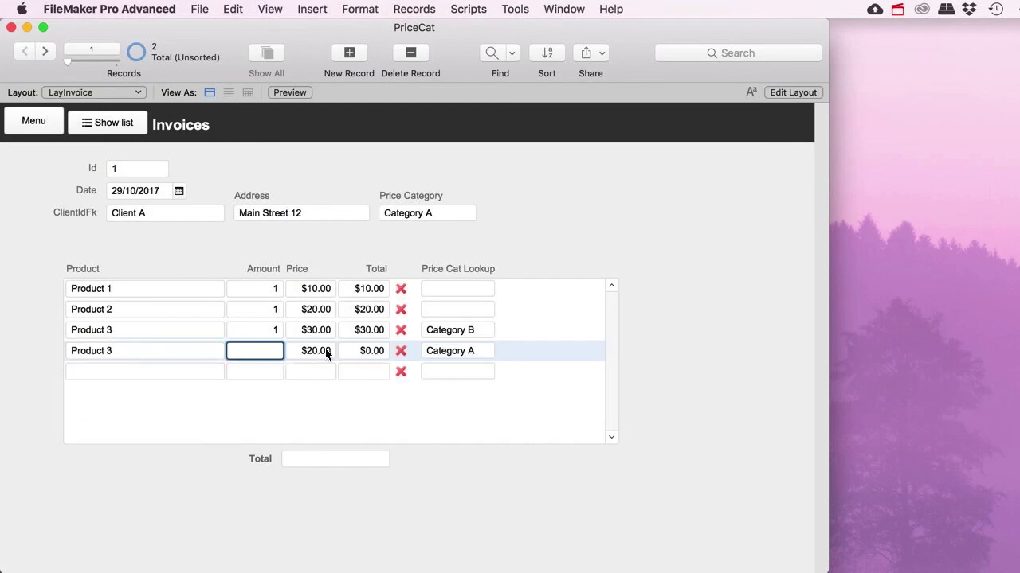
click(476, 330)
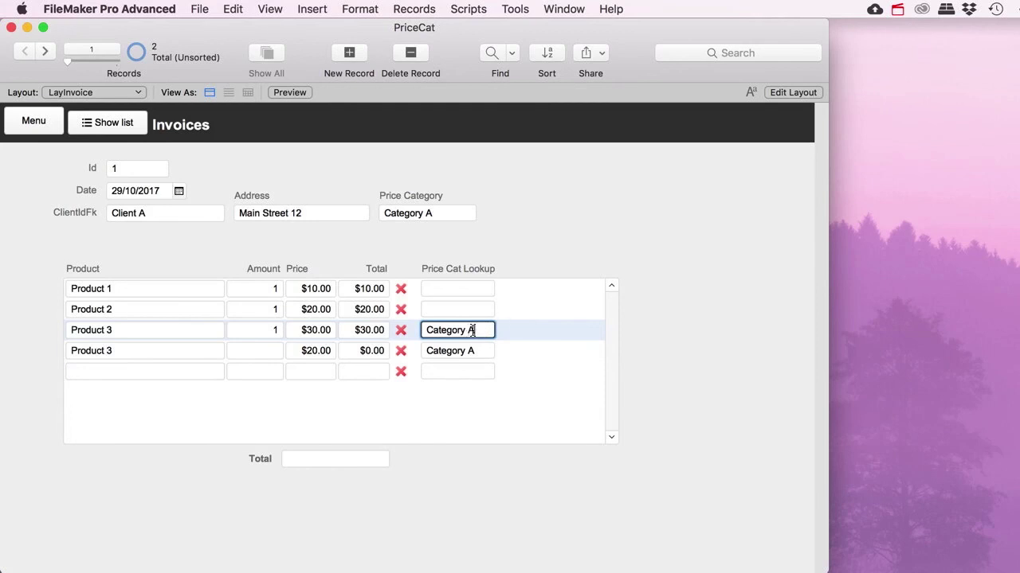
click(540, 244)
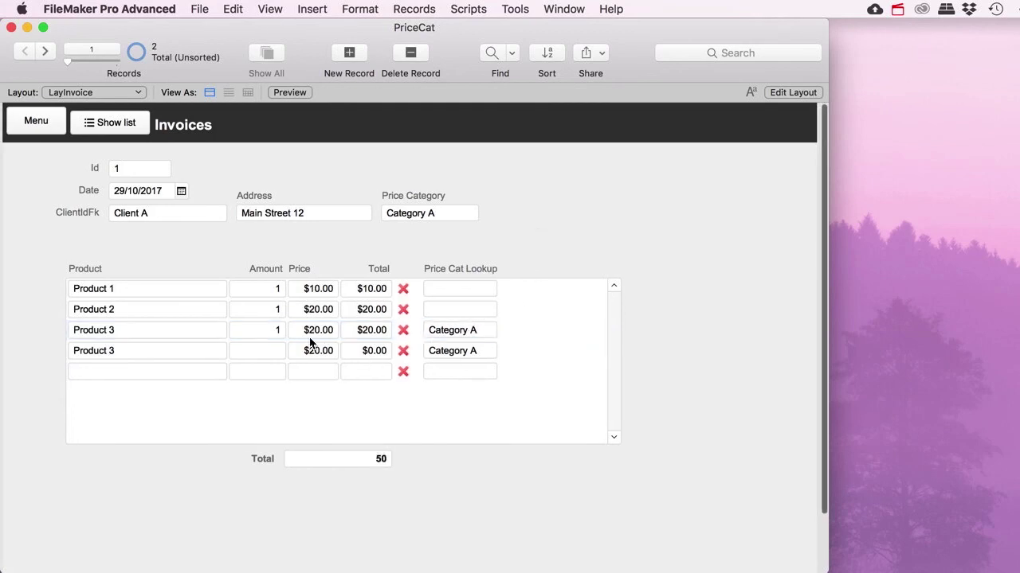
Step: Set the amount of the new Product 3 line to 1 and commit the record
click(253, 350)
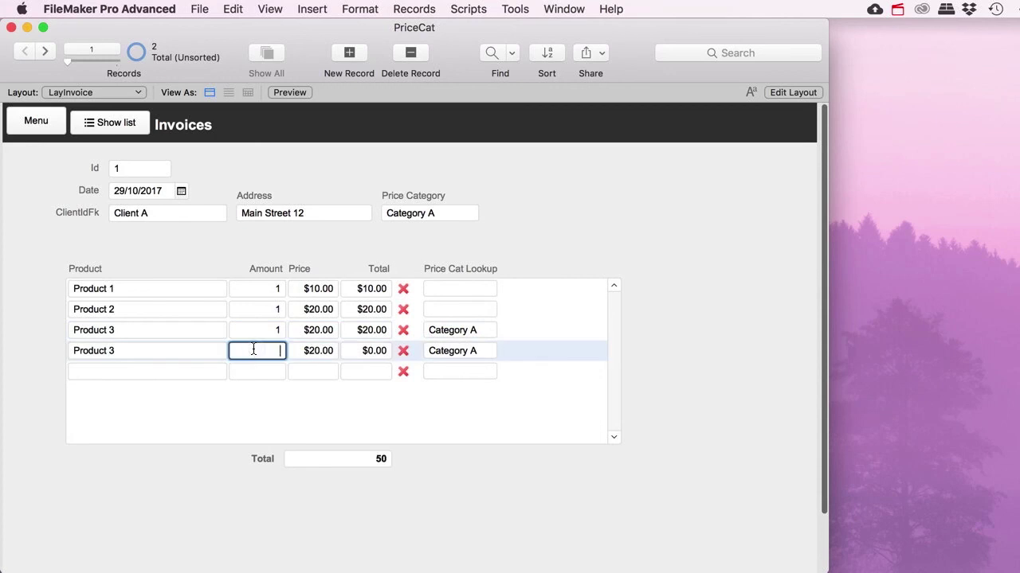
text(1)
click(239, 231)
Step: Add a Product 1 line to the invoice with an amount of 1 and commit the record
click(111, 373)
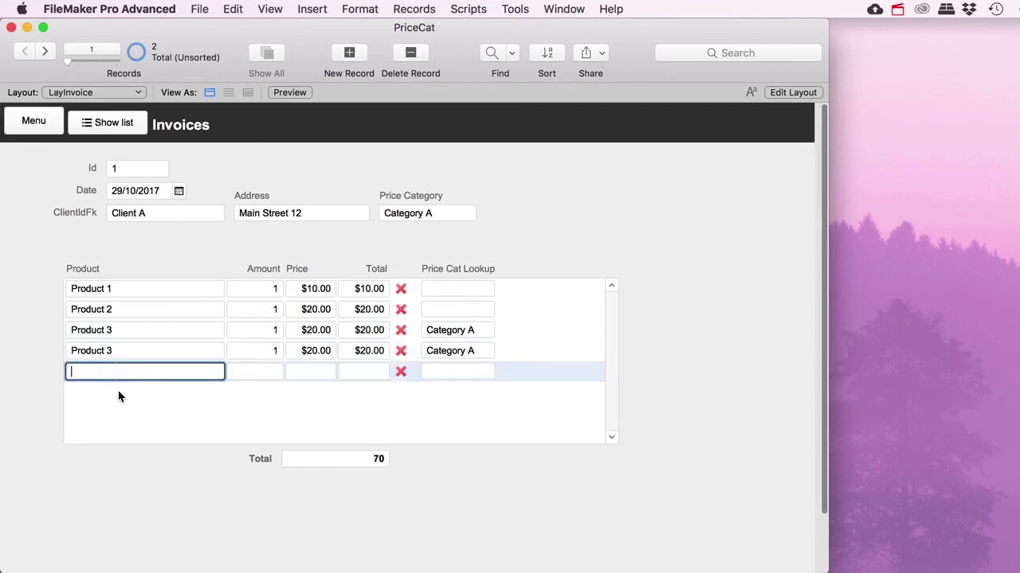
click(98, 371)
click(89, 392)
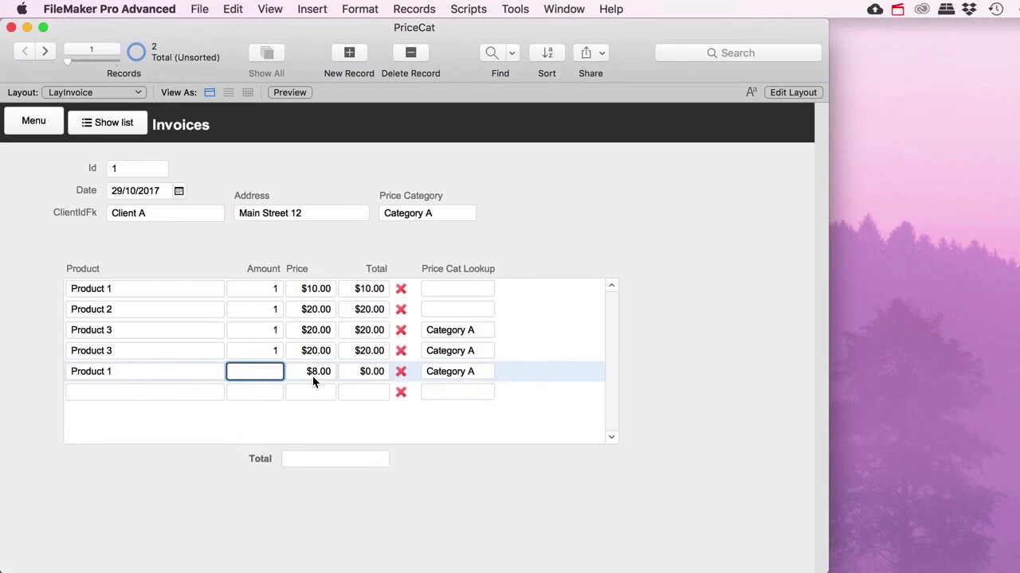
click(43, 330)
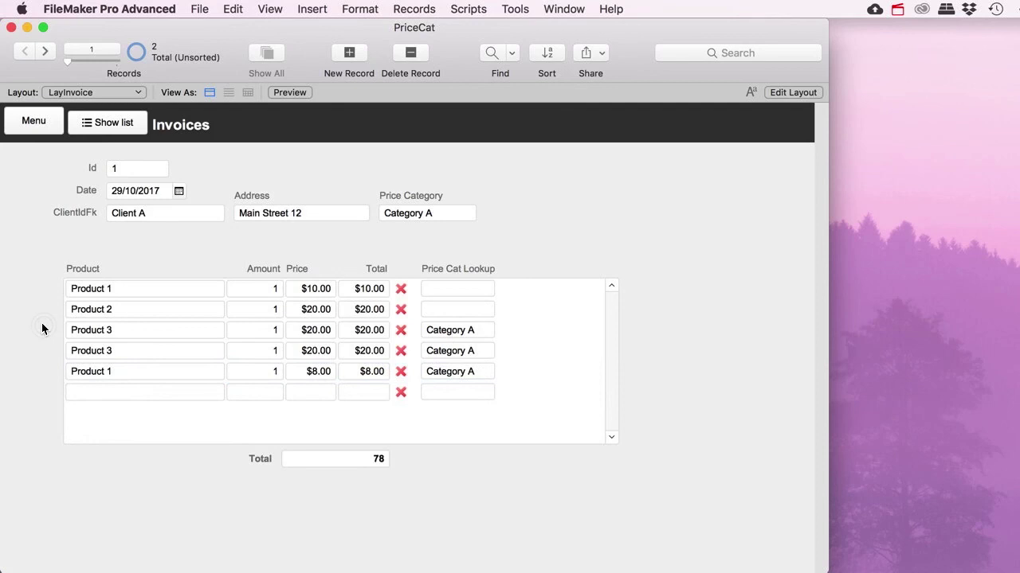
Step: Go to the Client B invoice and permanently delete its three existing line items
click(45, 52)
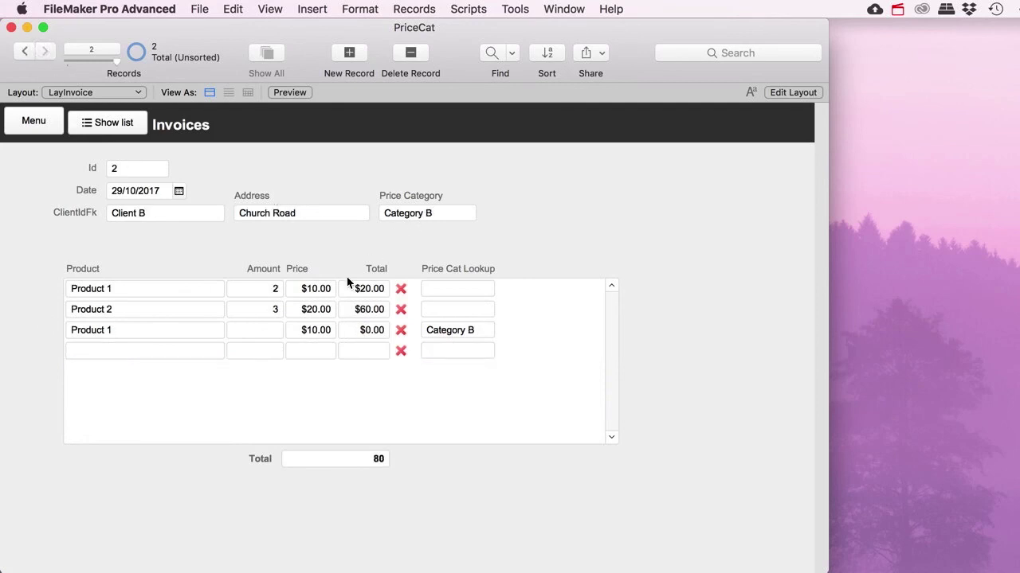
click(400, 288)
click(715, 290)
click(401, 289)
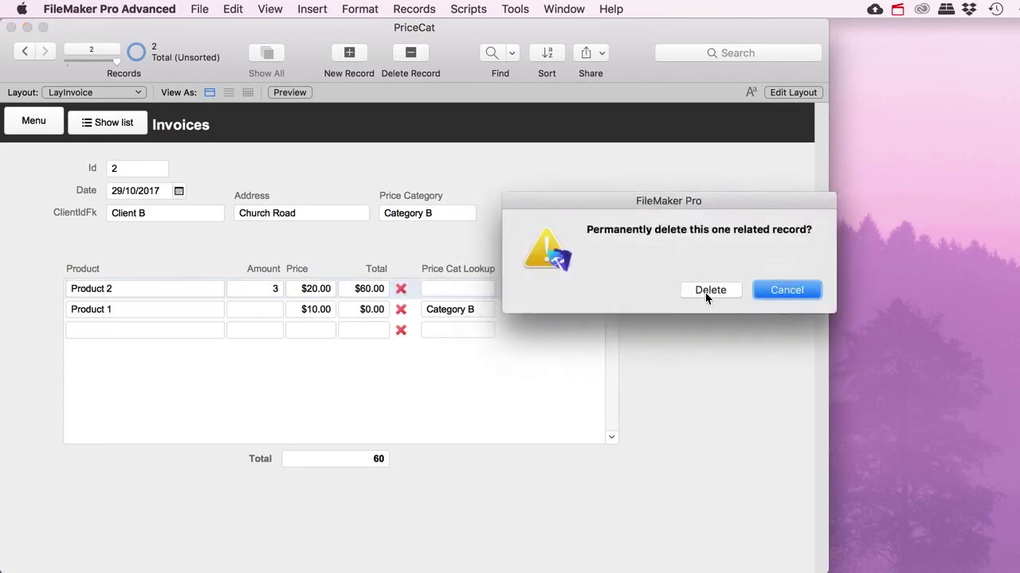
click(709, 290)
click(400, 289)
click(712, 289)
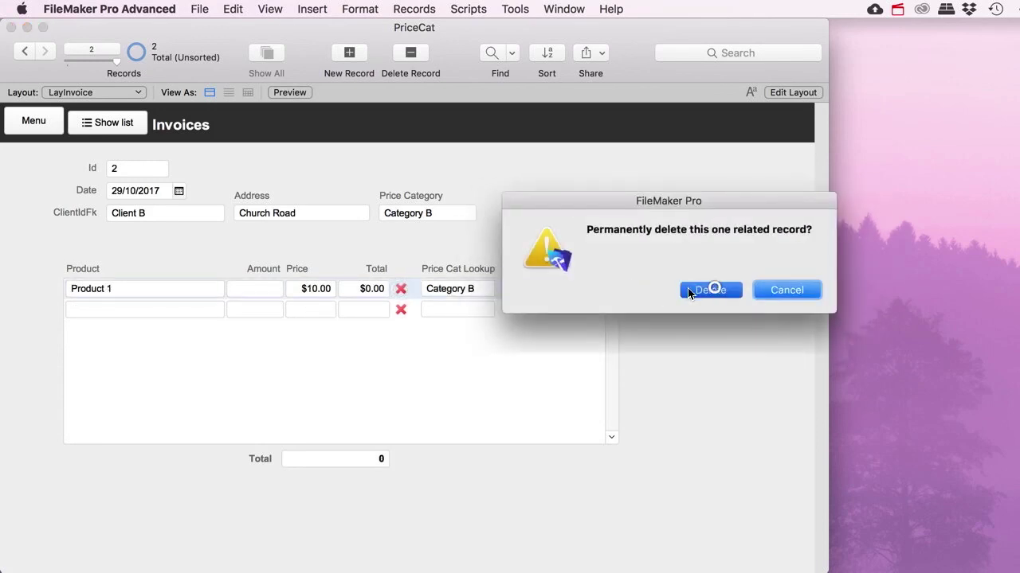
Step: Add a Product 1 line with an amount of 1 to the Client B invoice and commit the record
click(170, 296)
click(123, 306)
key(Tab)
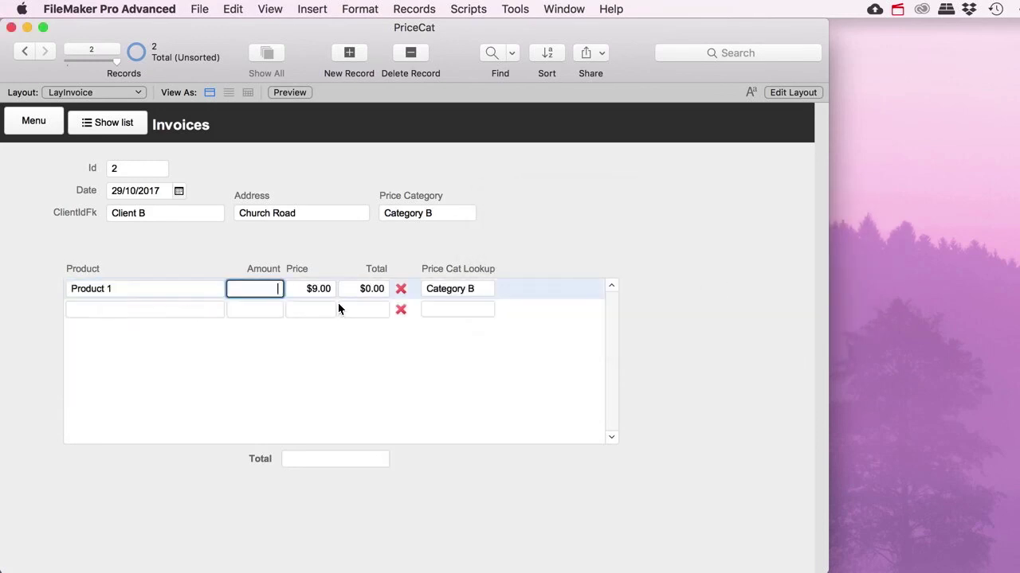
click(316, 260)
Step: Delete the Price Cat Lookup label and field from the LineItem portal on the LayInvoice layout
click(802, 93)
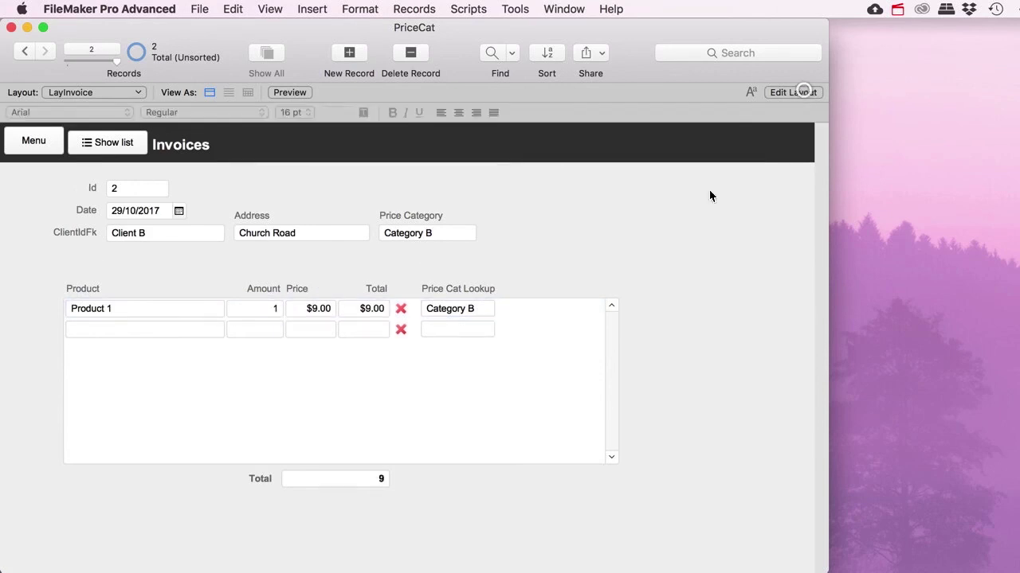
click(482, 289)
shift+click(480, 309)
key(Delete)
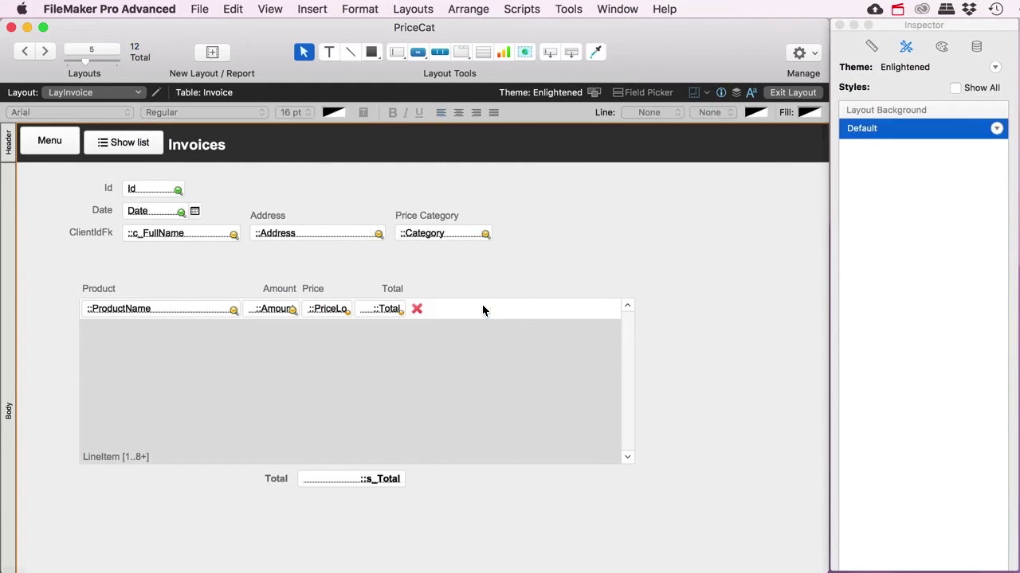
Step: Narrow the LineItem portal to end just past the delete icon, and return to Browse mode
click(482, 309)
drag(634, 311, 443, 316)
click(473, 315)
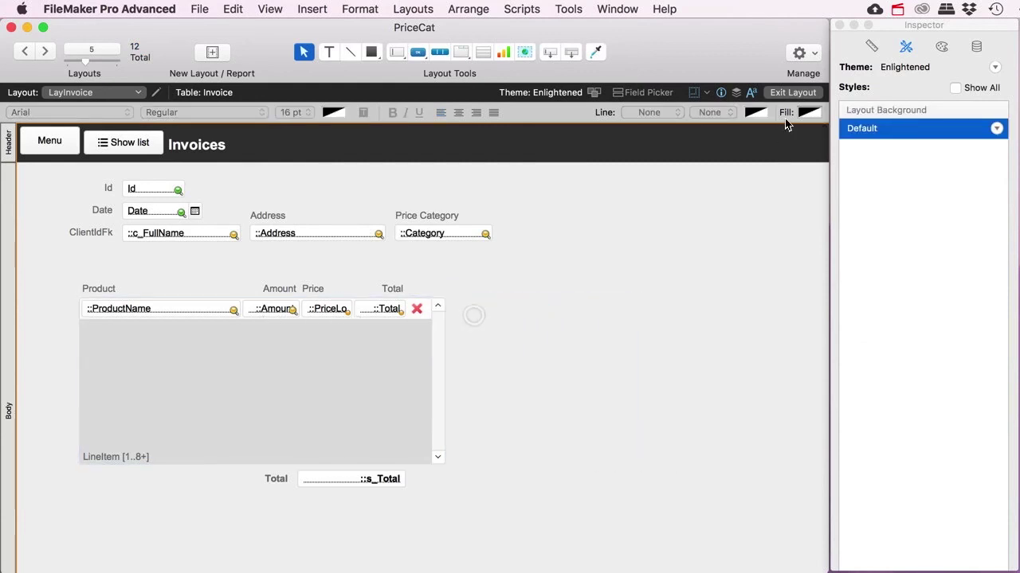
click(792, 92)
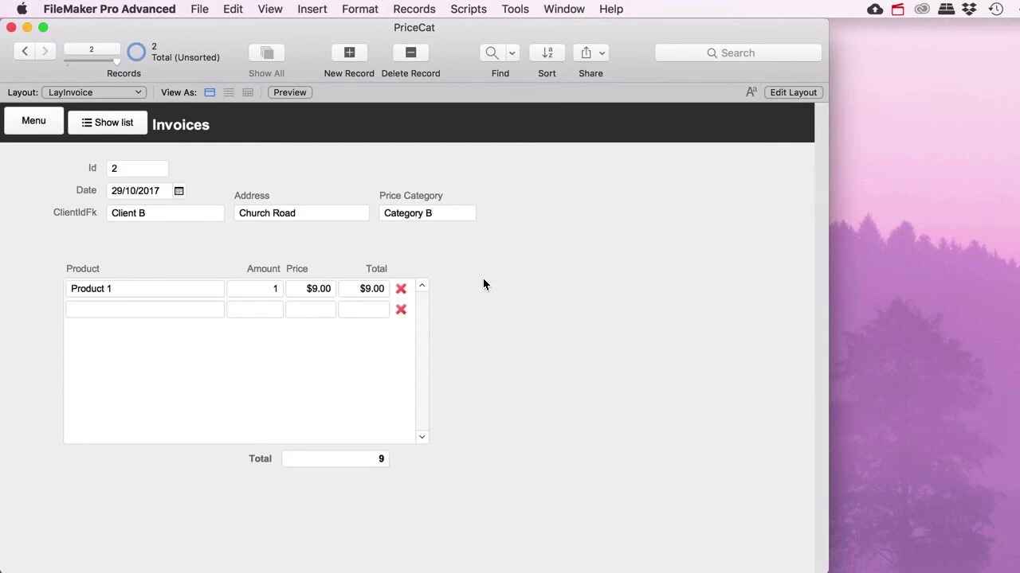
Step: On the LayProducts layout, set the PriceCat portal to show 4 rows and return to Browse mode
click(31, 127)
click(342, 269)
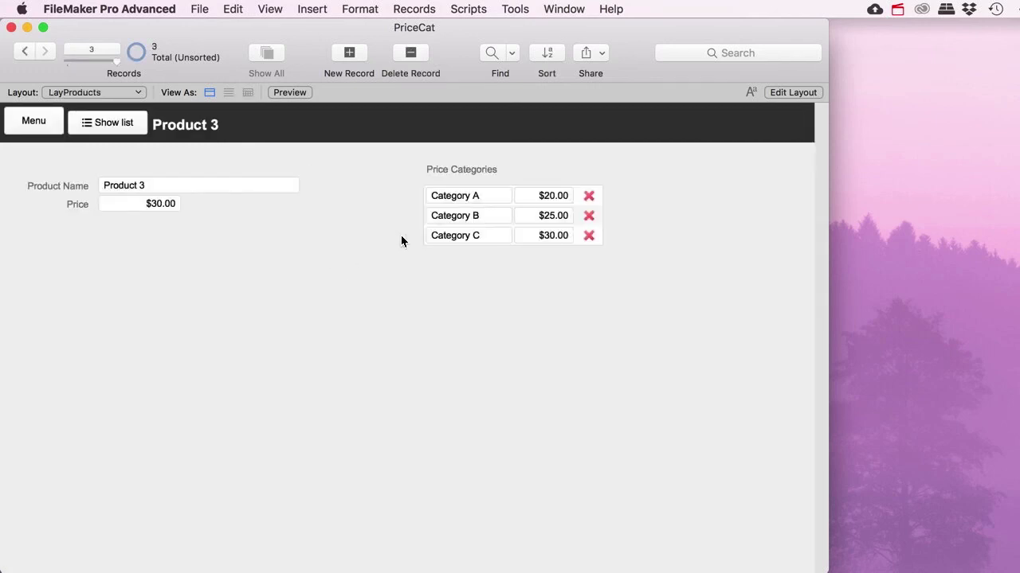
click(799, 93)
click(548, 215)
click(544, 234)
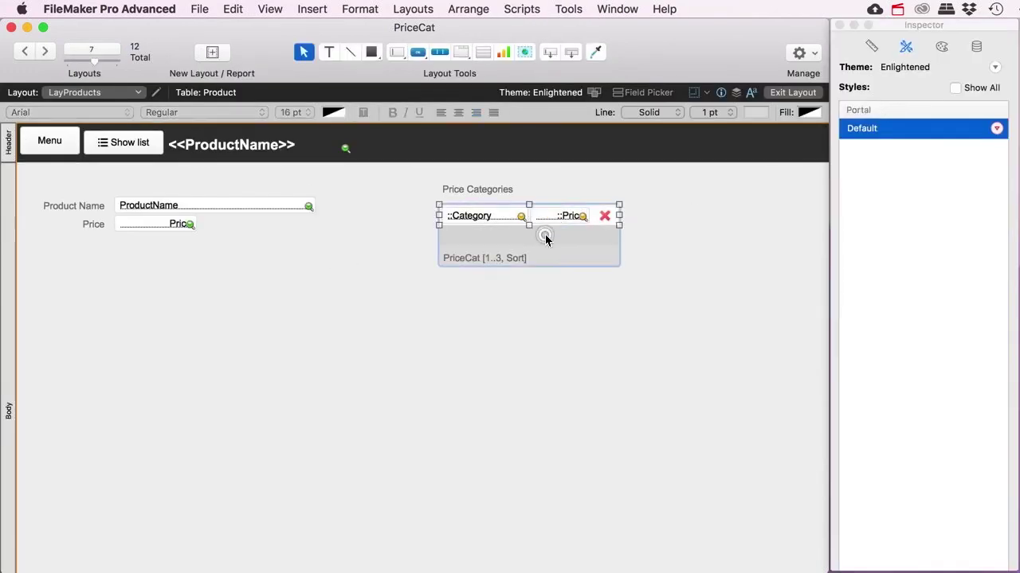
double_click(545, 234)
text(4)
click(845, 434)
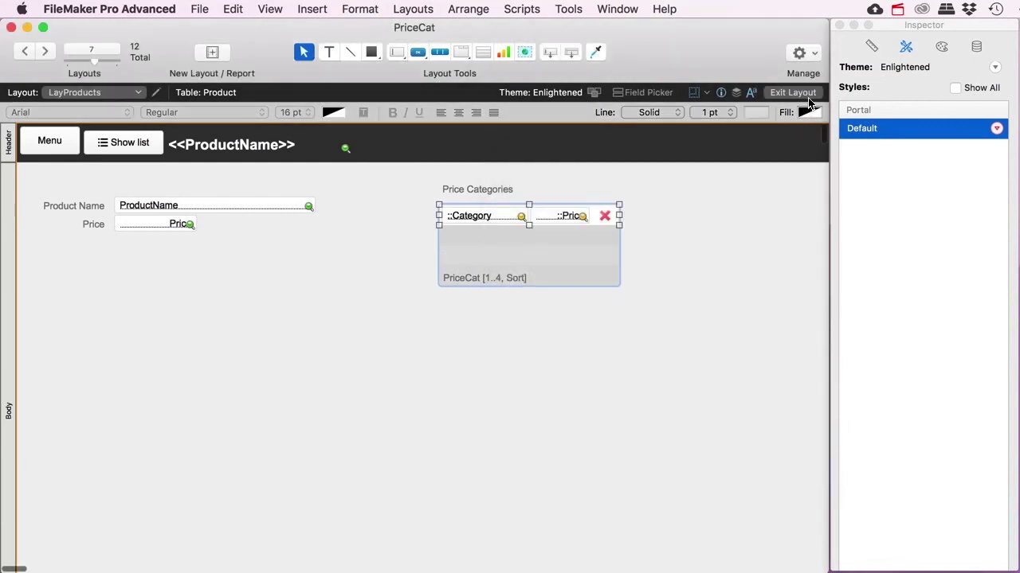
key(super+b)
Step: Add a Category D entry with a price of 35 to Product 3 and commit the record
click(495, 256)
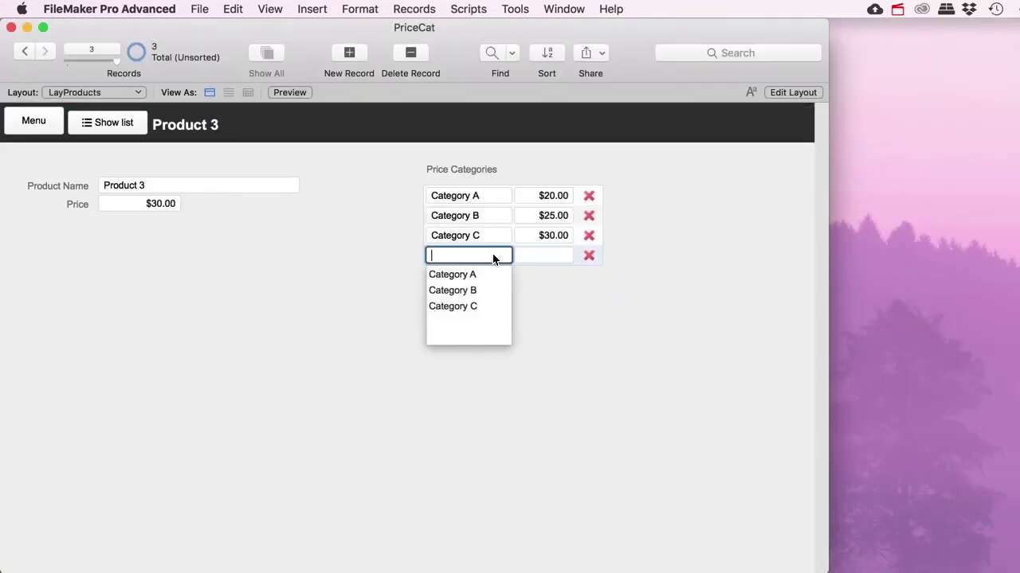
text(Catego)
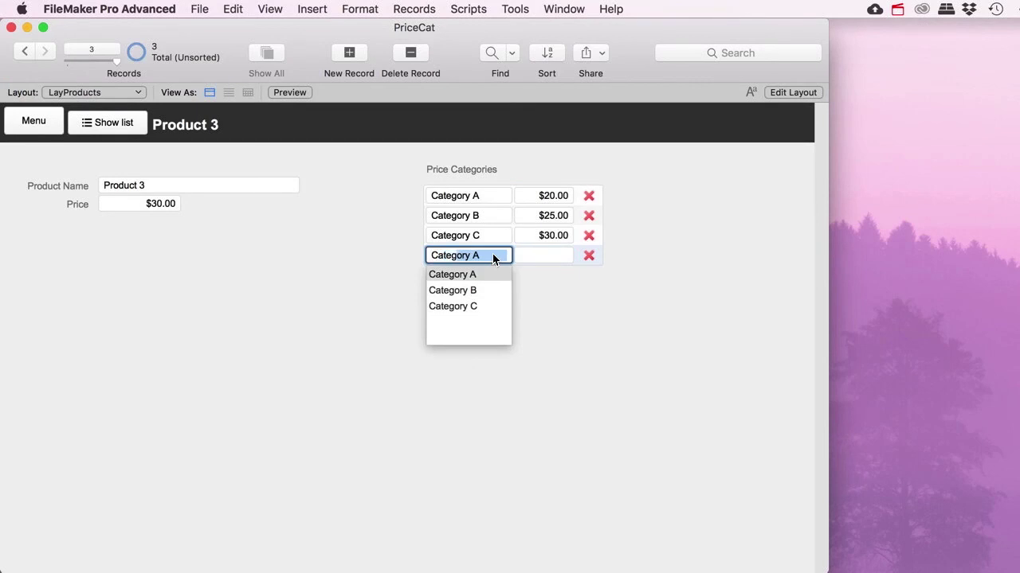
text(ry D)
key(Tab)
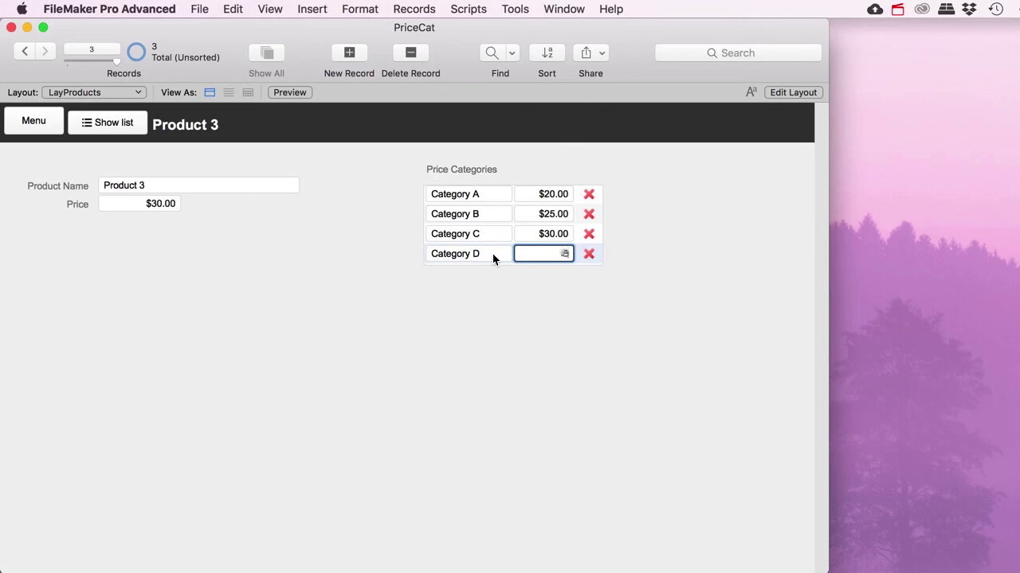
text(35)
click(335, 266)
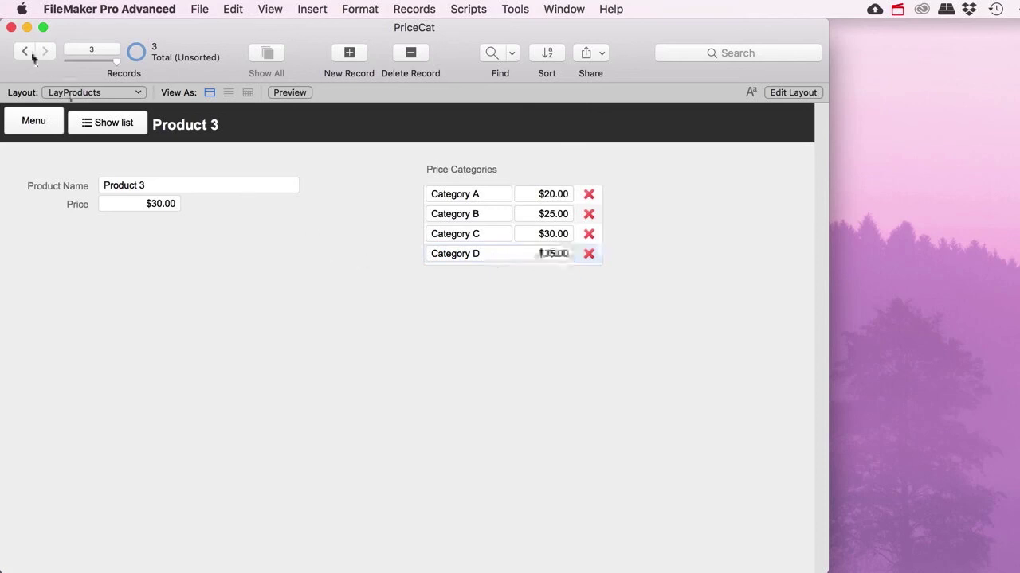
Step: Add a Category D entry with a price of 25 to Product 2 and commit the record
click(25, 51)
click(454, 254)
click(460, 322)
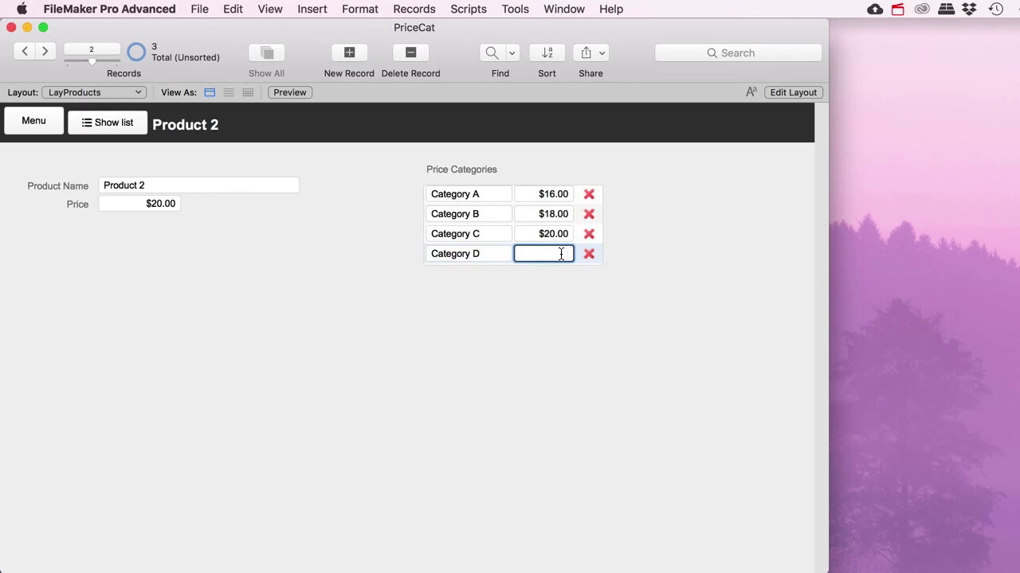
text(25)
click(271, 291)
Step: Add a Category D entry to Product 1's price categories and commit the record
click(24, 51)
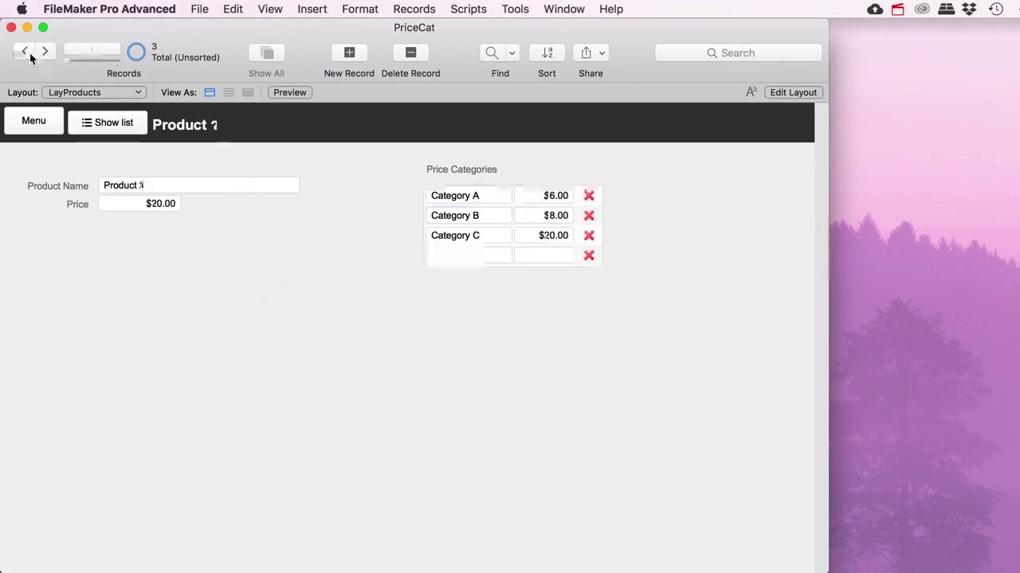
click(455, 255)
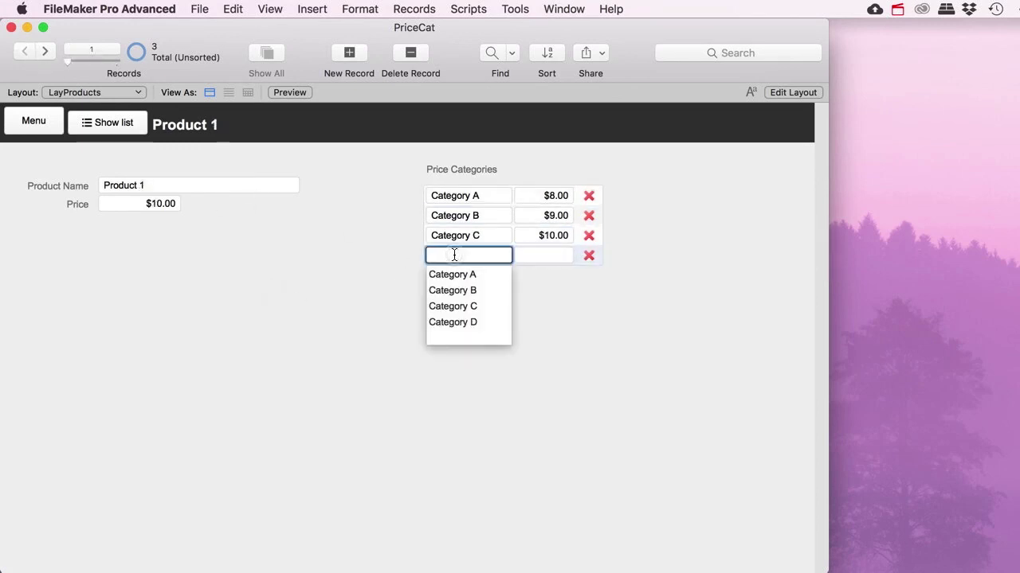
click(465, 323)
click(343, 312)
Step: Create a new record in Clients
click(33, 126)
click(262, 254)
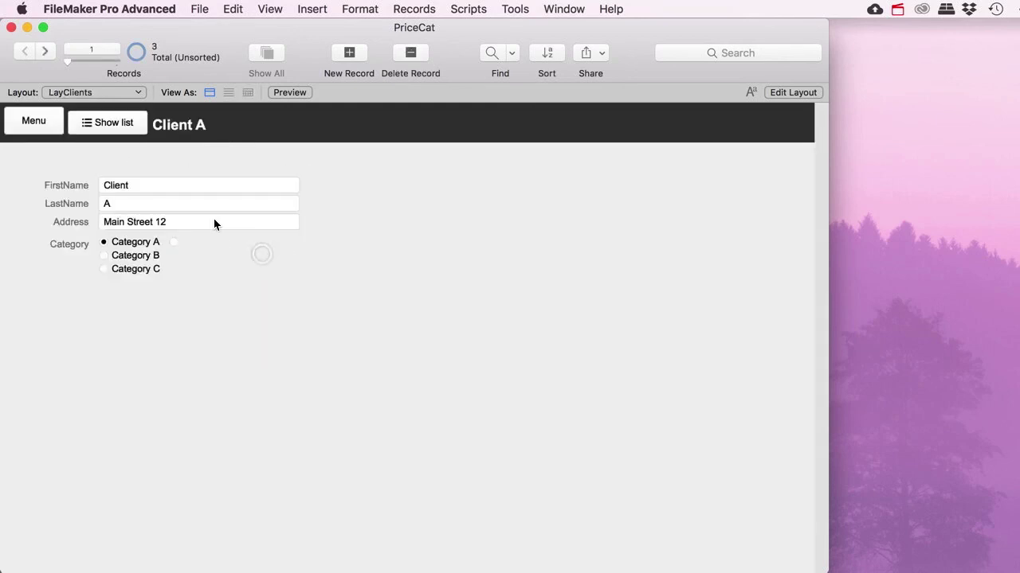
click(355, 74)
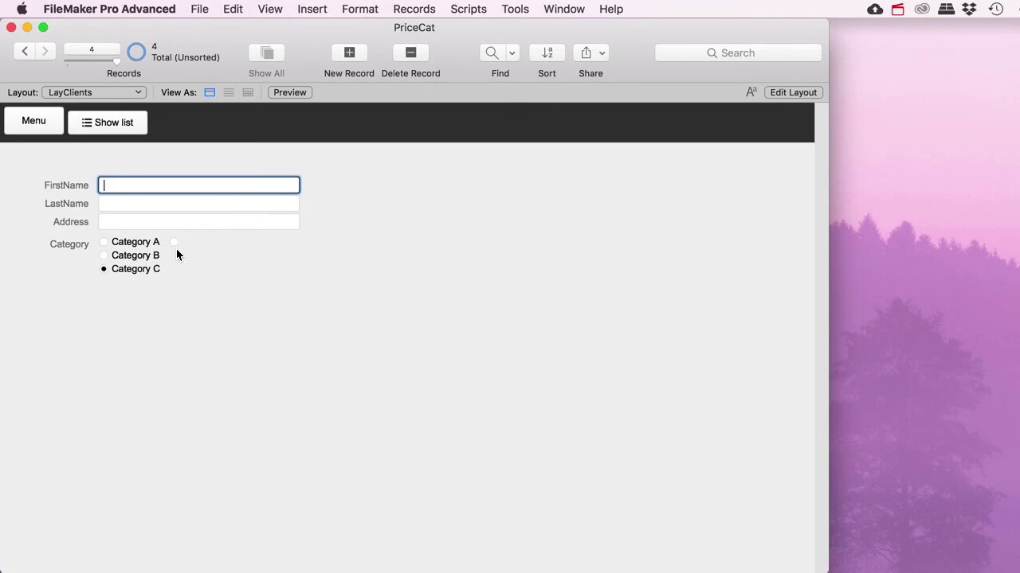
Step: Make the Category radio button set taller and slightly wider on the LayClients layout, and return to Browse mode
click(791, 94)
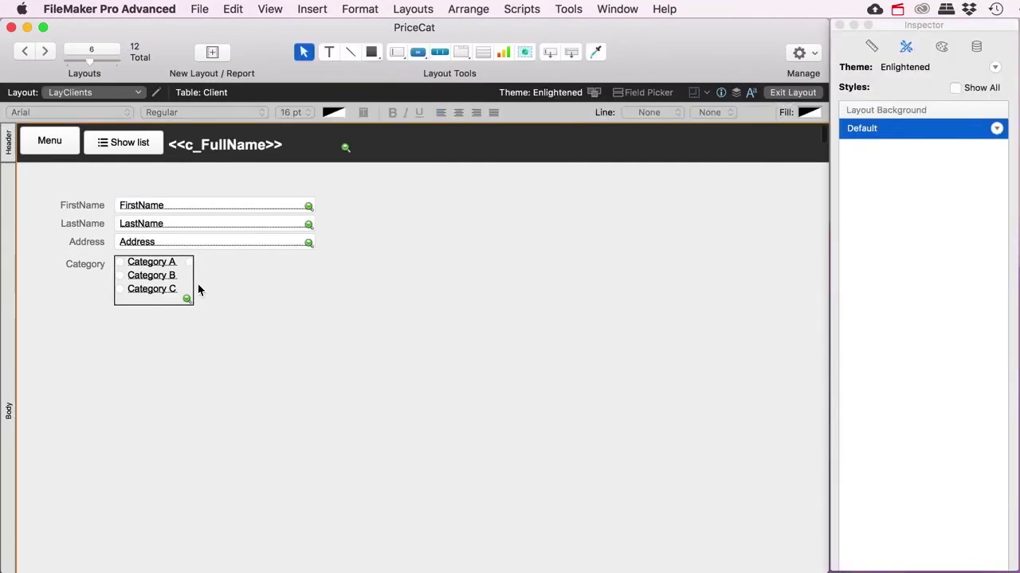
click(171, 303)
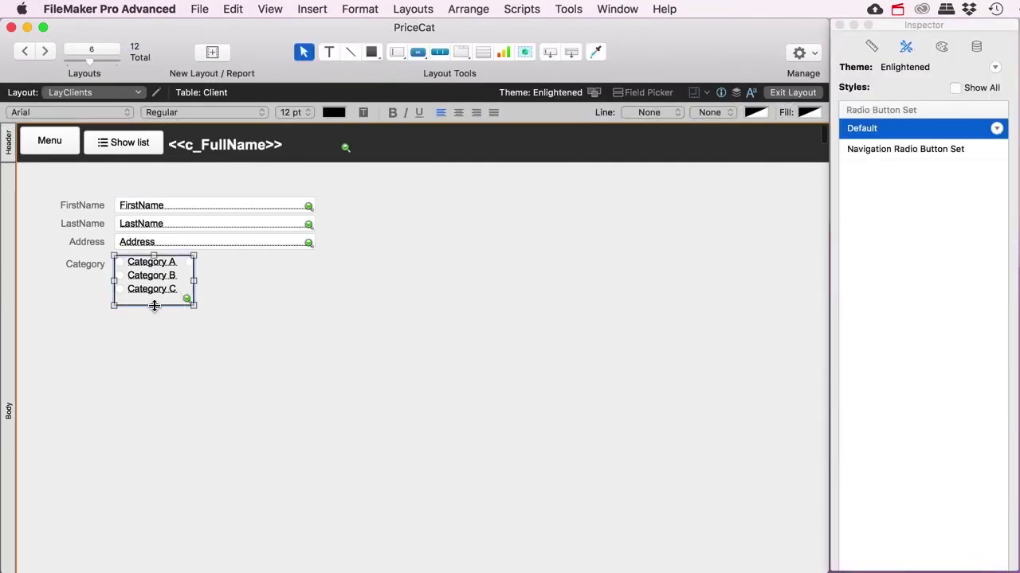
drag(154, 306, 152, 399)
drag(194, 327, 211, 327)
click(787, 91)
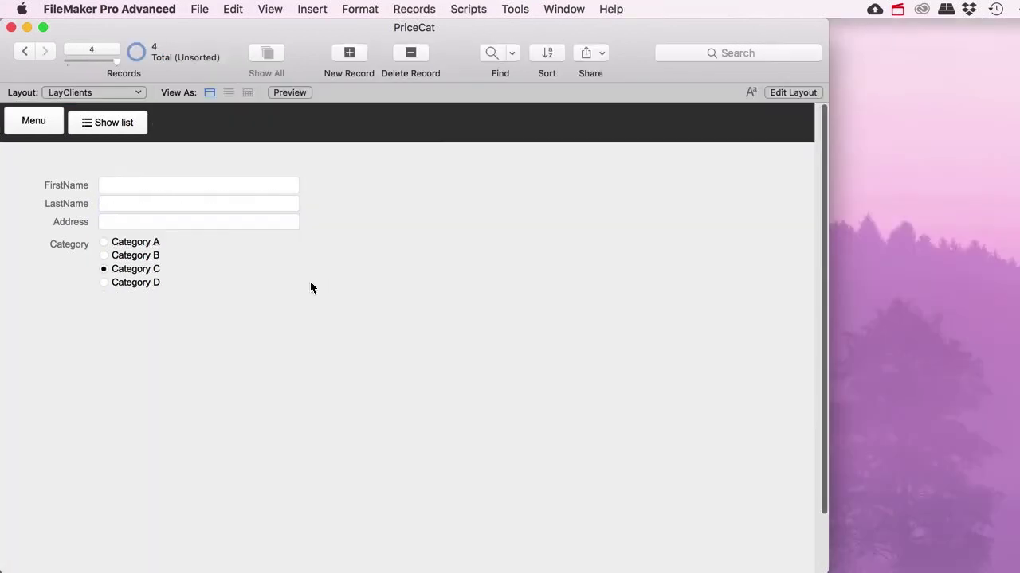
Step: Assign Category D to the new client, set FirstName to Category and LastName to D, and fill in the address
click(104, 283)
click(138, 189)
text(Category)
key(Tab)
key(Tab)
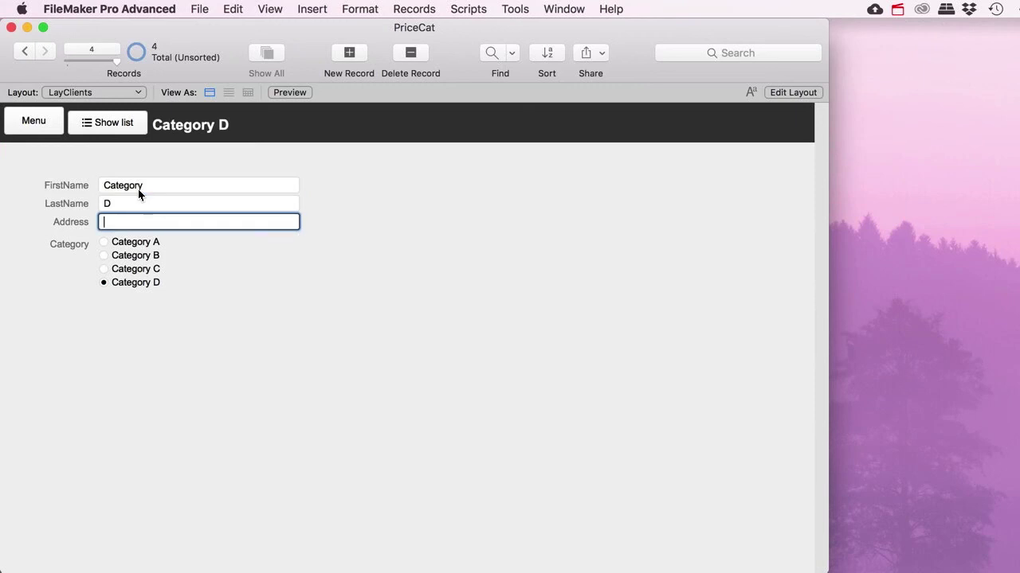
text(Church Road)
Step: Create a new invoice and assign it to the Category D client
click(24, 121)
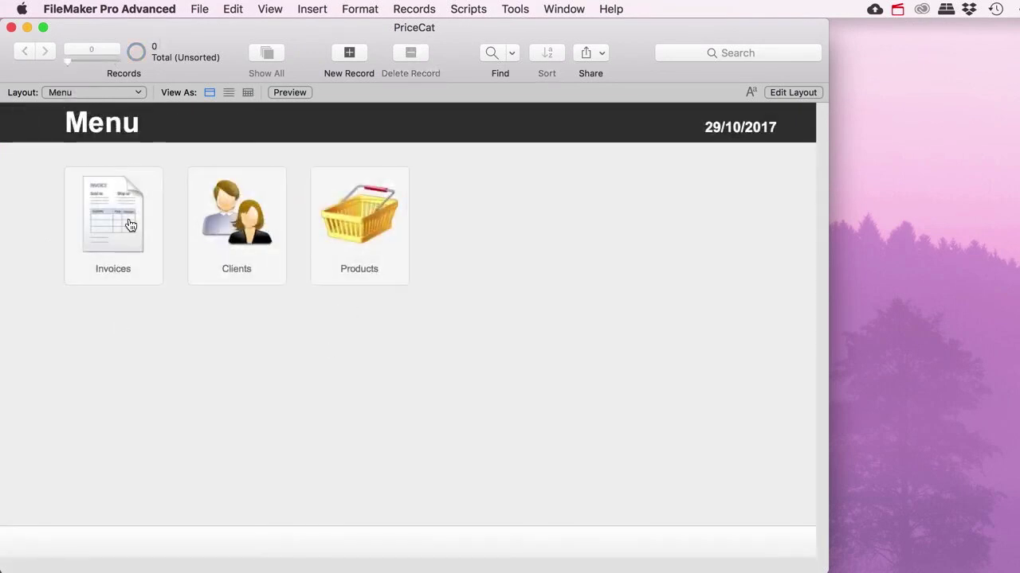
click(115, 234)
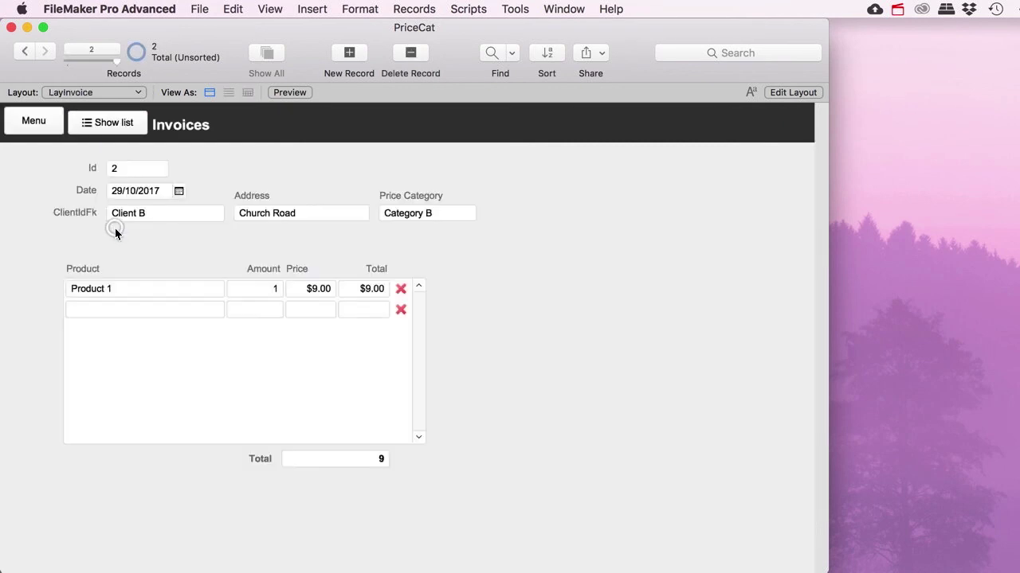
click(352, 52)
click(135, 213)
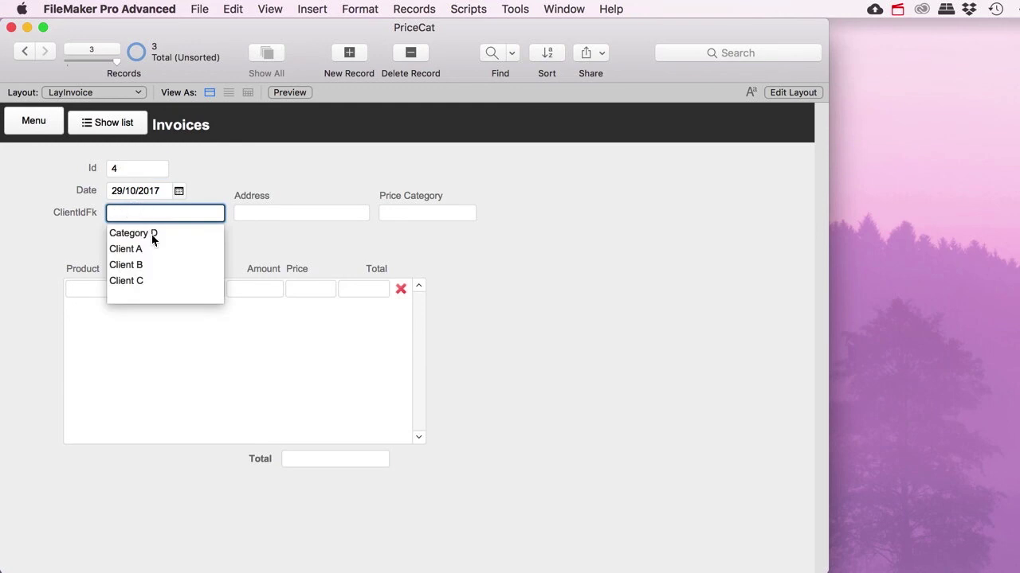
click(145, 234)
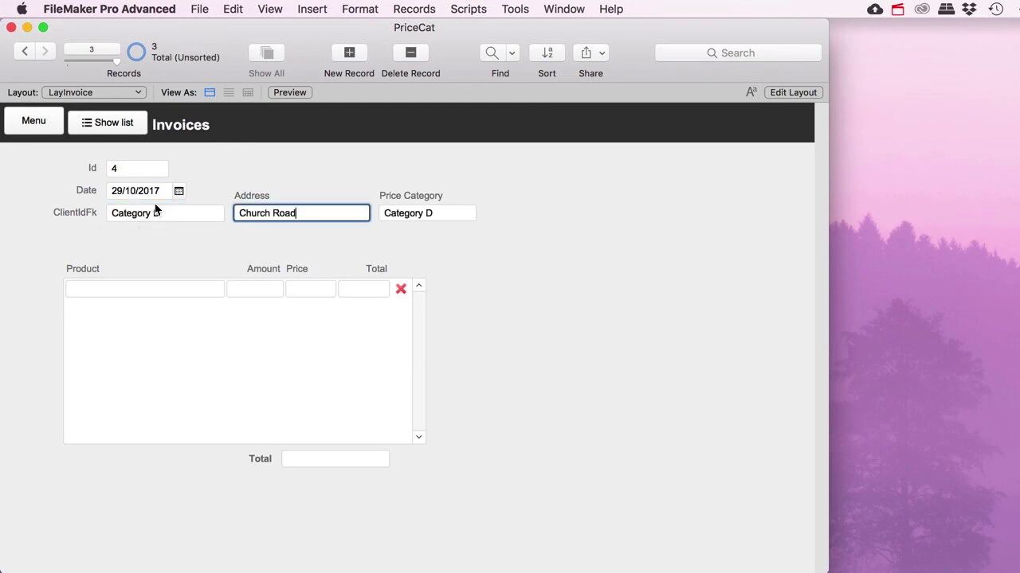
Step: Add Product 1 and Product 2 lines to the new invoice with an amount of 1 each and commit them
click(105, 293)
click(101, 308)
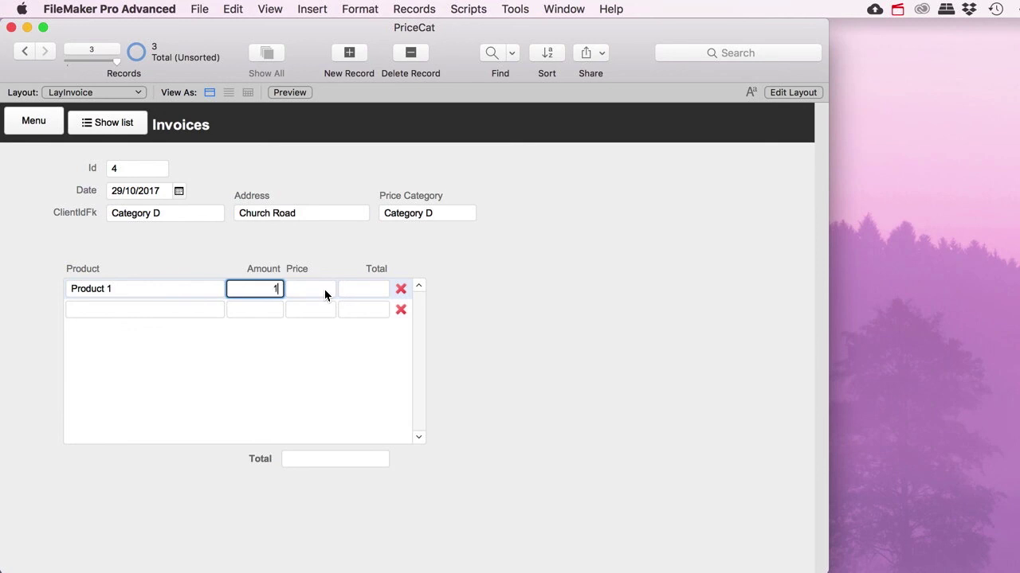
click(154, 311)
click(109, 346)
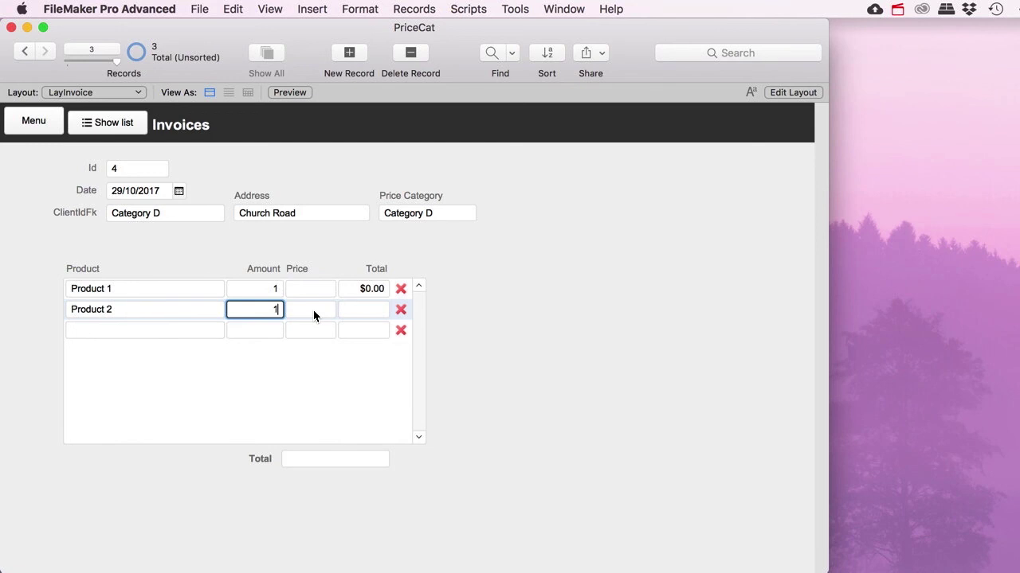
click(333, 263)
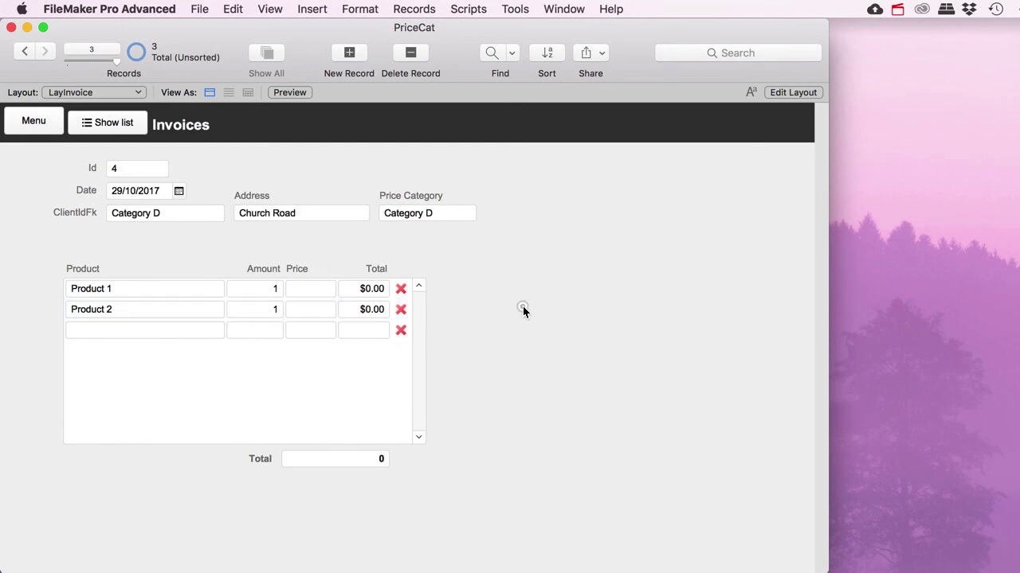
click(545, 310)
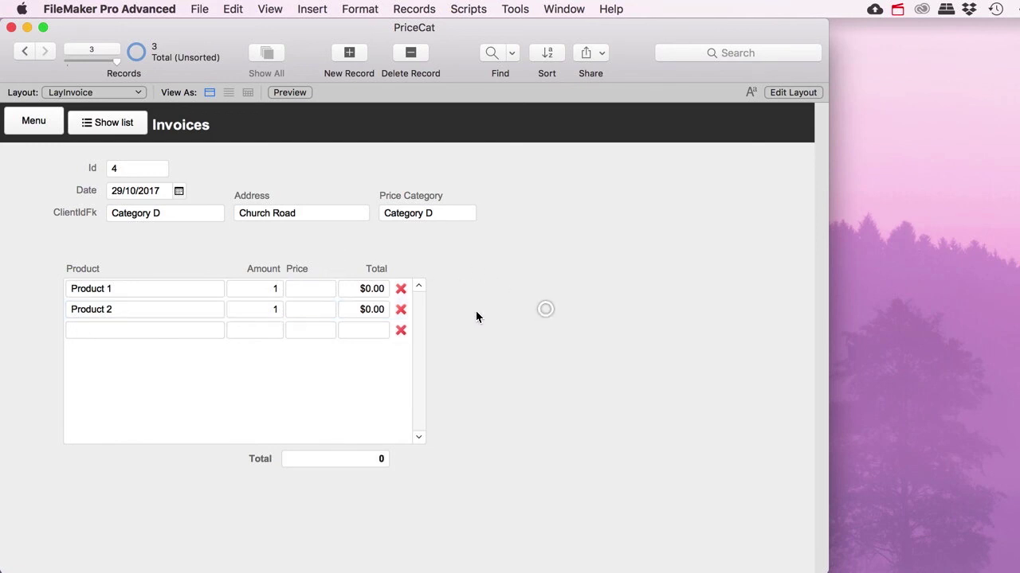
Step: Add a Product 3 line with an amount of 1 to the invoice and commit the record
click(115, 334)
click(102, 382)
text(1)
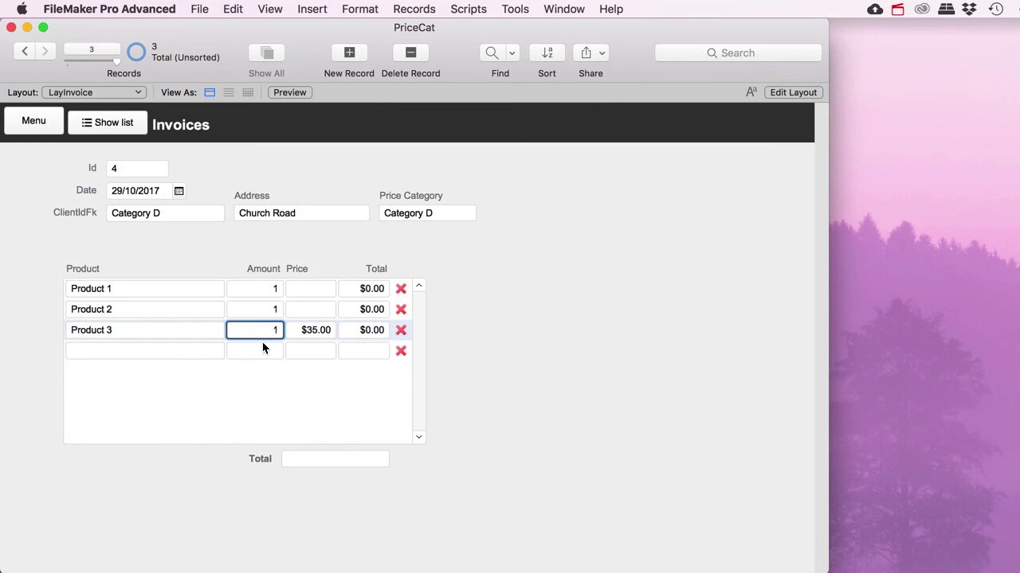
click(477, 328)
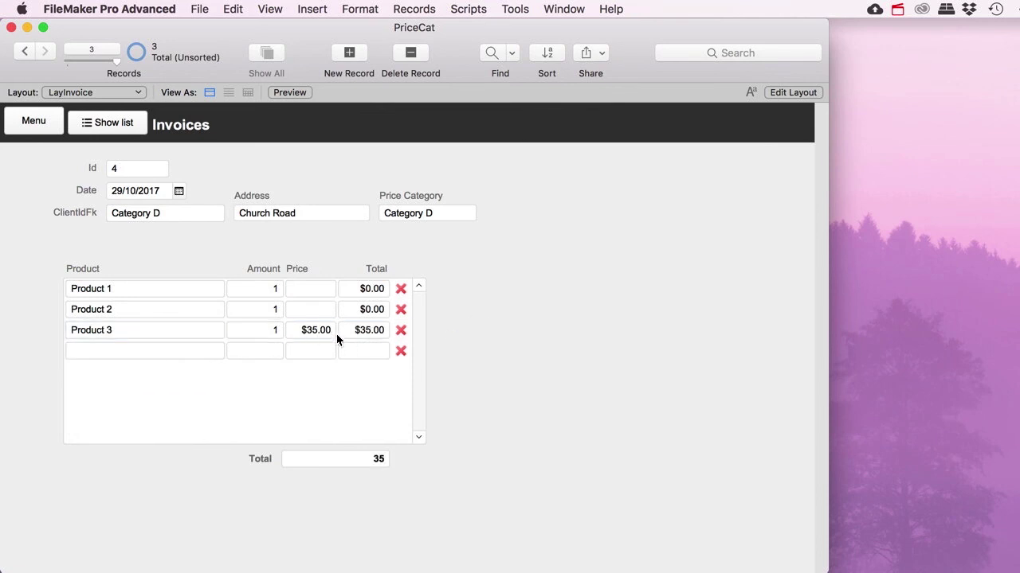
Step: Widen the line item portal on the invoice layout and place the LineItem PriceCatLookup field in its row without a label
click(793, 94)
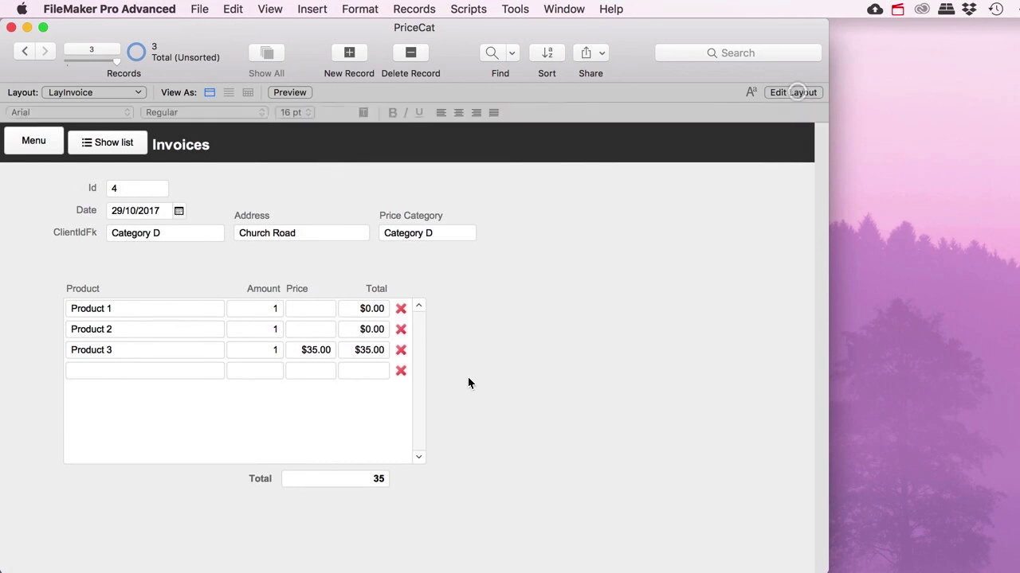
click(437, 333)
drag(442, 310, 593, 309)
drag(547, 52, 446, 307)
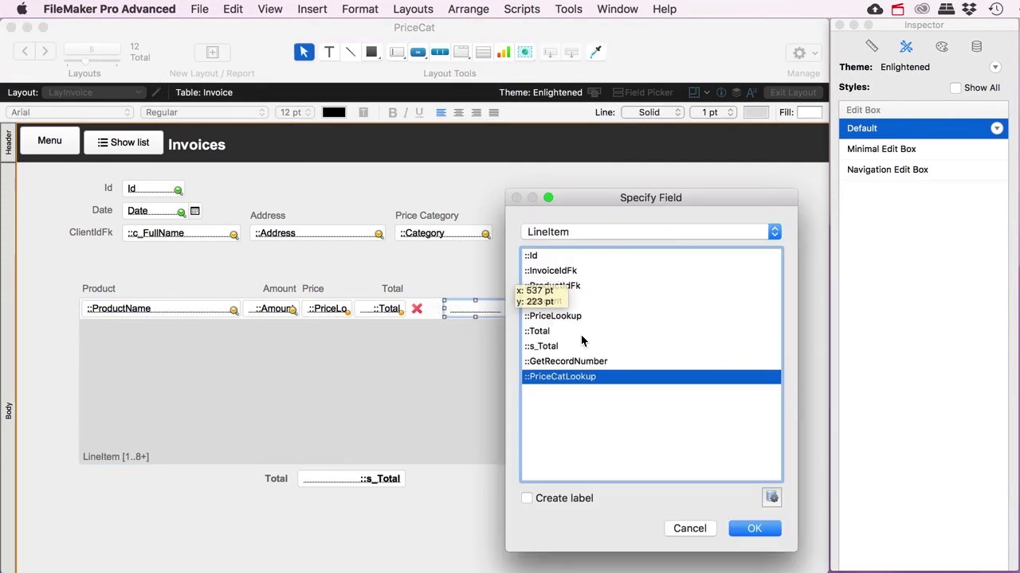
click(748, 529)
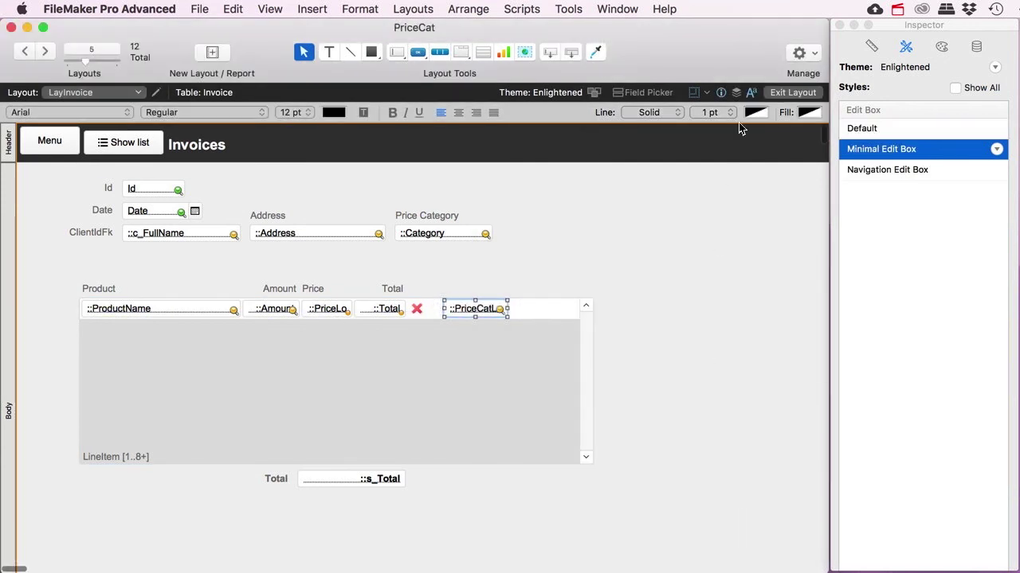
click(777, 92)
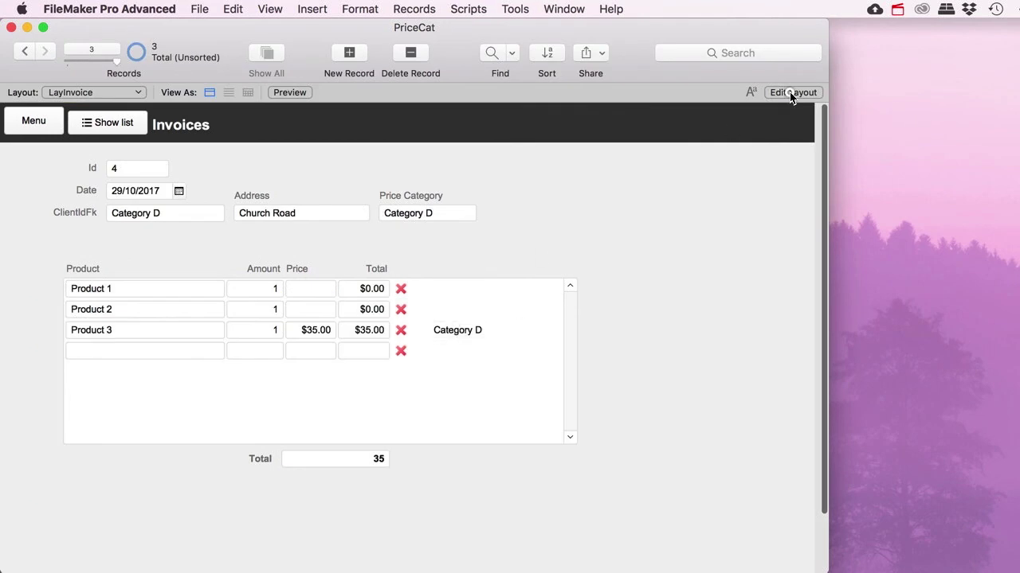
Step: Apply the Default edit box style to the PriceCatLookup field in the portal and return to browsing the invoice
click(790, 91)
click(478, 310)
click(877, 133)
click(793, 92)
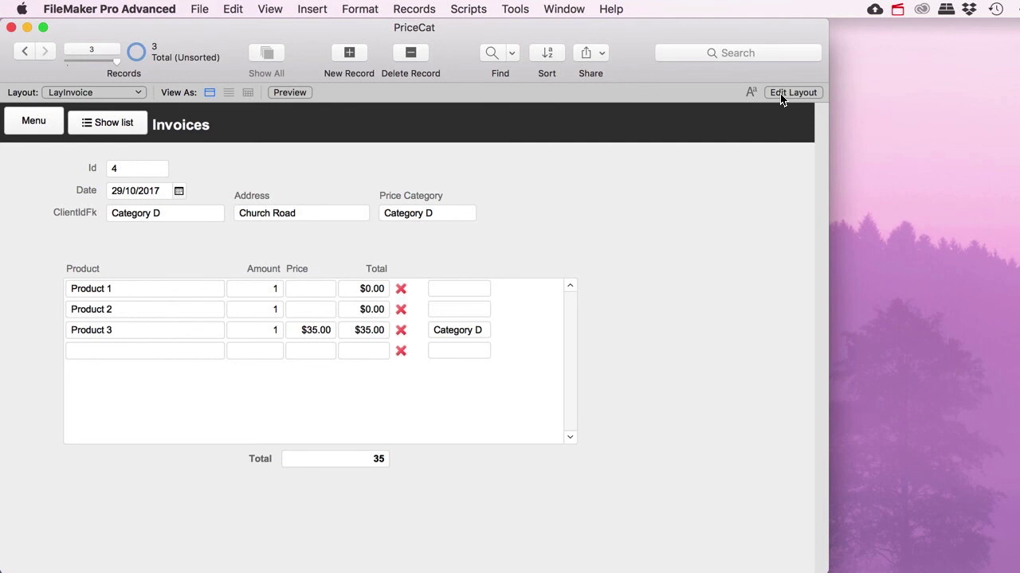
Step: Reselect Category D as the invoice's client and check the category values on its product lines
click(166, 225)
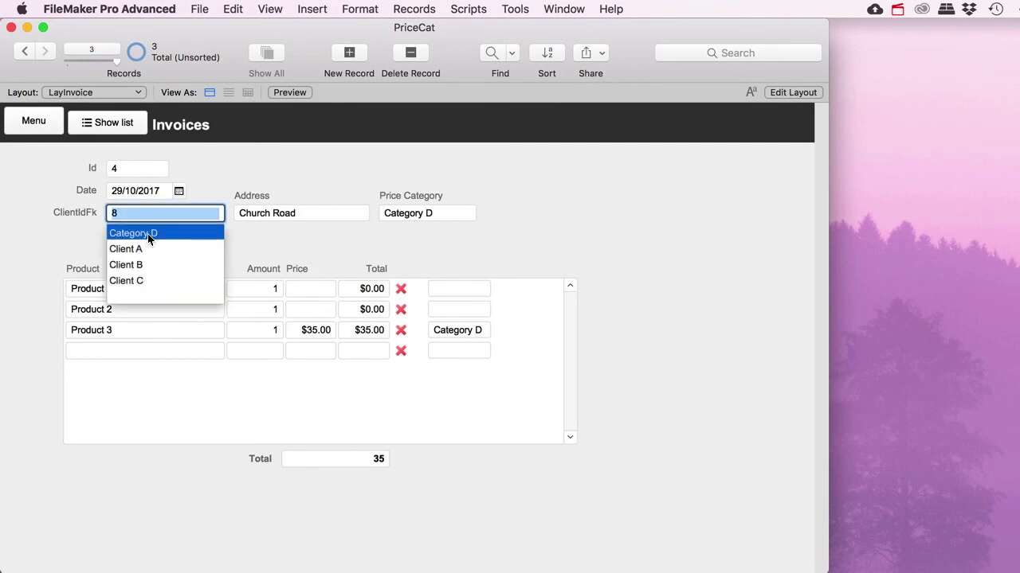
click(148, 234)
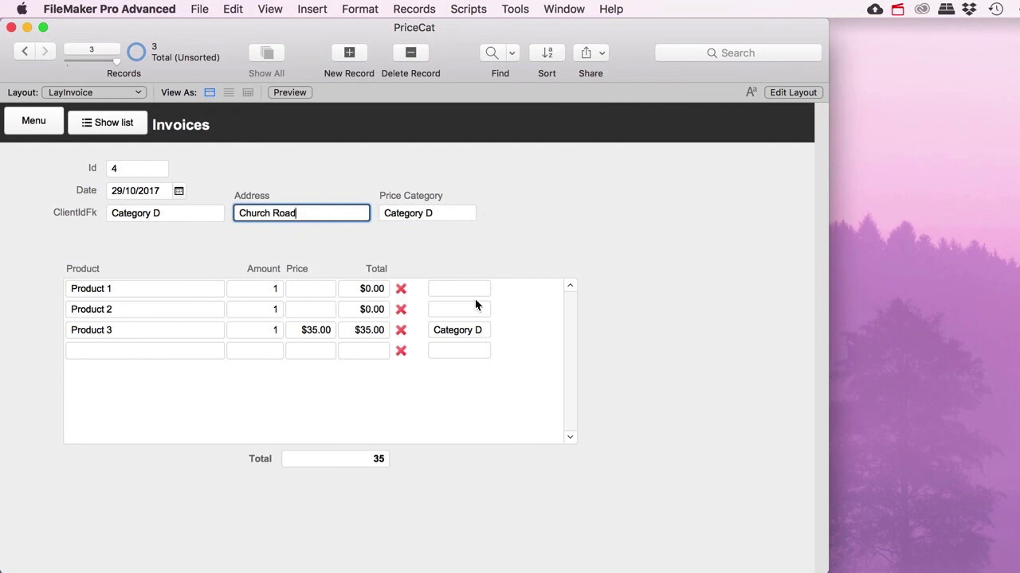
click(193, 234)
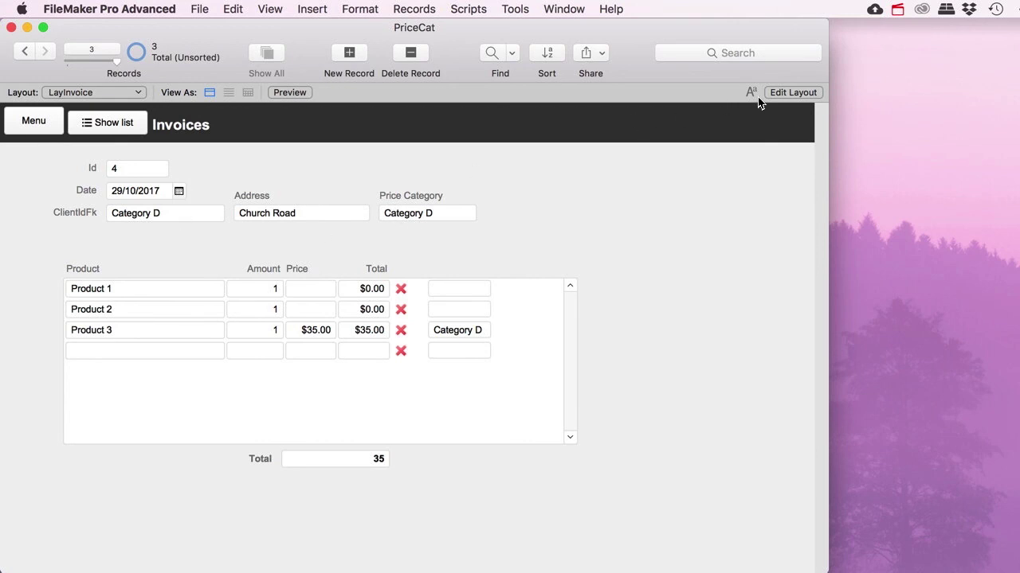
Step: Move the client full name field below ClientIdFk on the invoice layout and select the ClientIdFk field
click(792, 93)
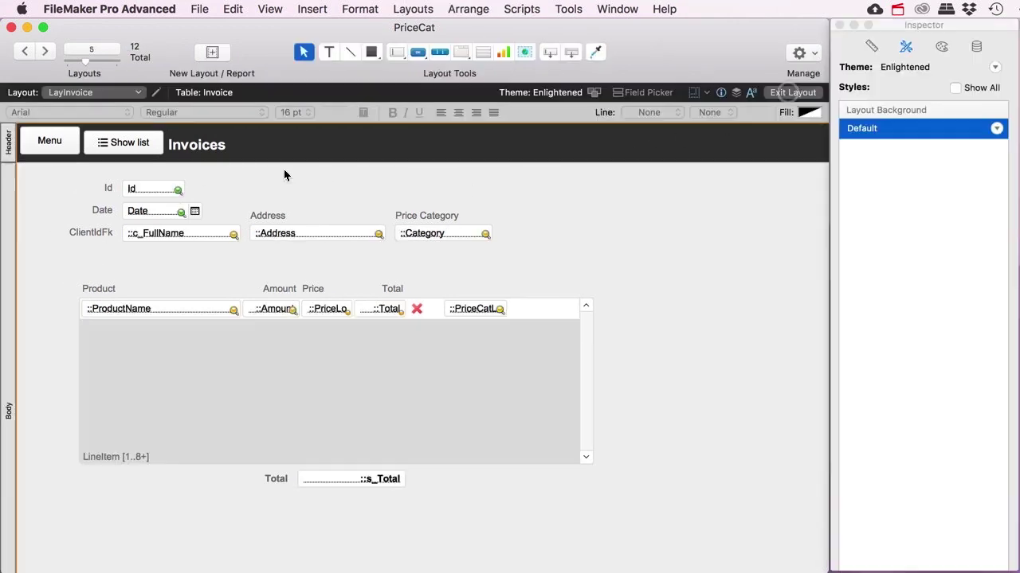
drag(206, 237, 208, 256)
click(209, 235)
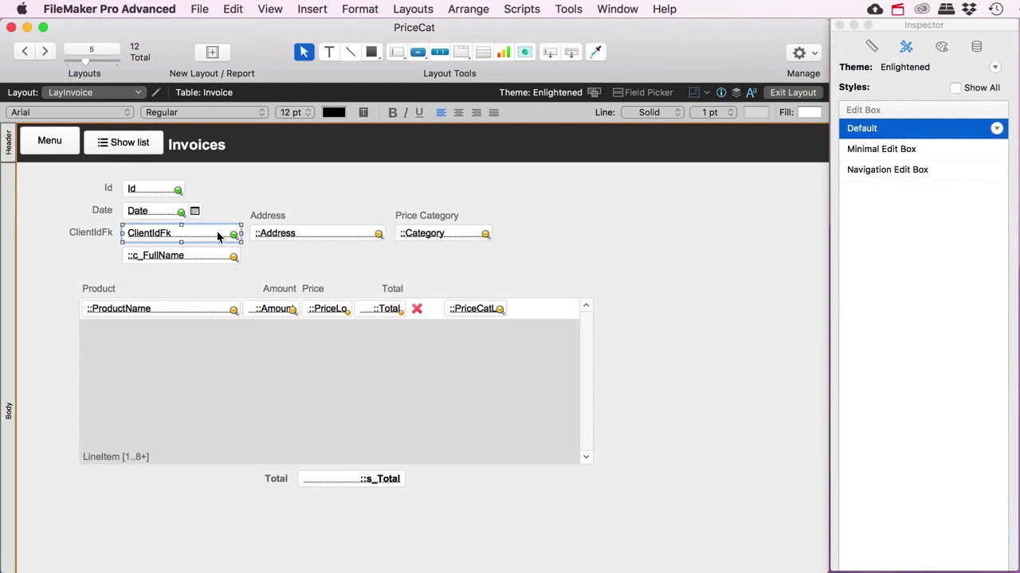
Step: Create a new script named Commit
click(529, 9)
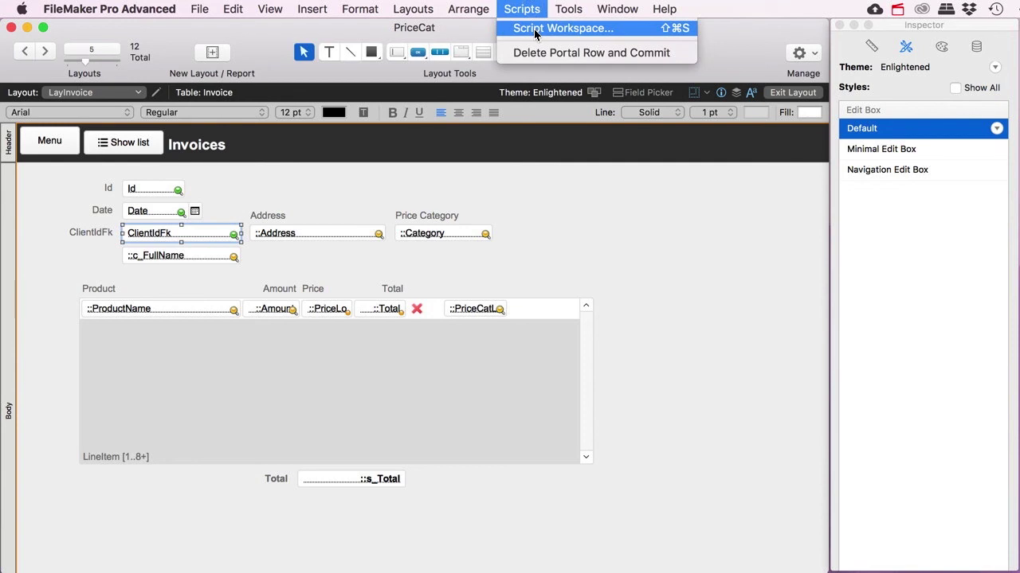
click(535, 30)
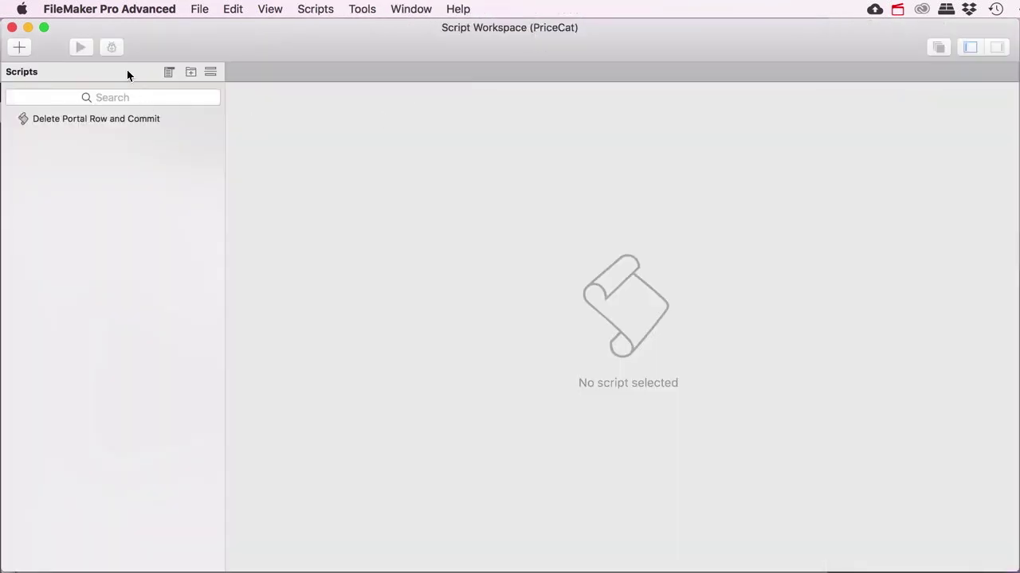
click(23, 46)
text(Commit)
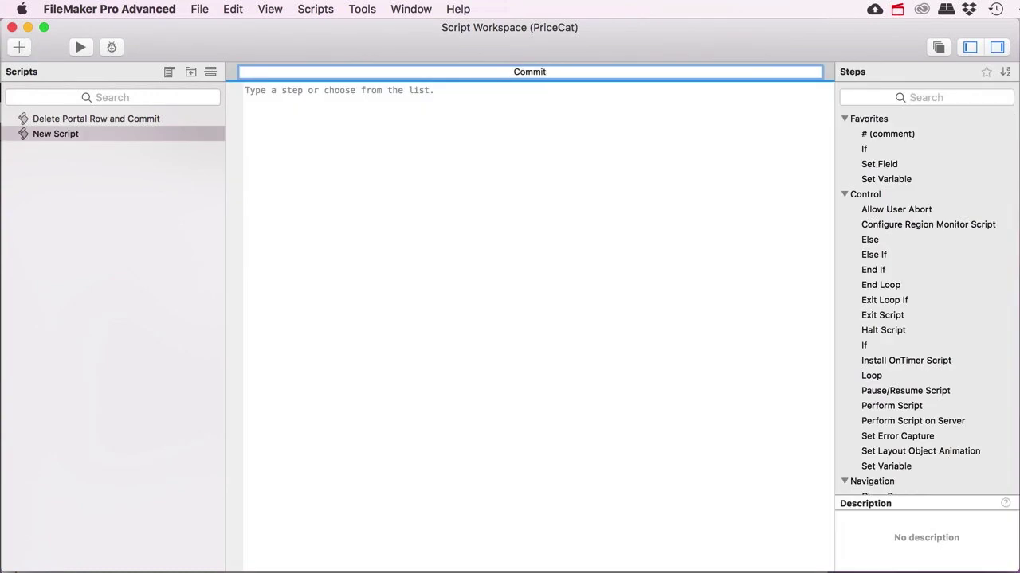
key(Return)
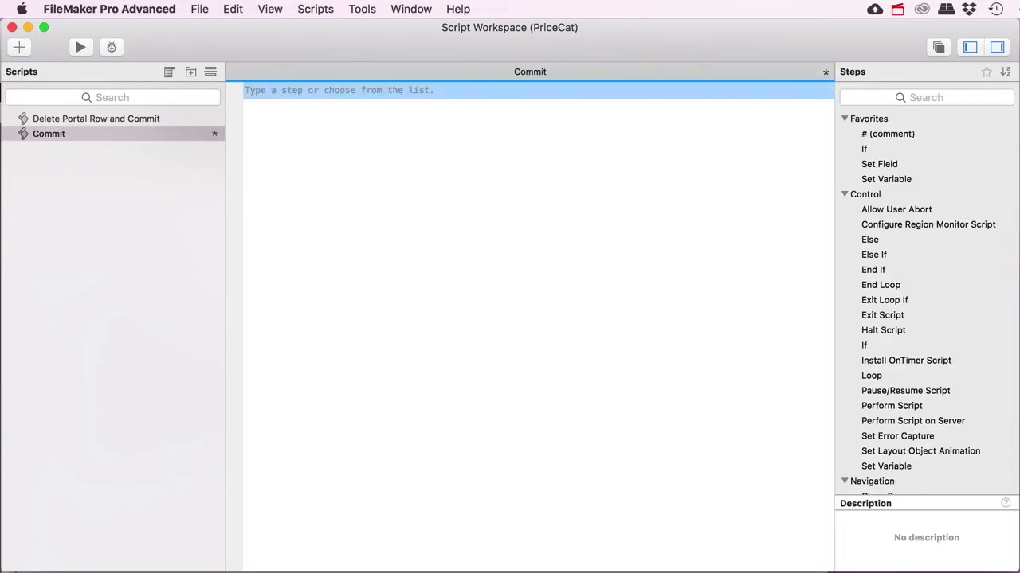
Step: Add a Commit Records/Requests step with its dialog off to the Commit script, save it and close the script editor
text(Commit)
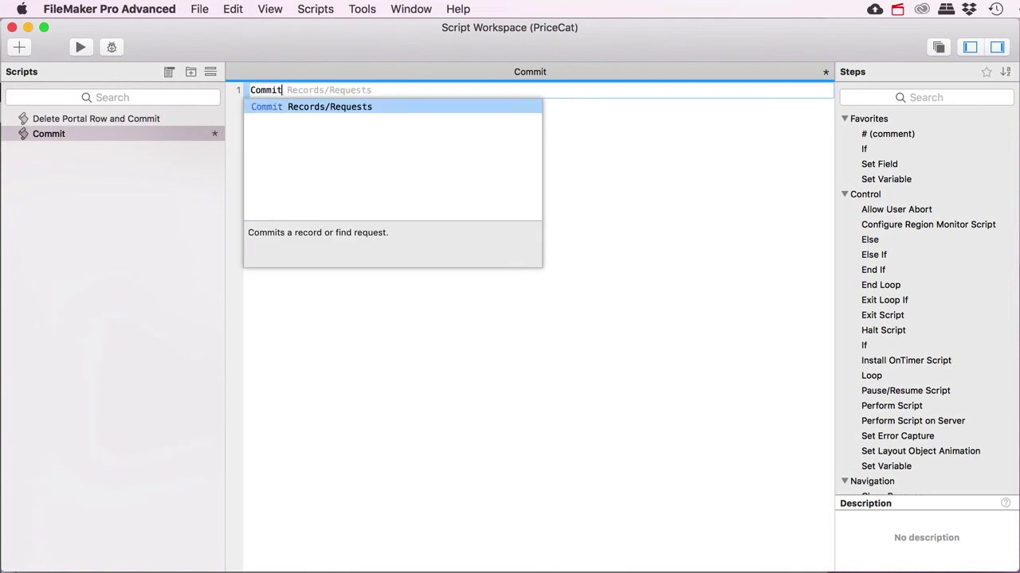
key(Return)
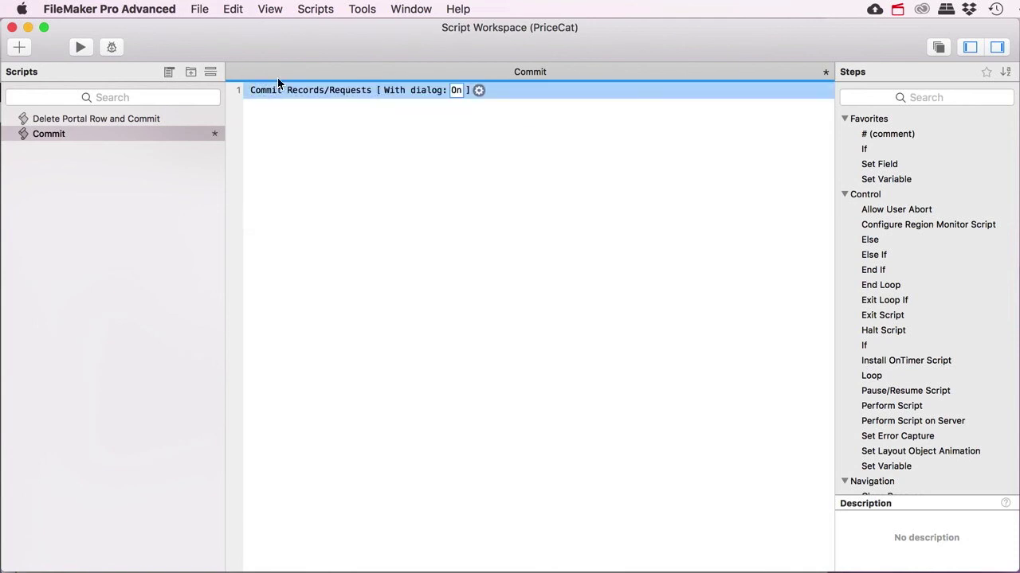
click(455, 90)
click(452, 104)
key(super+s)
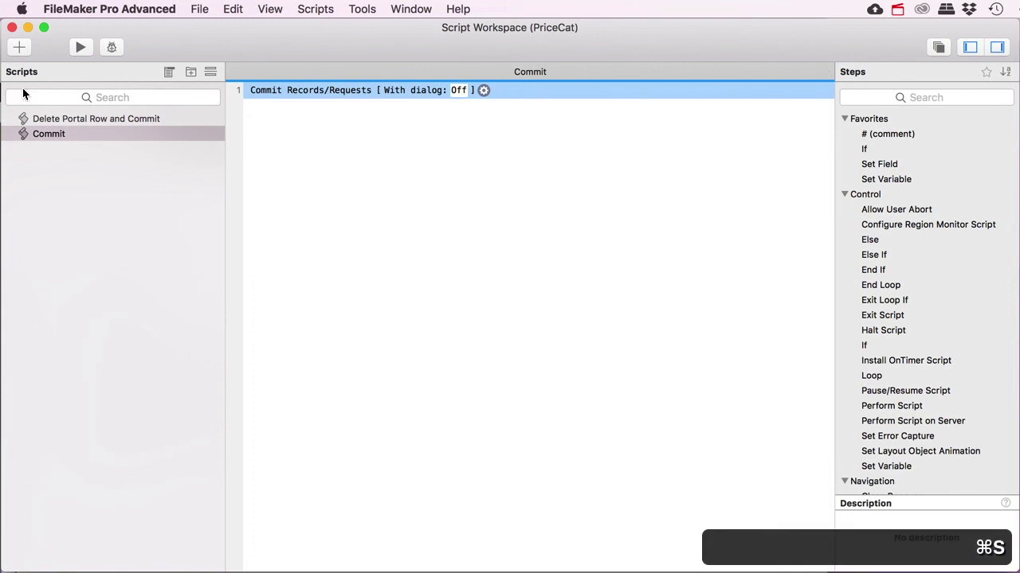
click(12, 27)
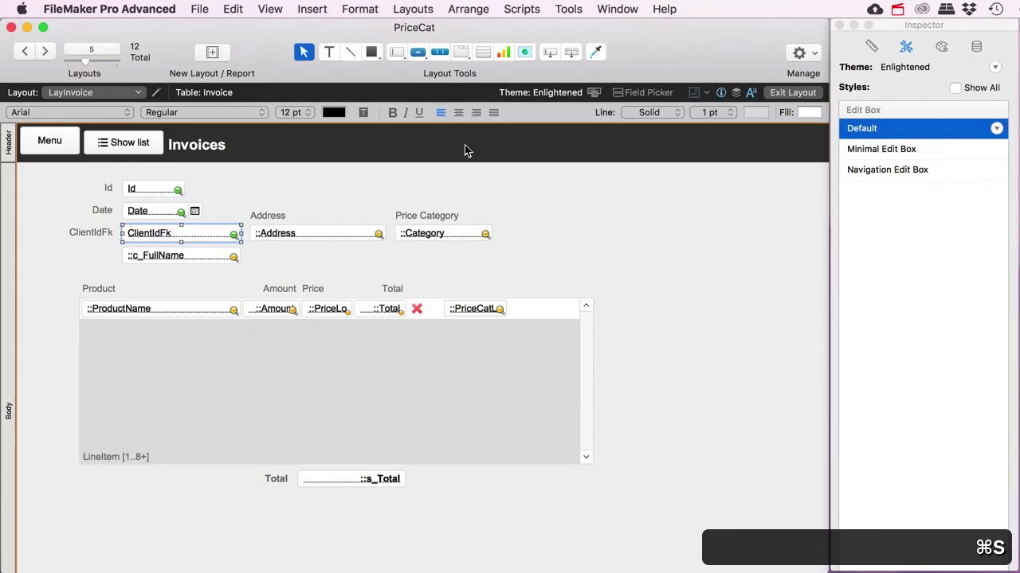
Step: Set an OnObjectModify script trigger on the ClientIdFk field that runs the Commit script, and return to browsing the invoice
right_click(224, 237)
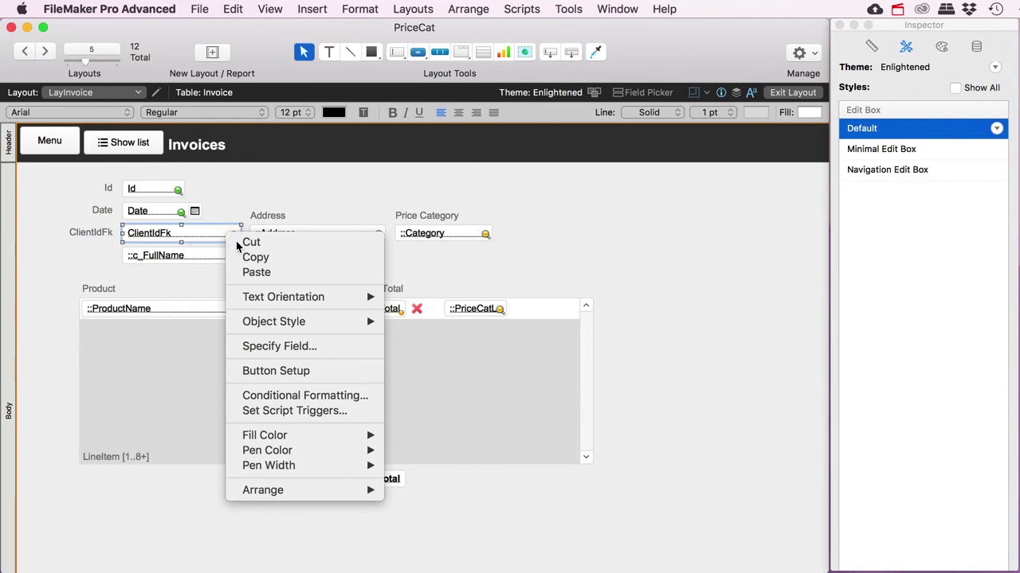
click(304, 414)
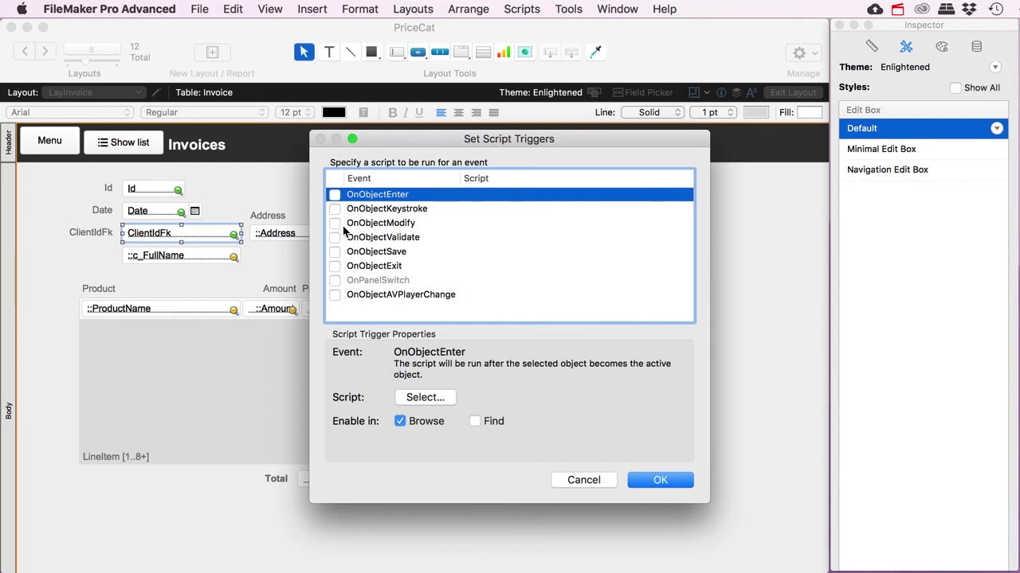
click(335, 223)
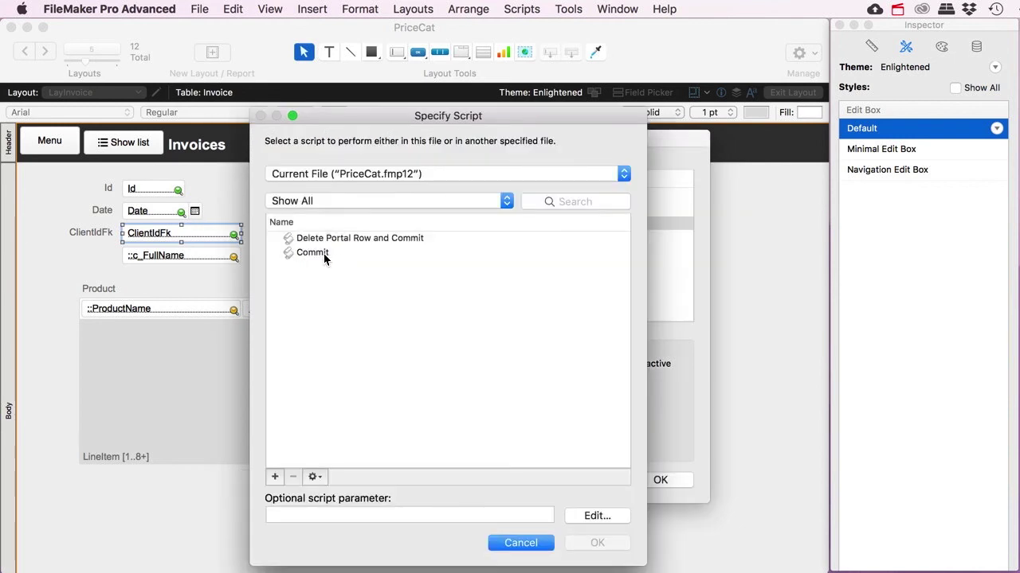
click(311, 253)
click(596, 543)
click(651, 479)
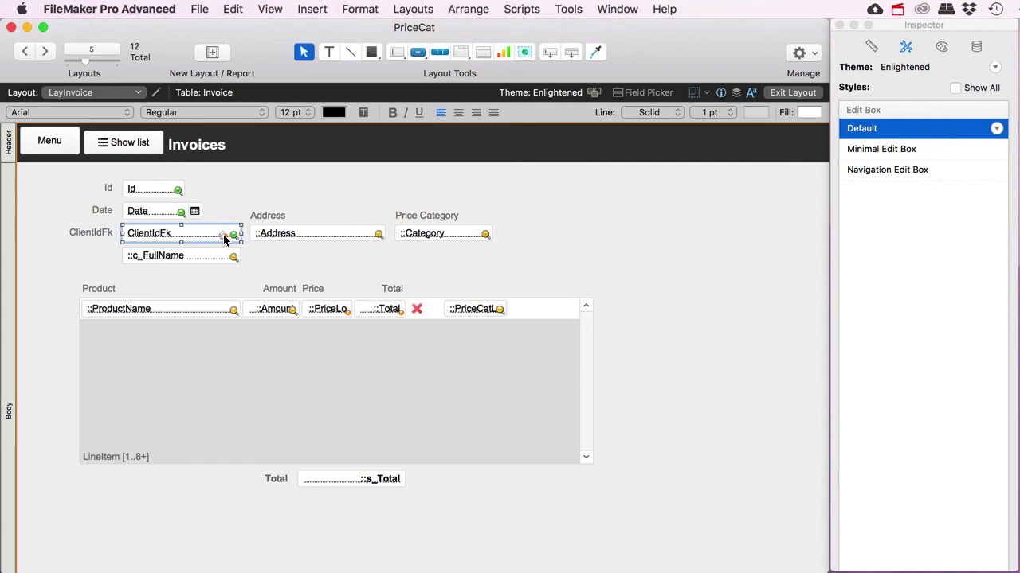
mouse_move(224, 239)
click(791, 93)
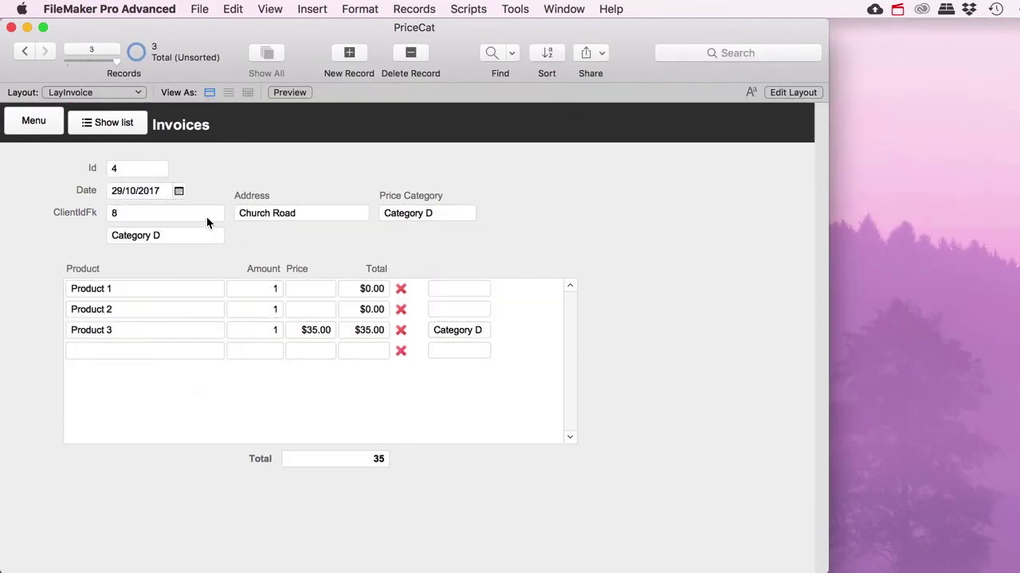
Step: Create a new invoice and assign it to Client B
click(356, 53)
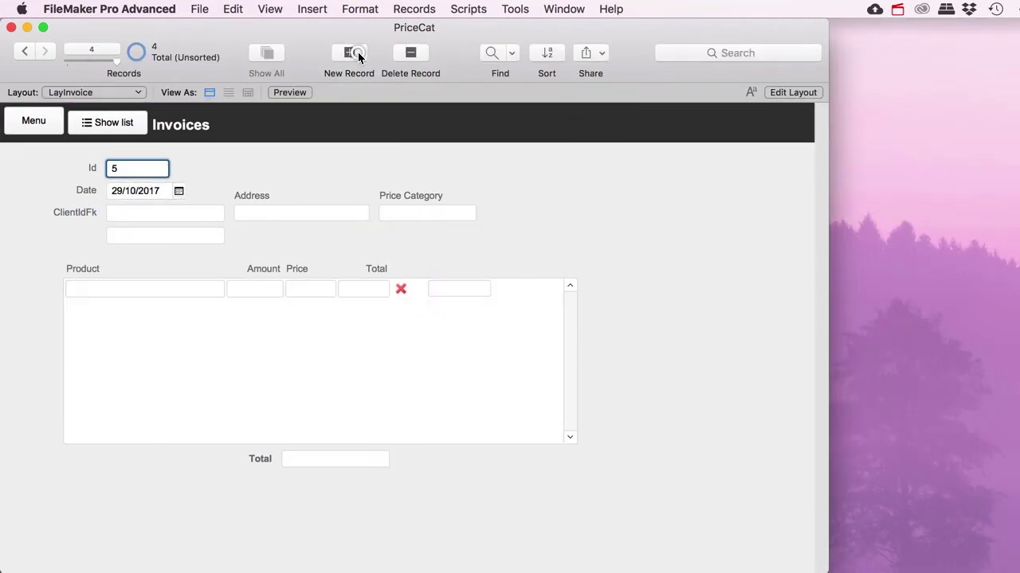
click(153, 214)
click(136, 267)
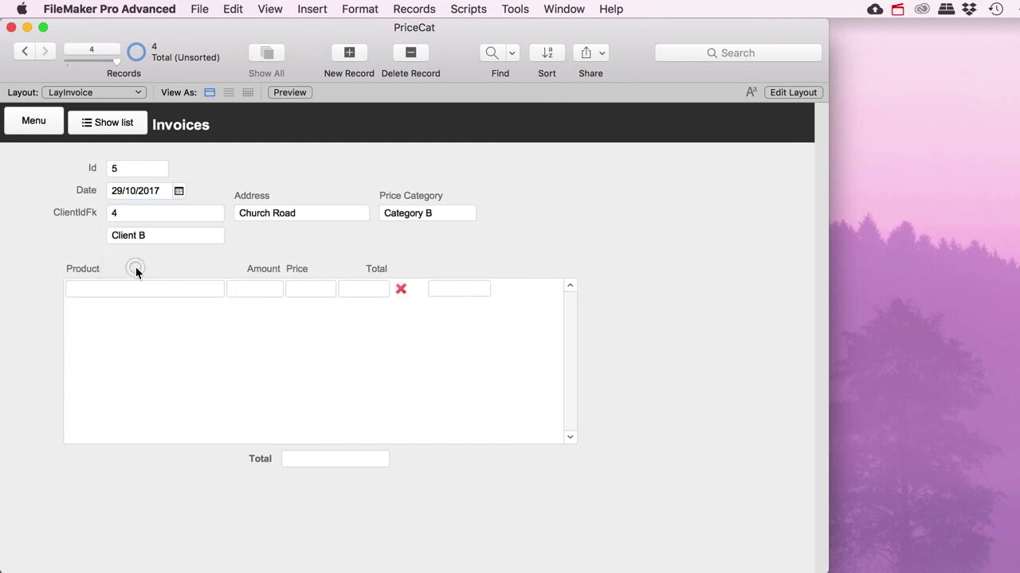
Step: Add a Product 1 line with an amount of 1 to the Client B invoice and commit the record
click(115, 291)
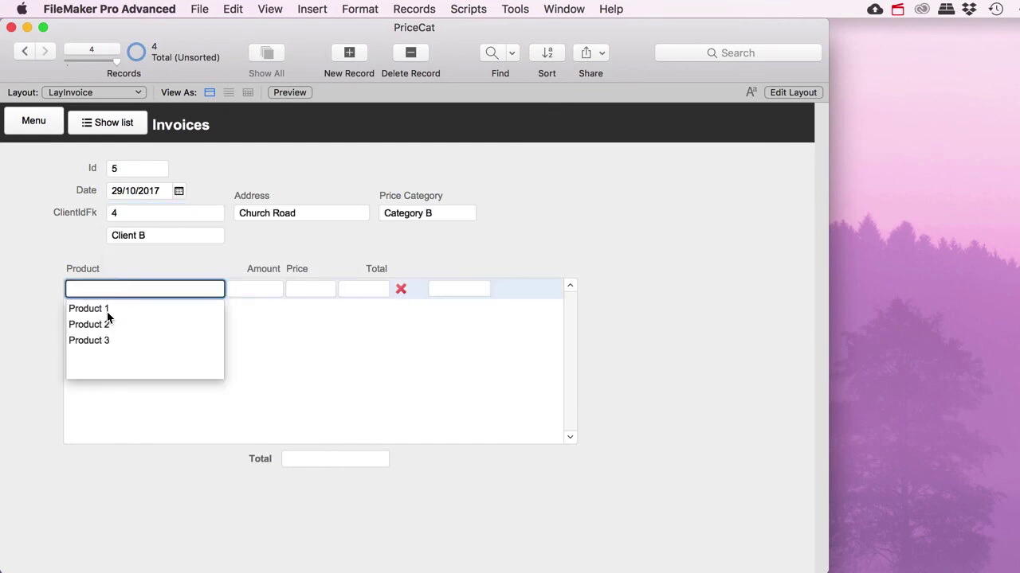
click(107, 311)
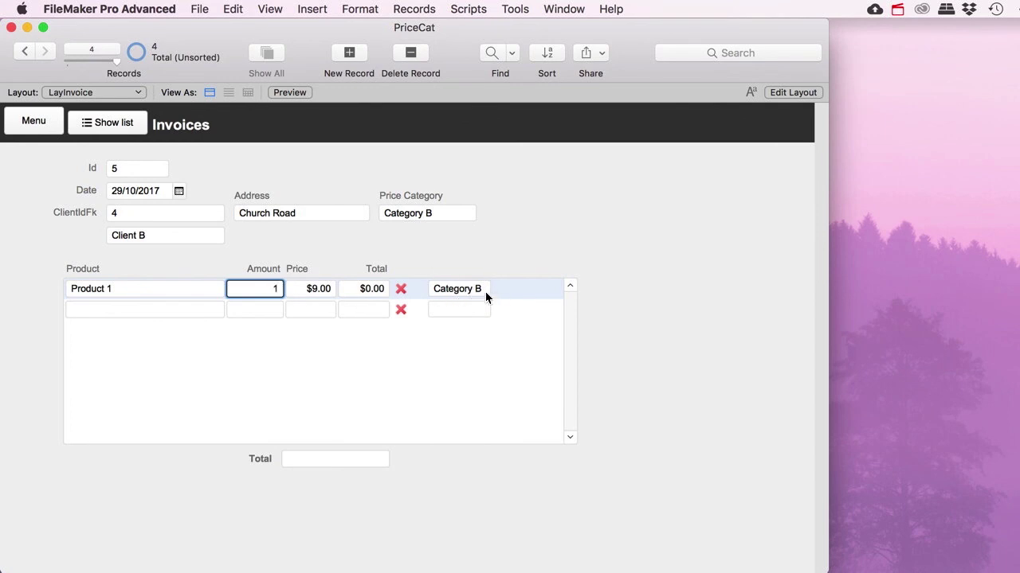
click(350, 242)
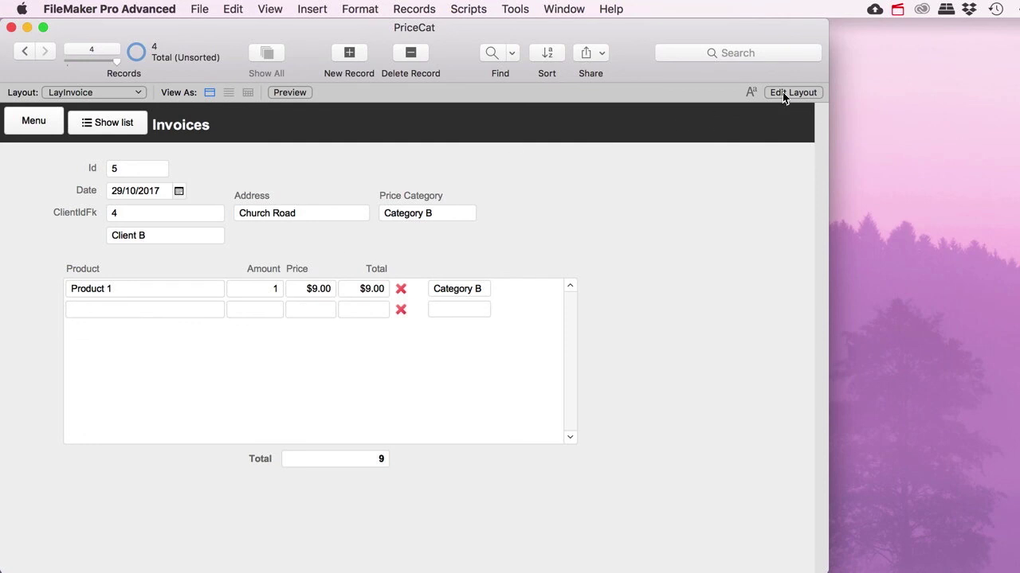
Step: Try adding a Refresh Window step with Flush cached join results enabled after the commit step in the Commit script
click(471, 9)
click(478, 27)
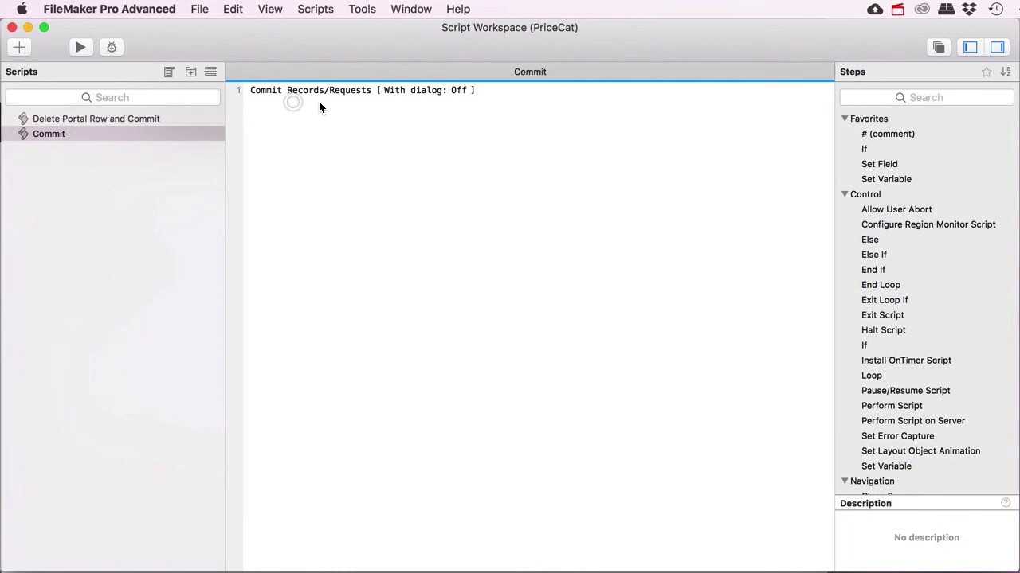
click(548, 98)
key(Return)
text(Refre)
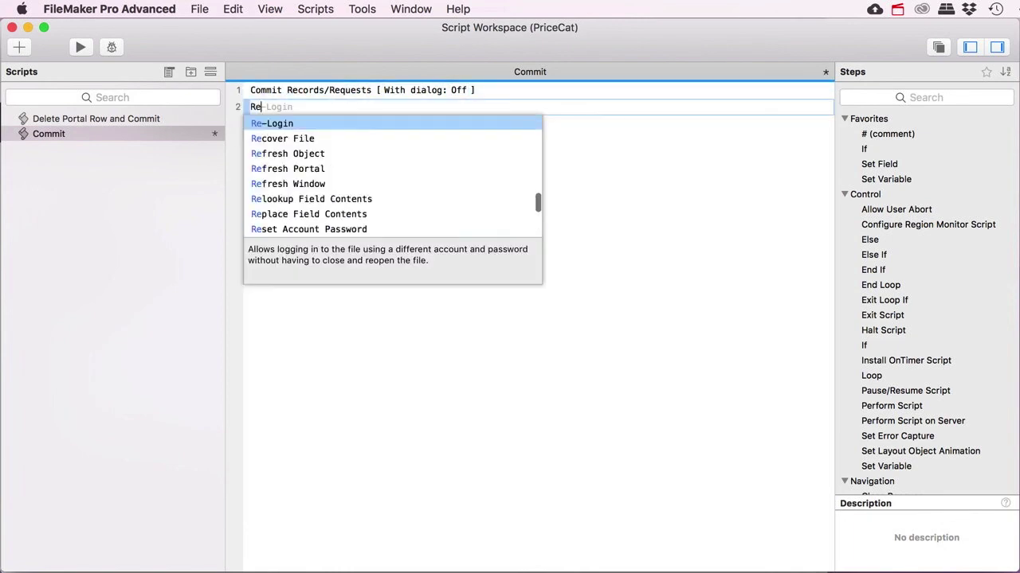
key(Down)
key(Down)
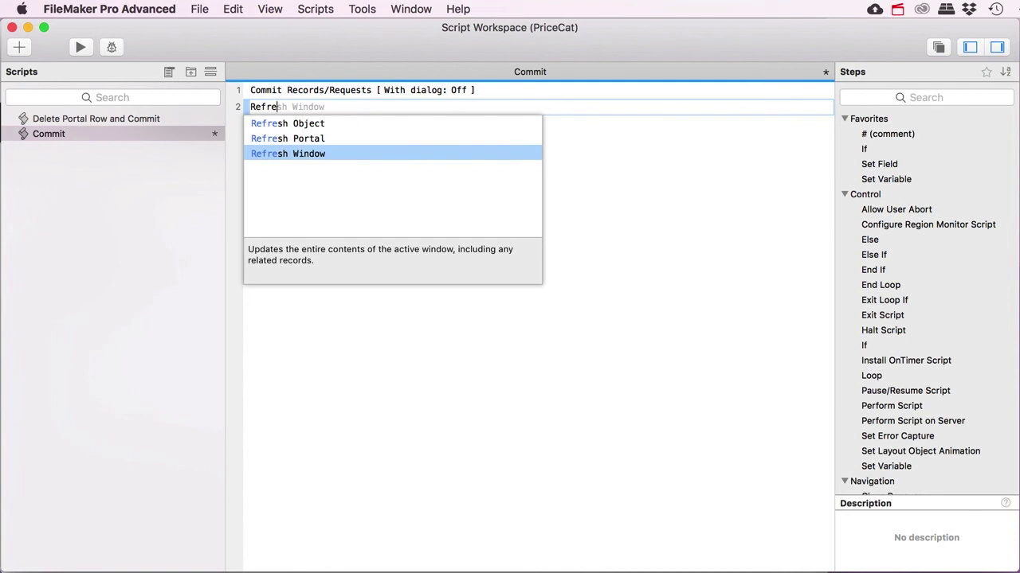
key(Return)
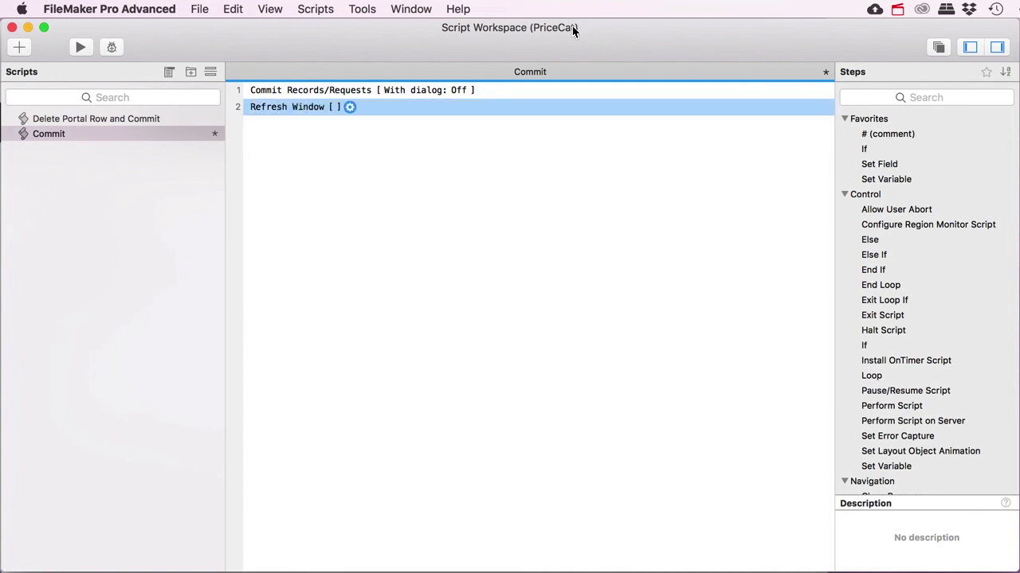
click(350, 108)
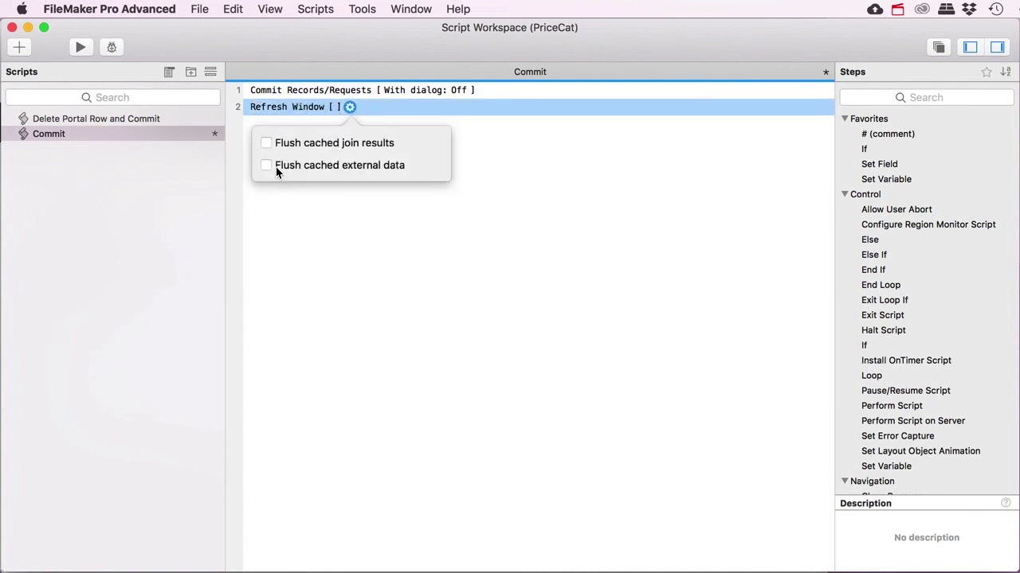
click(267, 143)
click(464, 152)
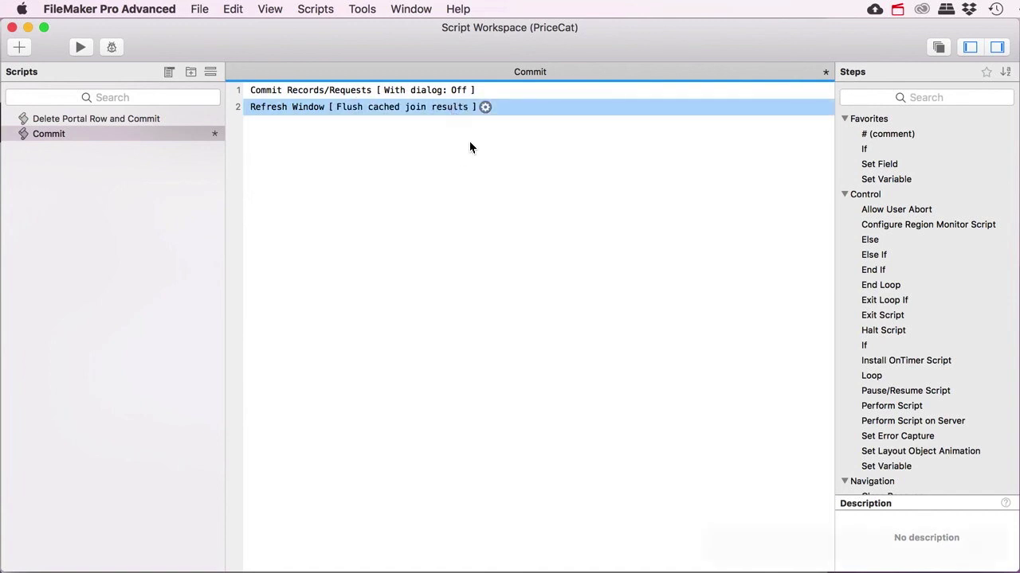
Step: Remove the Refresh Window step from the Commit script and save the script
key(super+BackSpace)
key(super+s)
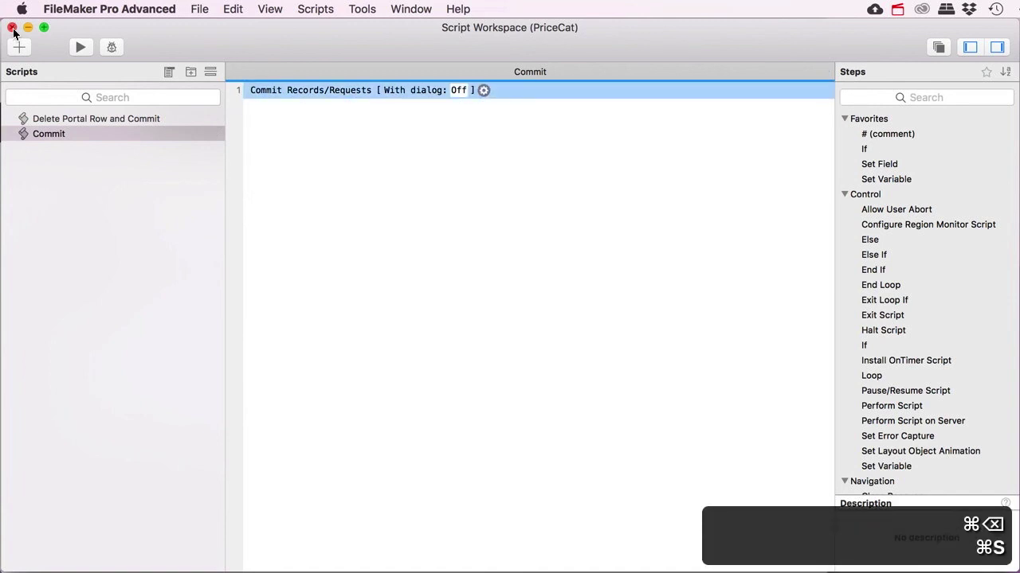
Step: Stack the client full name field over the ClientIdFk field on the invoice layout by aligning their top edges, and exit layout editing
click(11, 27)
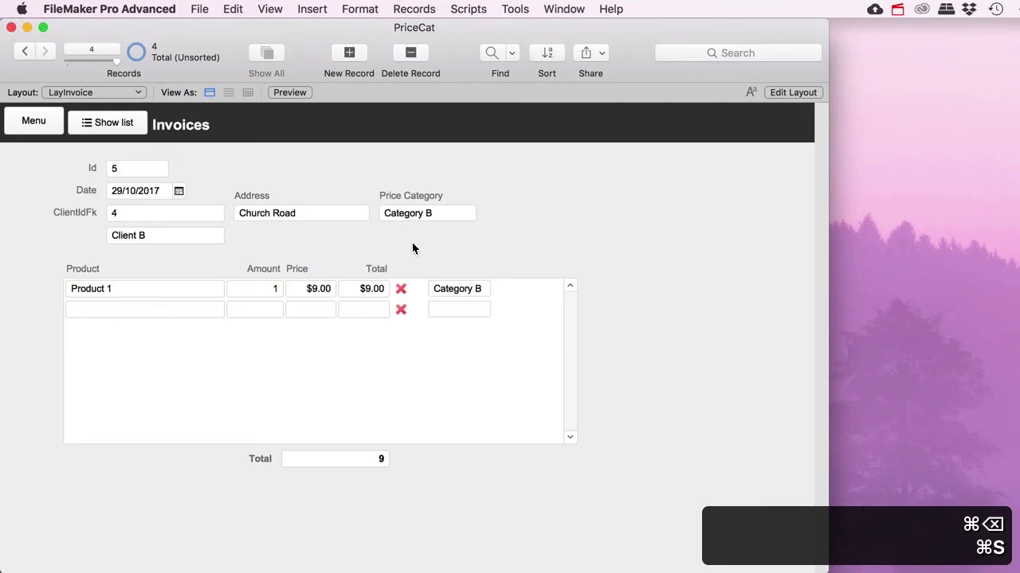
click(802, 92)
click(185, 237)
shift+click(188, 252)
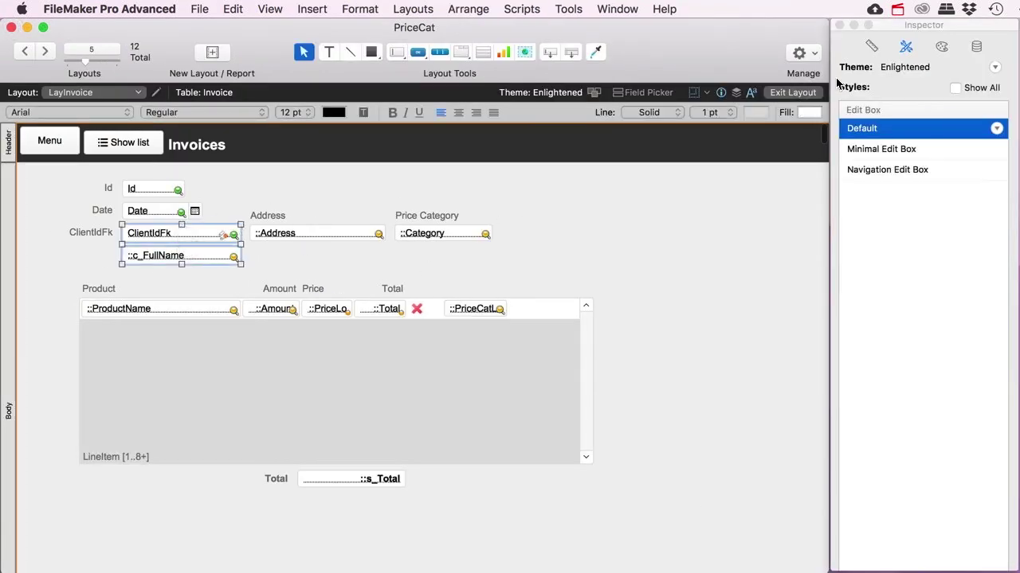
click(873, 46)
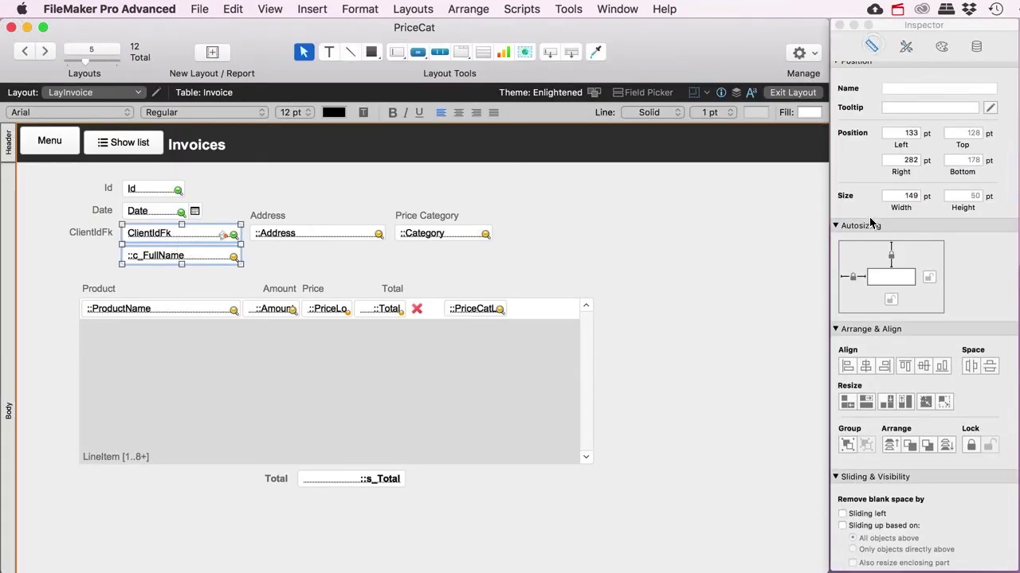
click(905, 366)
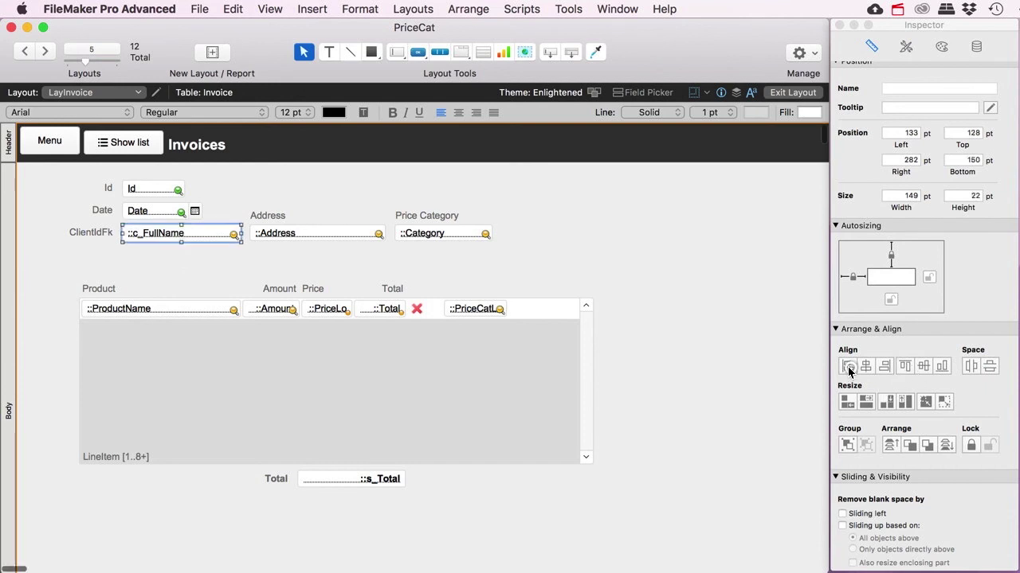
click(795, 94)
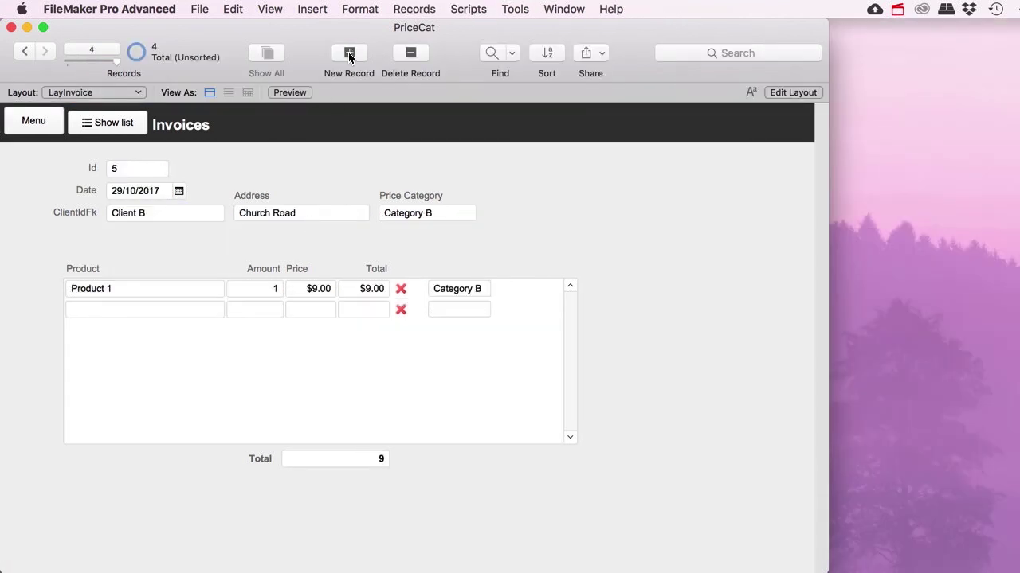
Step: Create a new invoice for the Category D client with a Product 1 line of amount 1, and commit it
click(349, 56)
click(120, 215)
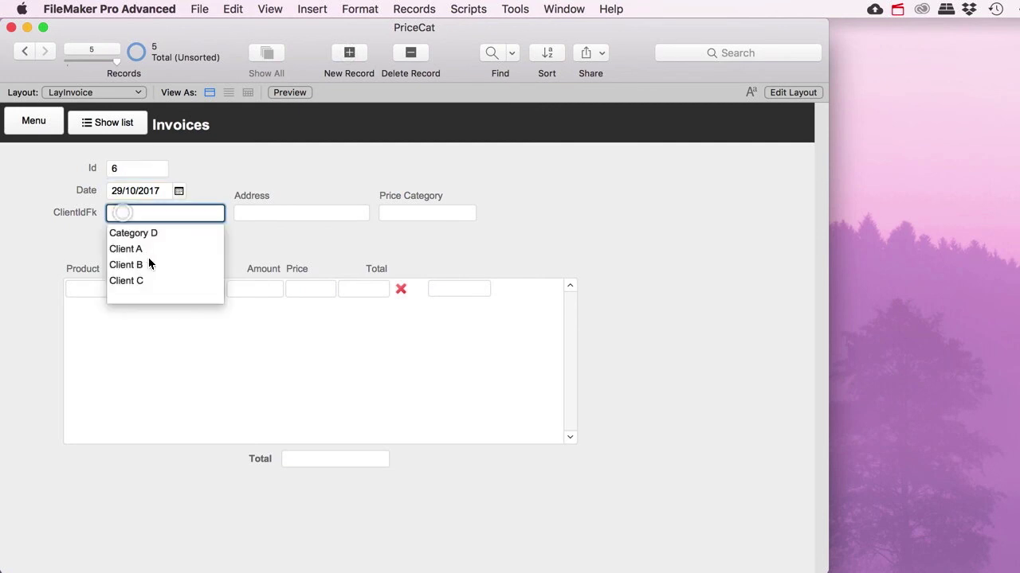
click(149, 235)
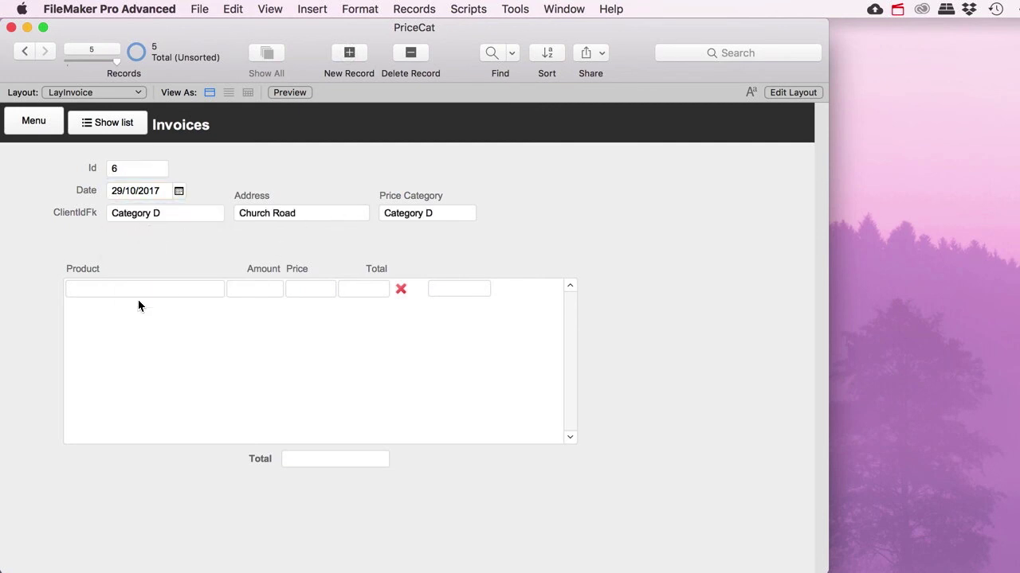
click(117, 291)
click(107, 311)
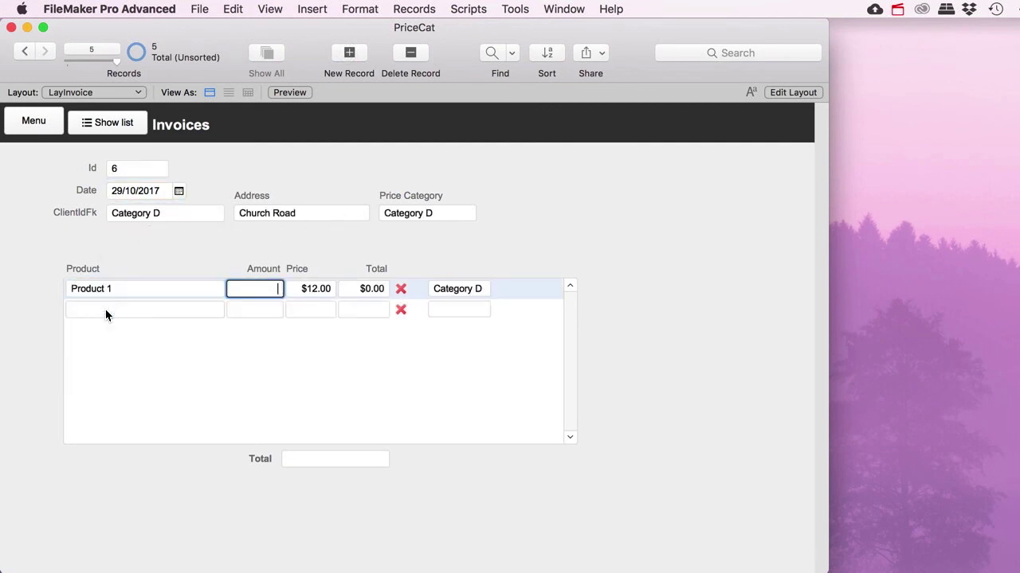
text(1)
click(146, 253)
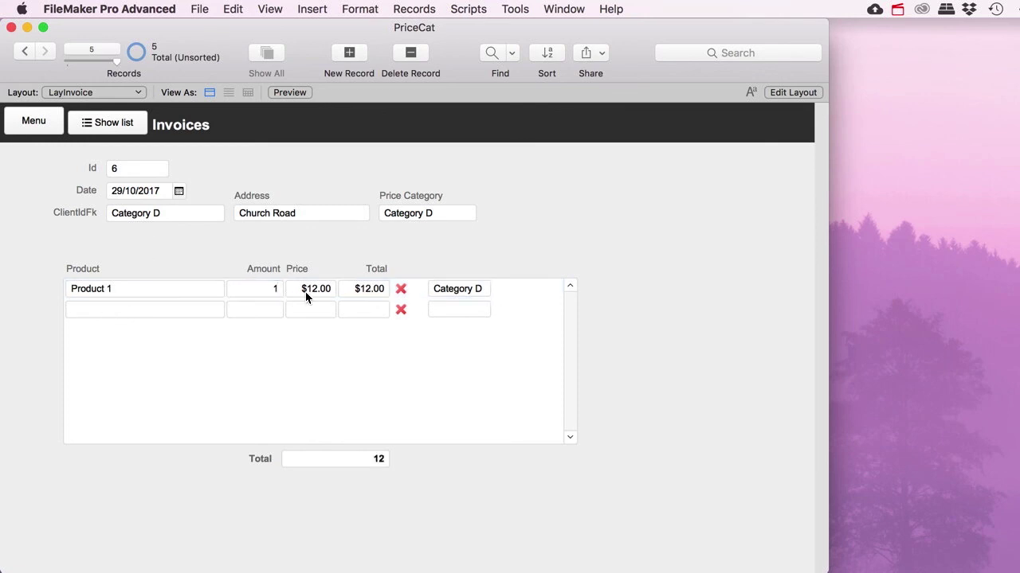
Step: Delete the price category lookup field from the line item portal and narrow the portal to just past the delete icon
click(788, 94)
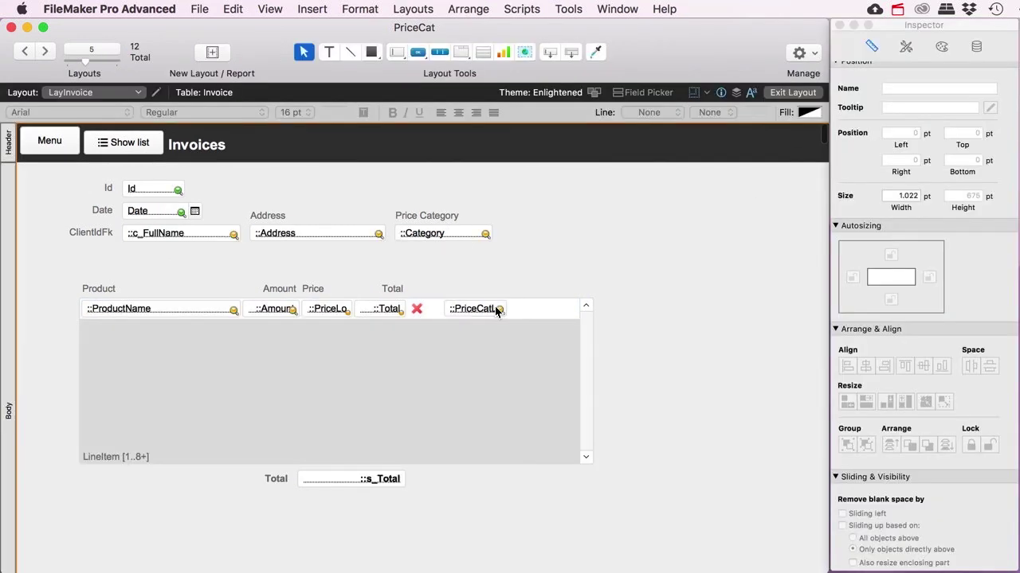
click(480, 342)
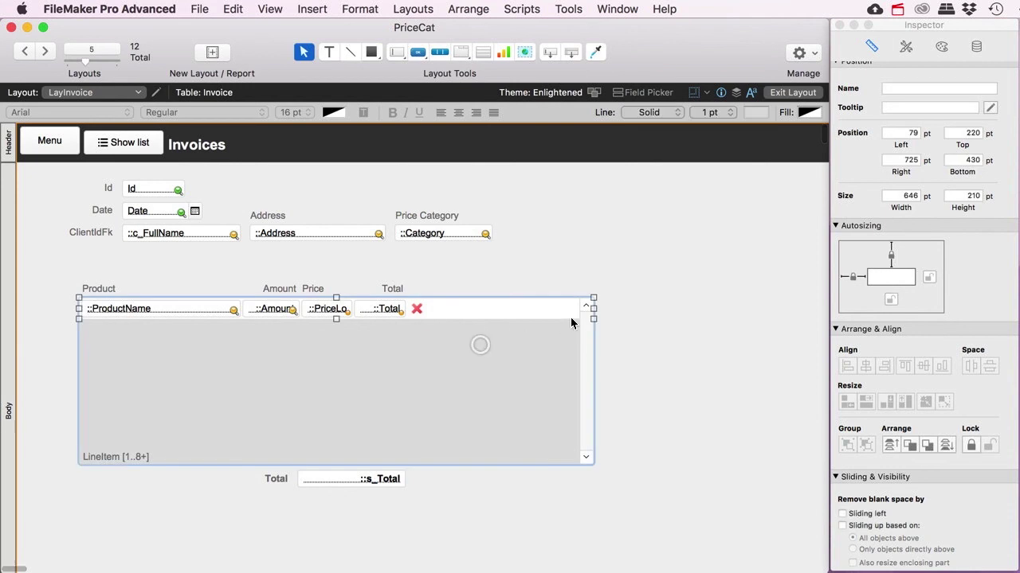
drag(595, 309, 444, 317)
key(super+b)
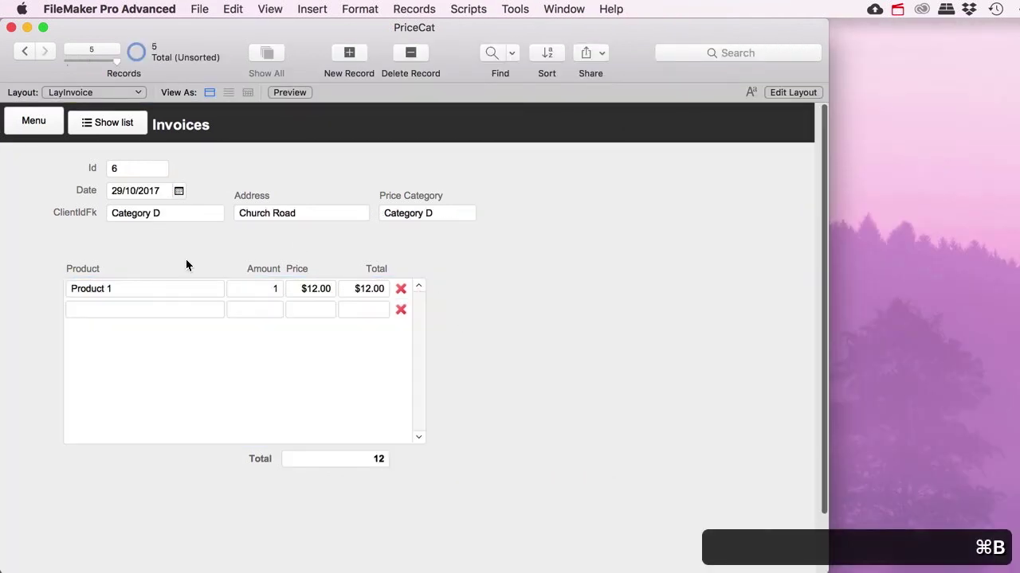
Step: Review the price categories of Product 1 and the category assigned to the Category D client
click(57, 124)
click(381, 205)
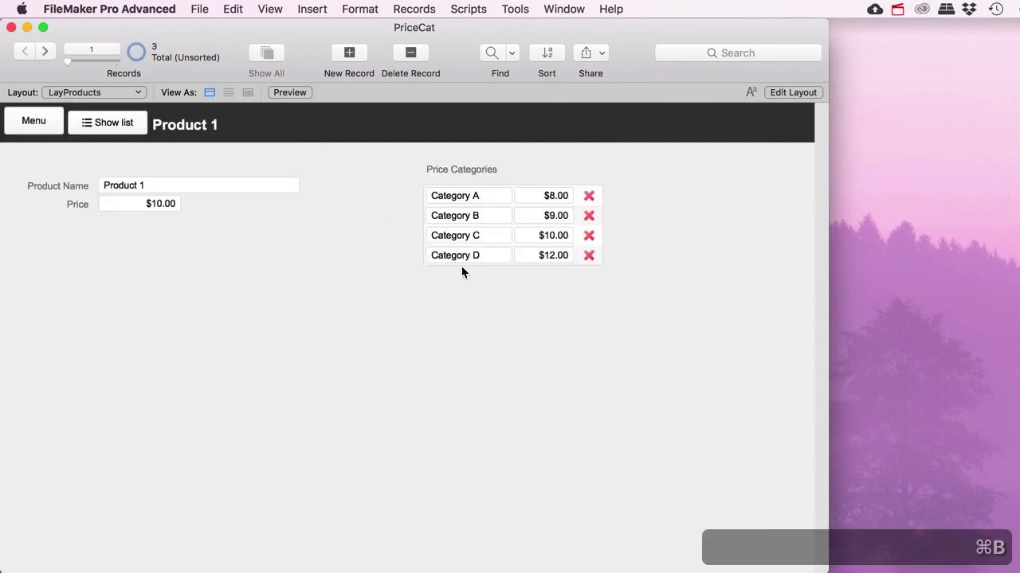
click(39, 126)
click(257, 237)
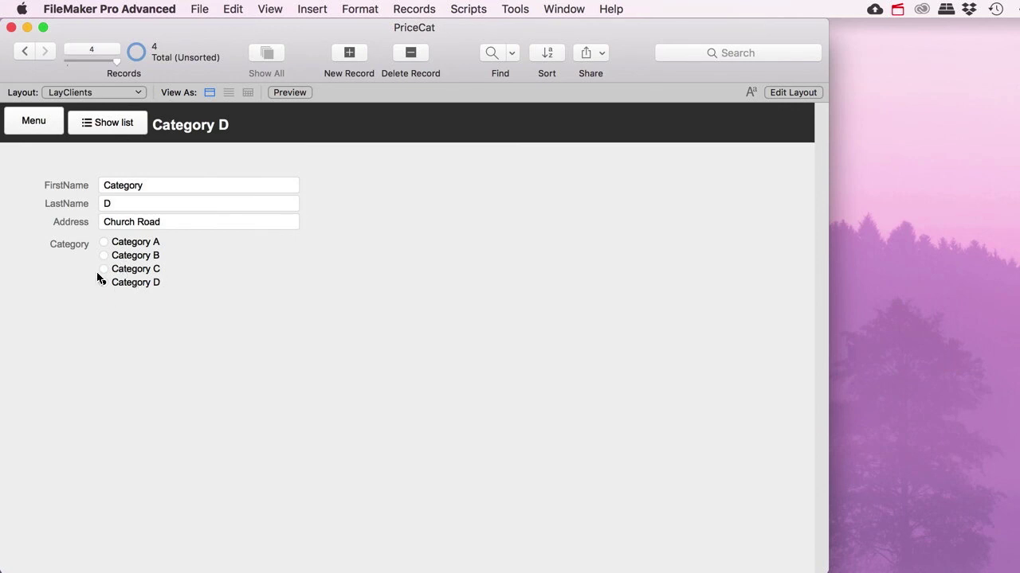
Step: Create a client with first name No, last name Category and address None, and clear its price category
click(349, 52)
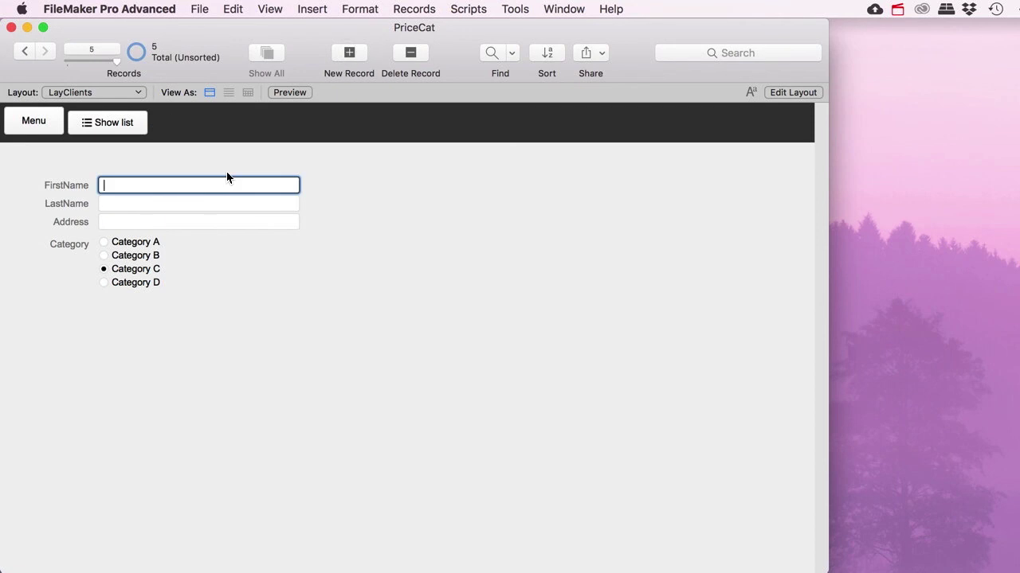
text(No)
key(Tab)
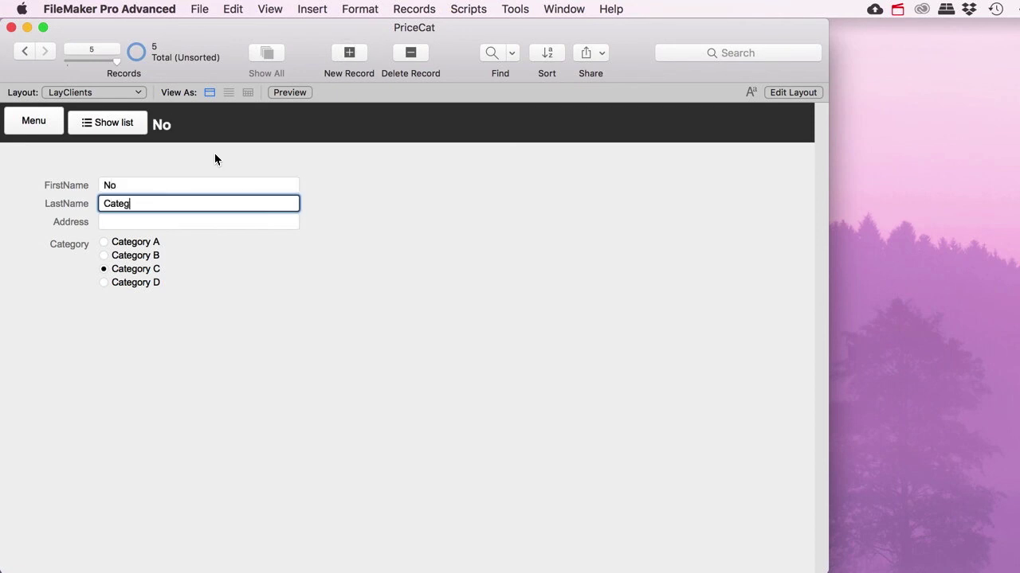
key(Tab)
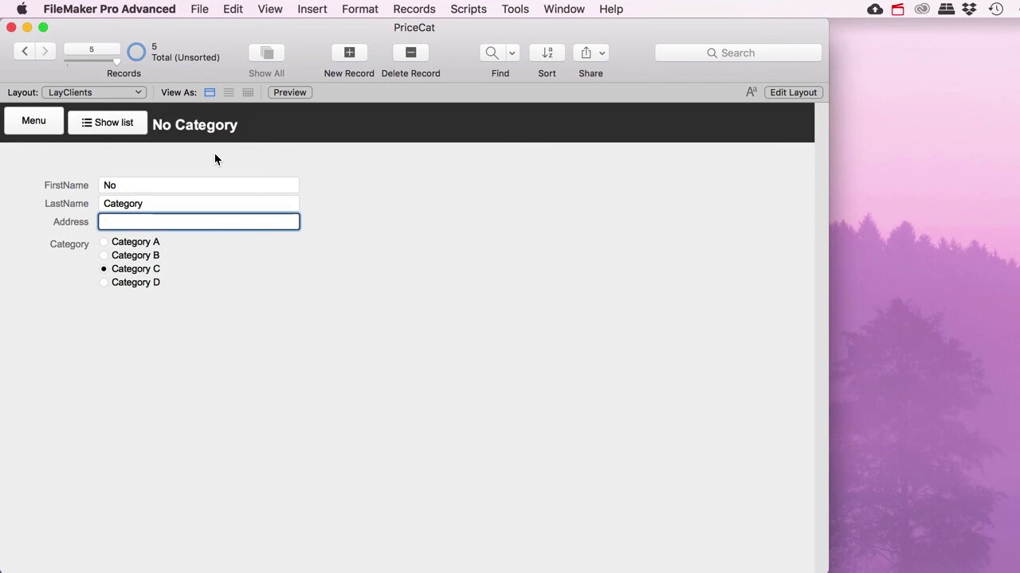
text(None)
key(Tab)
click(107, 269)
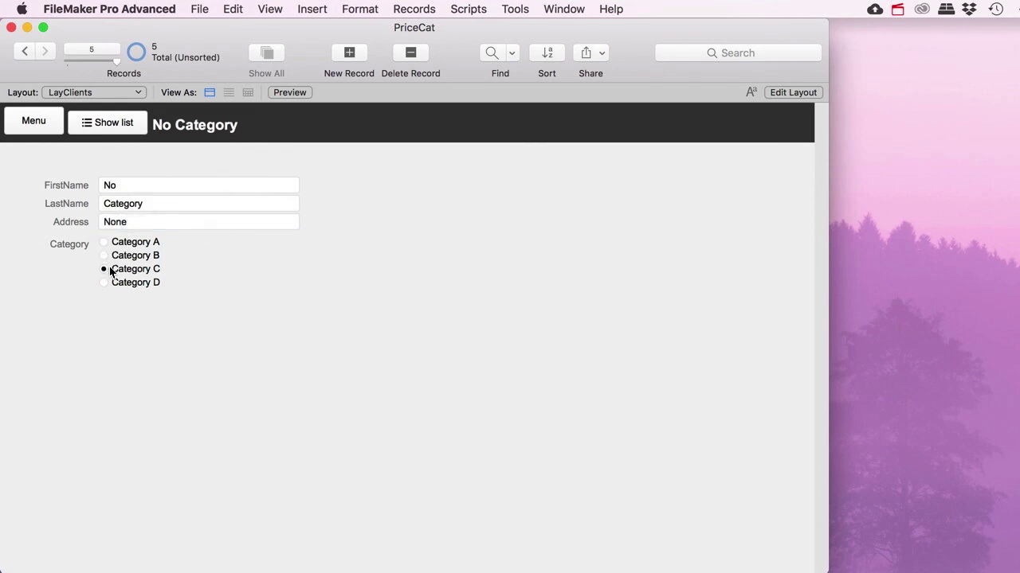
click(244, 316)
Step: Create a new invoice and assign it to the No Category client
click(38, 122)
click(111, 236)
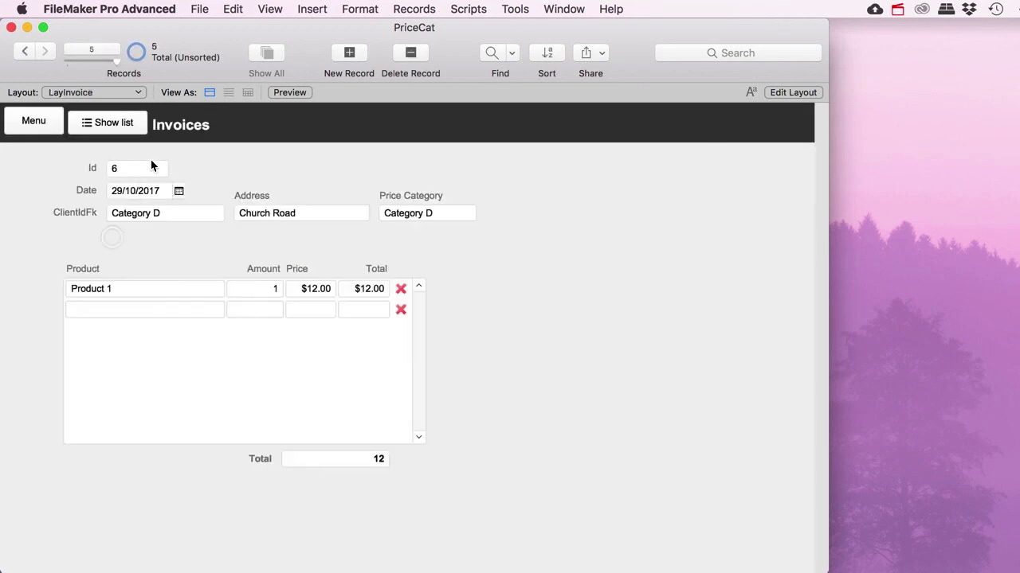
click(349, 53)
click(136, 213)
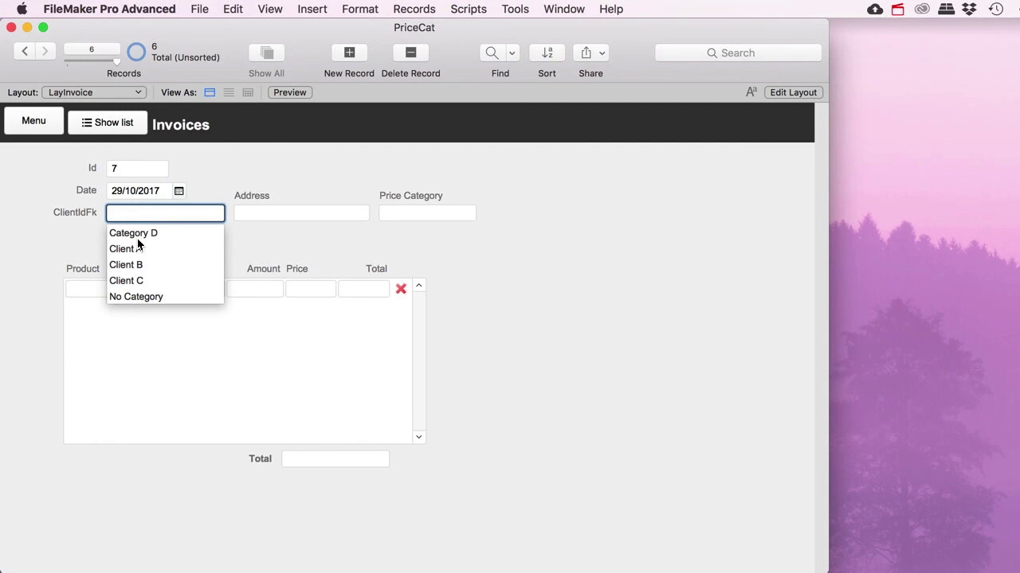
click(142, 295)
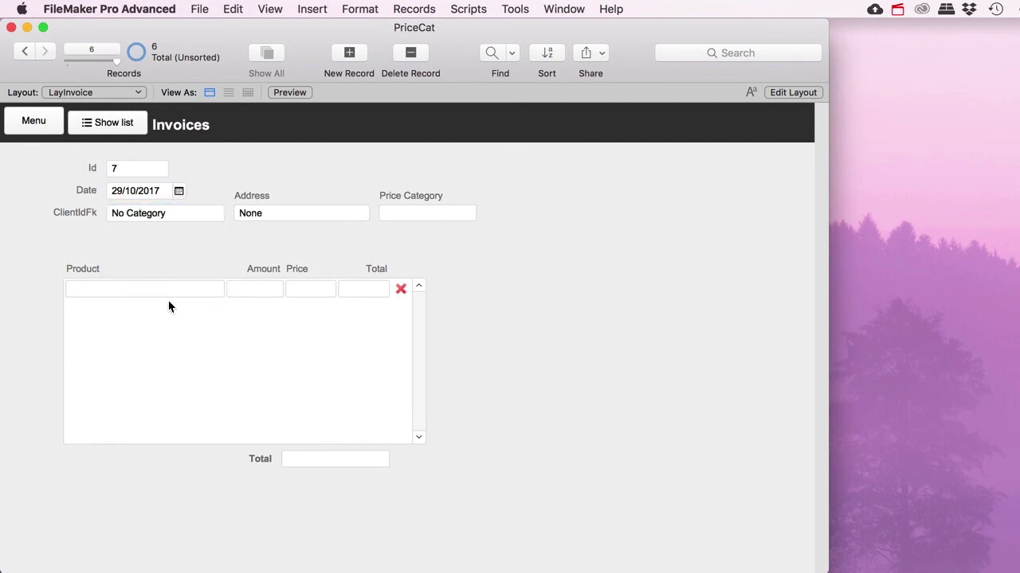
Step: Add Product 1 and Product 3 lines without amounts to the No Category invoice, committing the record after each
click(135, 295)
click(98, 309)
click(268, 289)
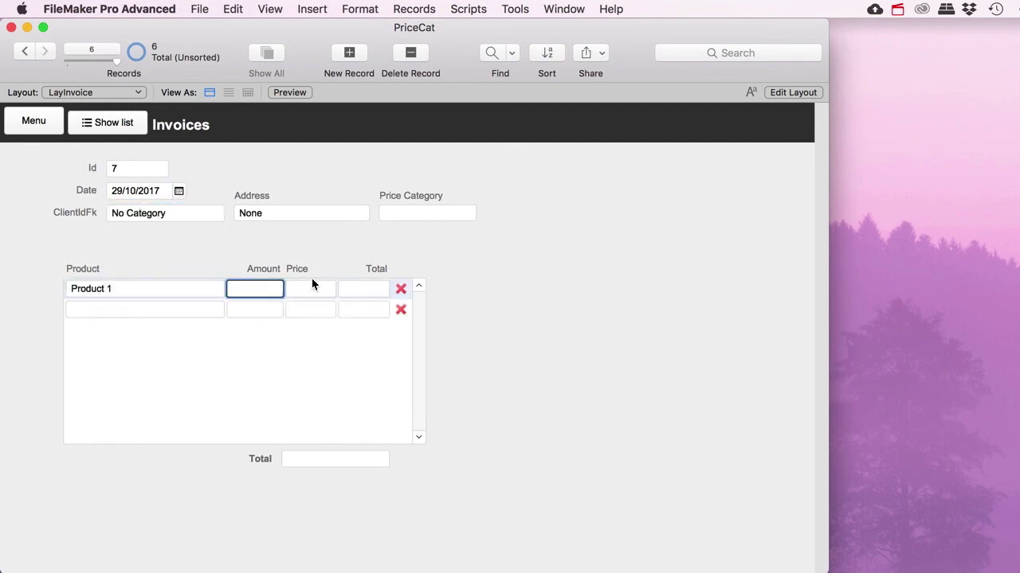
click(503, 256)
click(133, 312)
click(101, 362)
click(531, 325)
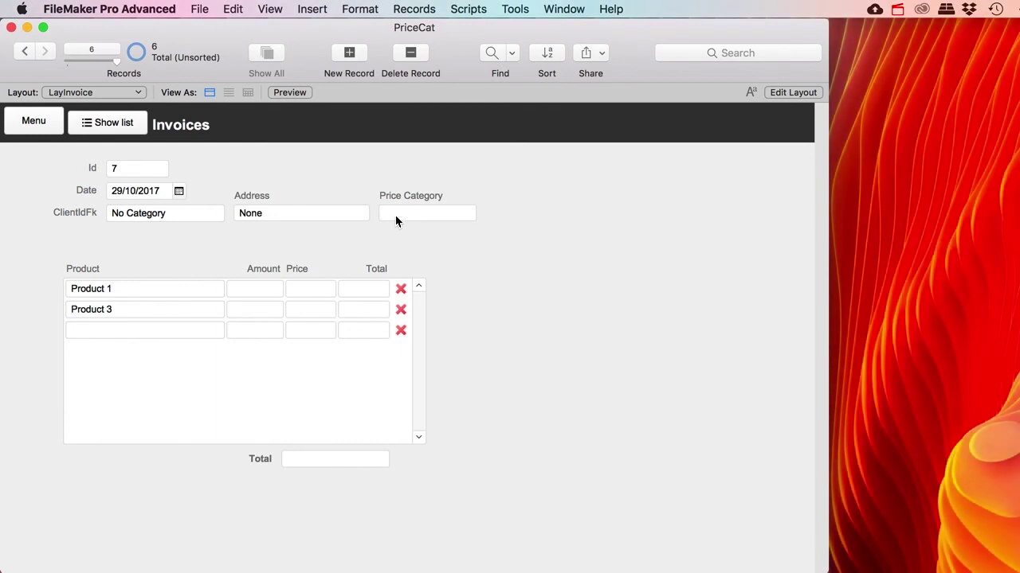
Step: Assign Category D to the No Category client in the client records
click(425, 213)
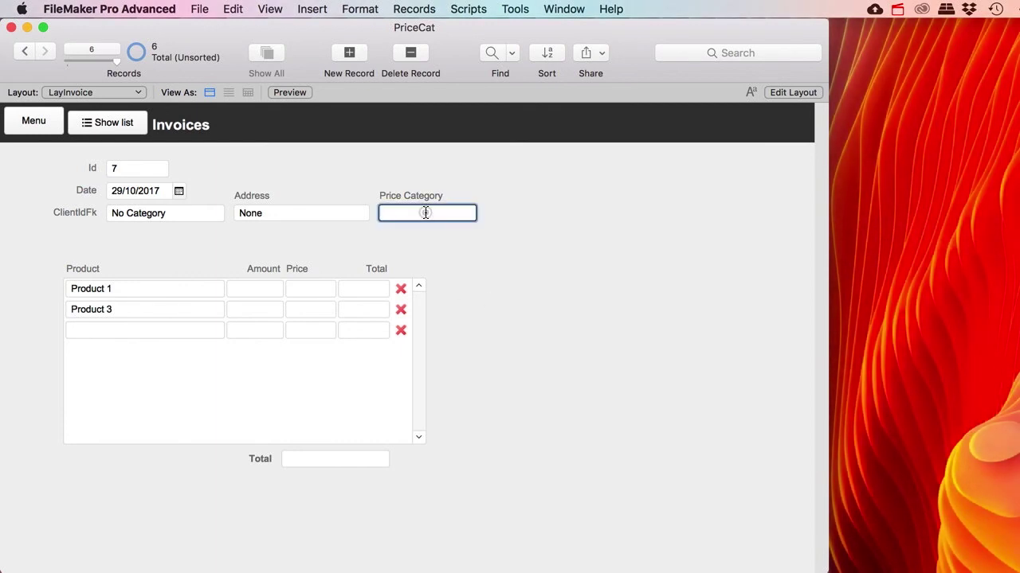
click(35, 124)
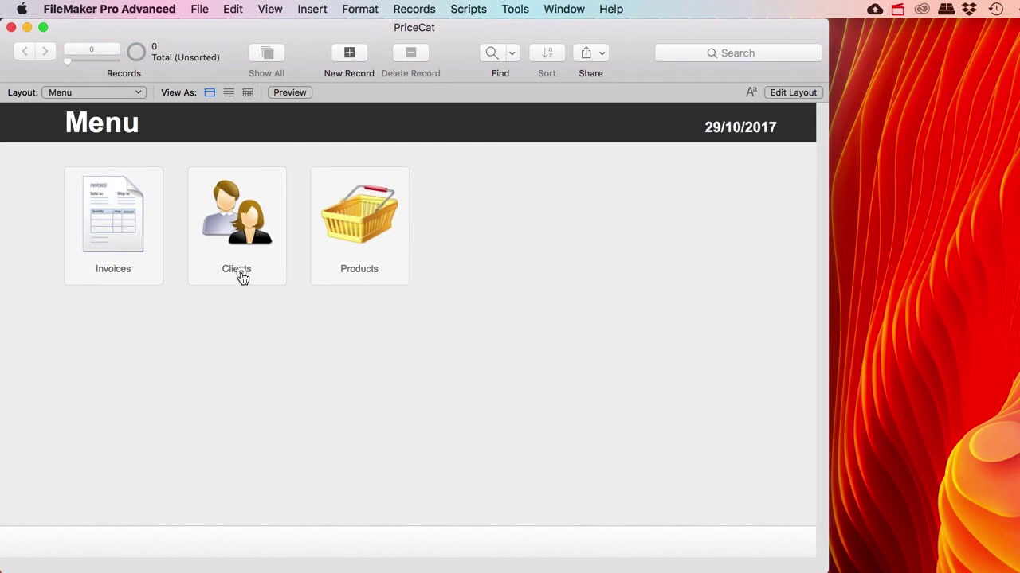
click(241, 276)
click(103, 283)
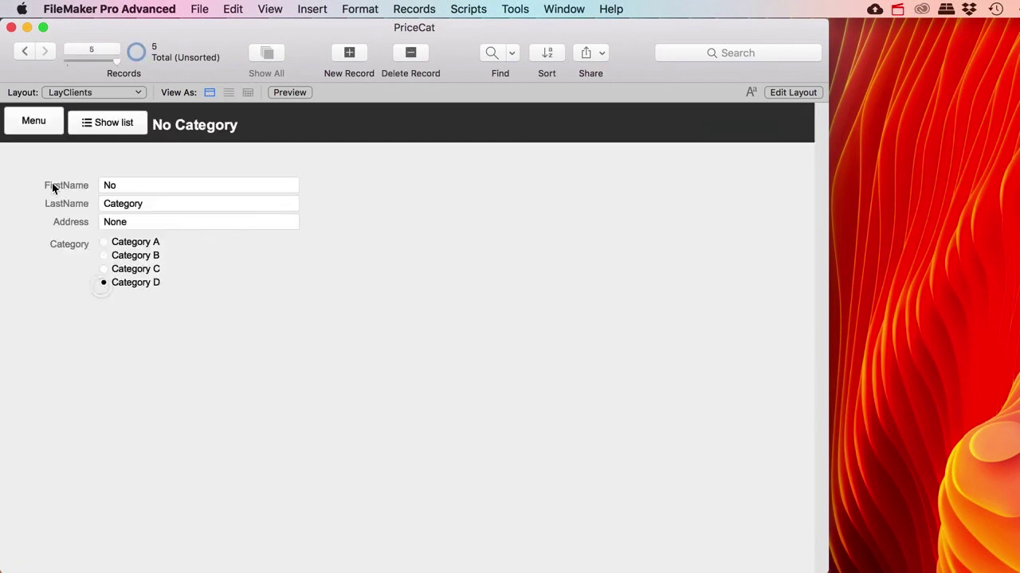
Step: Return to the No Category client's invoice and reselect Product 1 in its first line to try to fetch the price
click(34, 123)
click(97, 240)
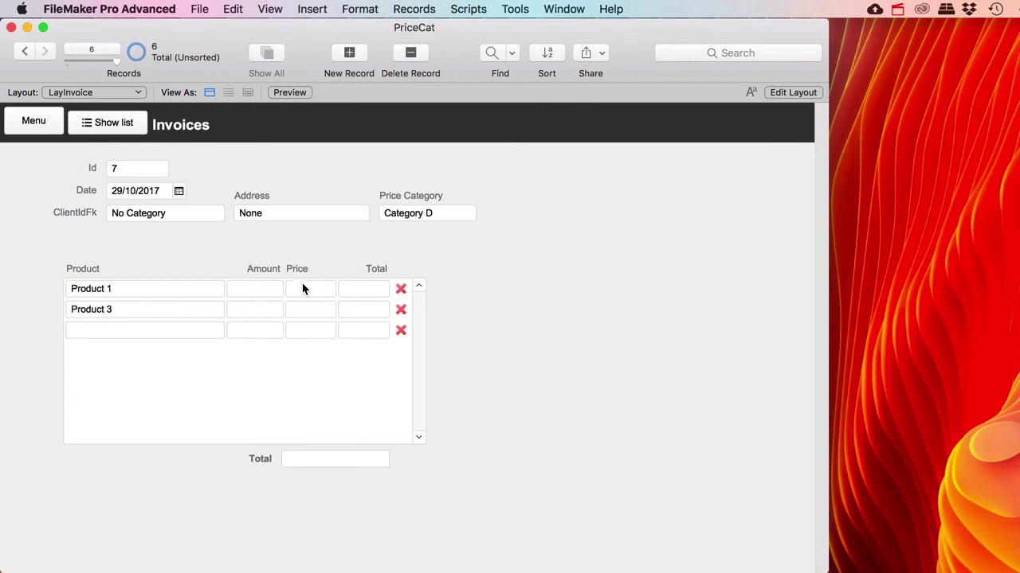
click(133, 291)
click(122, 316)
click(191, 263)
Step: Add a third line with Product 1 to the invoice and commit the record
click(140, 333)
click(126, 350)
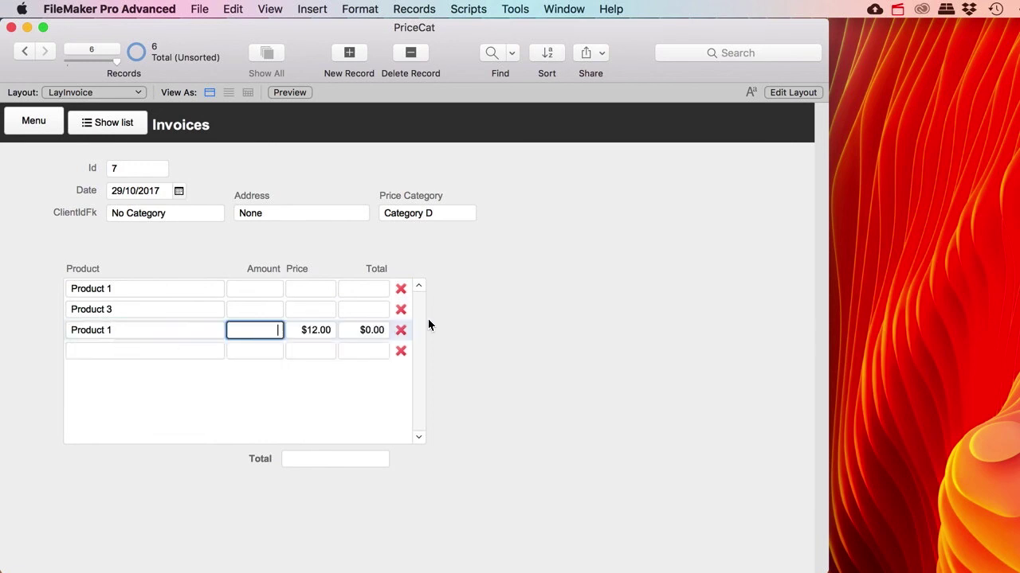
click(544, 323)
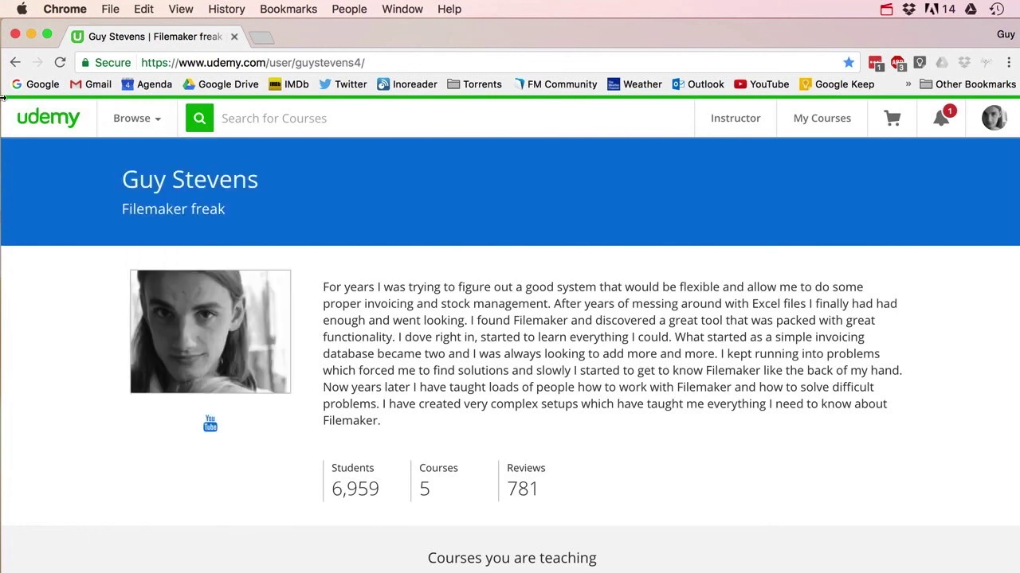
Step: Examine the FileMaker courses listed on the instructor's Udemy profile in Chrome
scroll(72, 241, down, 5)
scroll(72, 247, down, 4)
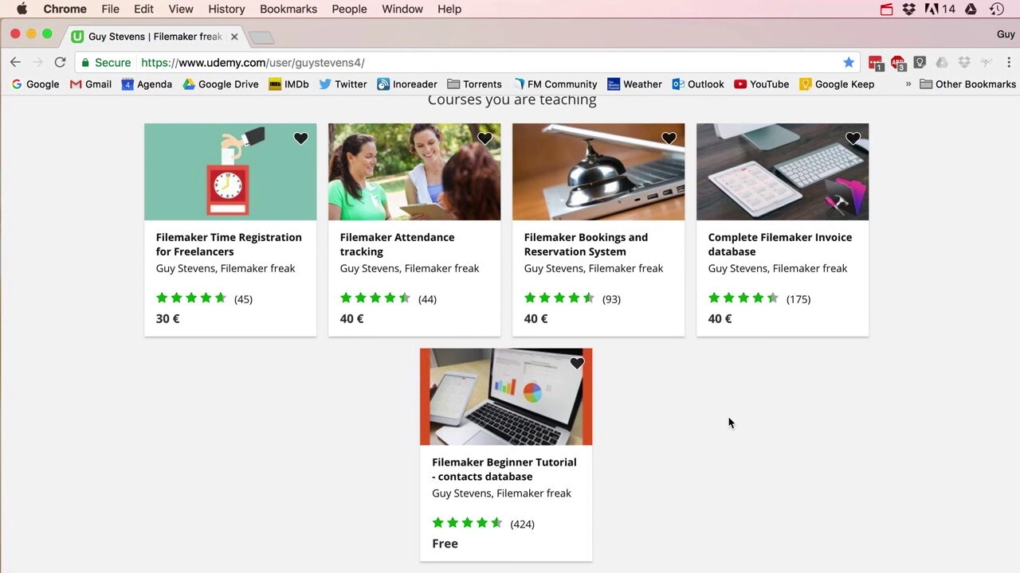
scroll(727, 417, down, 1)
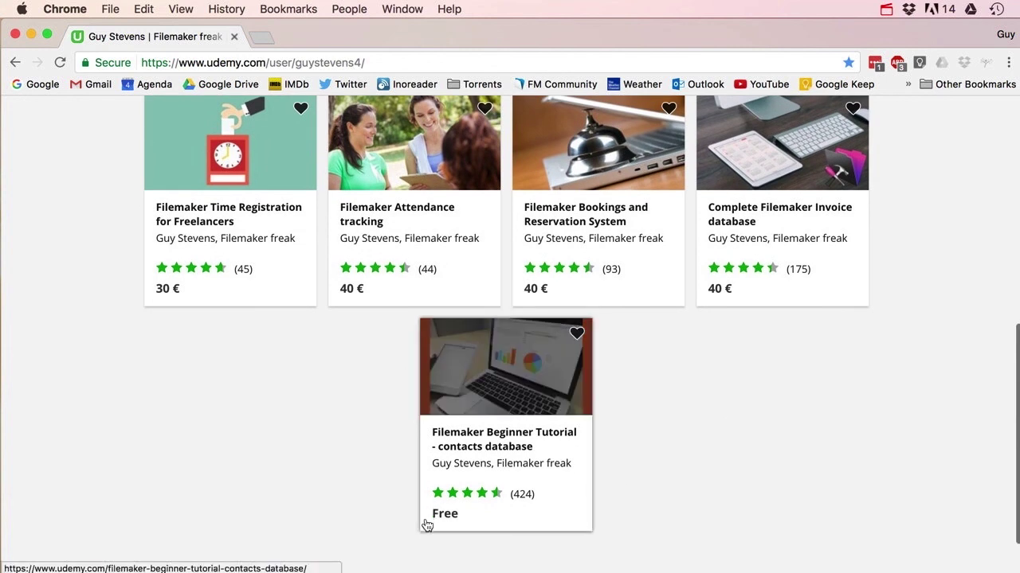